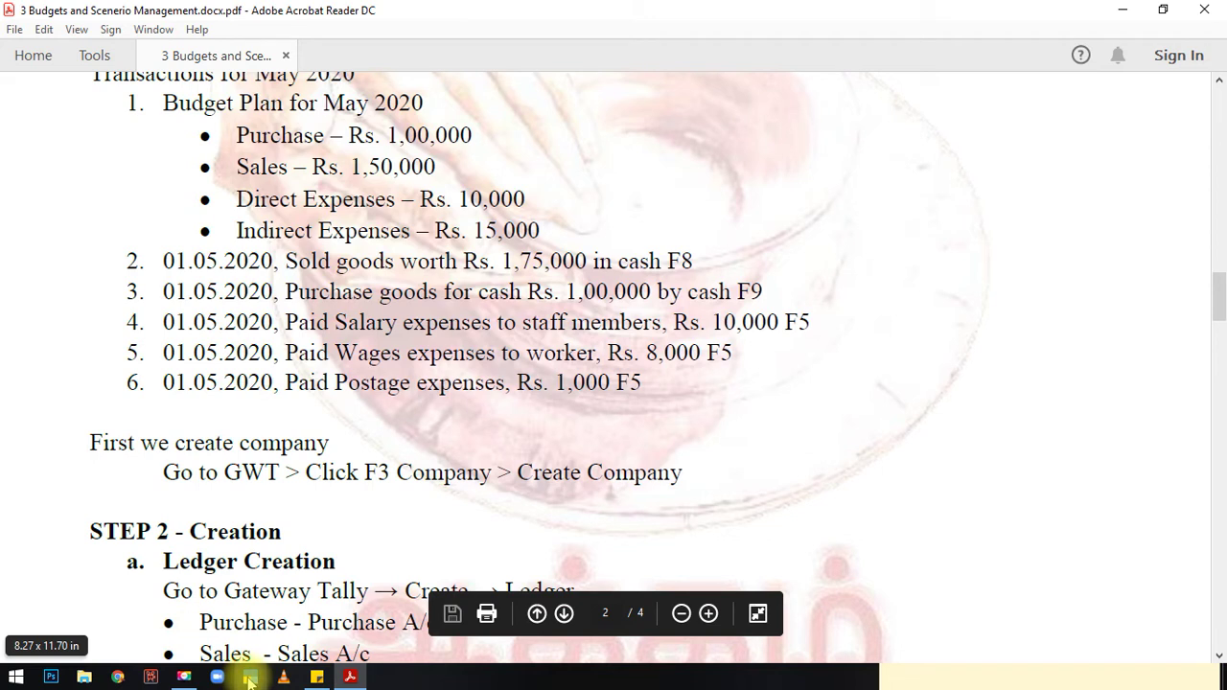
Step: Switch to TallyPrime and continue without a licence in Educational Mode
{"action": "left_click", "coordinate": [249, 678]}
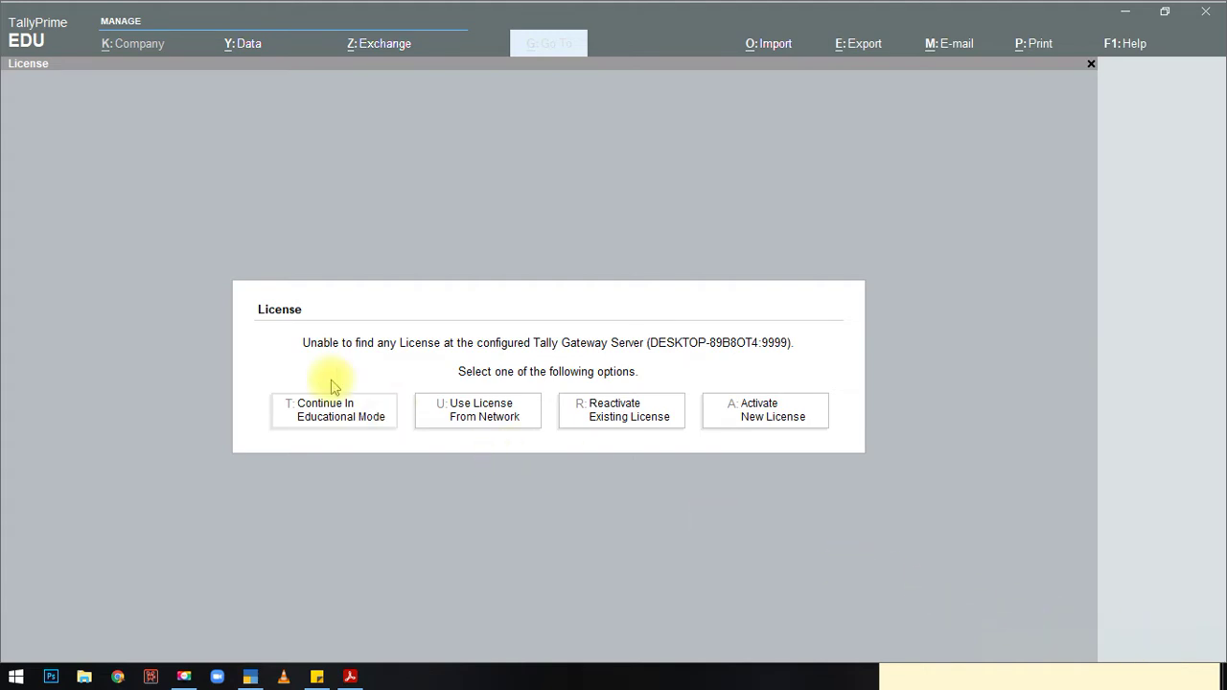
{"action": "left_click", "coordinate": [329, 420]}
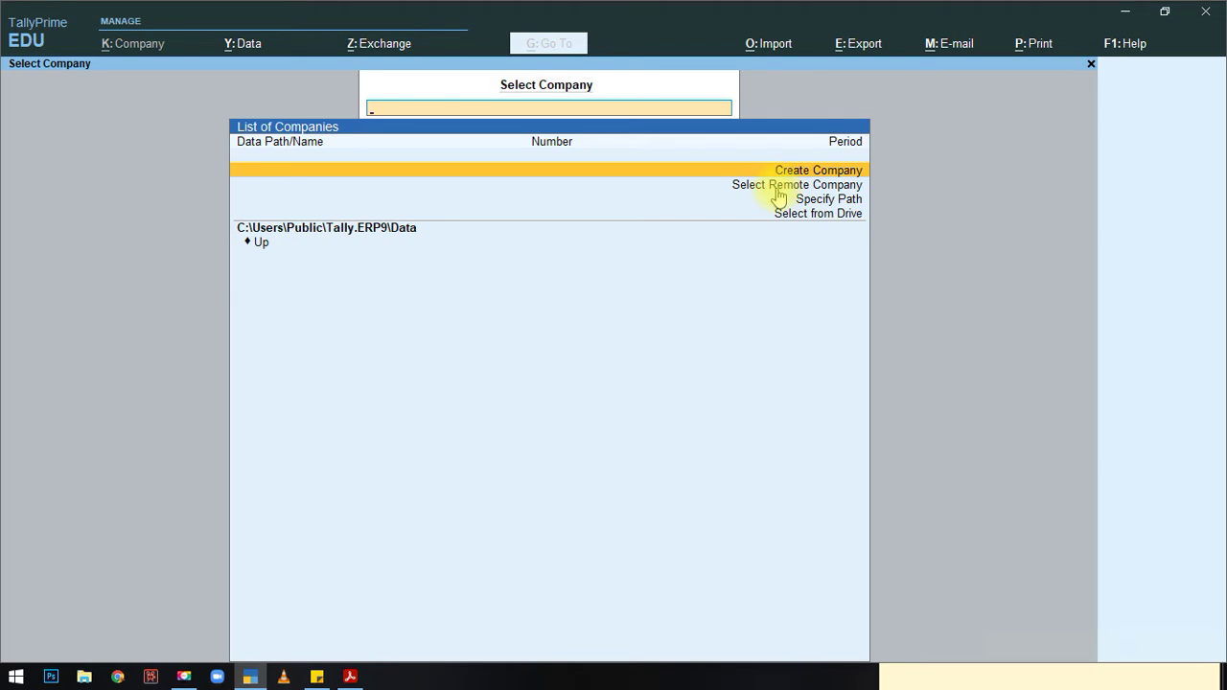
Step: Examine the ways to select an existing company: remote company login, specified folder path, and browsing drive C
{"action": "left_click", "coordinate": [828, 186]}
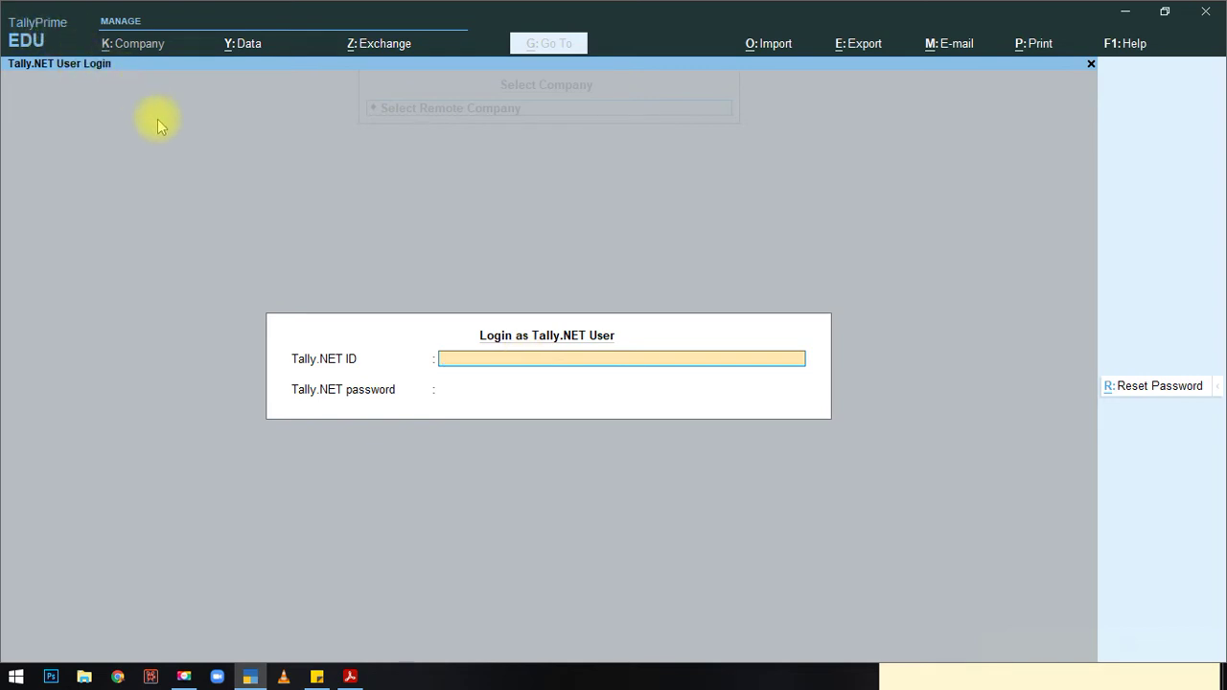
{"action": "key", "text": "Escape"}
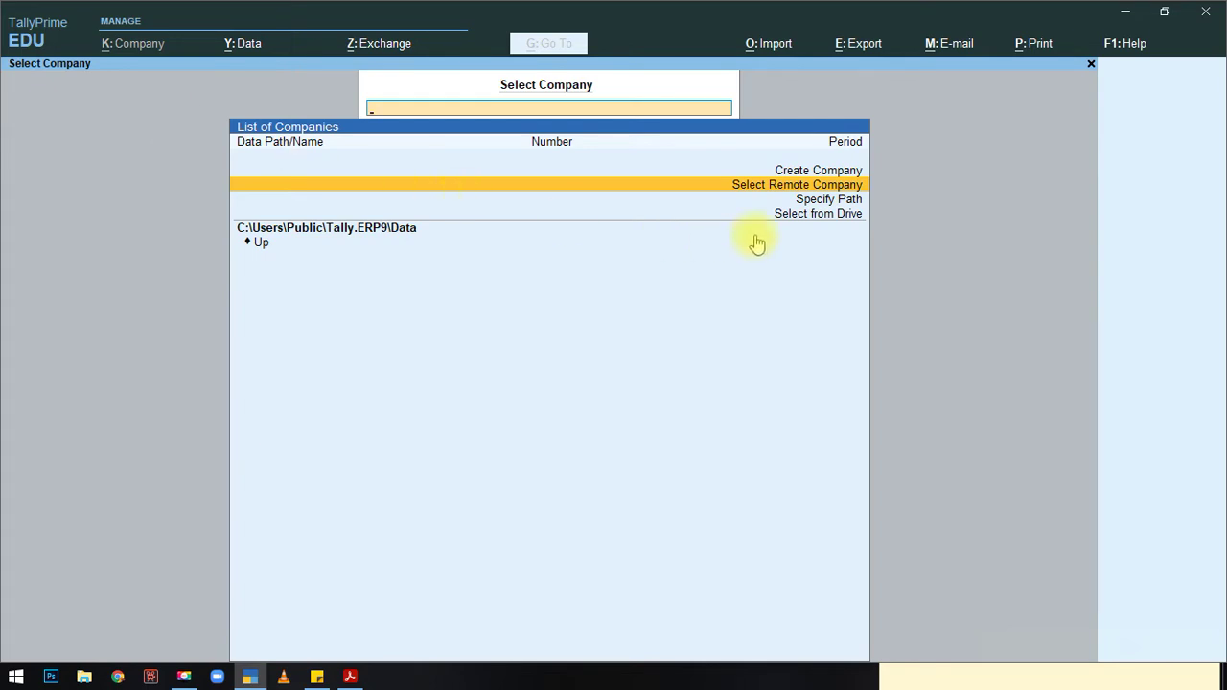
{"action": "left_click", "coordinate": [832, 204]}
{"action": "left_click", "coordinate": [832, 198]}
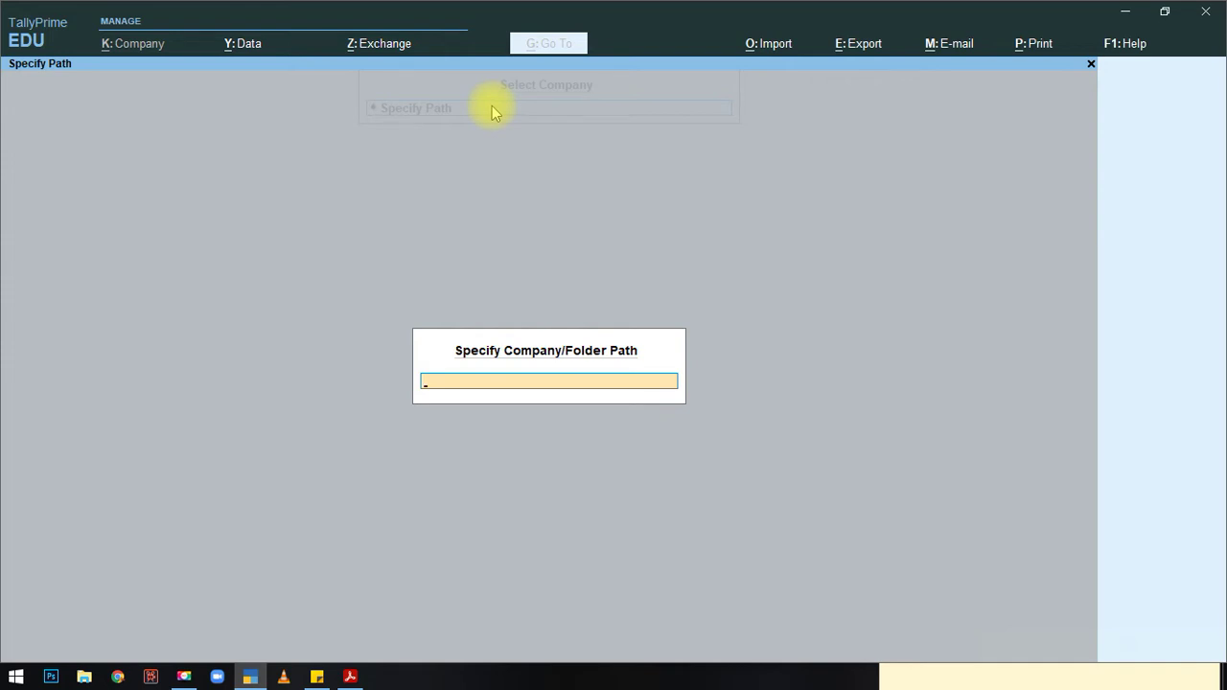
{"action": "key", "text": "Escape"}
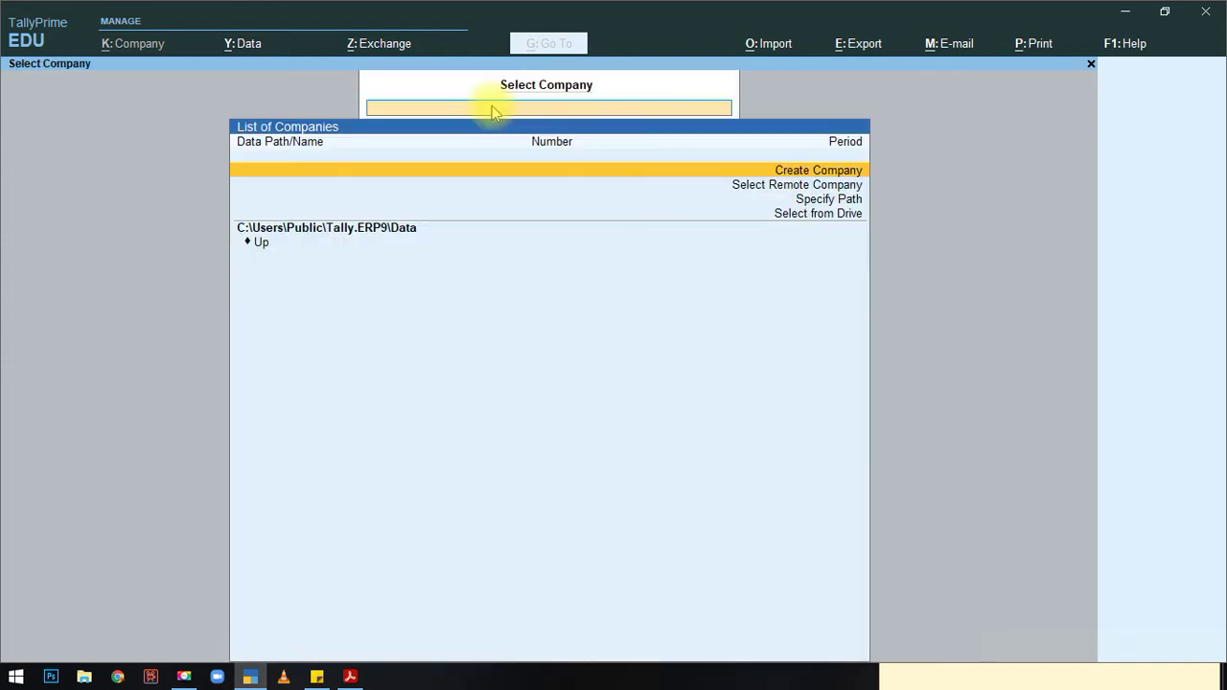
{"action": "left_click", "coordinate": [835, 220]}
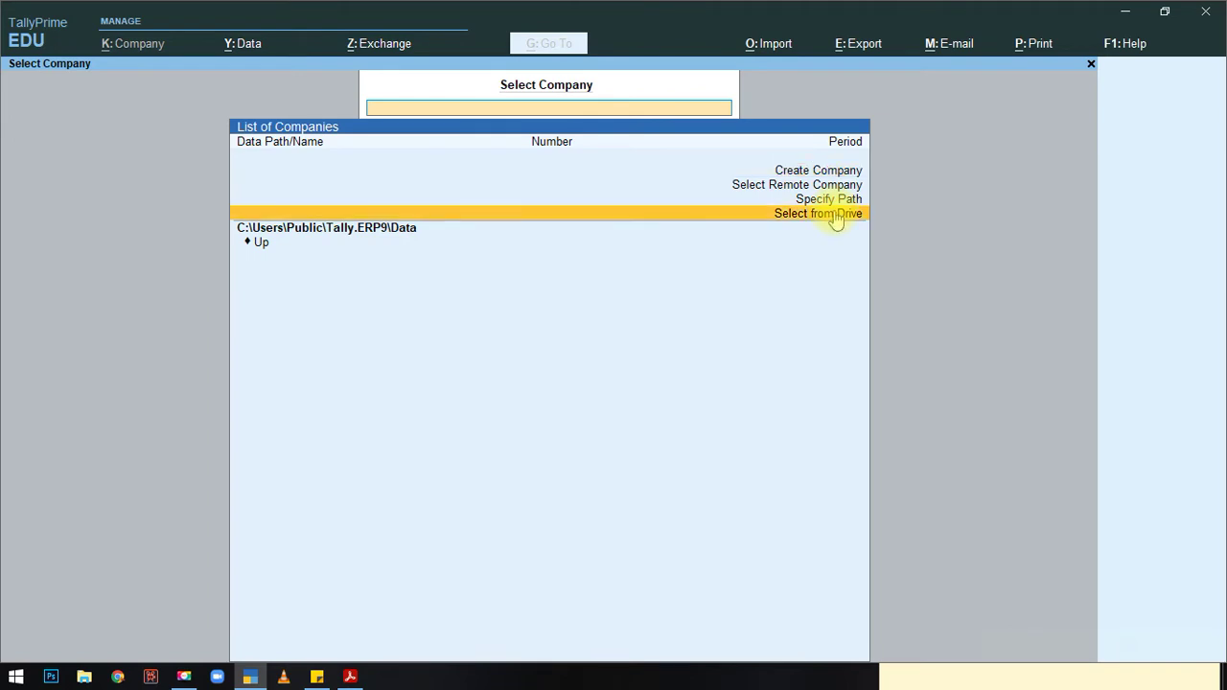
{"action": "left_click", "coordinate": [835, 220]}
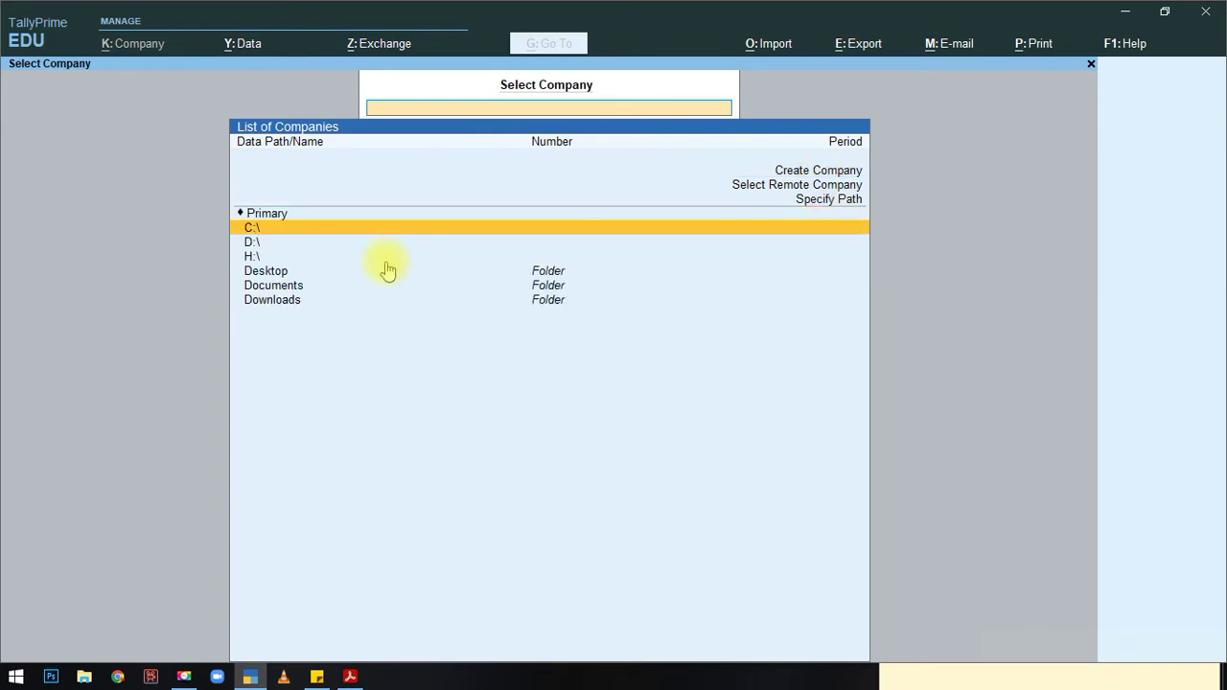
{"action": "left_click", "coordinate": [291, 230]}
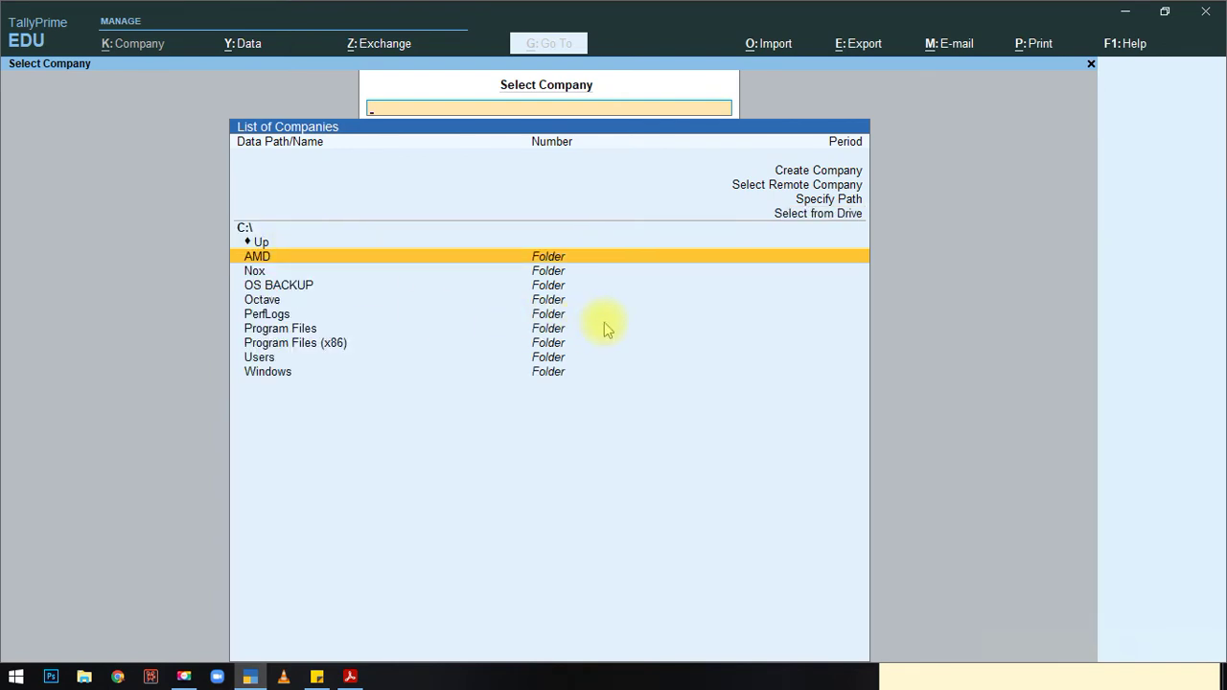
{"action": "key", "text": "Escape"}
{"action": "key", "text": "Escape"}
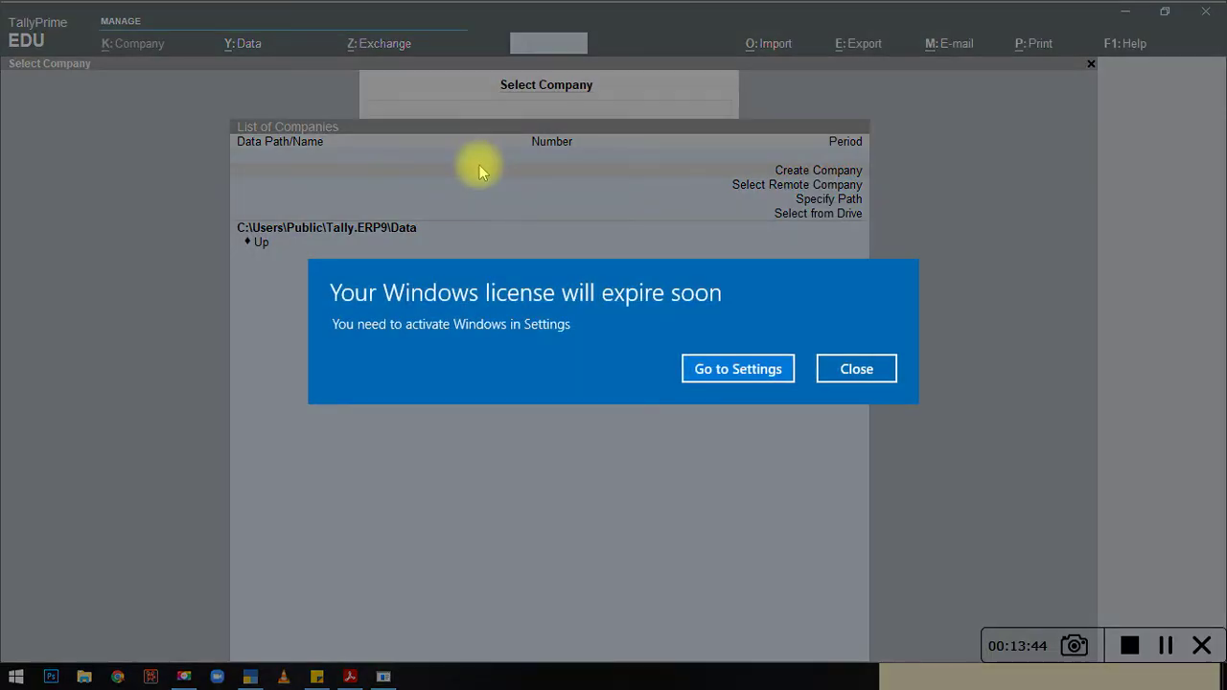
{"action": "left_click", "coordinate": [857, 369]}
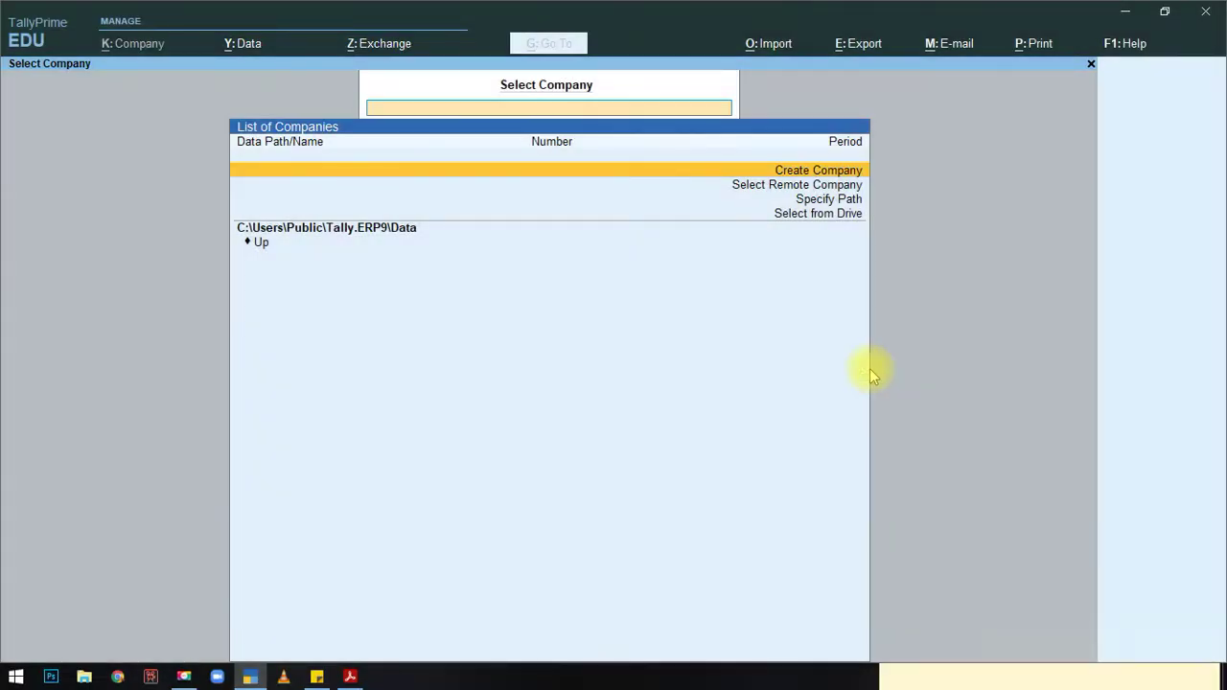
Step: Start a new company named Sathis Textiles, keeping the same mailing name and leaving the address blank
{"action": "left_click", "coordinate": [821, 175]}
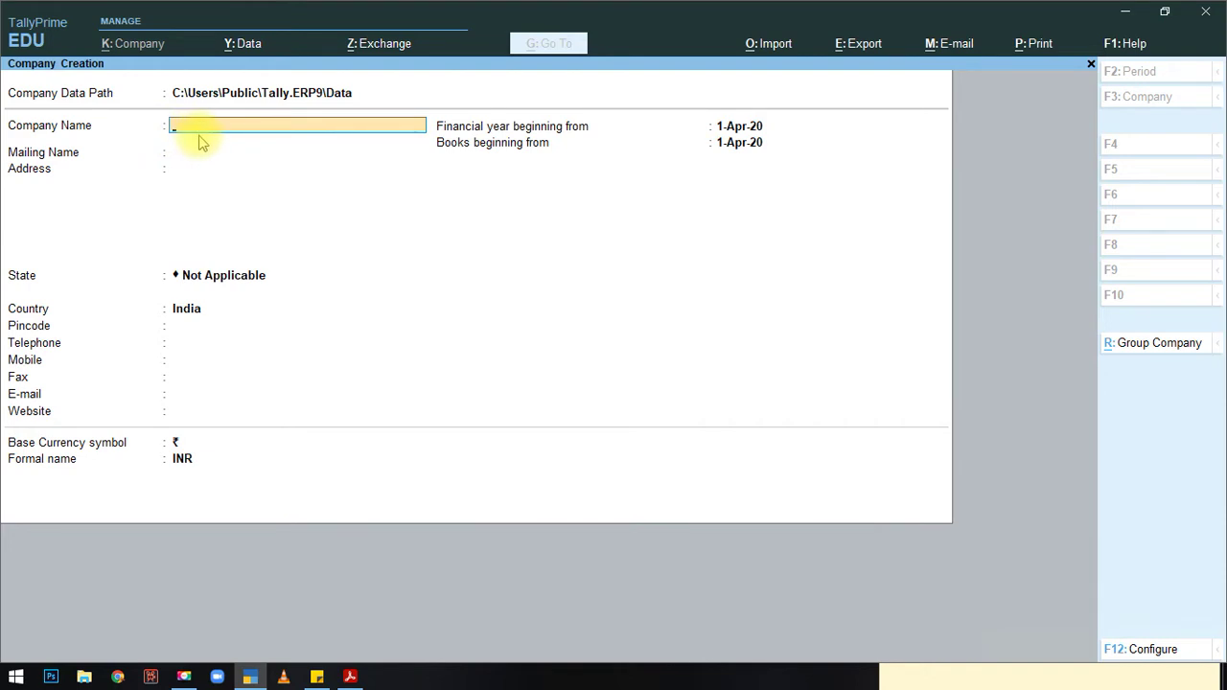
{"action": "type", "text": "Sathis Textiles"}
{"action": "key", "text": "Return"}
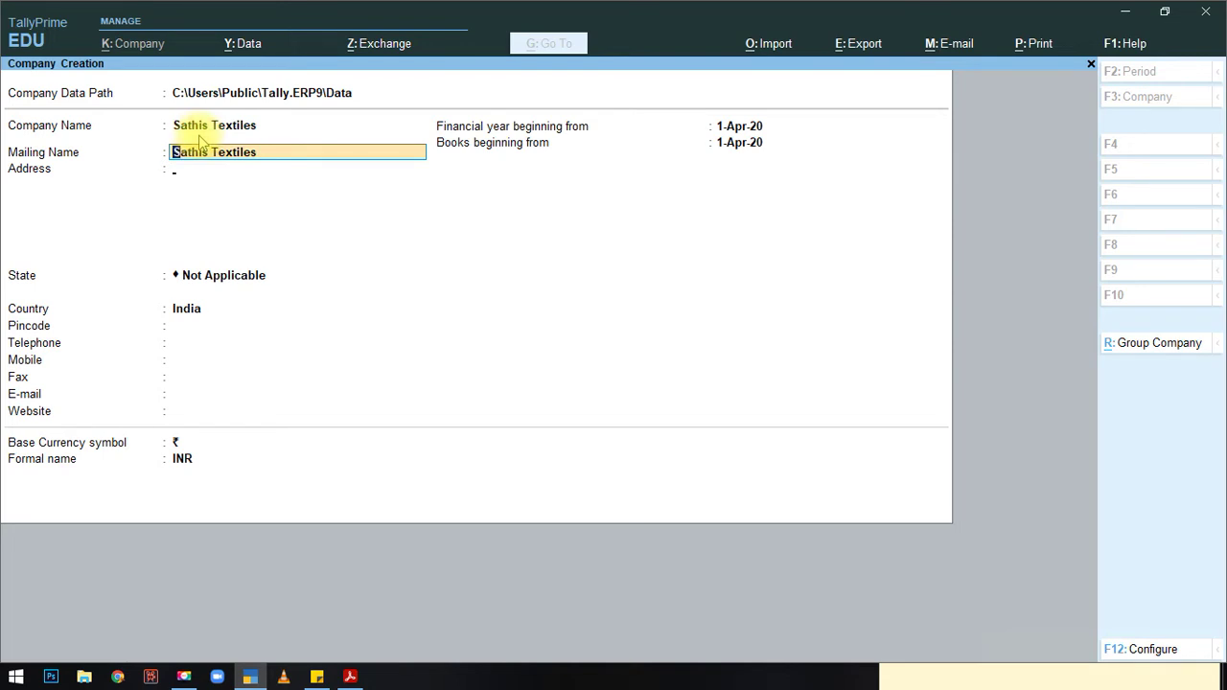
{"action": "key", "text": "Return"}
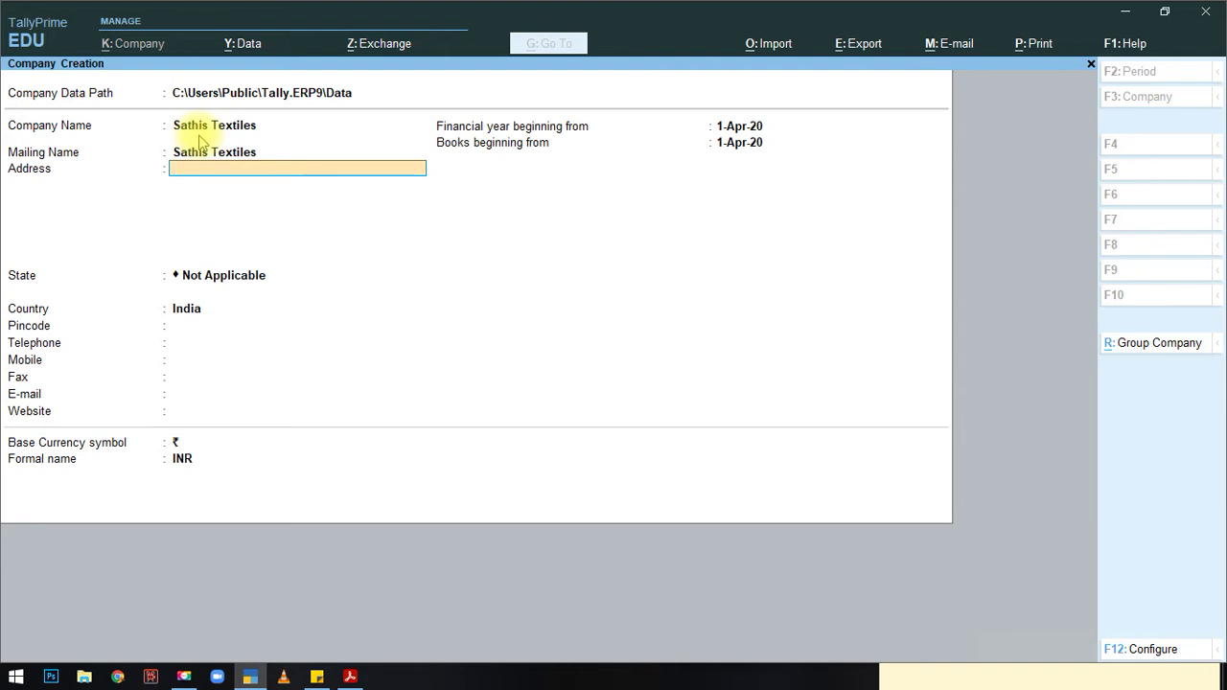
{"action": "key", "text": "Return"}
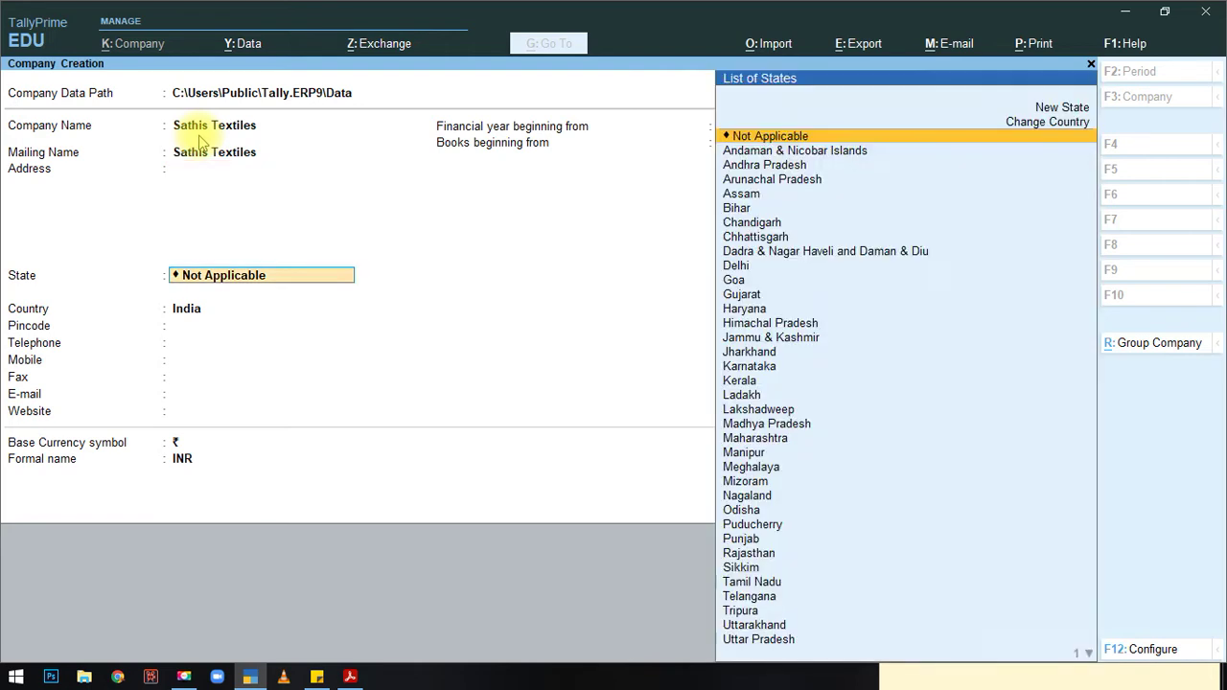
{"action": "key", "text": "BackSpace"}
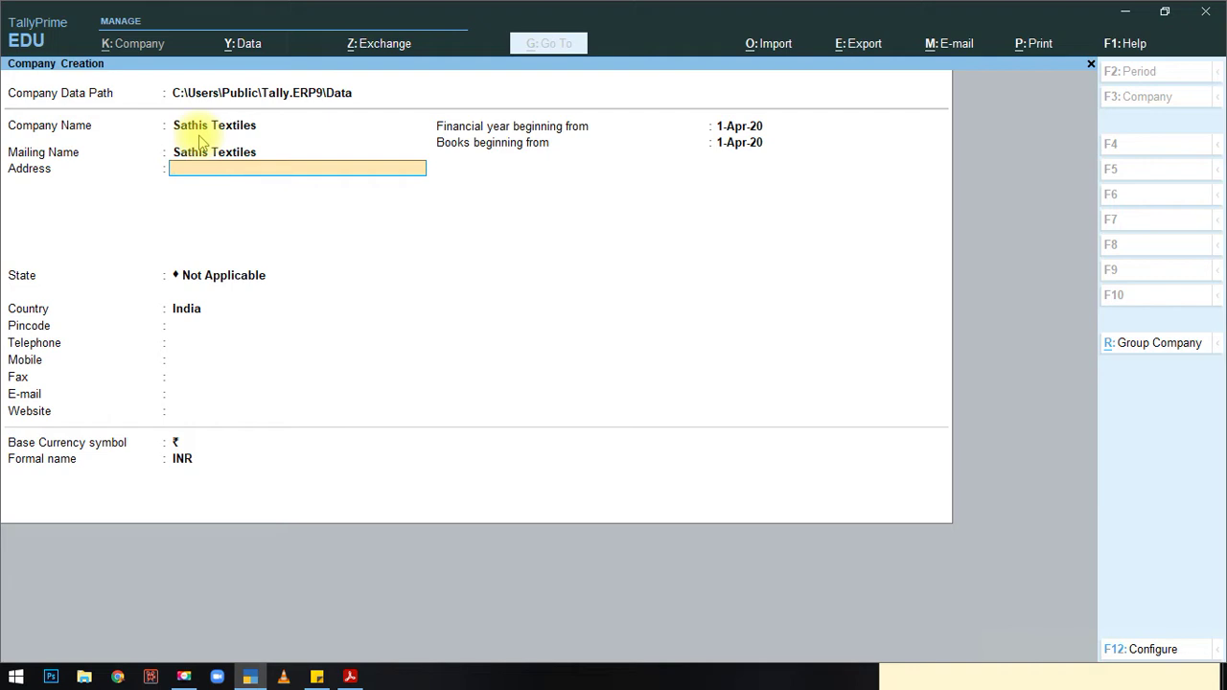
{"action": "key", "text": "Return"}
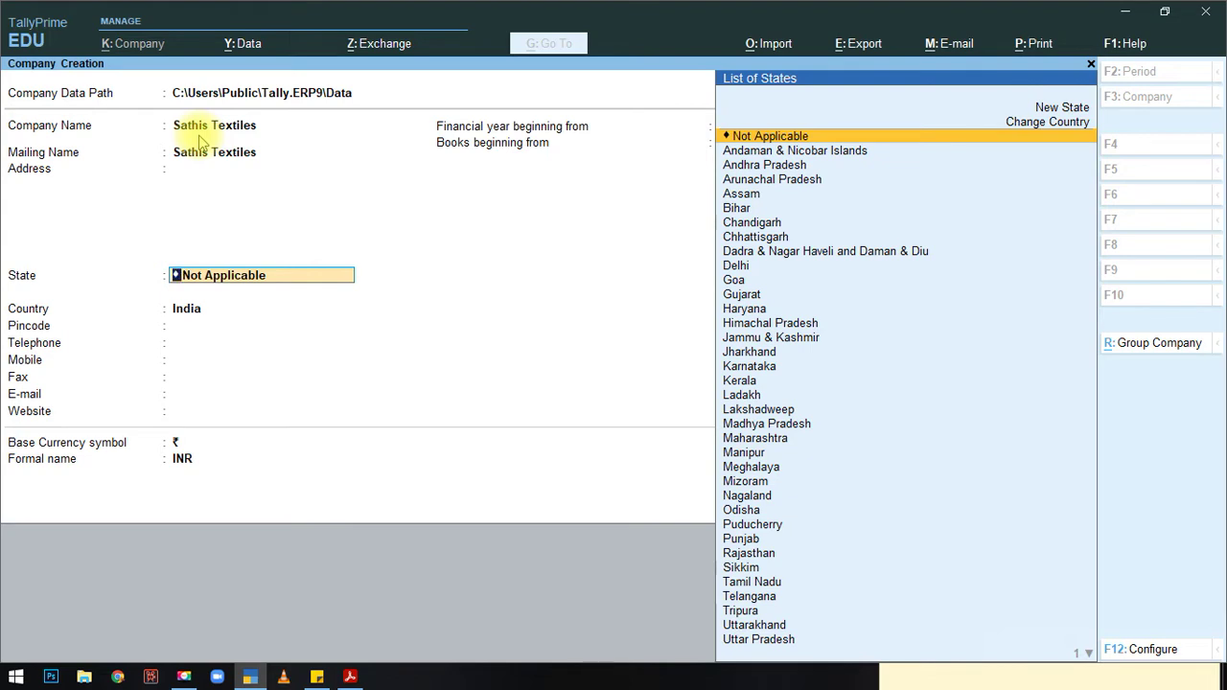
Step: Set the company's state to Tamil Nadu and enter its postal pincode
{"action": "type", "text": "T"}
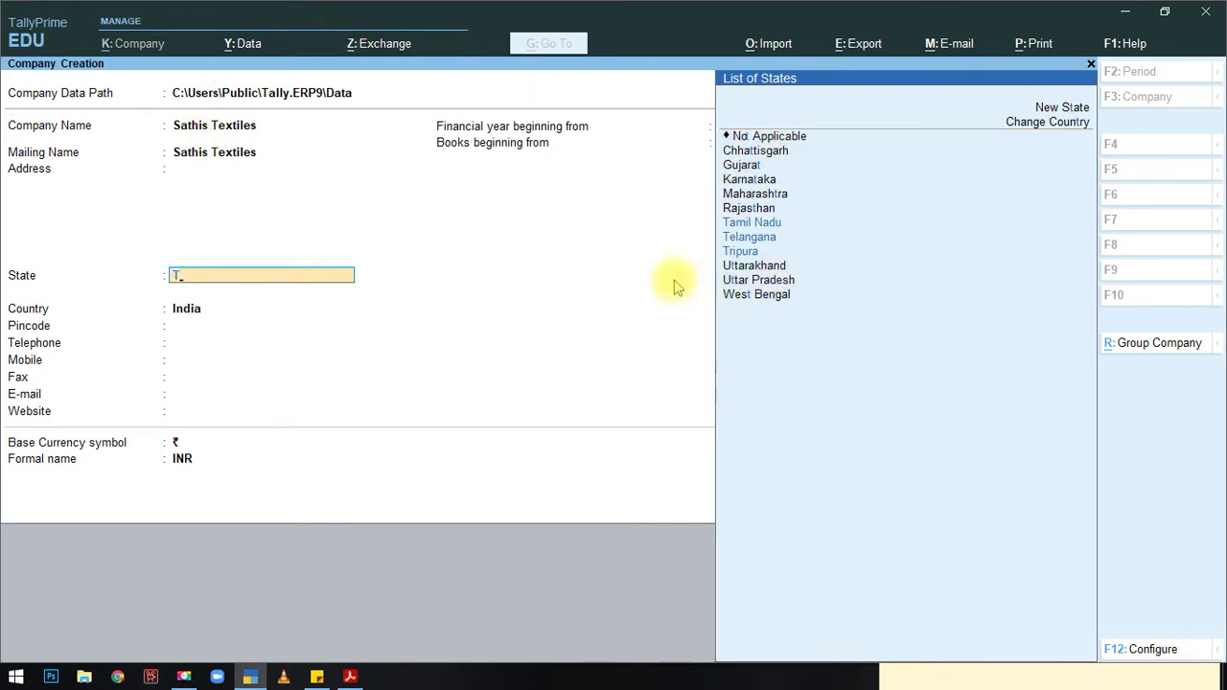
{"action": "type", "text": "a"}
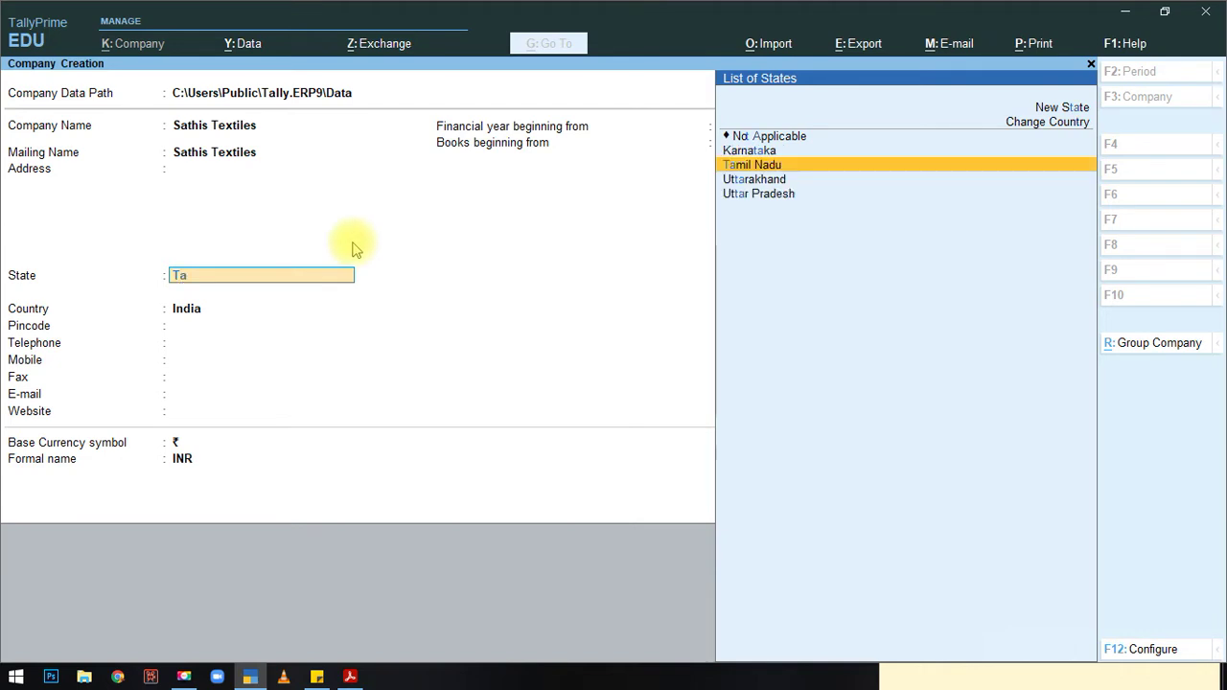
{"action": "type", "text": "mil"}
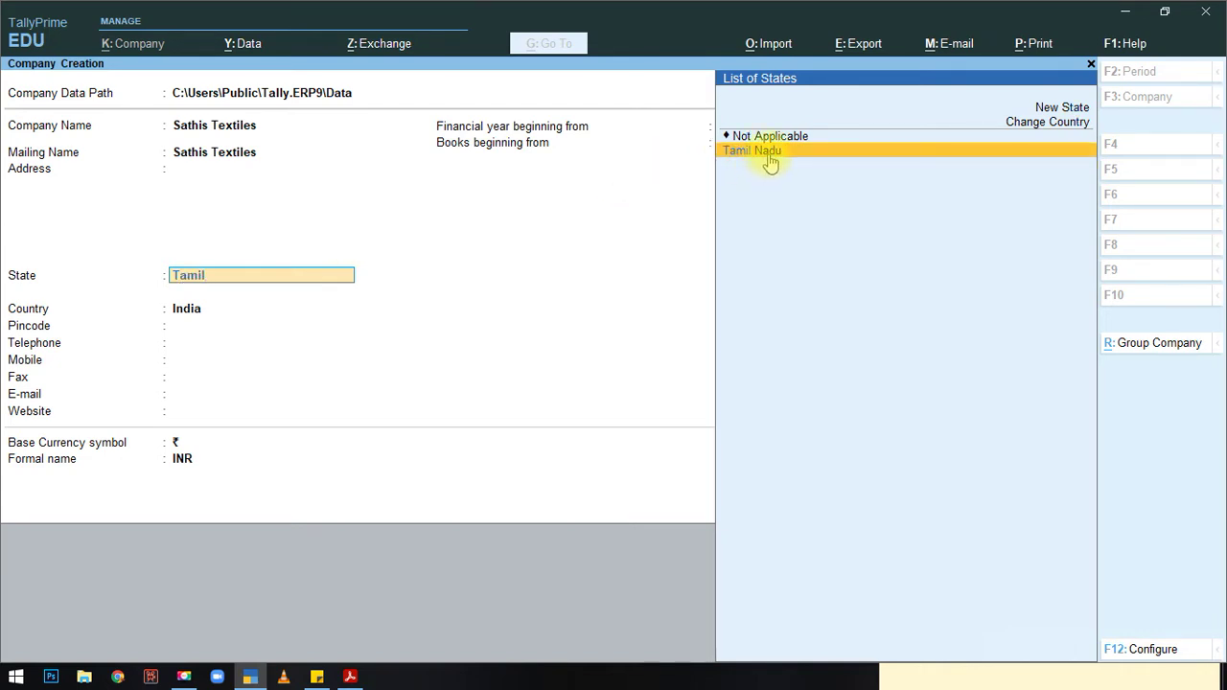
{"action": "left_click", "coordinate": [769, 155]}
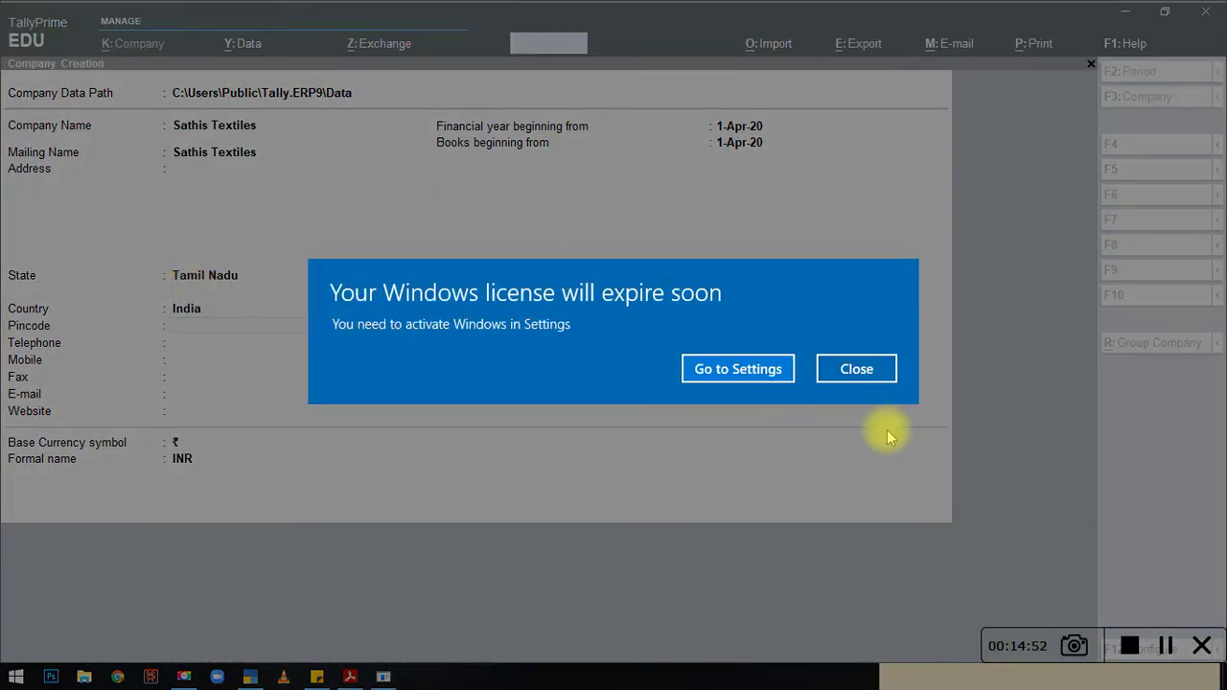
{"action": "left_click", "coordinate": [856, 370]}
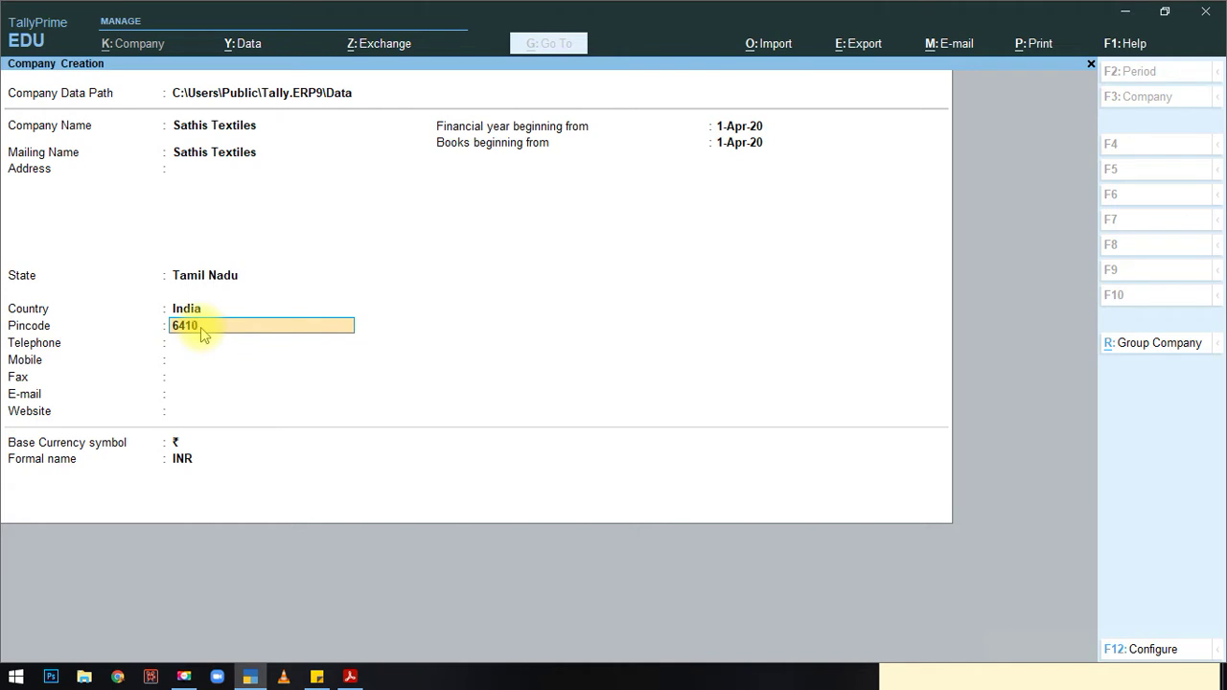
{"action": "key", "text": "Return"}
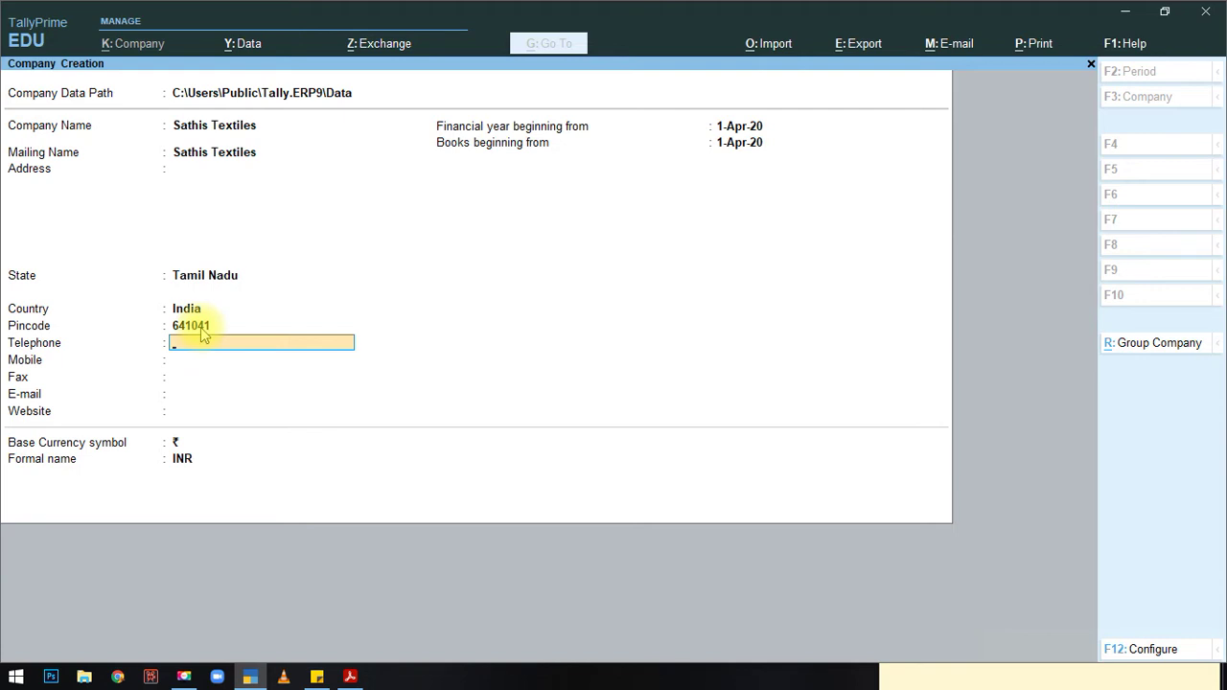
Step: Leave the contact fields blank, keep both start dates at 1-Apr-20 and the INR currency, and accept the company creation
{"action": "key", "text": "Return"}
{"action": "key", "text": "Return"}
{"action": "key", "text": "Return"}
{"action": "key", "text": "Return"}
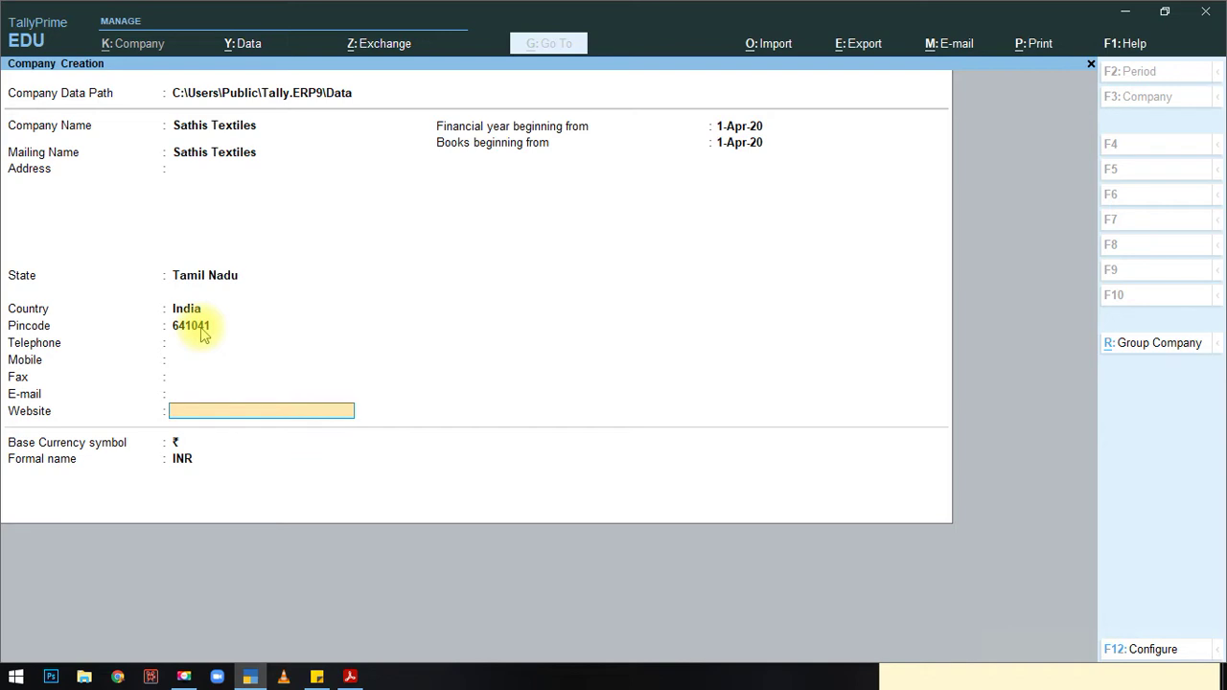
{"action": "key", "text": "Return"}
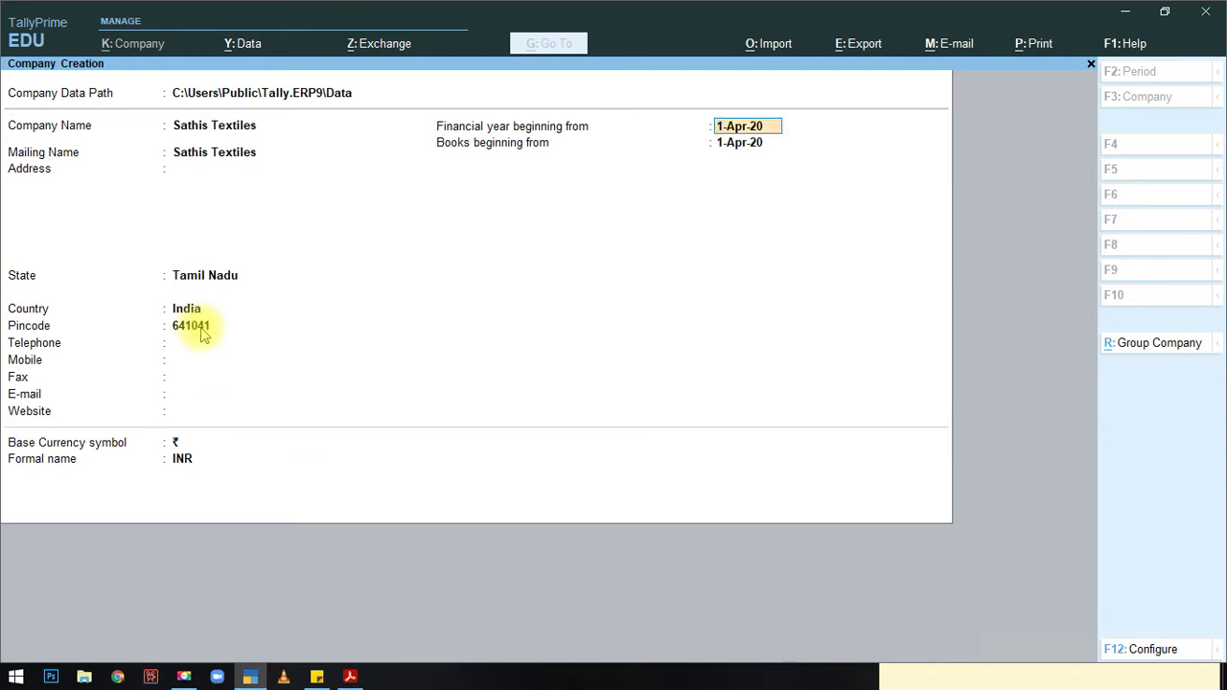
{"action": "key", "text": "Return"}
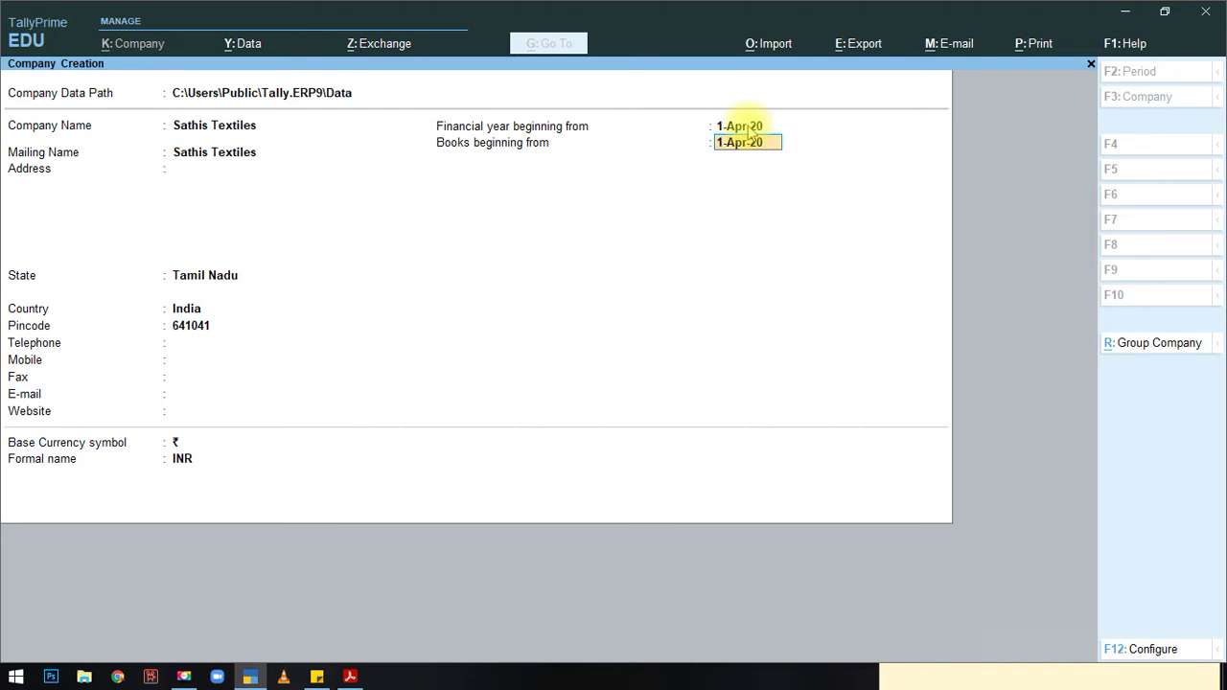
{"action": "key", "text": "Return"}
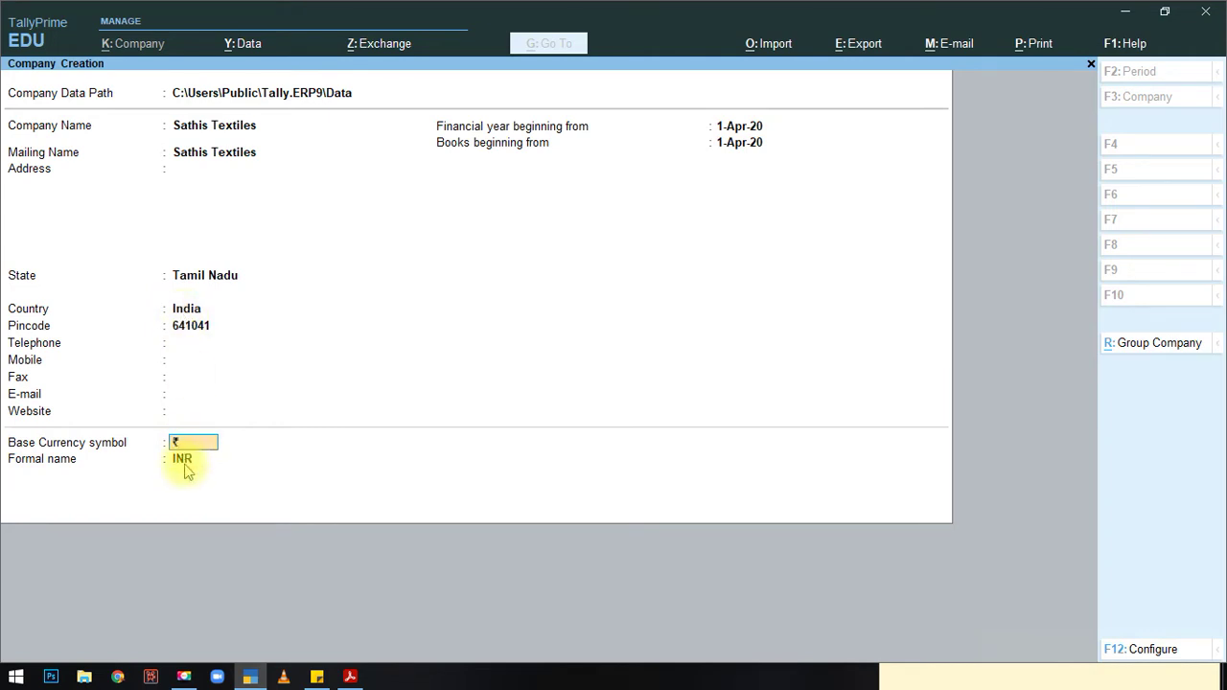
{"action": "key", "text": "Return"}
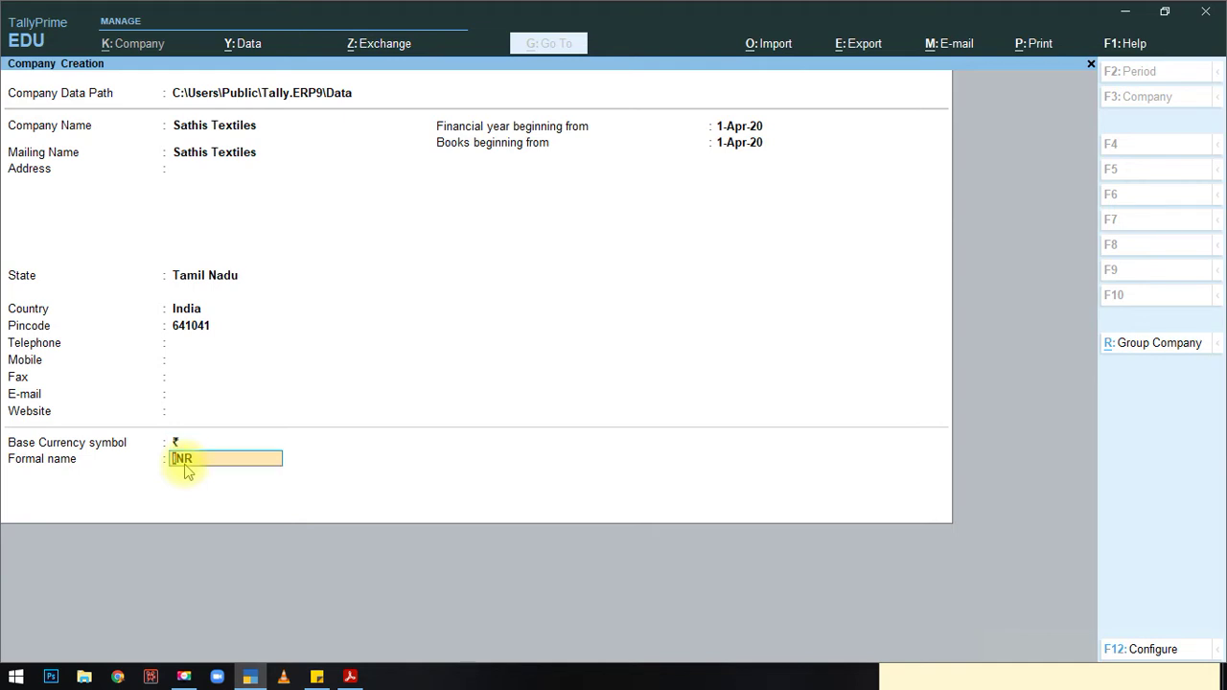
{"action": "key", "text": "Return"}
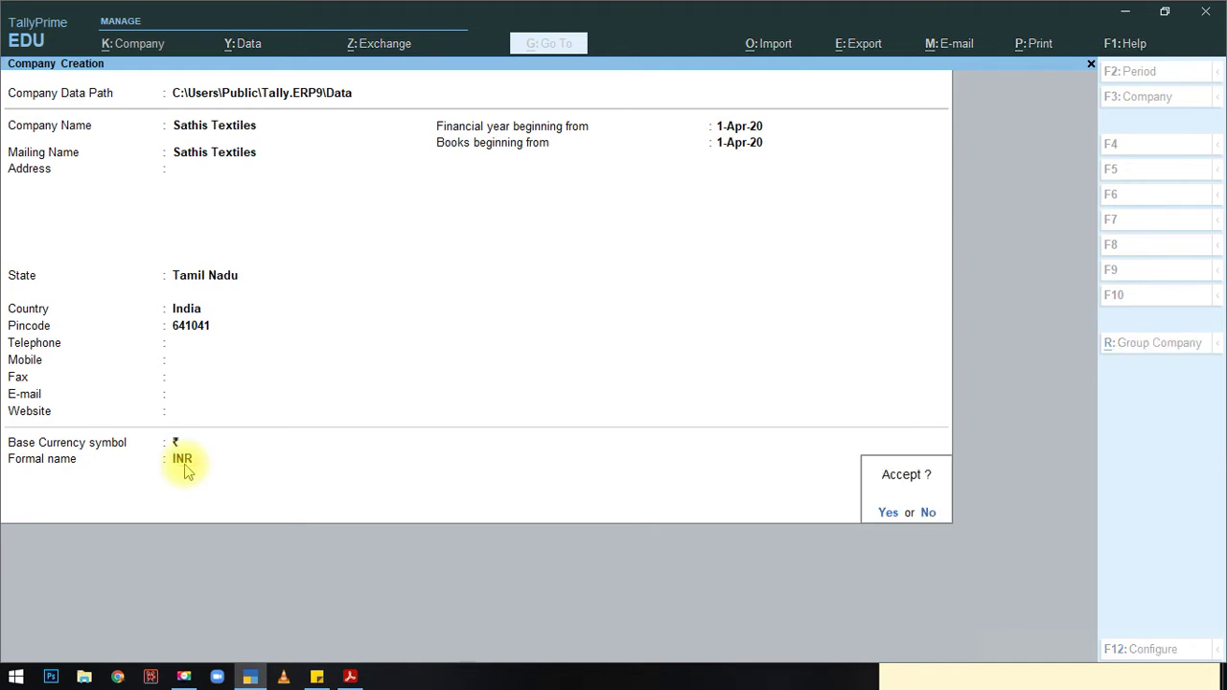
{"action": "key", "text": "Return"}
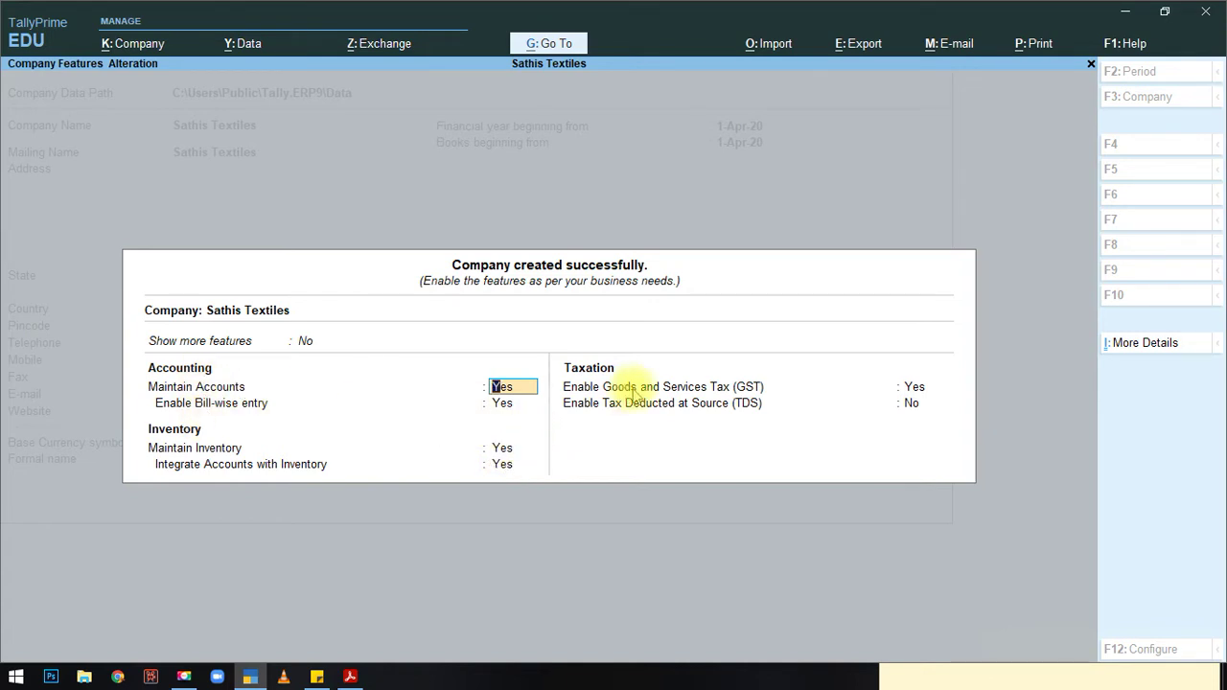
Step: Set Show more features and Show all features to Yes for the new company, and open its additional company details
{"action": "double_click", "coordinate": [308, 343]}
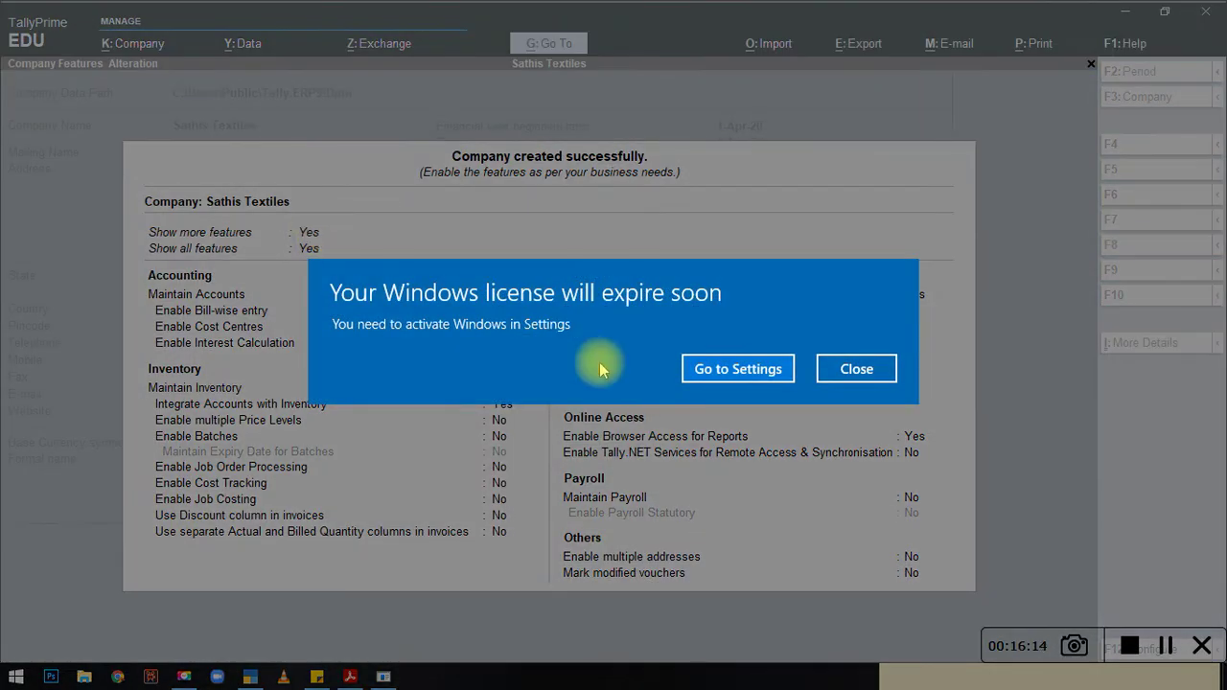
{"action": "left_click", "coordinate": [836, 368]}
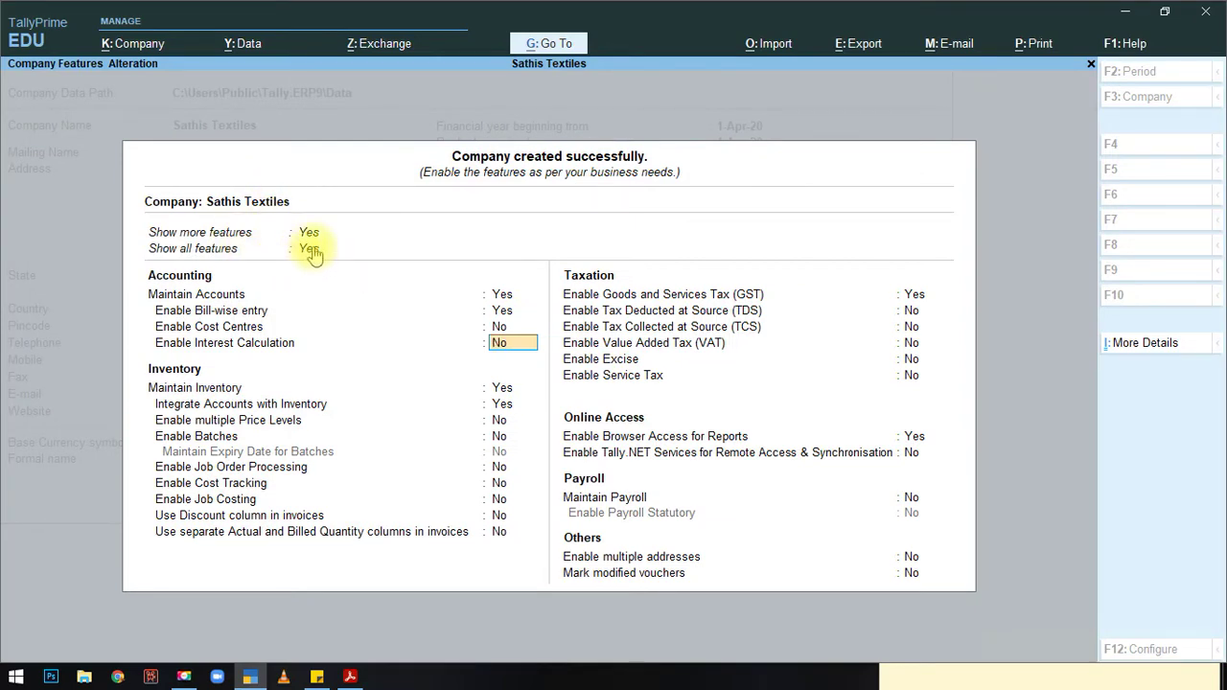
{"action": "left_click", "coordinate": [309, 248]}
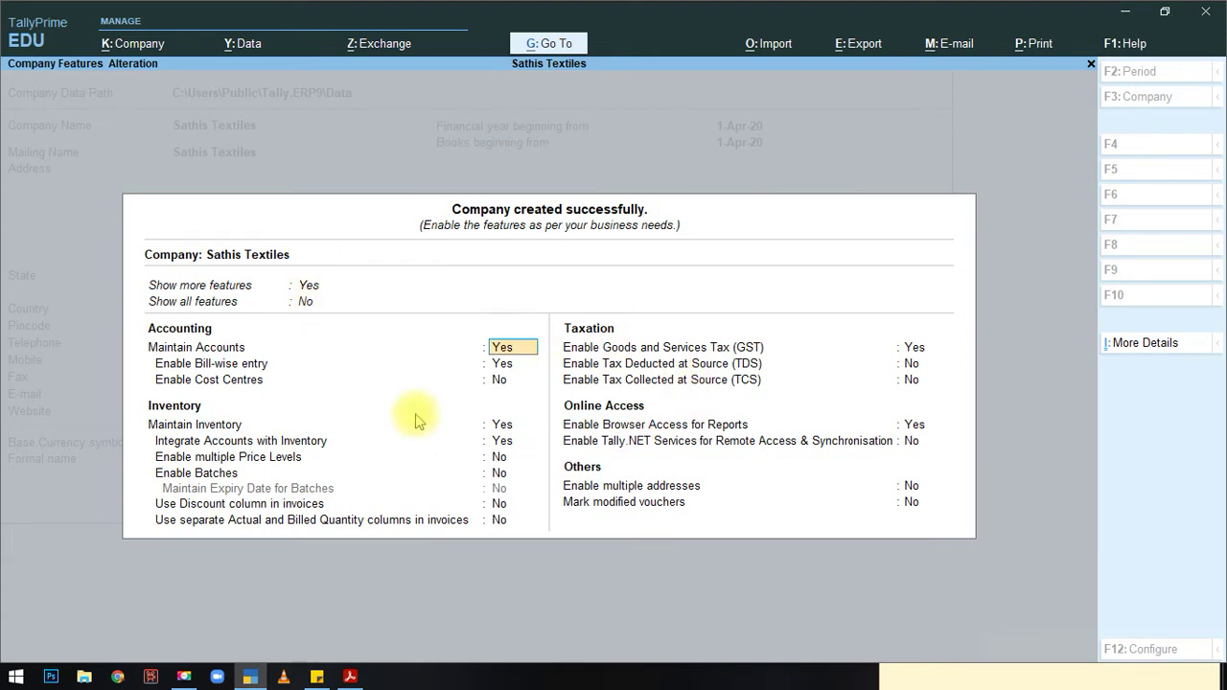
{"action": "left_click", "coordinate": [307, 302]}
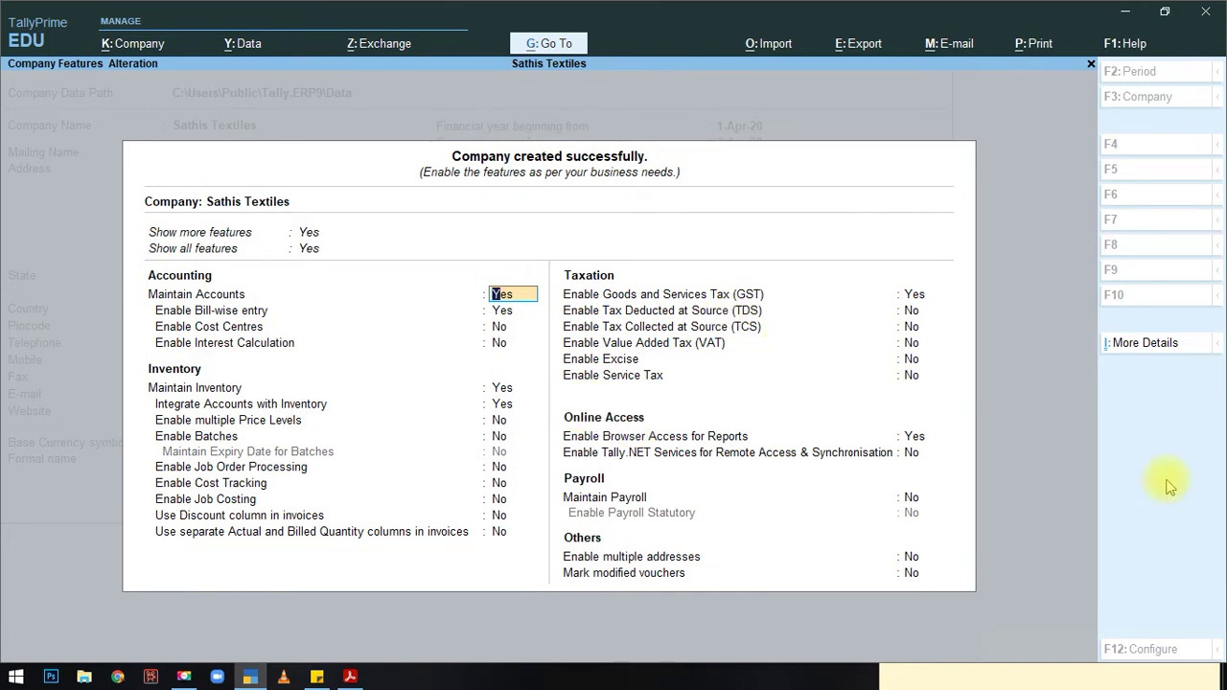
{"action": "left_click", "coordinate": [1136, 345]}
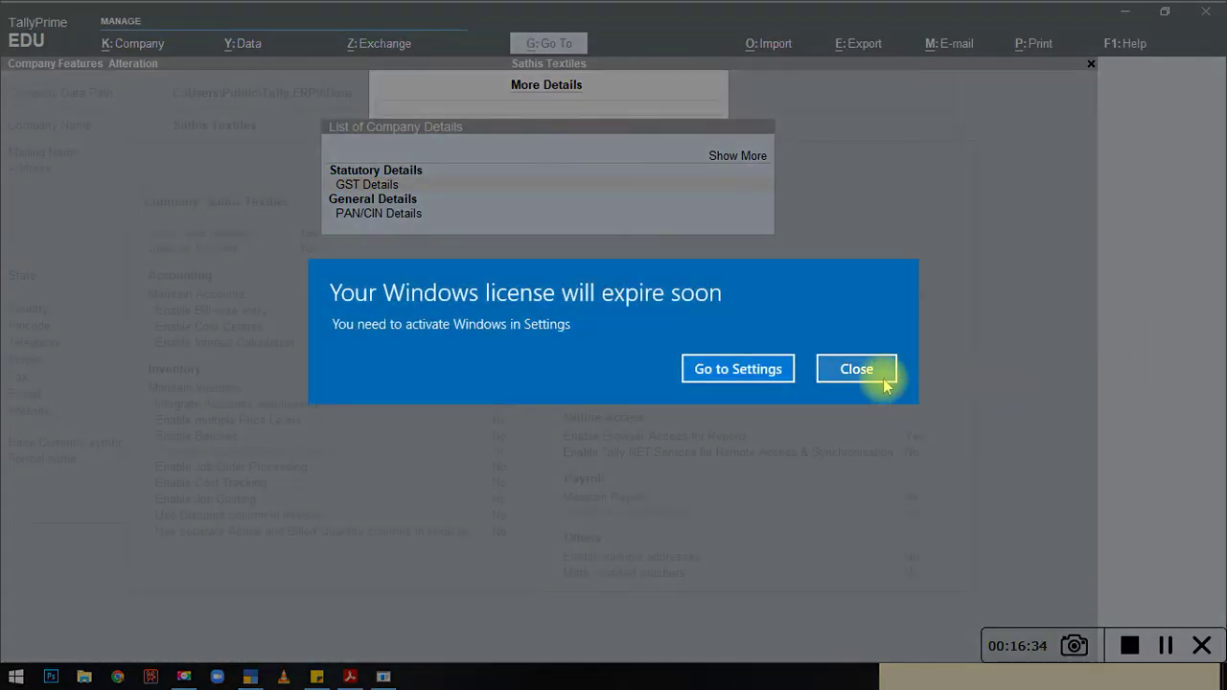
Step: Examine the additional company details list, including its inactive entries, collapse it again and return to the company features
{"action": "left_click", "coordinate": [857, 369]}
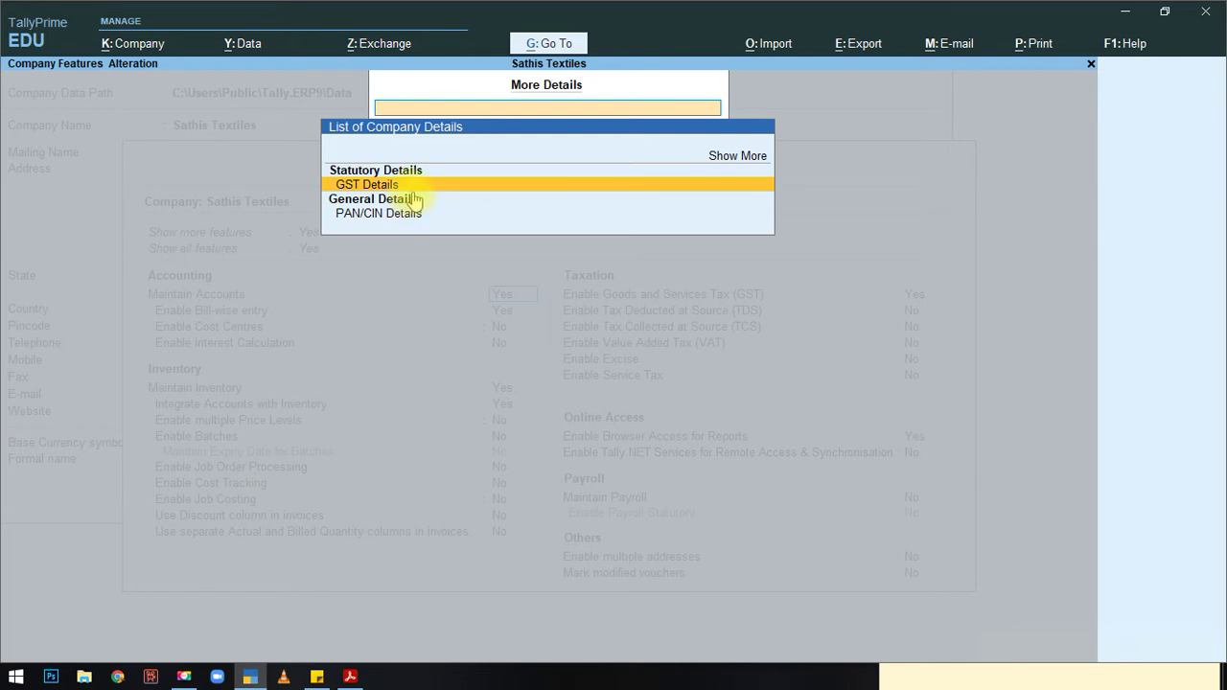
{"action": "left_click", "coordinate": [725, 158]}
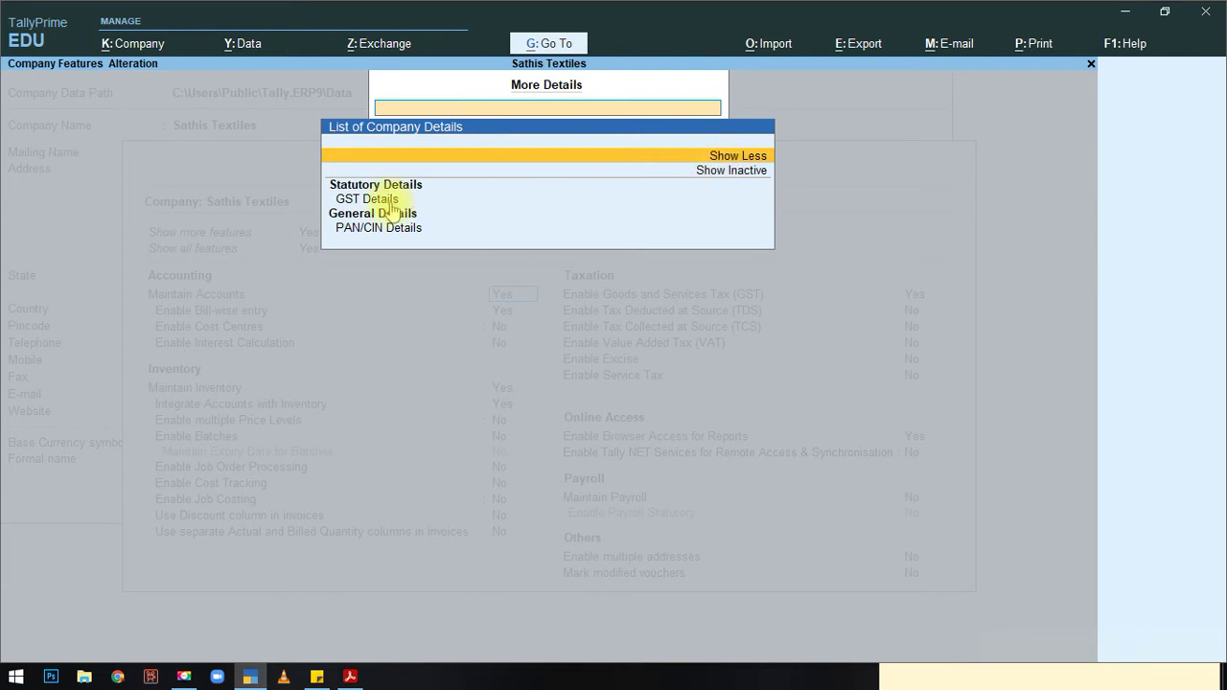
{"action": "left_click", "coordinate": [722, 173]}
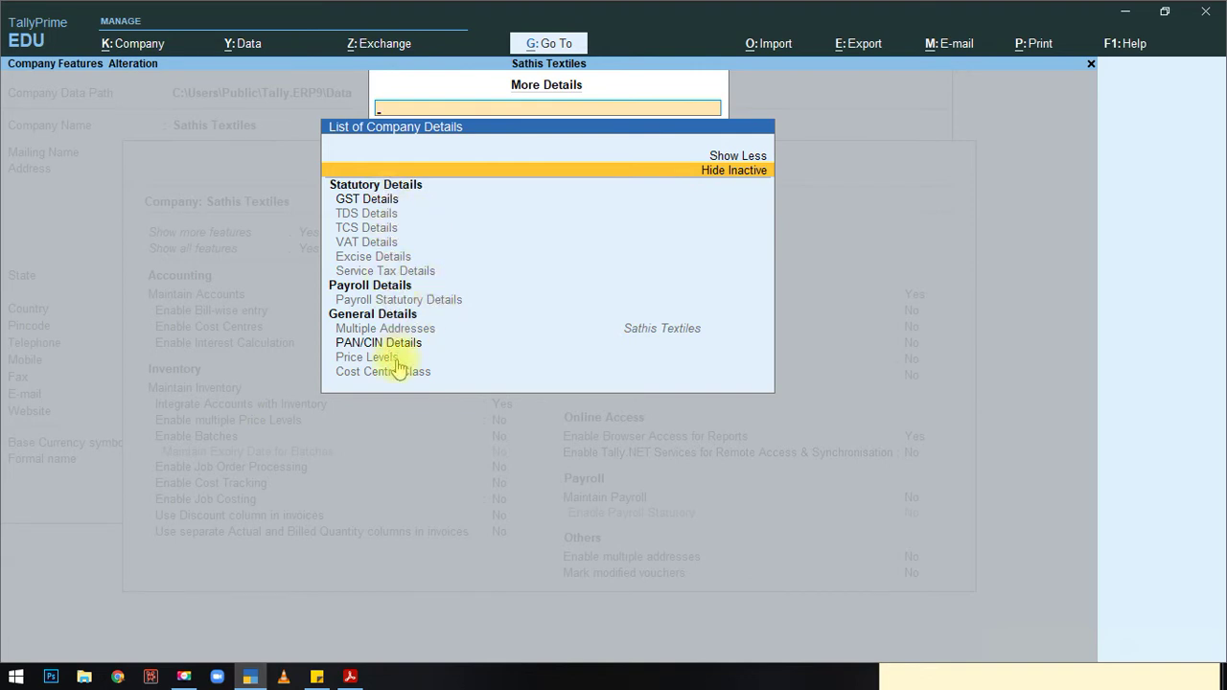
{"action": "left_click", "coordinate": [738, 171]}
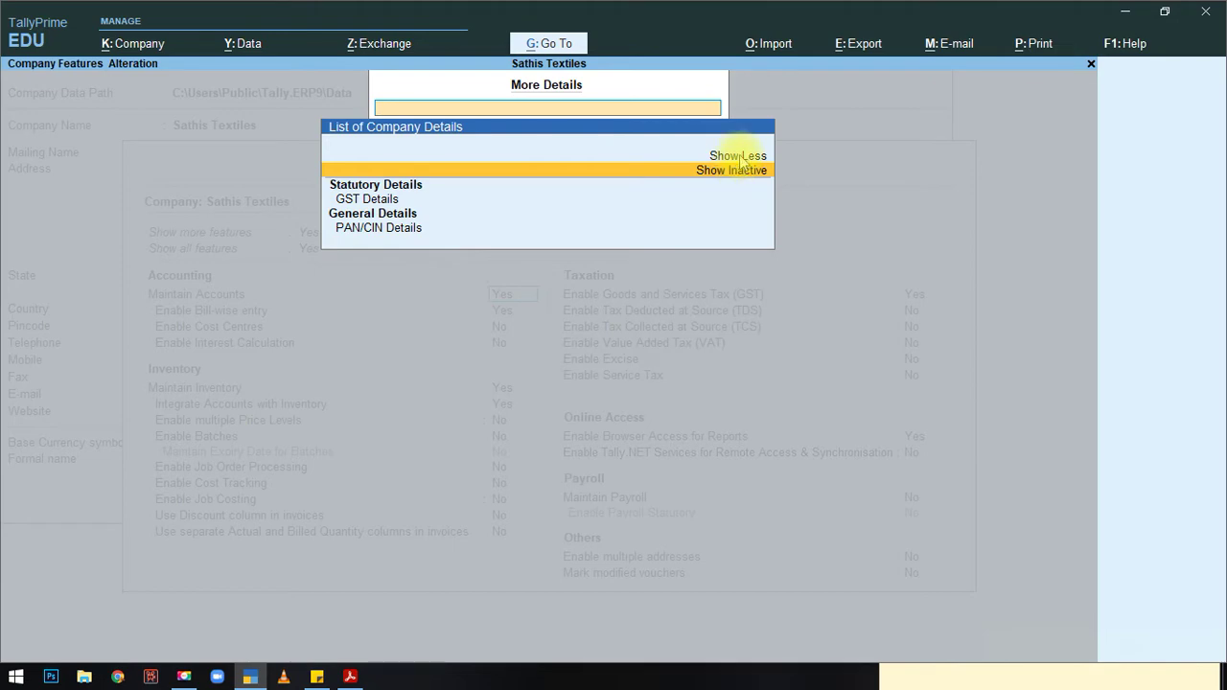
{"action": "left_click", "coordinate": [739, 157]}
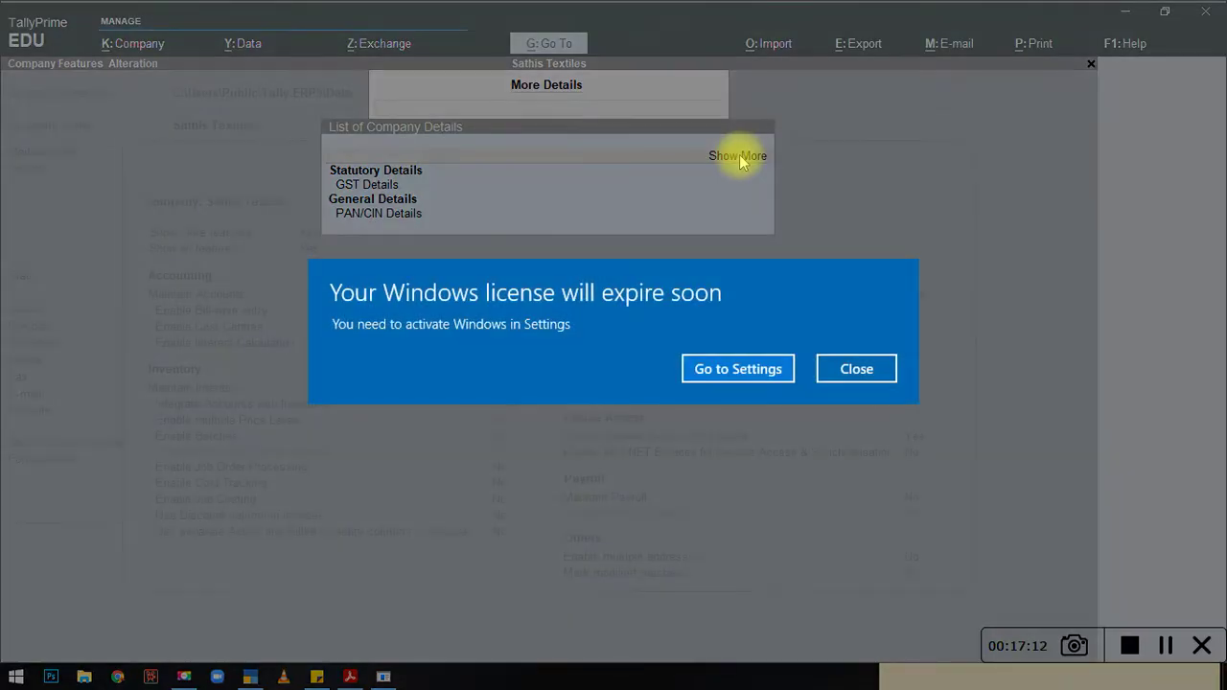
{"action": "left_click", "coordinate": [856, 369]}
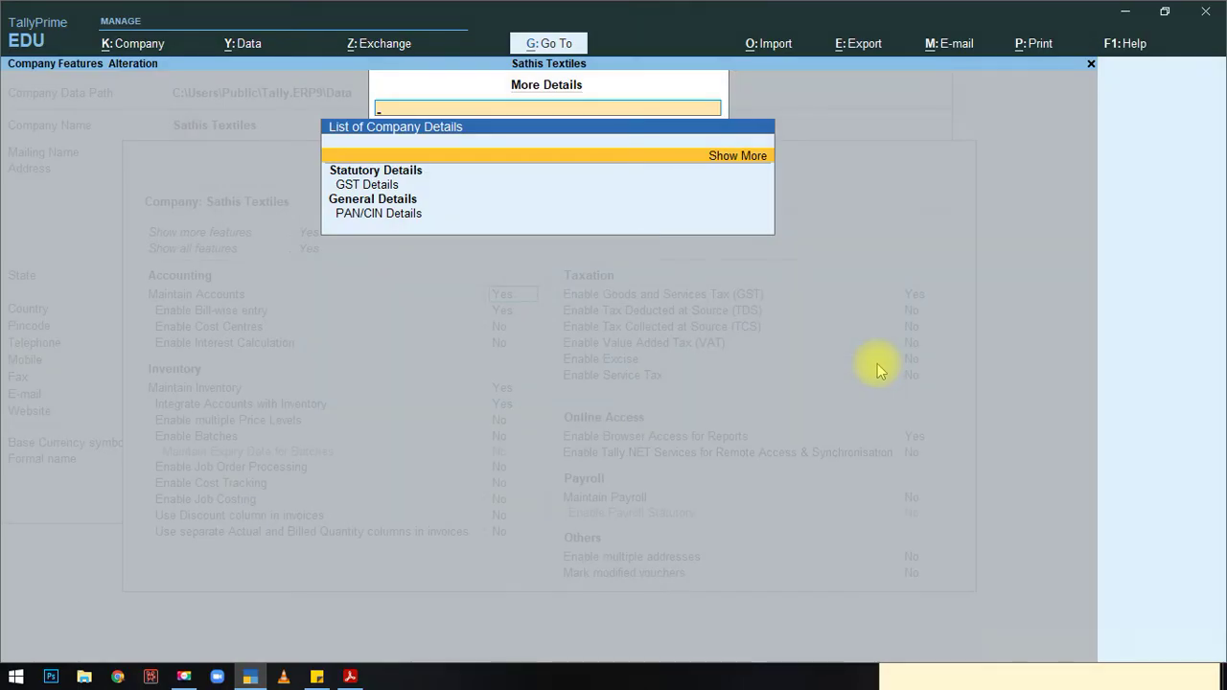
{"action": "key", "text": "Escape"}
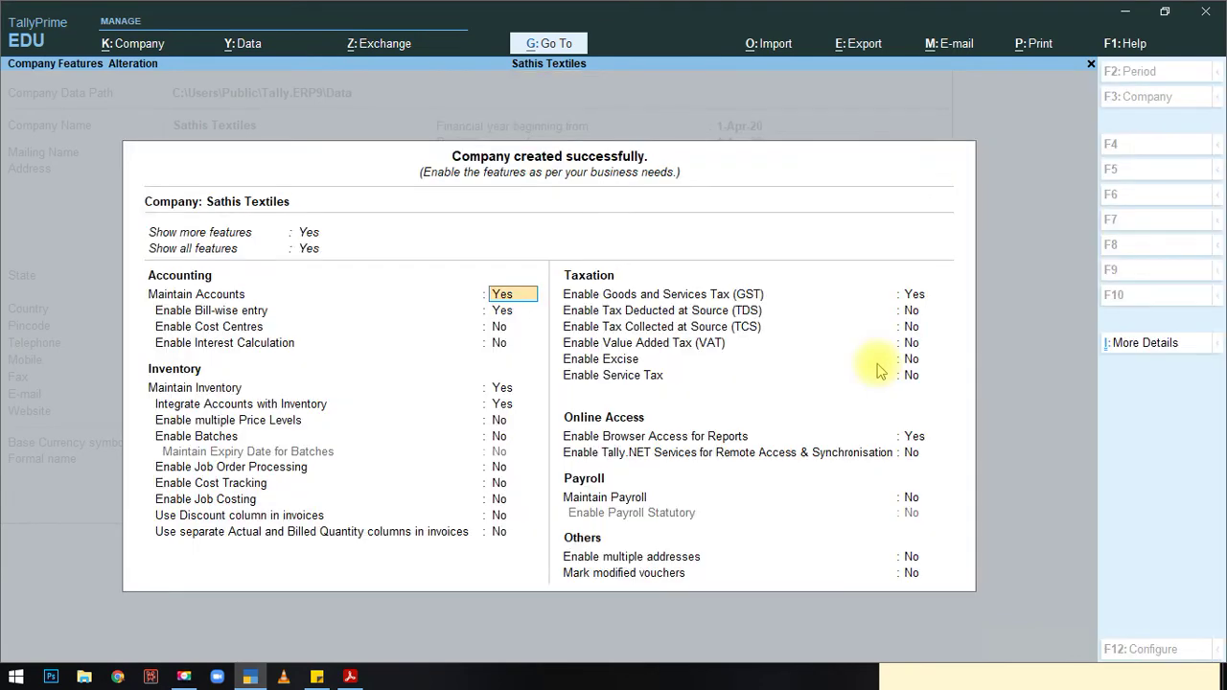
Step: Set Show all features and Show more features to No, keeping the accounting and inventory options at Yes
{"action": "left_click", "coordinate": [308, 250]}
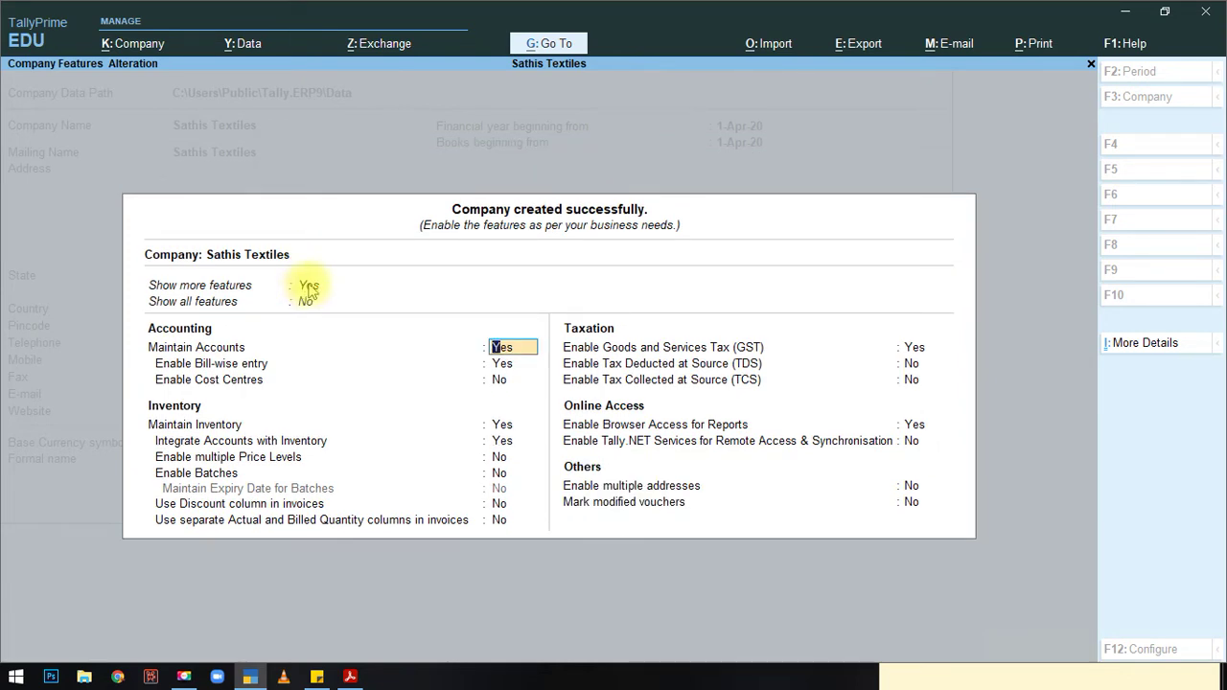
{"action": "left_click", "coordinate": [309, 285]}
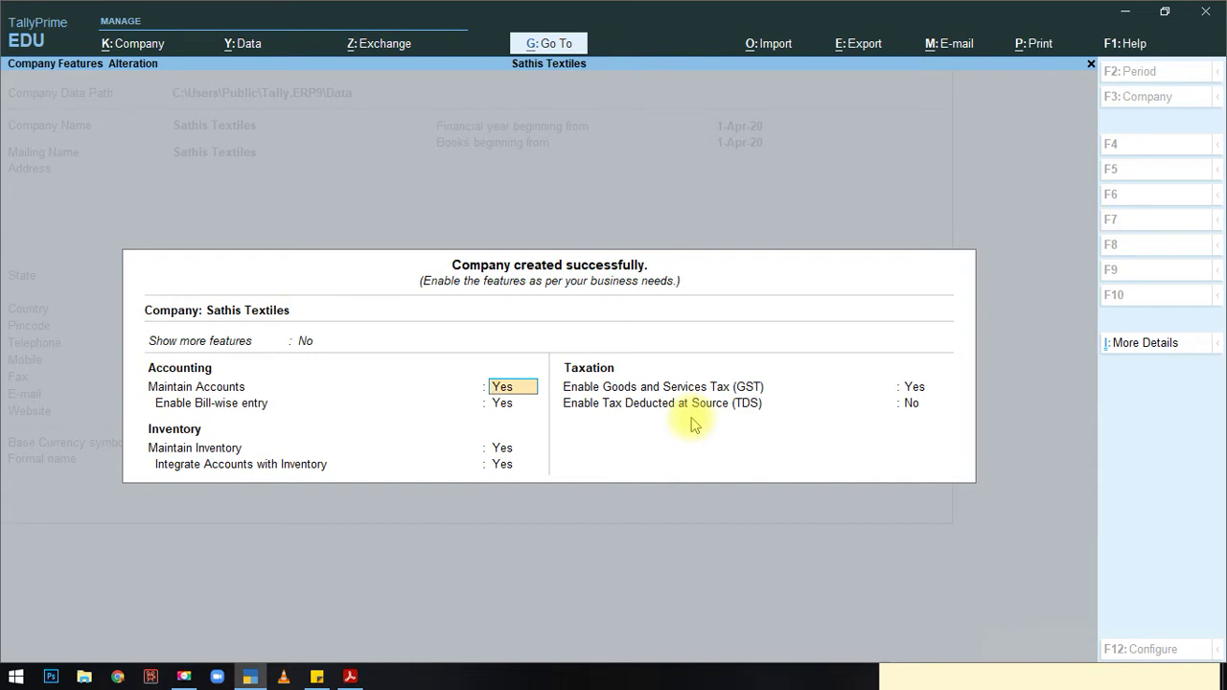
{"action": "key", "text": "Return"}
{"action": "key", "text": "Return"}
{"action": "key", "text": "Return"}
{"action": "key", "text": "Return"}
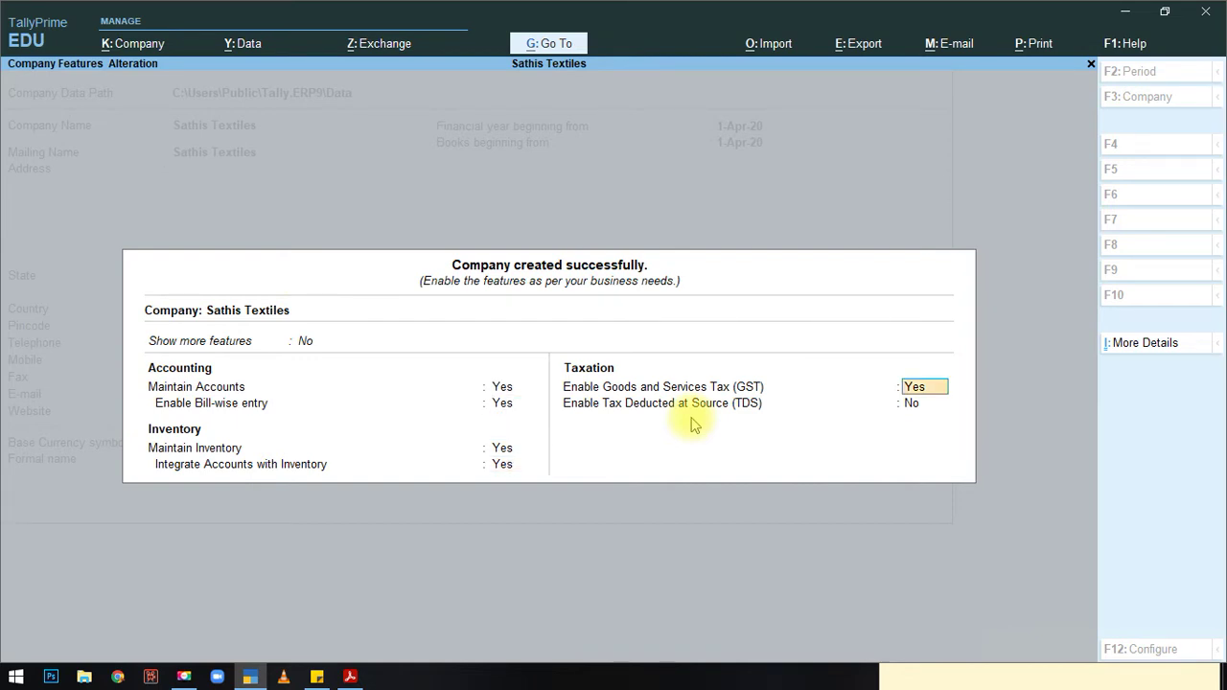
{"action": "key", "text": "Return"}
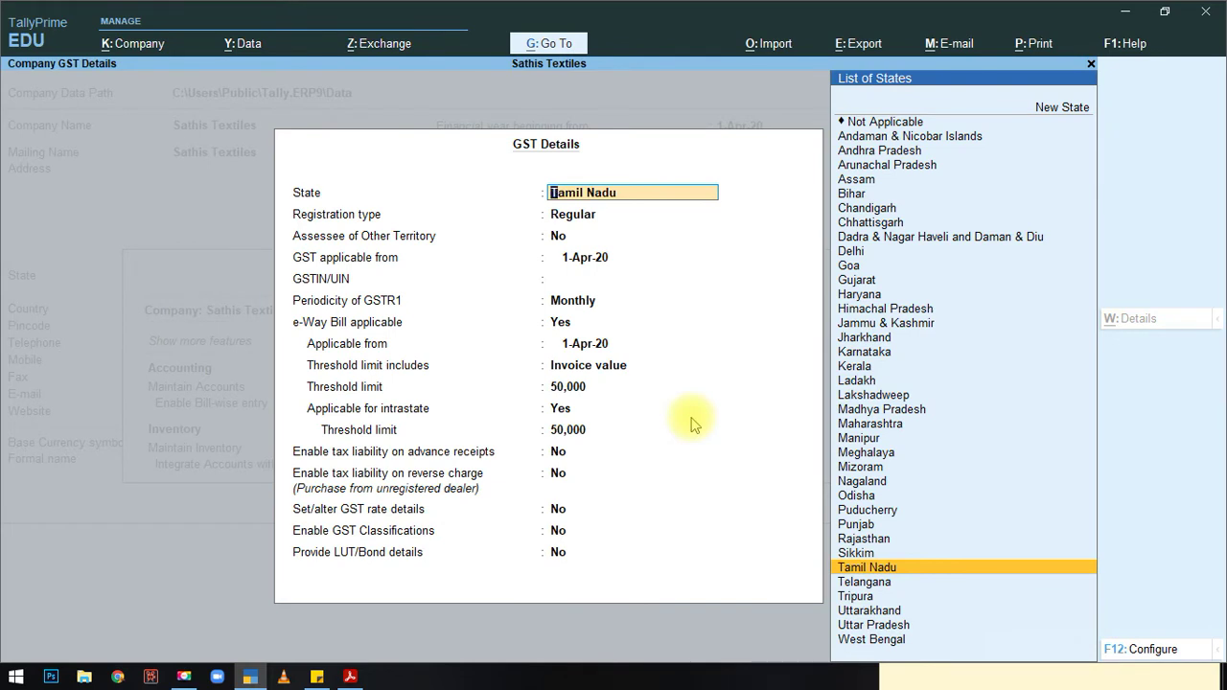
{"action": "key", "text": "Return"}
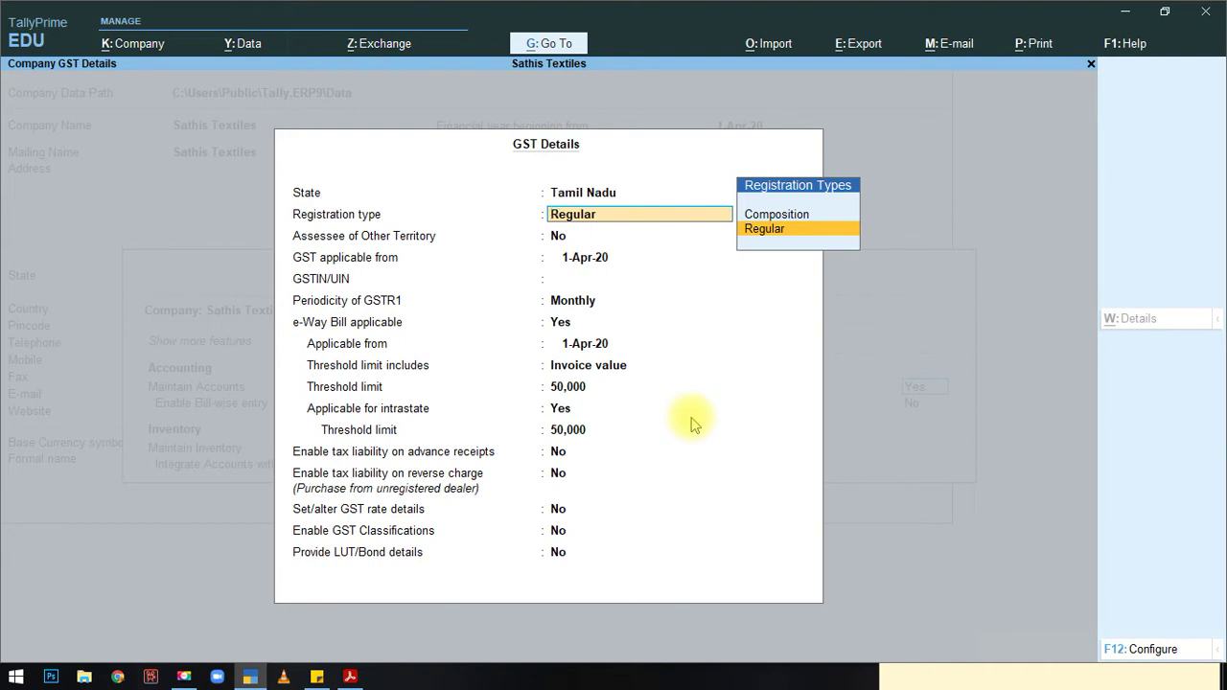
{"action": "key", "text": "BackSpace"}
{"action": "key", "text": "Escape"}
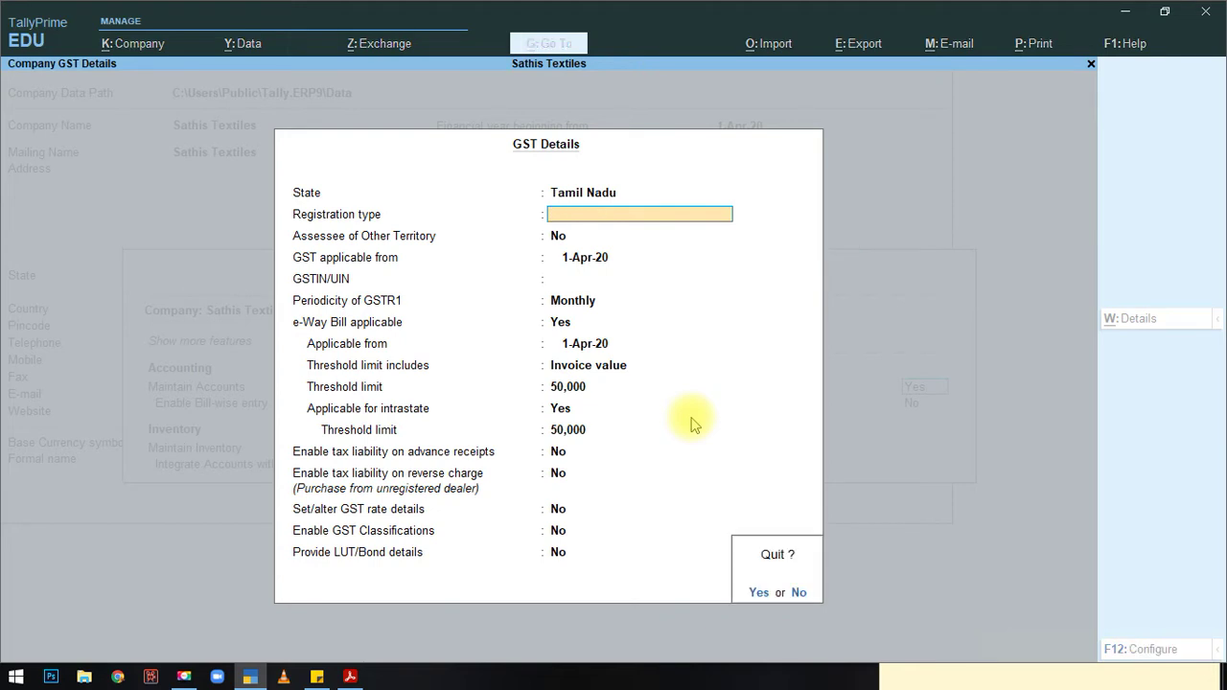
{"action": "key", "text": "y"}
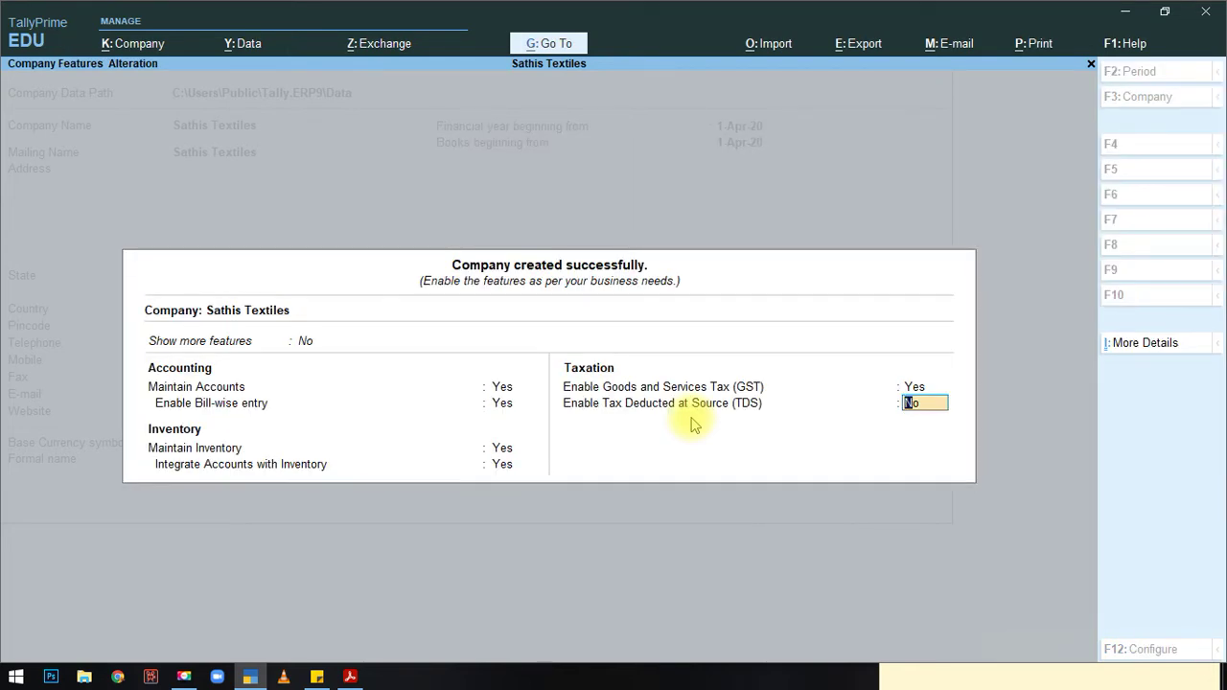
Step: Set Enable Goods and Services Tax (GST) to No, keep TDS at No and accept the company features
{"action": "left_click", "coordinate": [915, 388]}
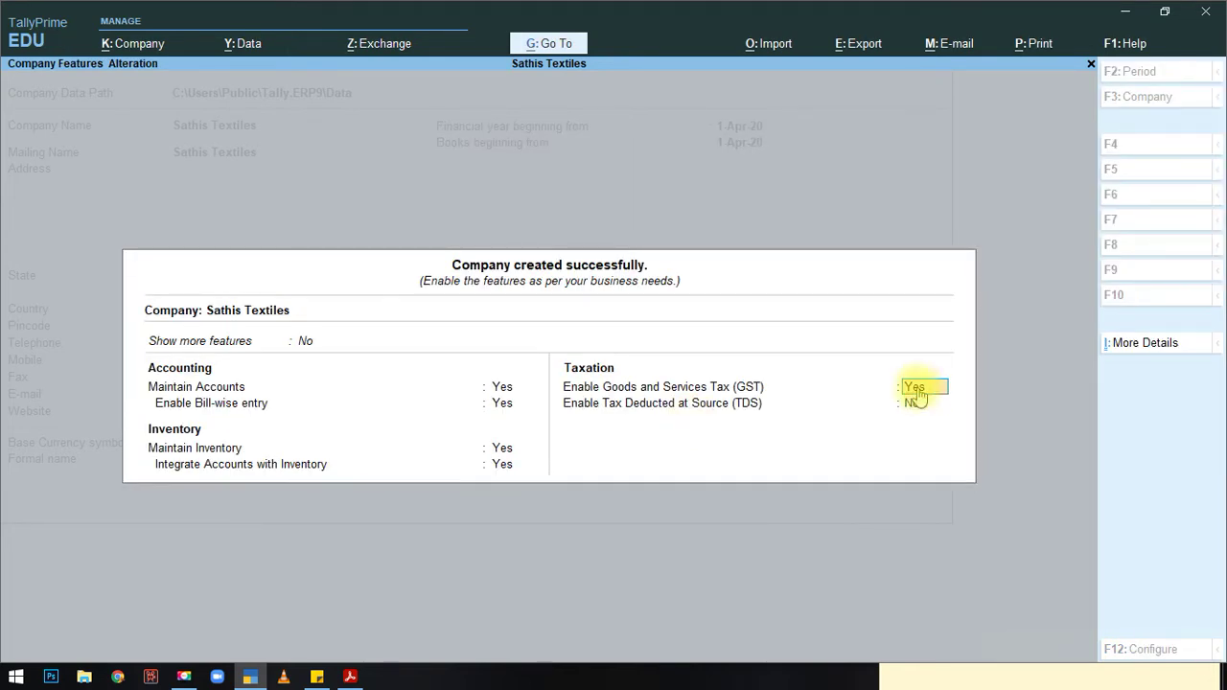
{"action": "type", "text": "n"}
{"action": "key", "text": "Return"}
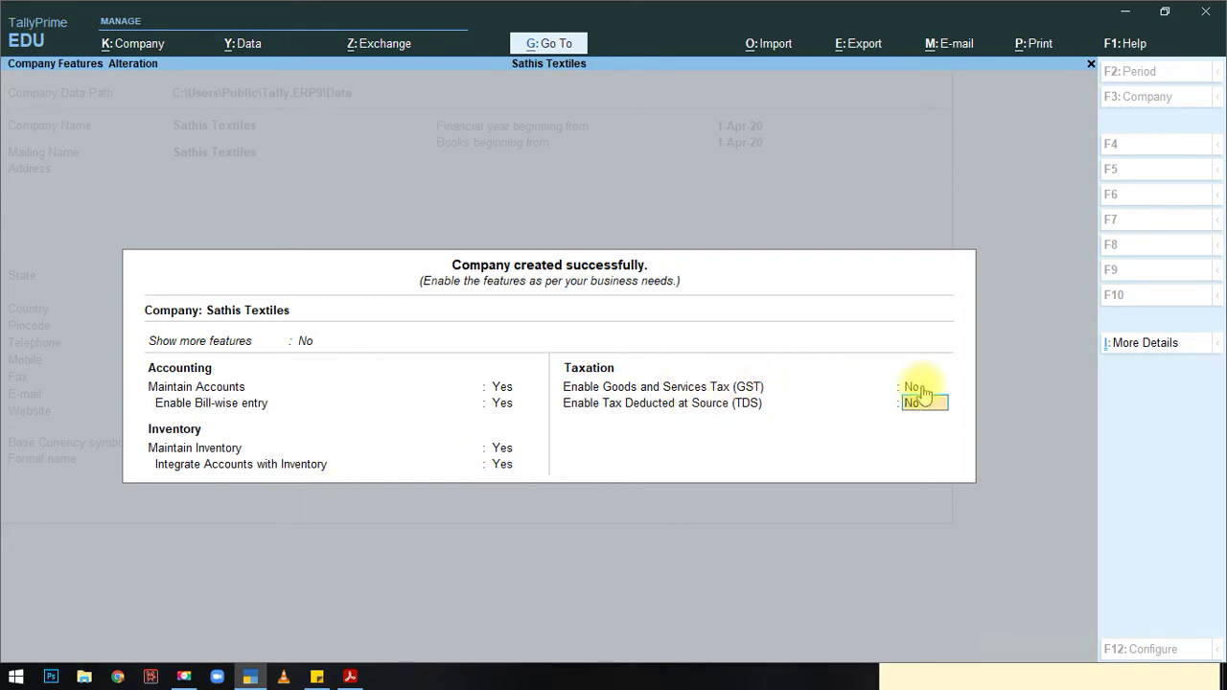
{"action": "key", "text": "Return"}
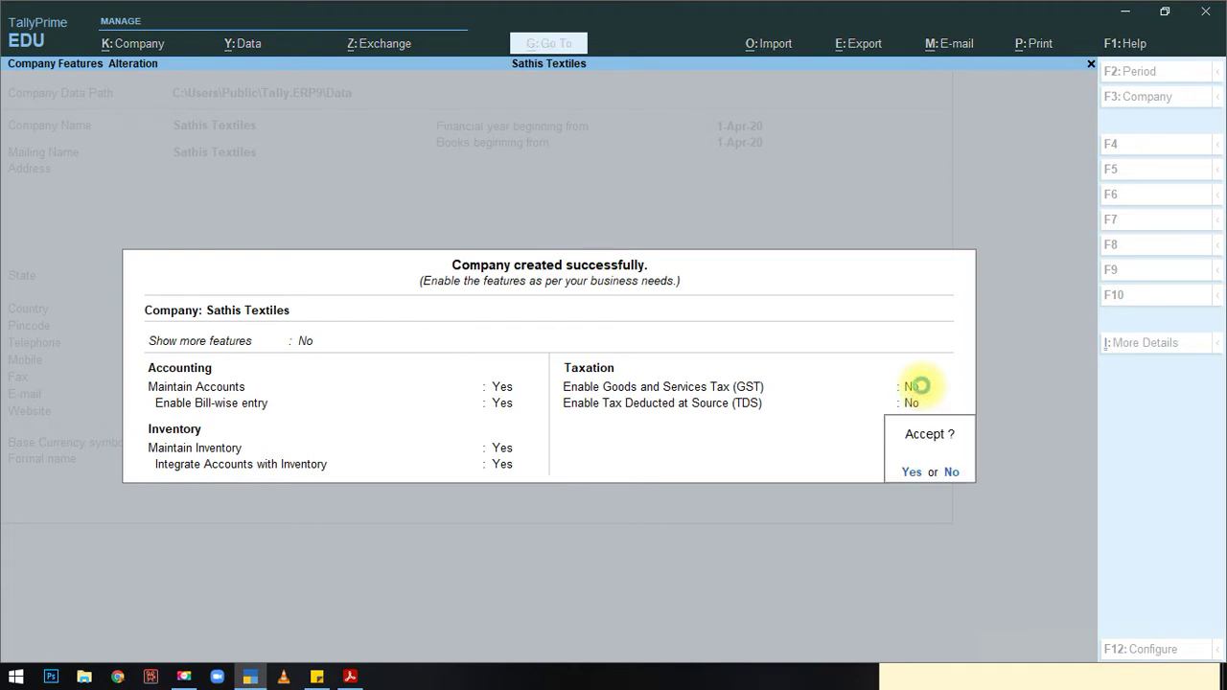
{"action": "key", "text": "Return"}
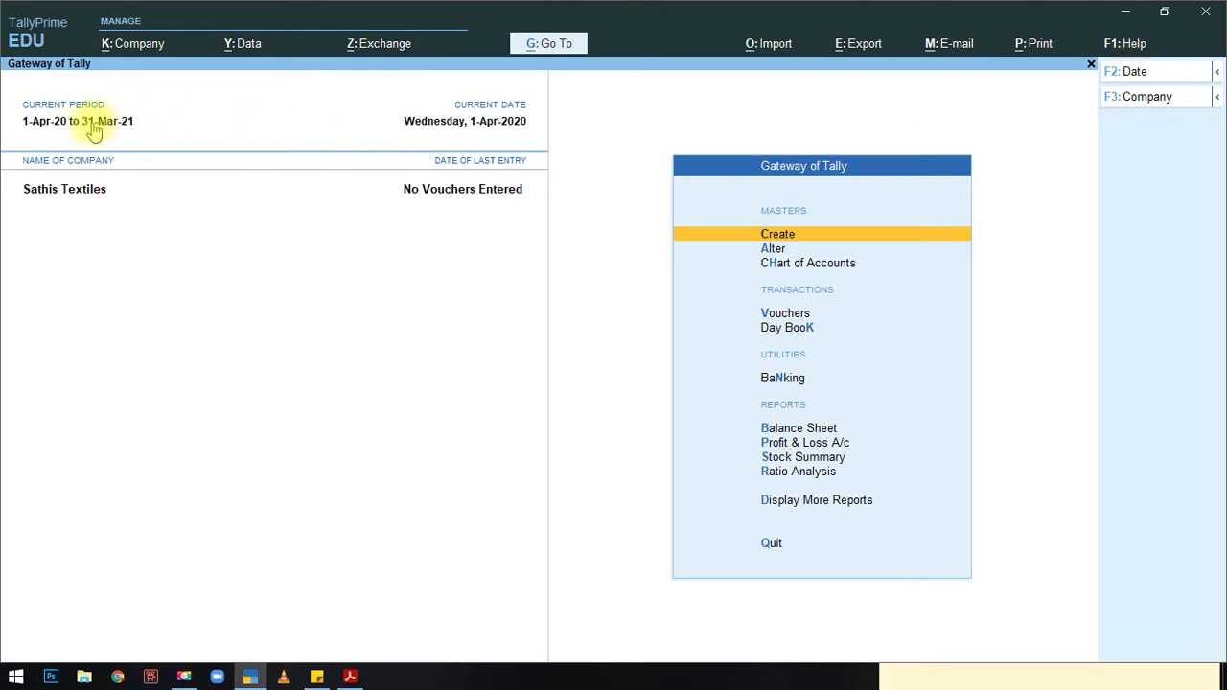
Step: Look at the available date and period options, open the company's current period for changing and cancel
{"action": "left_click", "coordinate": [1219, 75]}
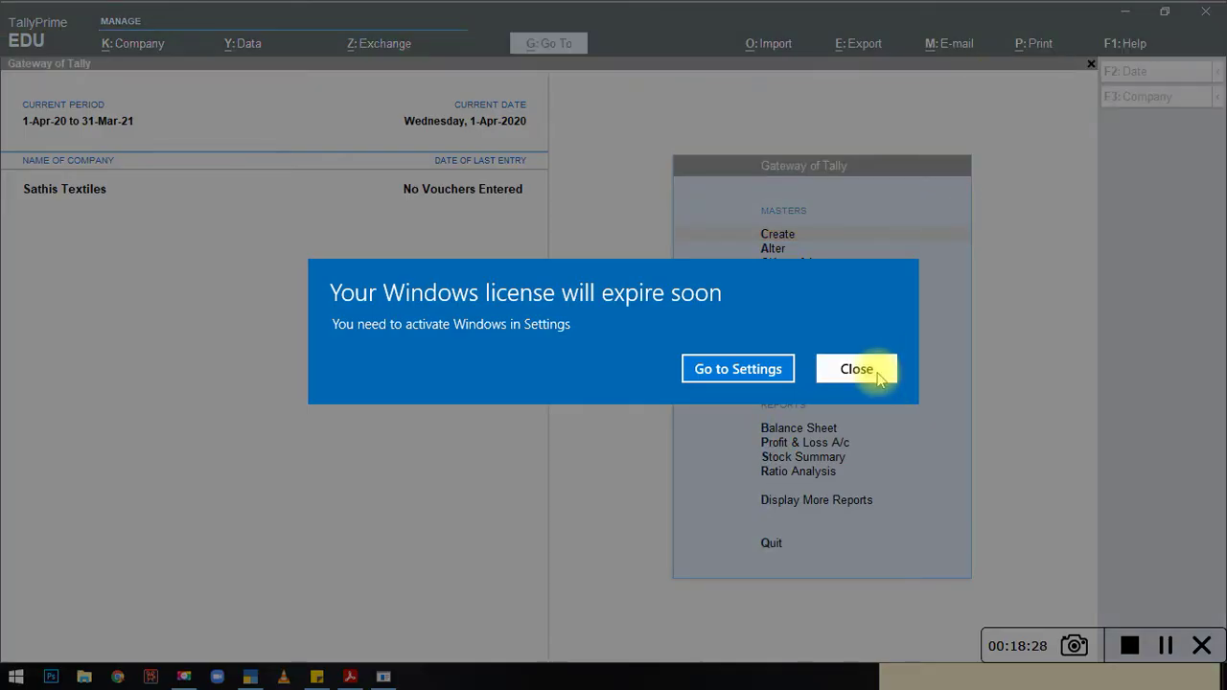
{"action": "left_click", "coordinate": [880, 376]}
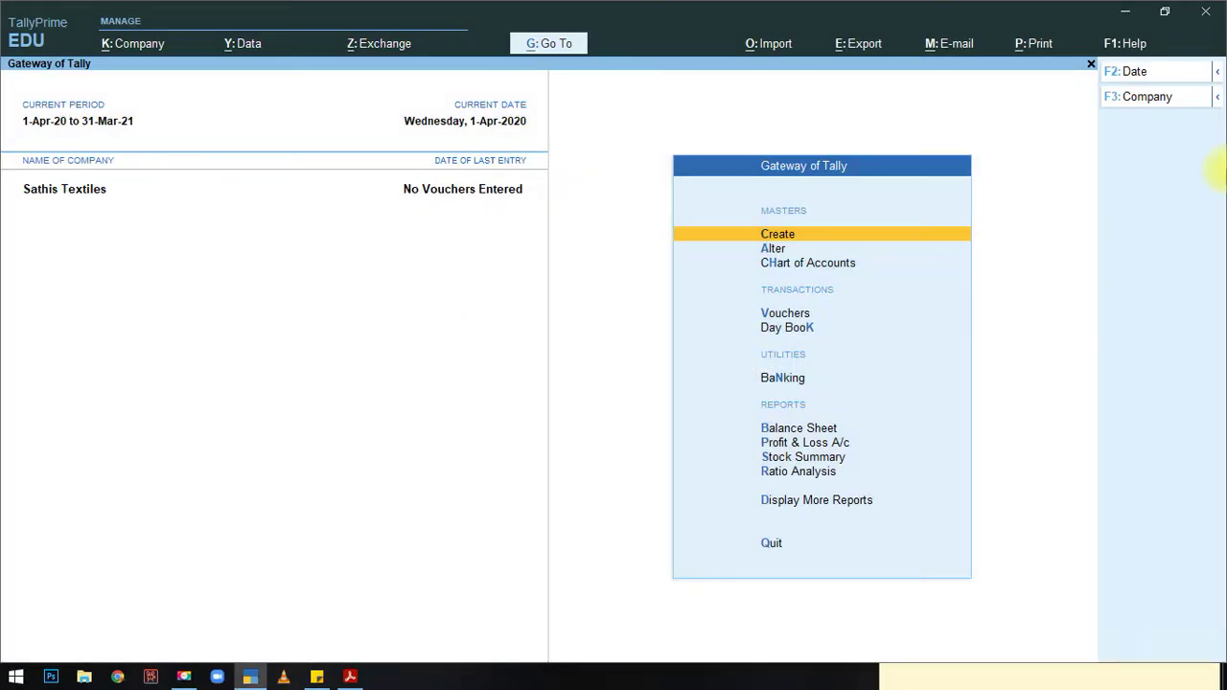
{"action": "left_click", "coordinate": [1219, 74]}
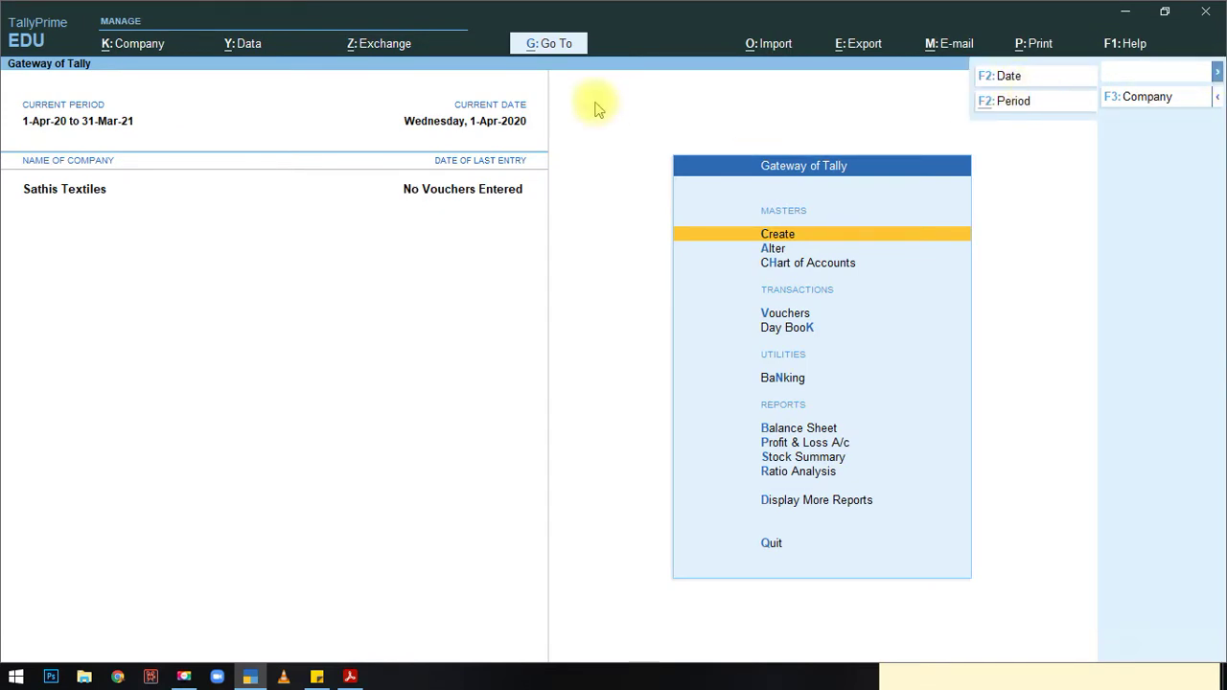
{"action": "left_click", "coordinate": [203, 198]}
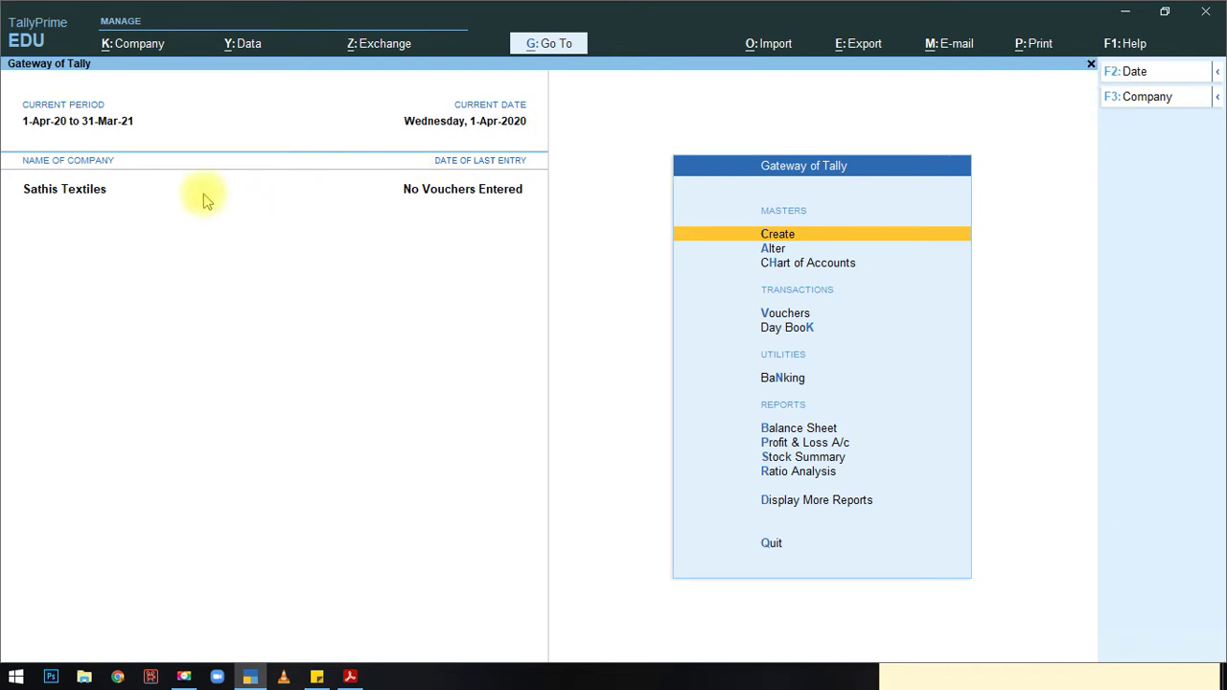
{"action": "left_click", "coordinate": [61, 115]}
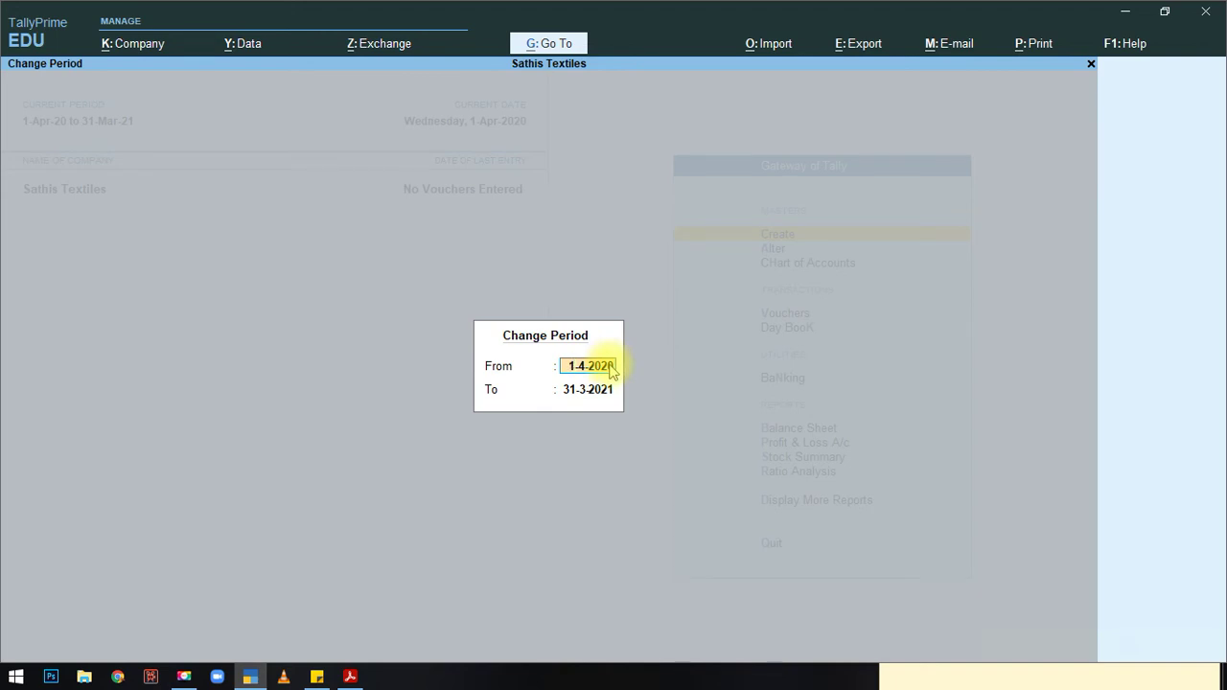
{"action": "key", "text": "BackSpace"}
{"action": "key", "text": "Escape"}
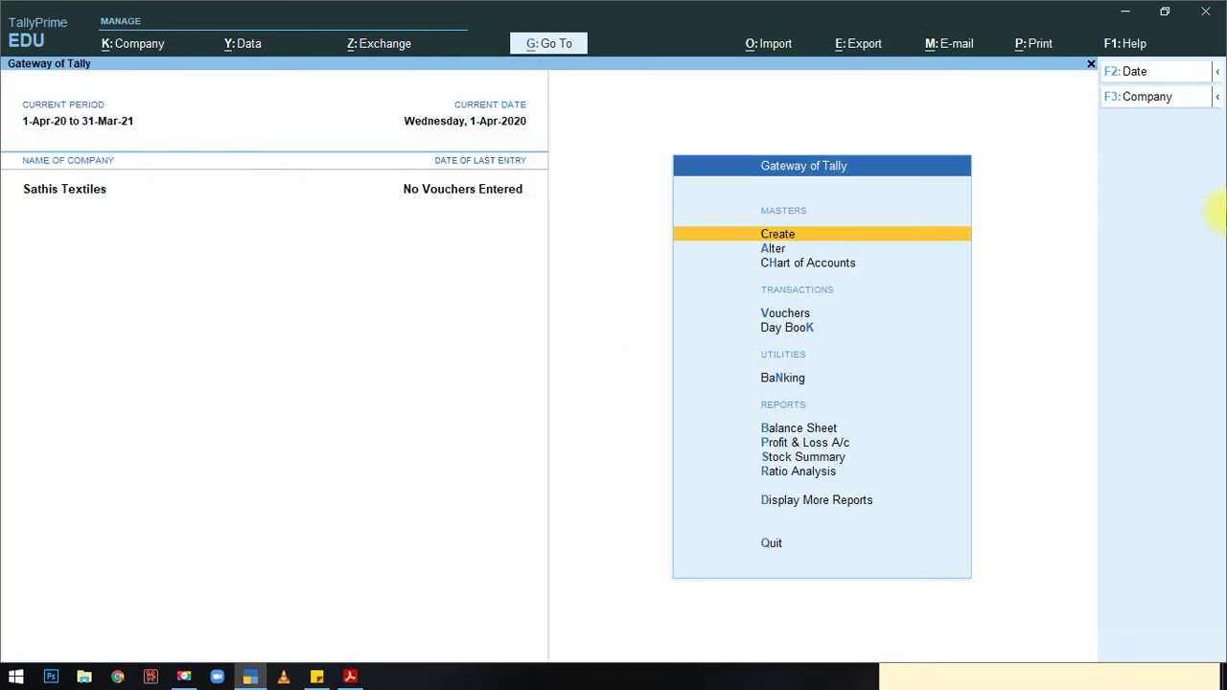
Step: Check how the current date is opened for changing, both directly and from the date options, and cancel each time
{"action": "left_click", "coordinate": [1219, 75]}
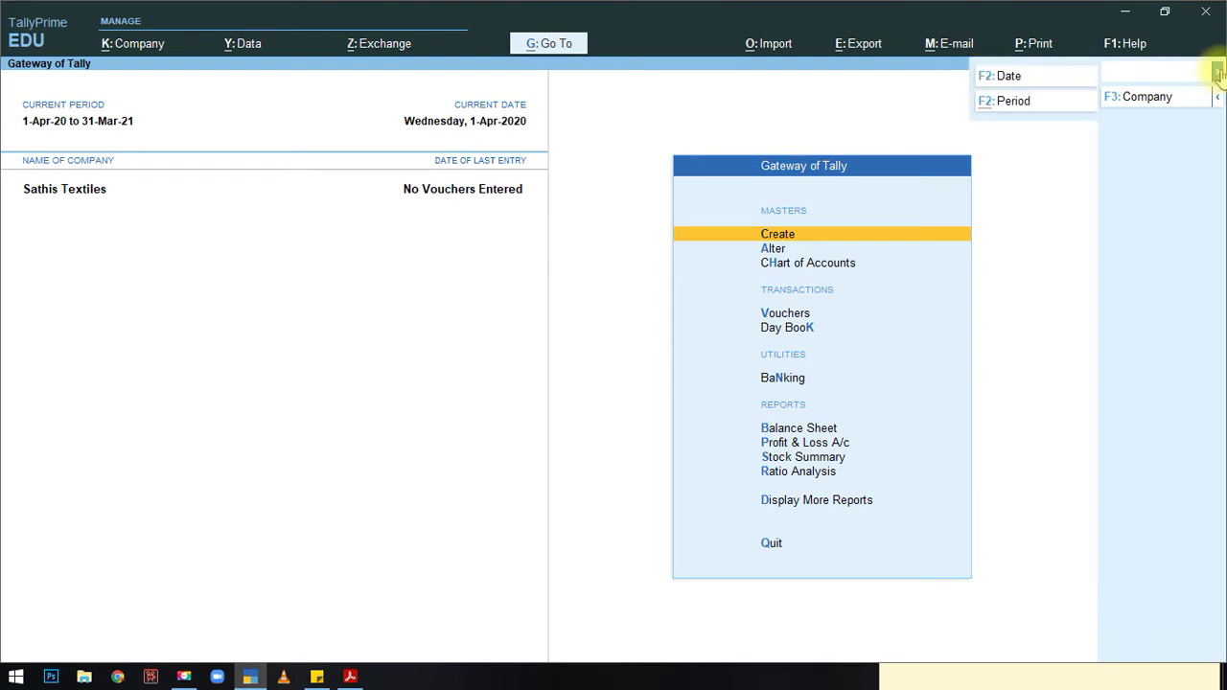
{"action": "left_click", "coordinate": [1219, 74]}
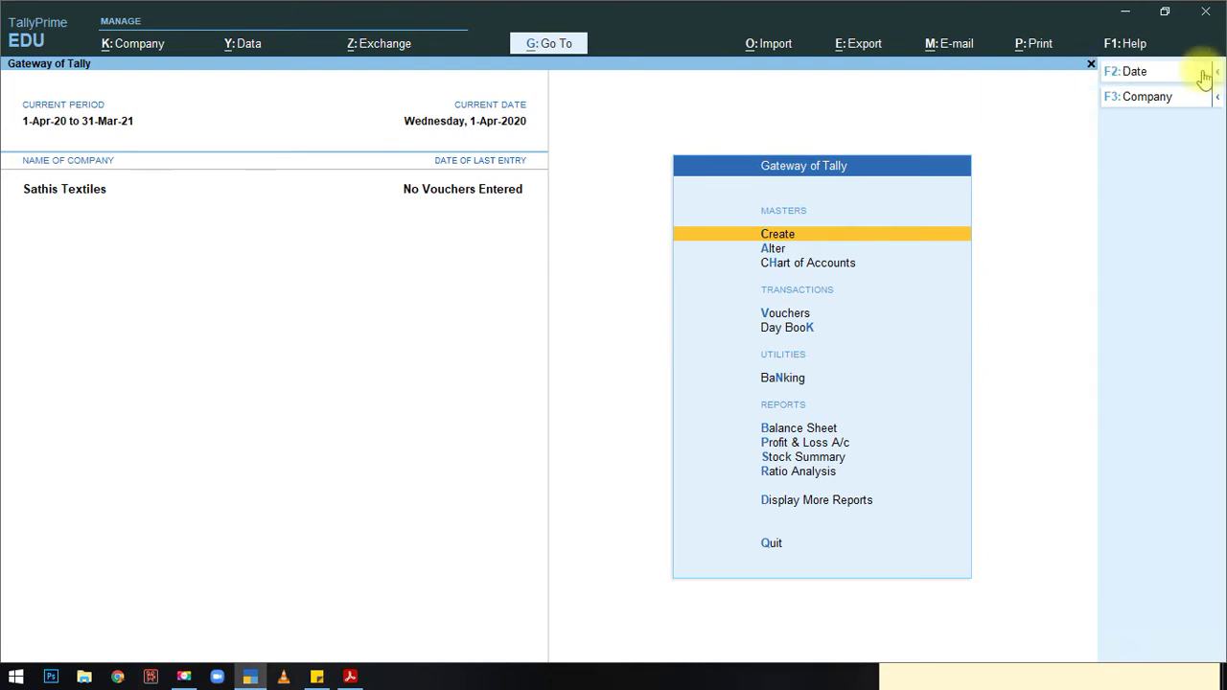
{"action": "left_click", "coordinate": [504, 107]}
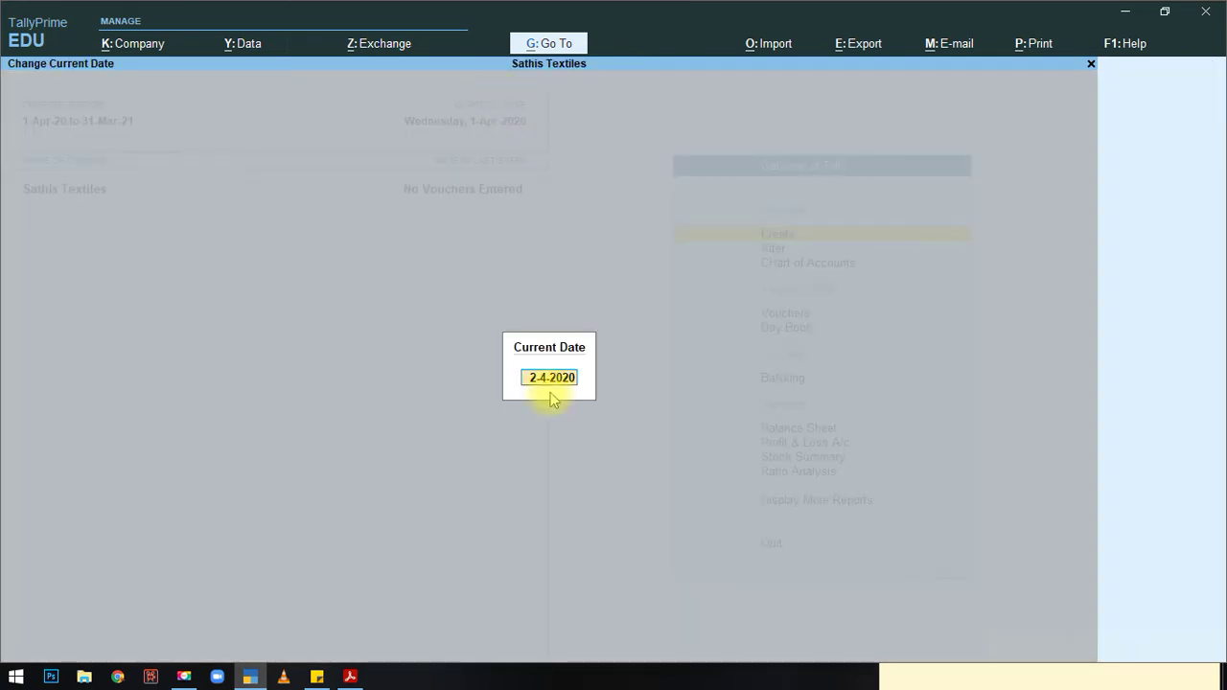
{"action": "key", "text": "BackSpace"}
{"action": "key", "text": "Escape"}
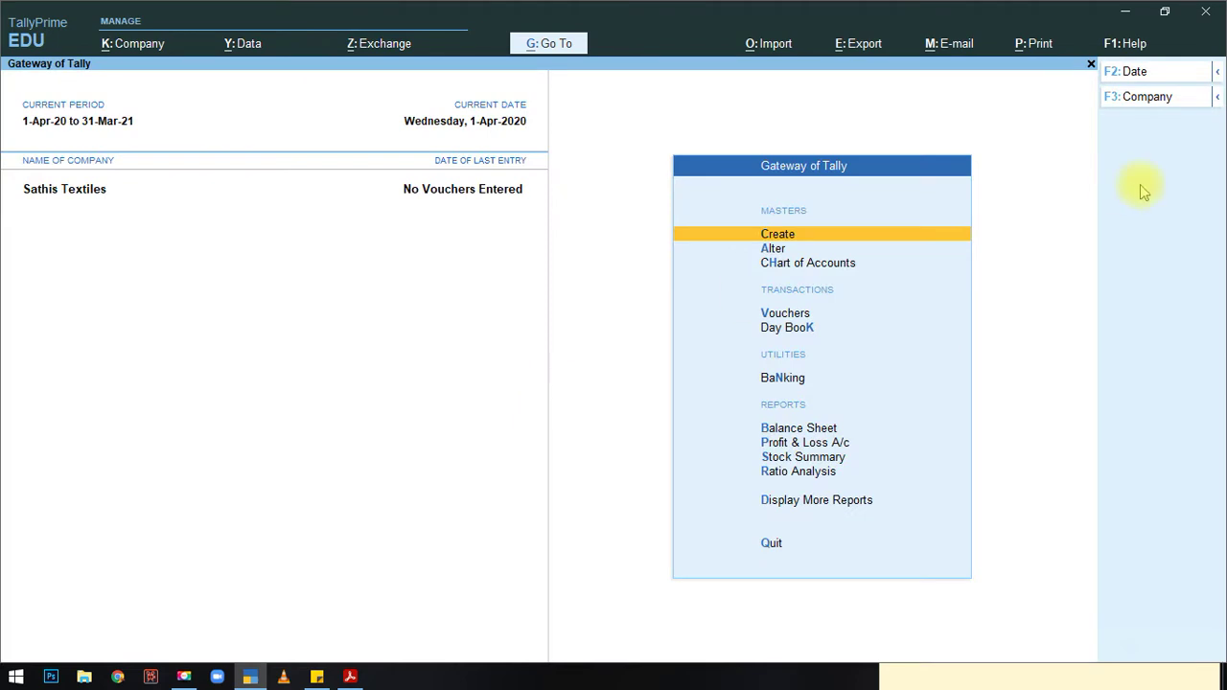
{"action": "left_click", "coordinate": [1215, 75]}
{"action": "left_click", "coordinate": [1012, 84]}
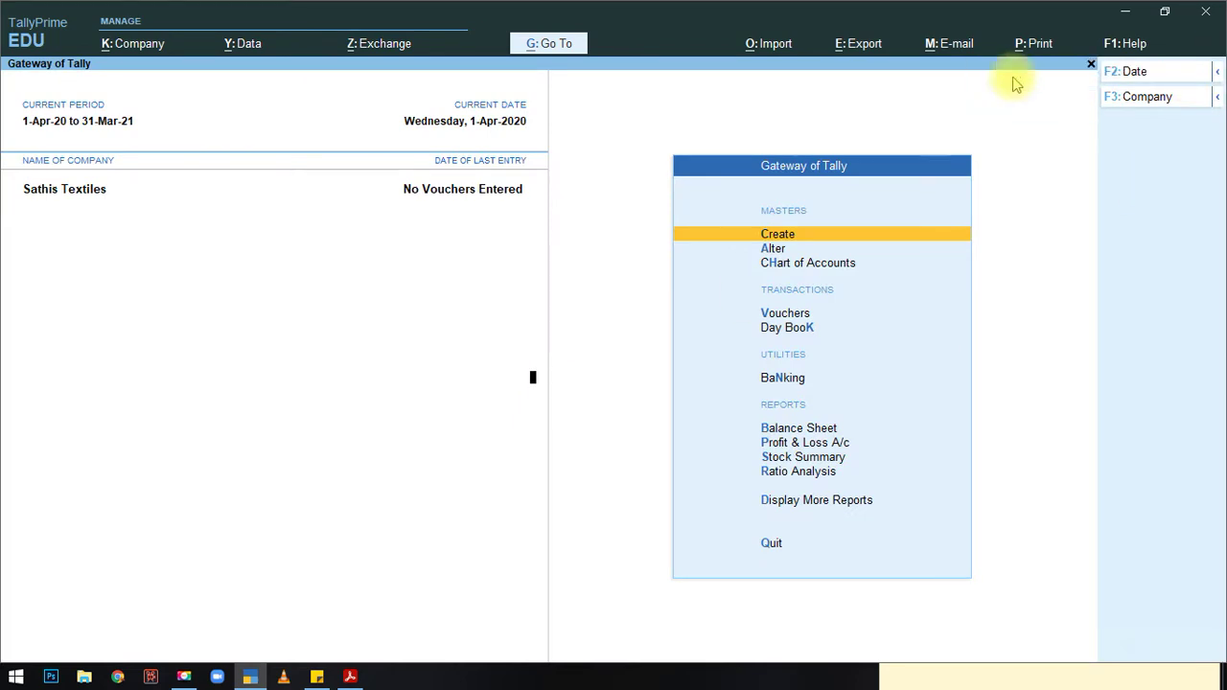
{"action": "key", "text": "BackSpace"}
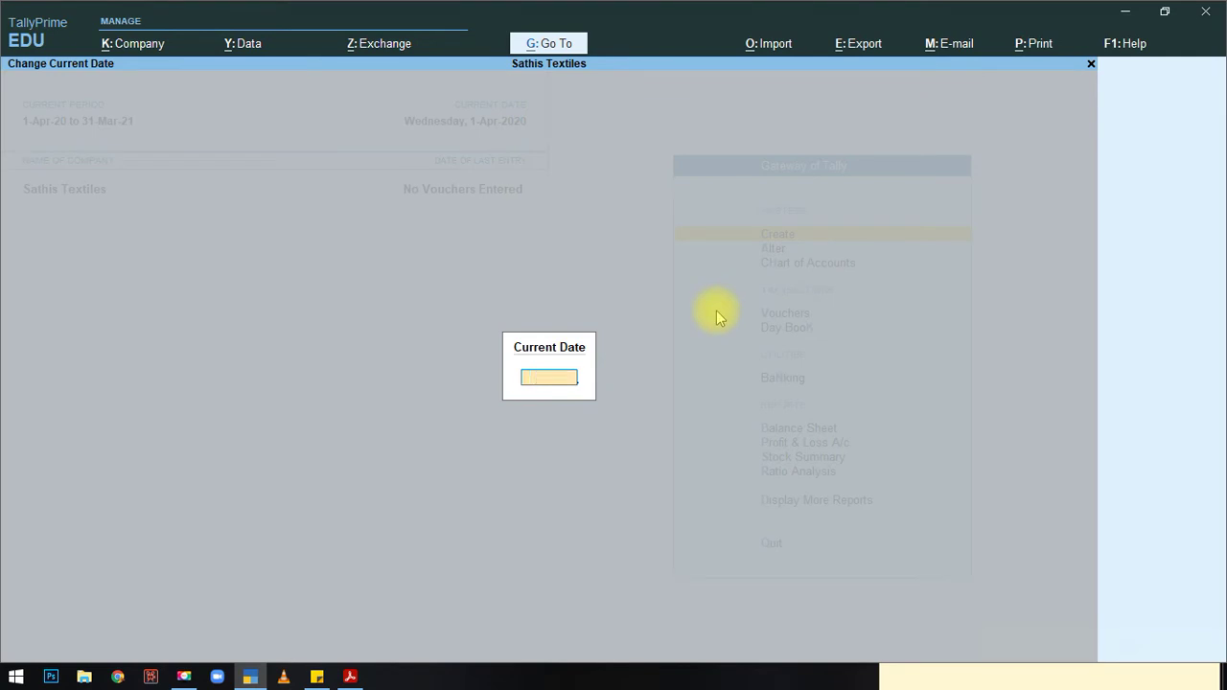
{"action": "key", "text": "Escape"}
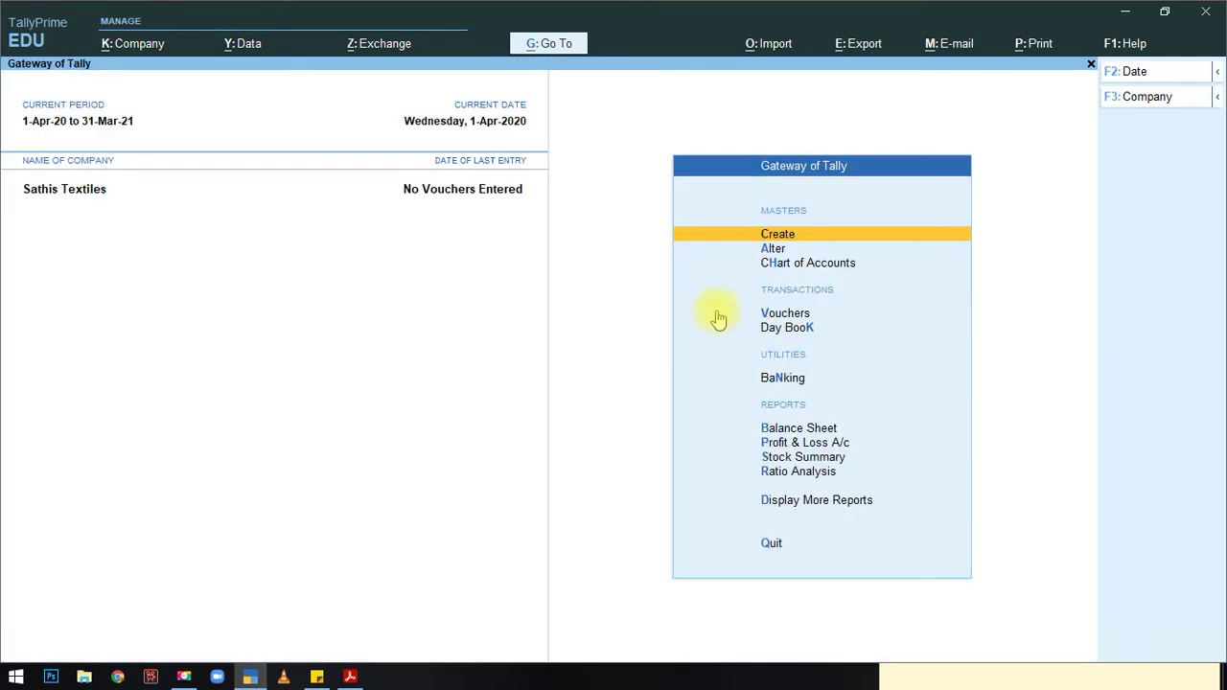
Step: Open the Change Period form from the date options, look at its From and To dates and cancel it
{"action": "left_click", "coordinate": [1216, 74]}
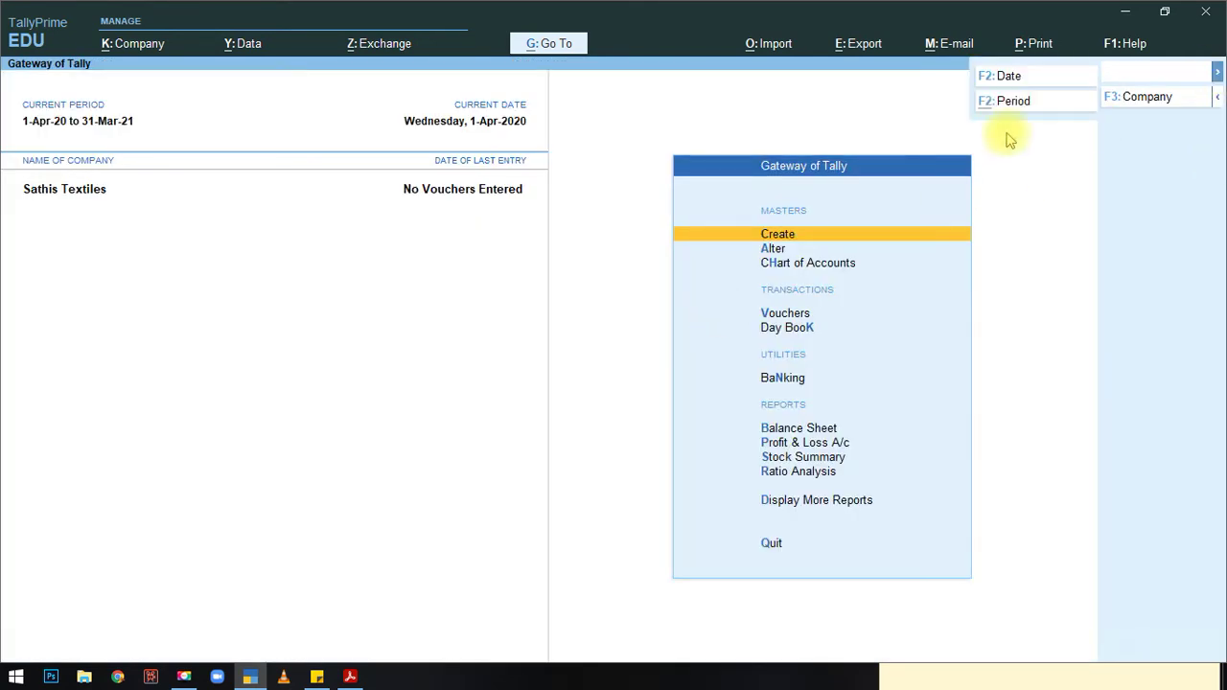
{"action": "left_click", "coordinate": [1002, 101]}
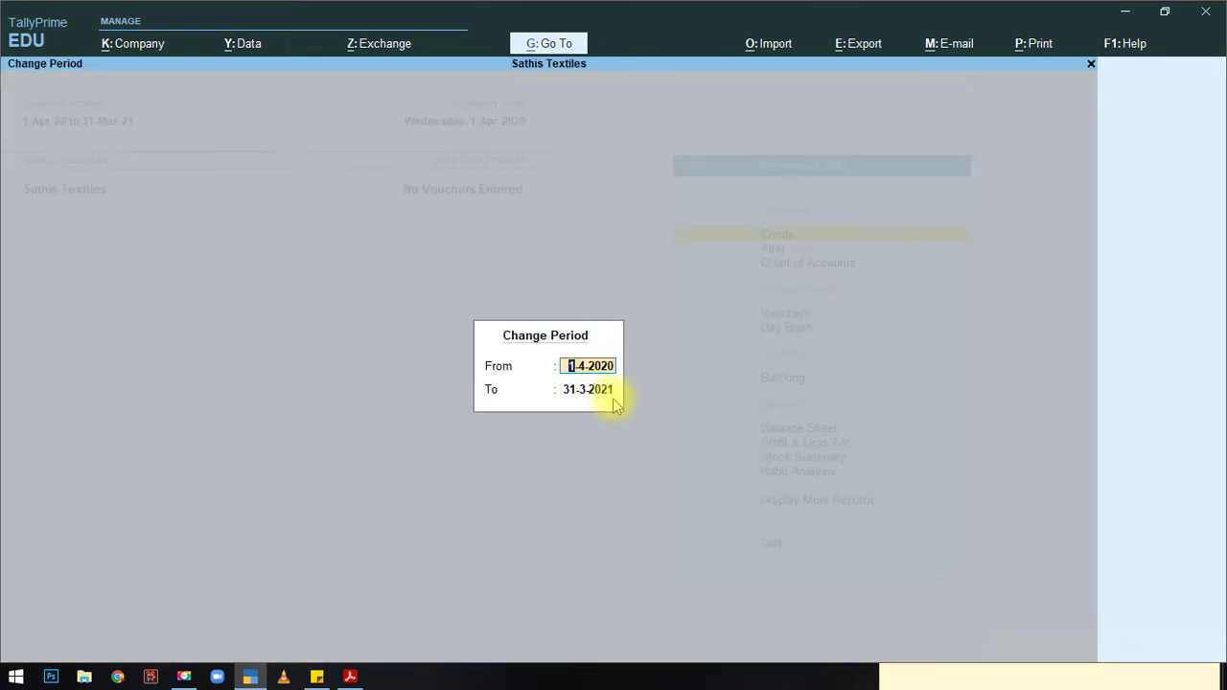
{"action": "key", "text": "BackSpace"}
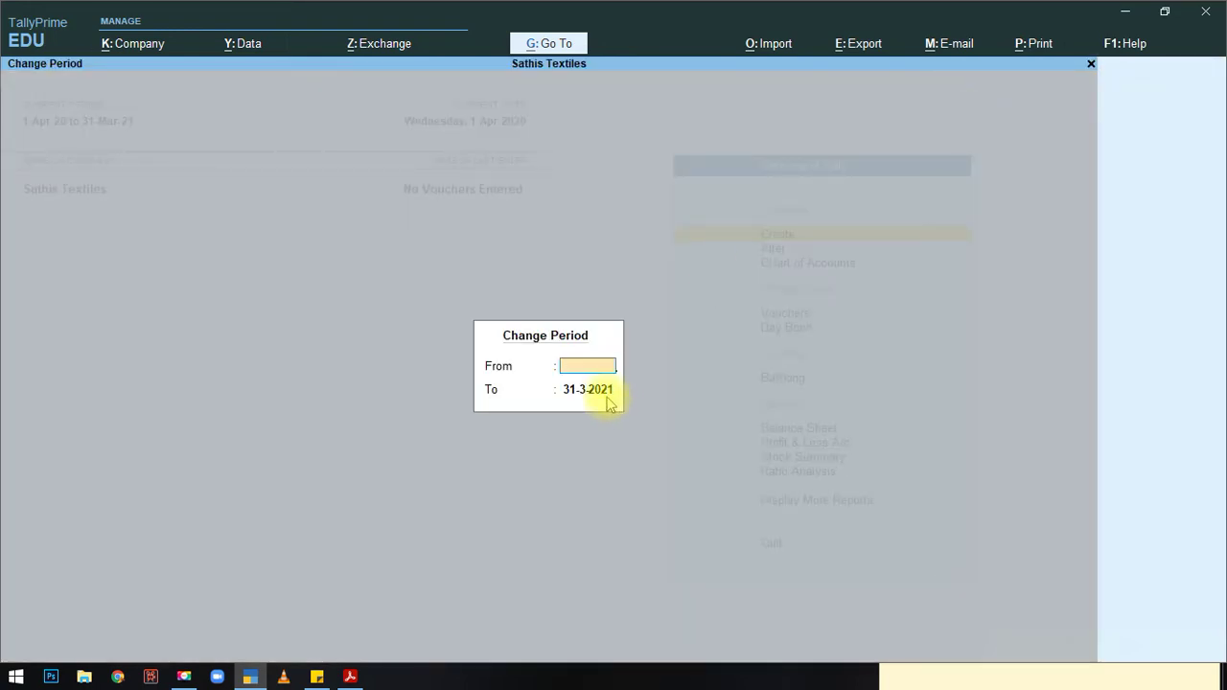
{"action": "key", "text": "Escape"}
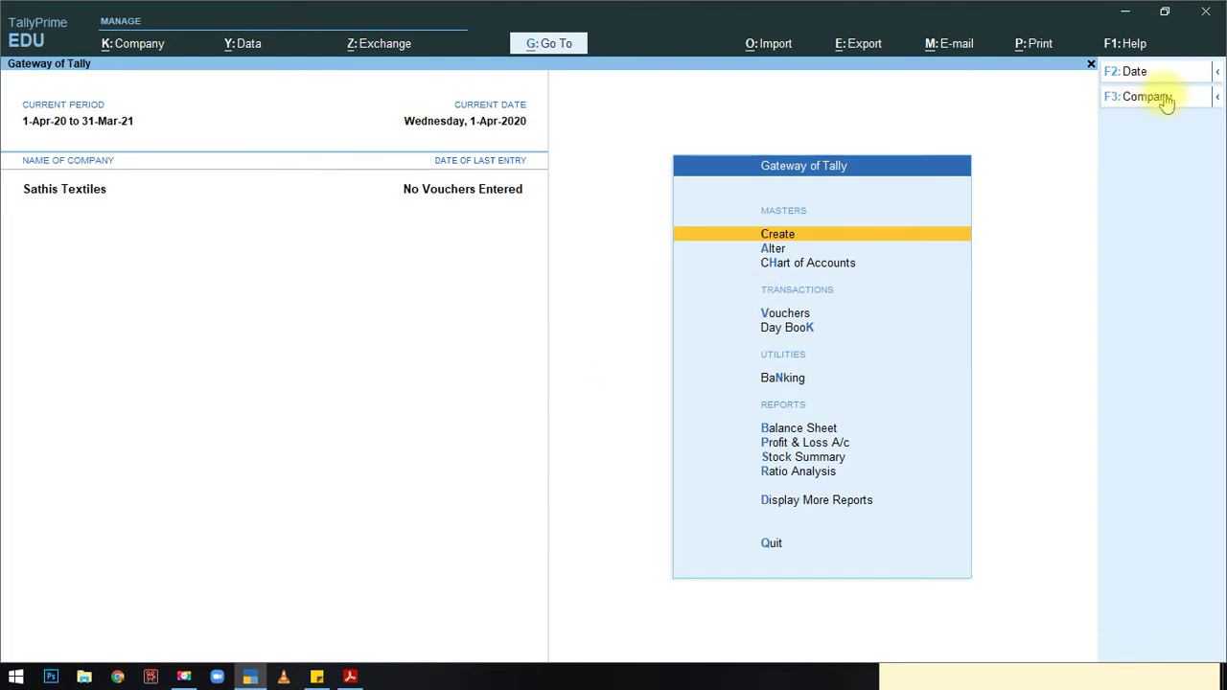
Step: Look at the available company options and dismiss the Windows licence notice
{"action": "left_click", "coordinate": [1216, 98]}
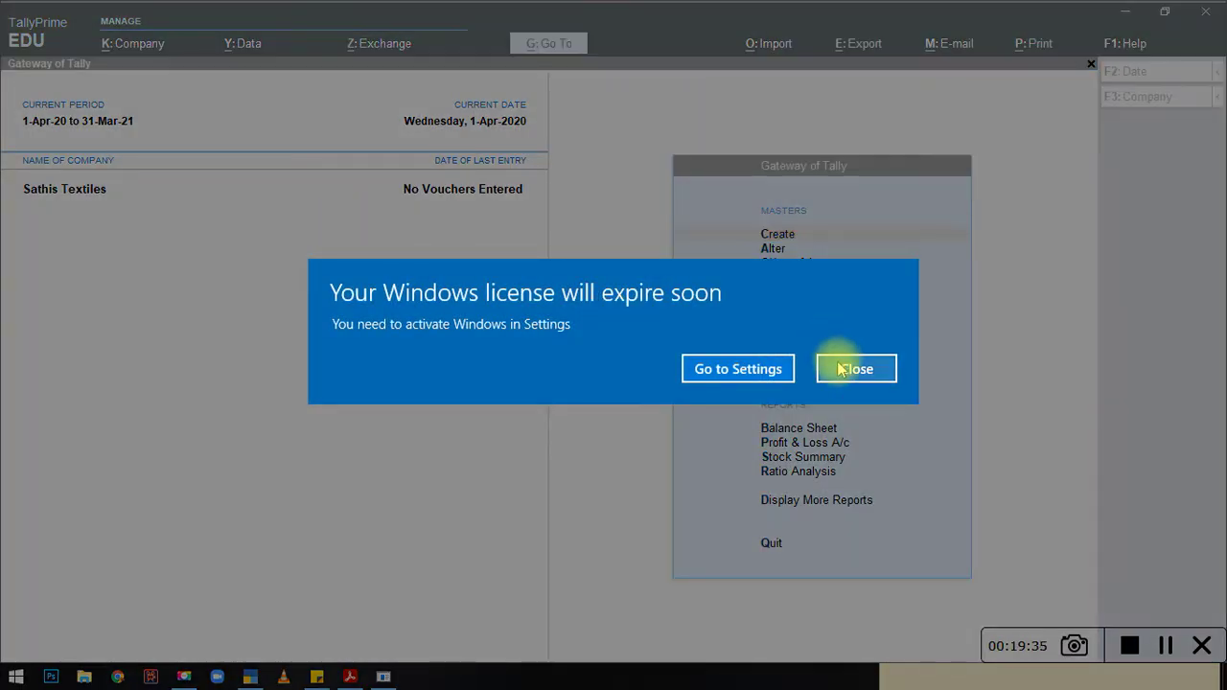
{"action": "left_click", "coordinate": [840, 369]}
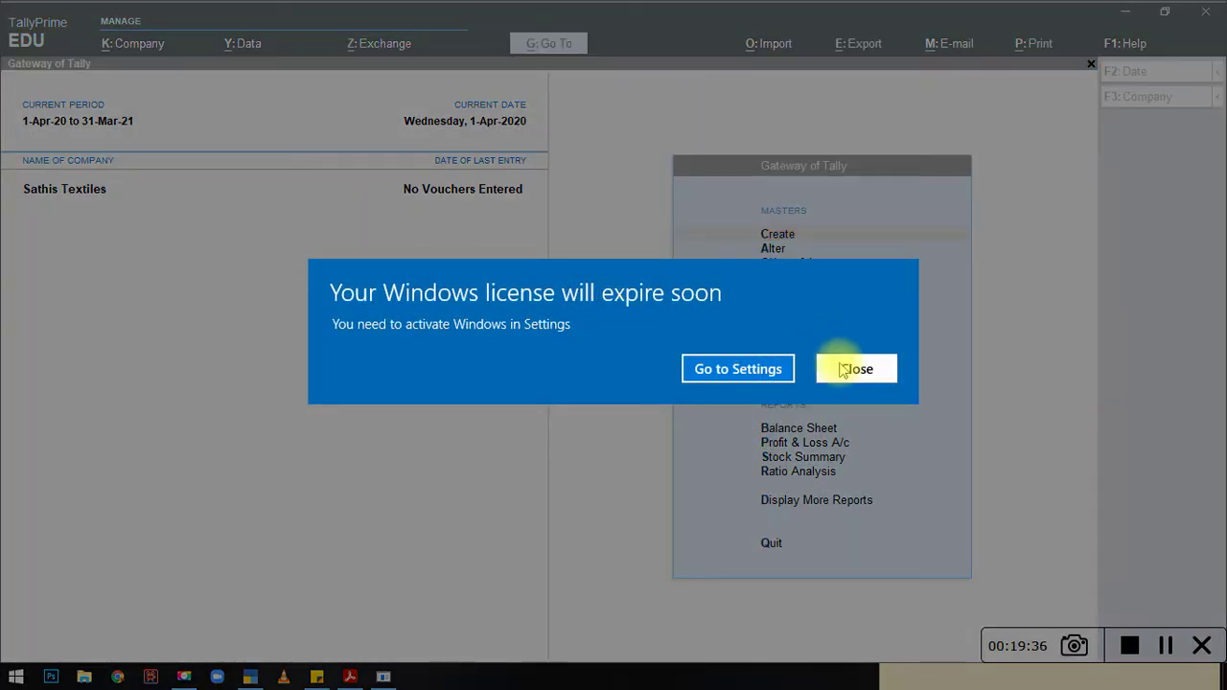
{"action": "mouse_move", "coordinate": [1217, 98]}
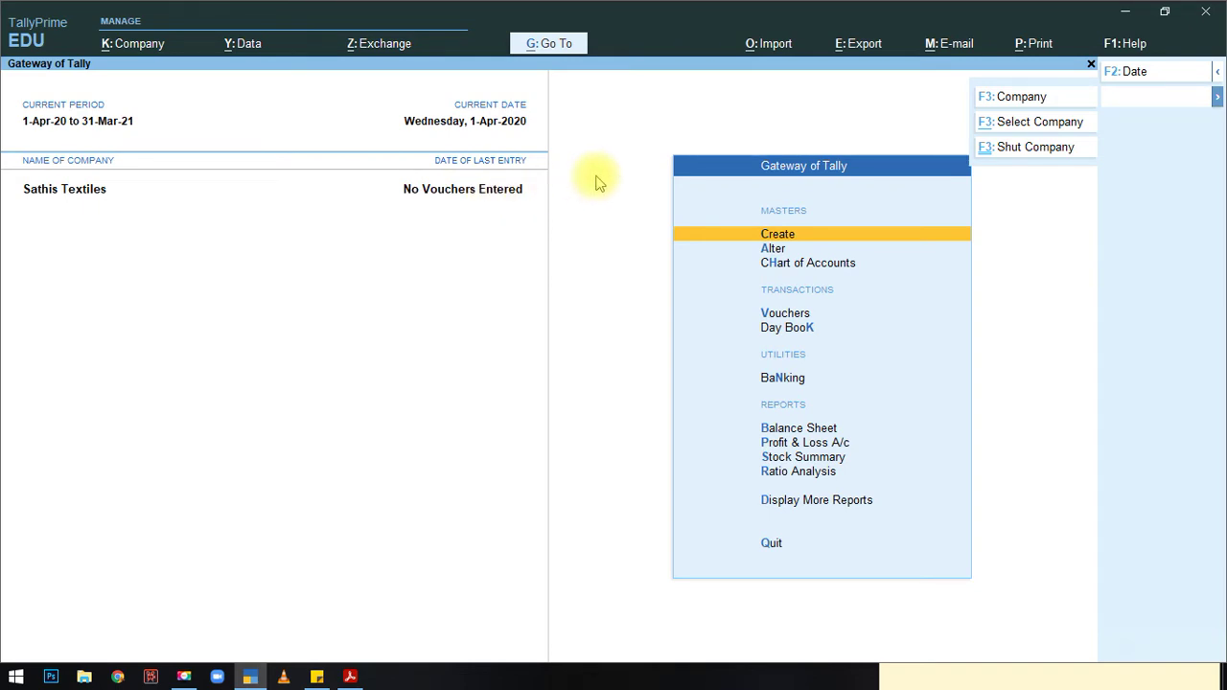
Step: Open the Select Company list, clear the stray filter text, return to the Gateway of Tally and dismiss the Windows licence notice
{"action": "left_click", "coordinate": [1050, 125]}
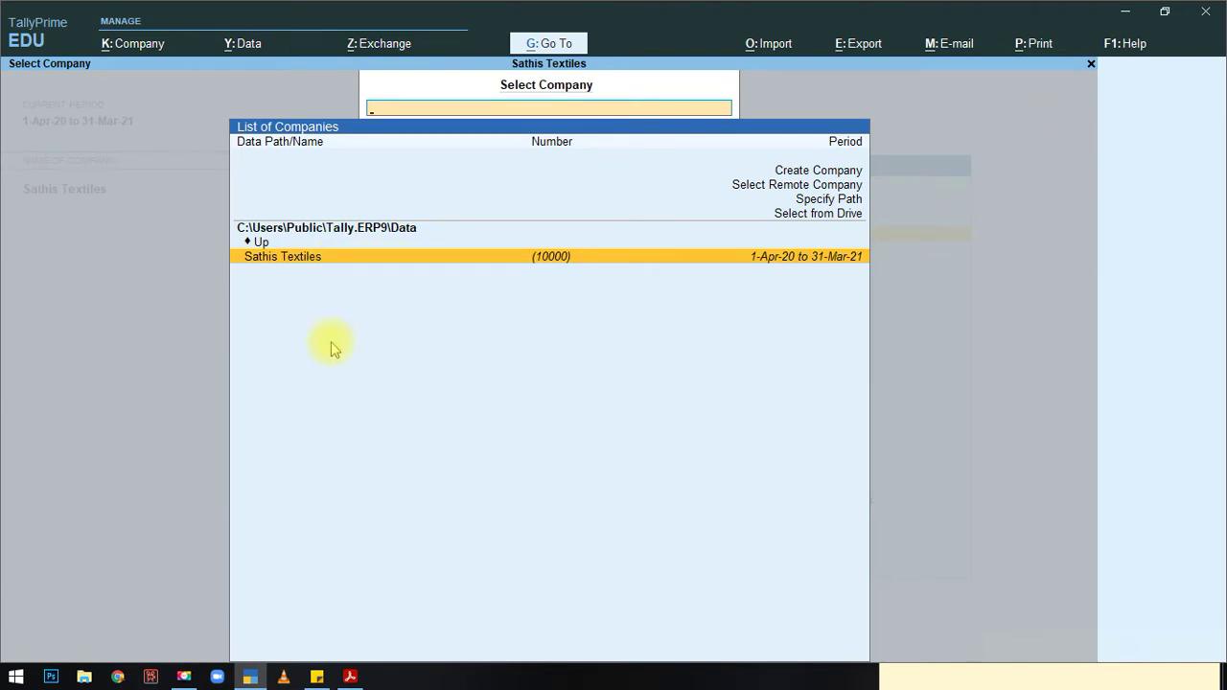
{"action": "type", "text": "``"}
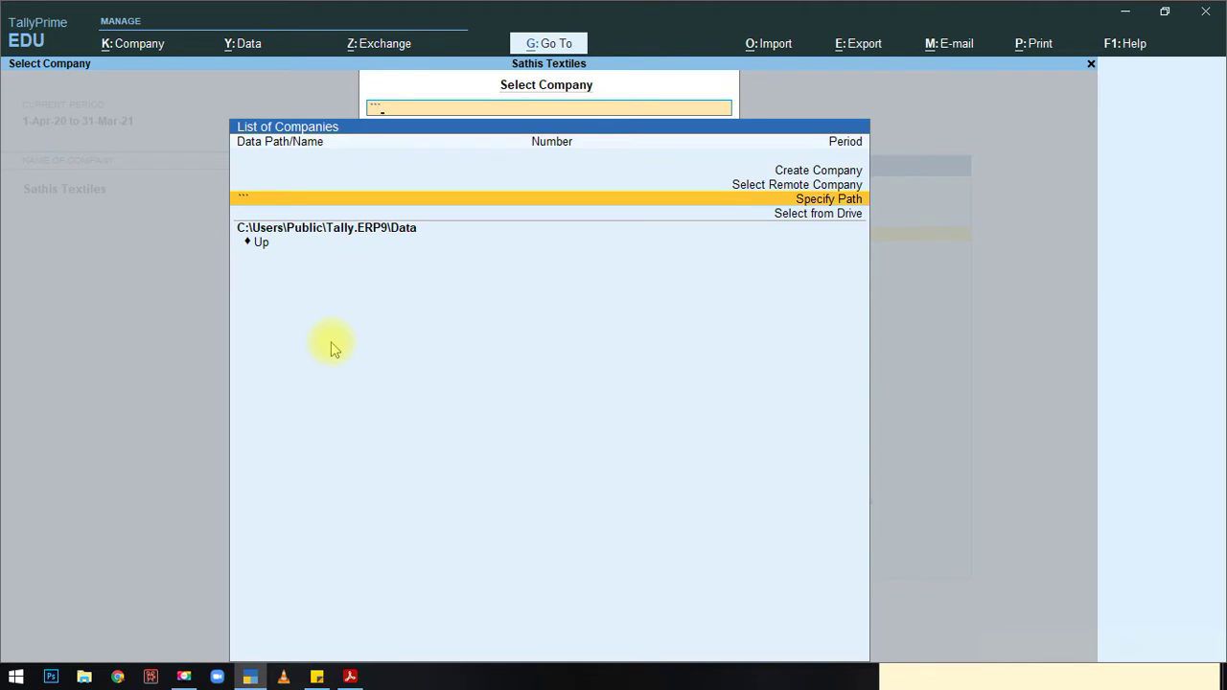
{"action": "key", "text": "BackSpace"}
{"action": "key", "text": "BackSpace"}
{"action": "key", "text": "BackSpace"}
{"action": "key", "text": "Return"}
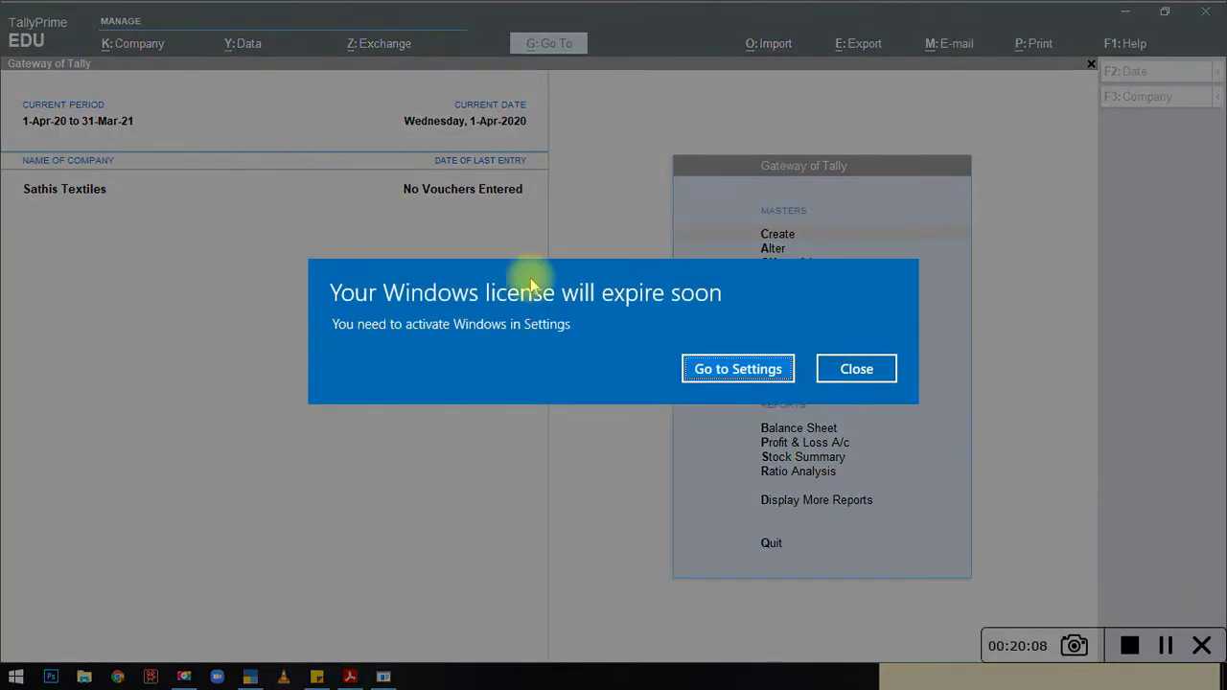
{"action": "left_click", "coordinate": [839, 368]}
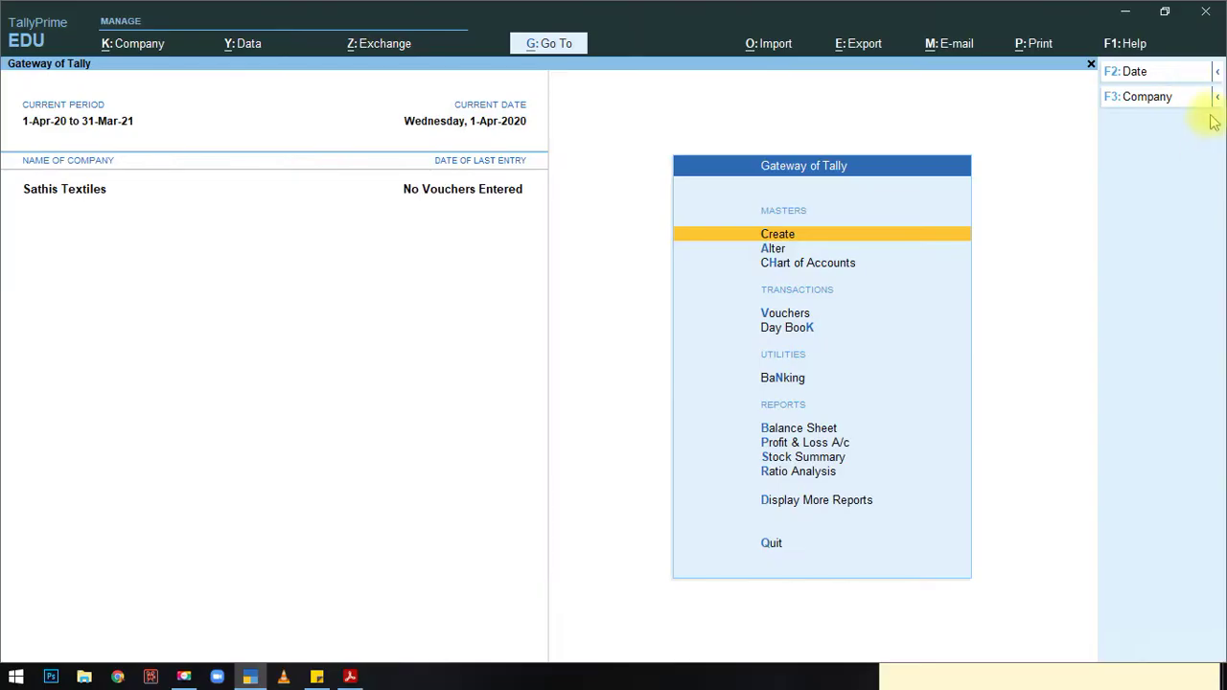
Step: Open the Change Company list for Sathis Textiles, look at its options and leave it without changes
{"action": "left_click", "coordinate": [1156, 99]}
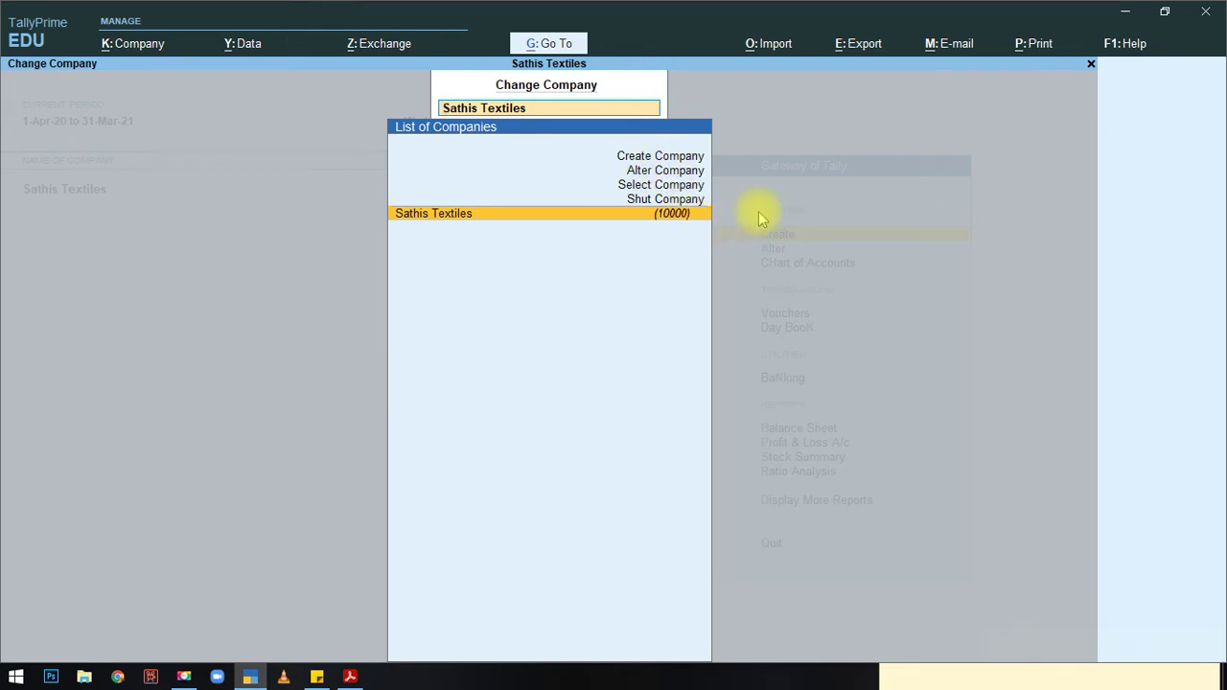
{"action": "key", "text": "BackSpace"}
{"action": "key", "text": "Escape"}
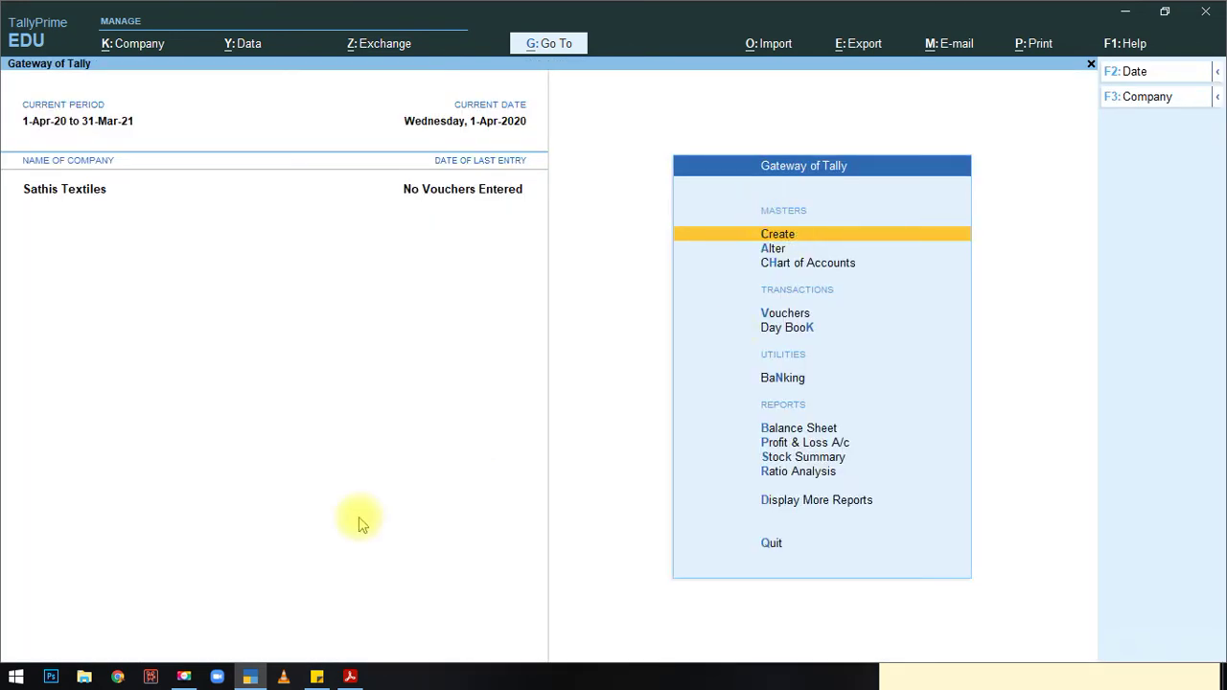
Step: Switch to the budgets exercise PDF in Adobe Acrobat Reader and read the Ledger Creation part of Step 2
{"action": "left_click", "coordinate": [350, 677]}
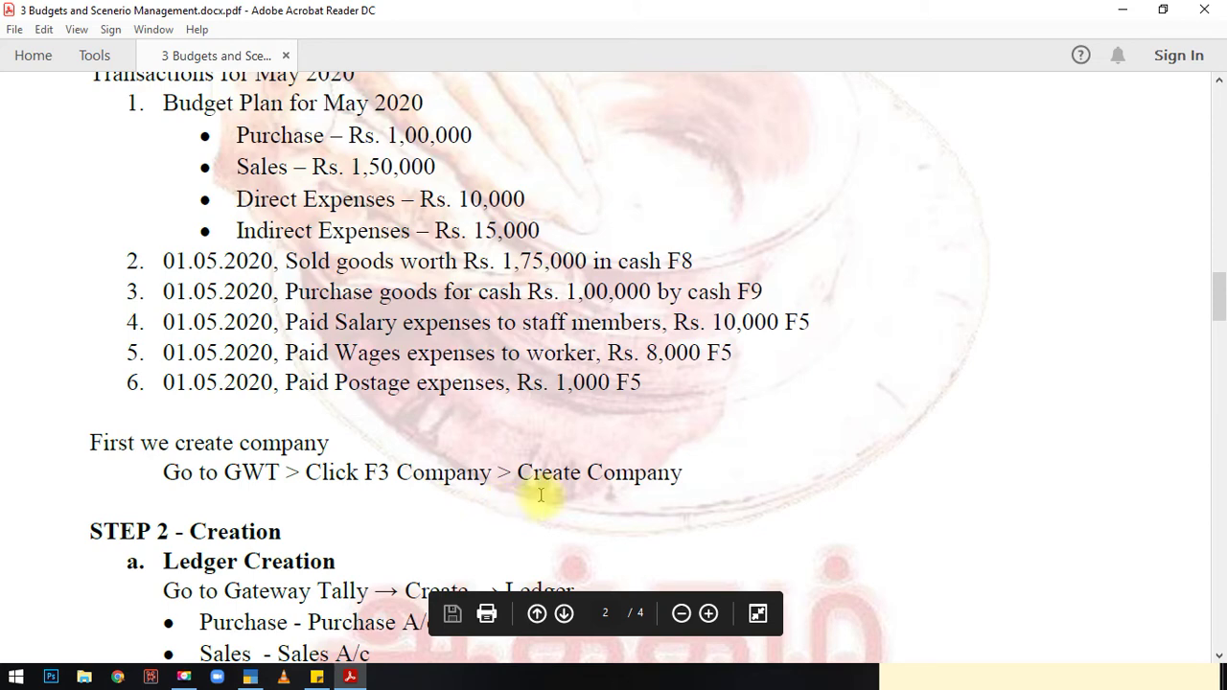
{"action": "left_click_drag", "start_coordinate": [540, 495], "coordinate": [1137, 321]}
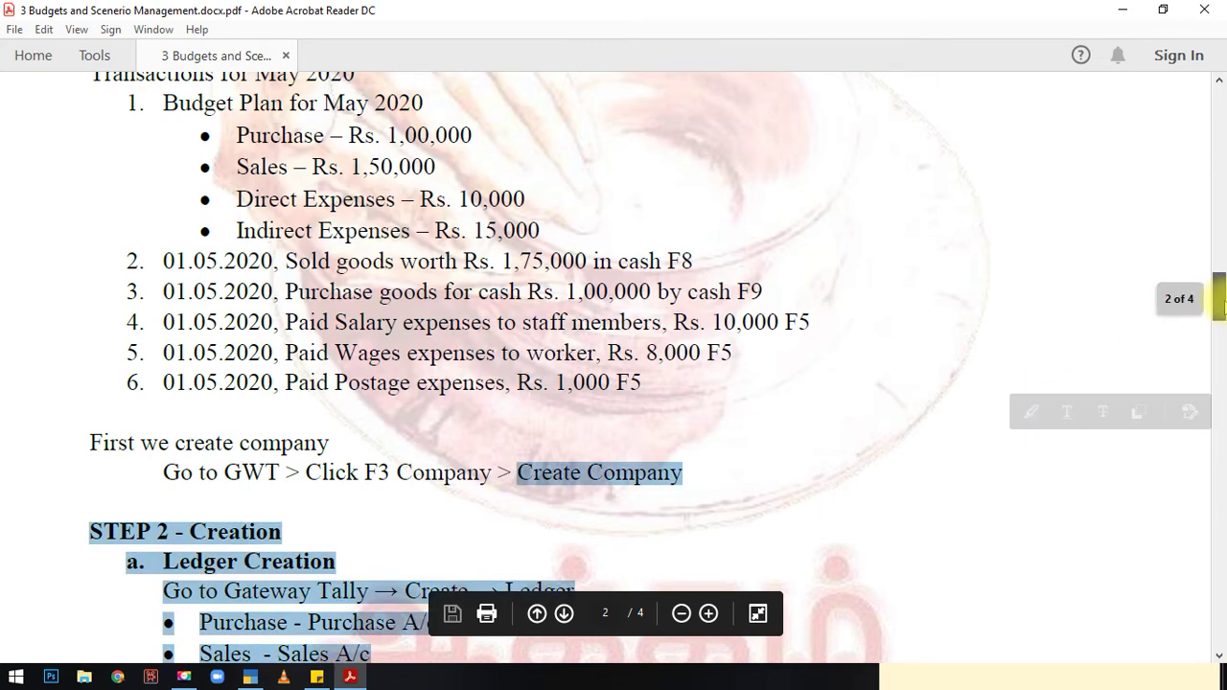
{"action": "left_click_drag", "start_coordinate": [1220, 305], "coordinate": [1220, 326]}
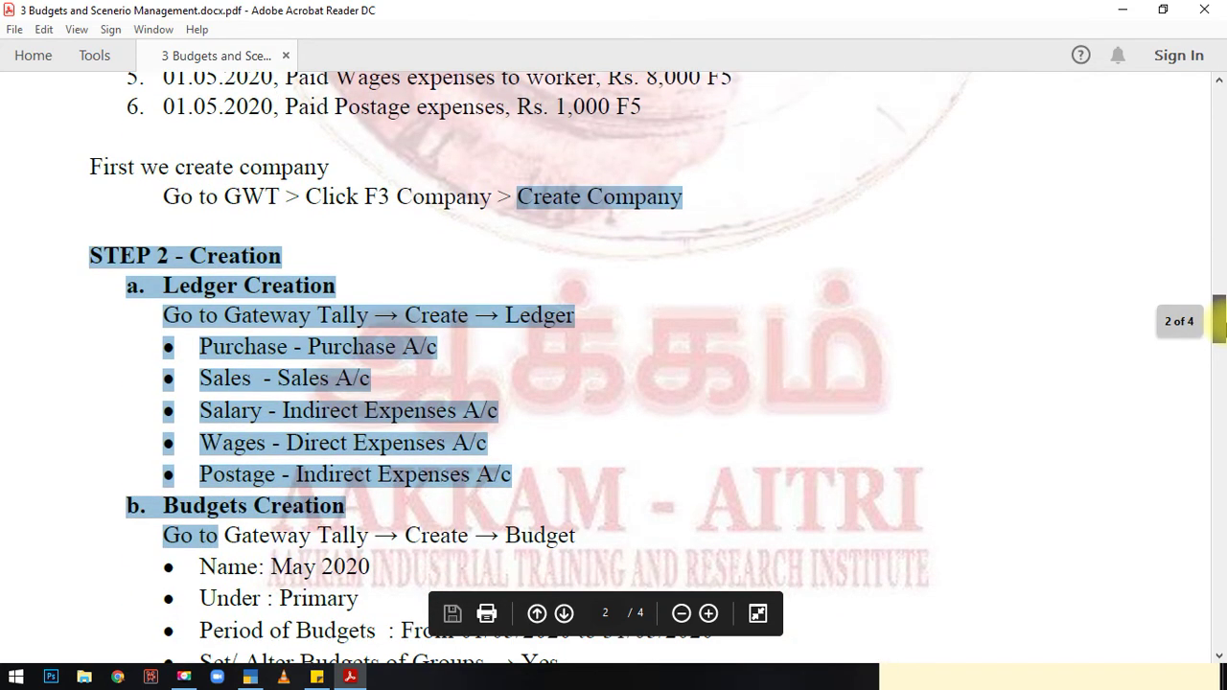
{"action": "left_click", "coordinate": [811, 329]}
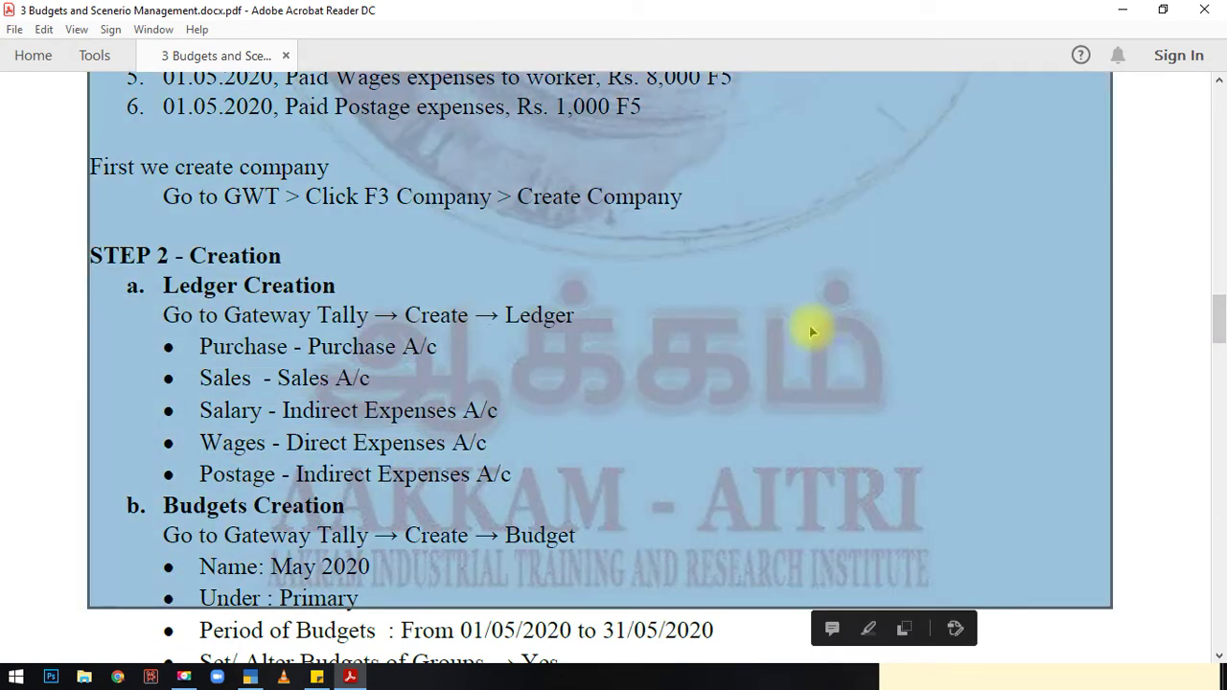
{"action": "left_click", "coordinate": [1145, 302]}
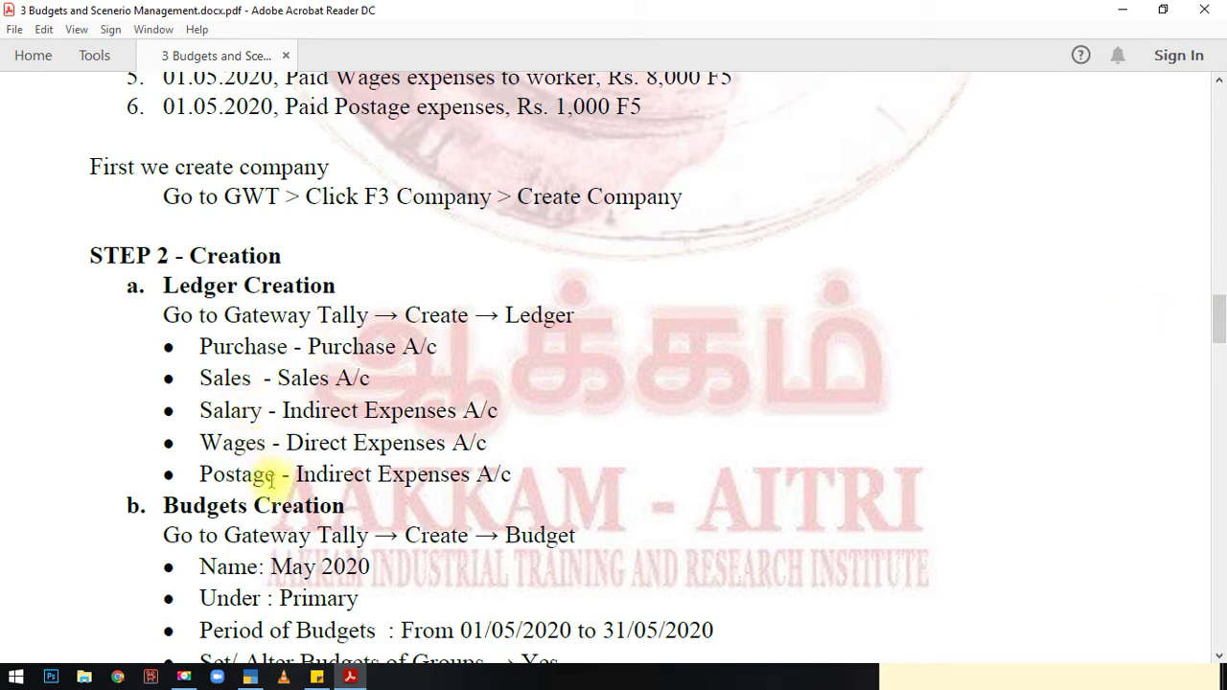
Step: Switch to TallyPrime and create the Purchase ledger under Purchase Accounts, with ledger type Not Applicable and no opening balance
{"action": "key", "text": "alt+Tab"}
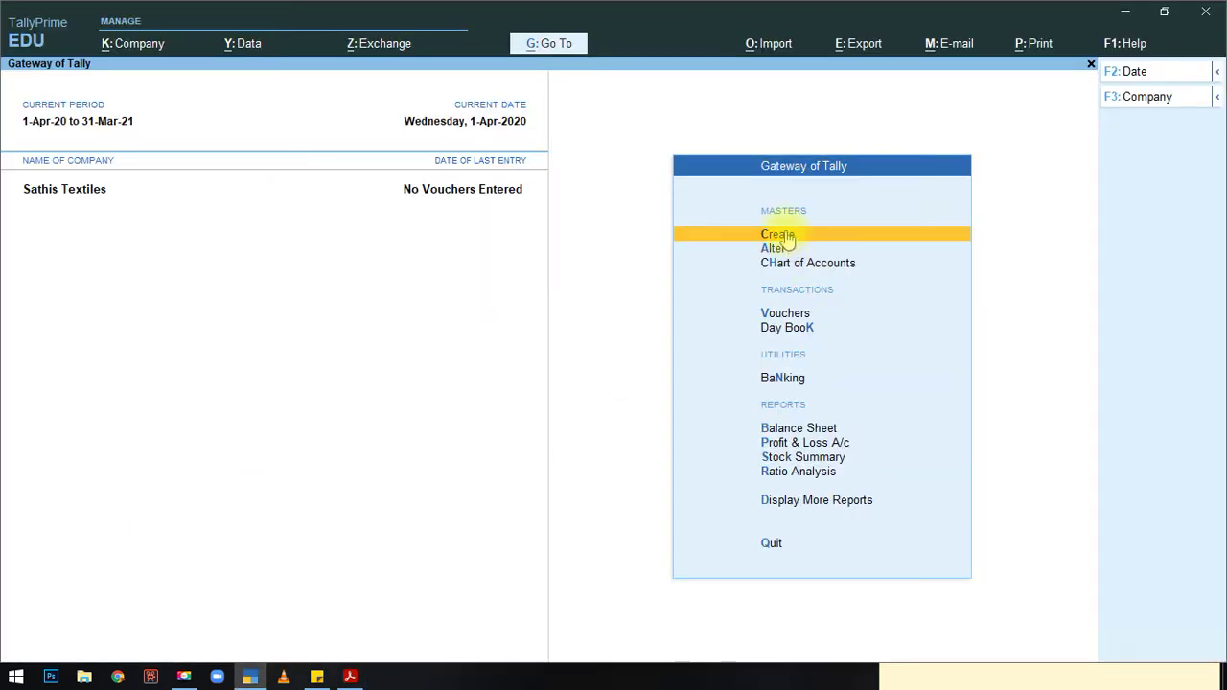
{"action": "left_click", "coordinate": [785, 236]}
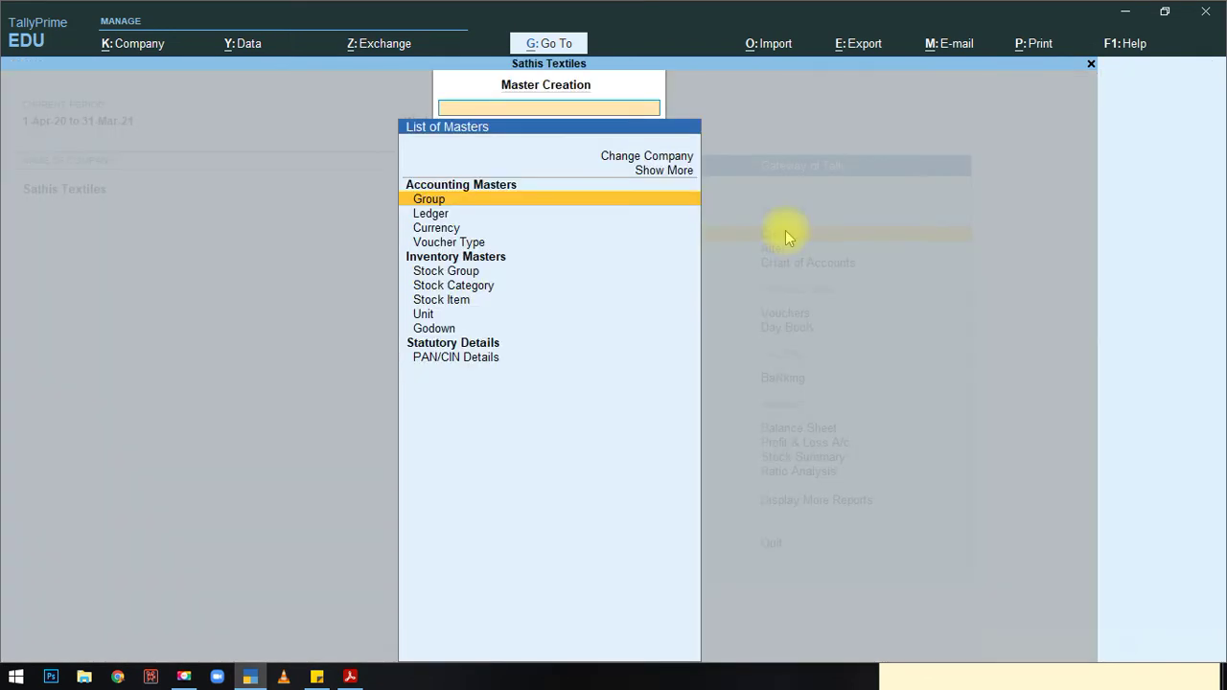
{"action": "left_click", "coordinate": [432, 214]}
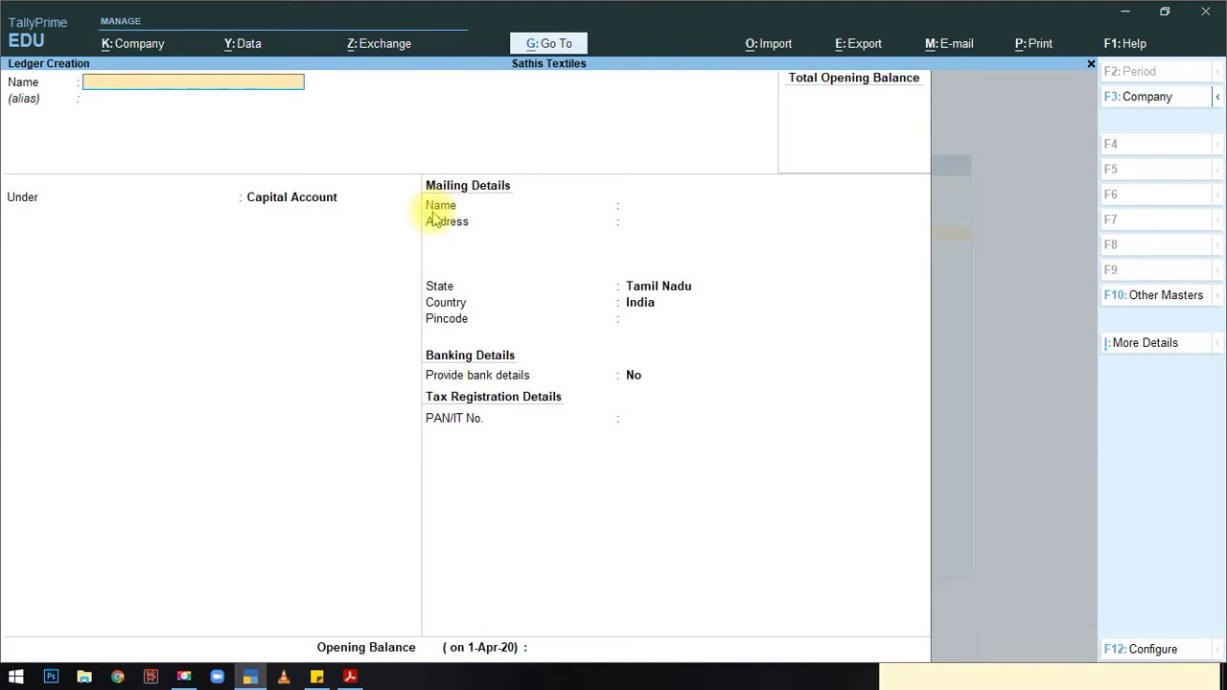
{"action": "type", "text": "Purchase"}
{"action": "key", "text": "Return"}
{"action": "key", "text": "Return"}
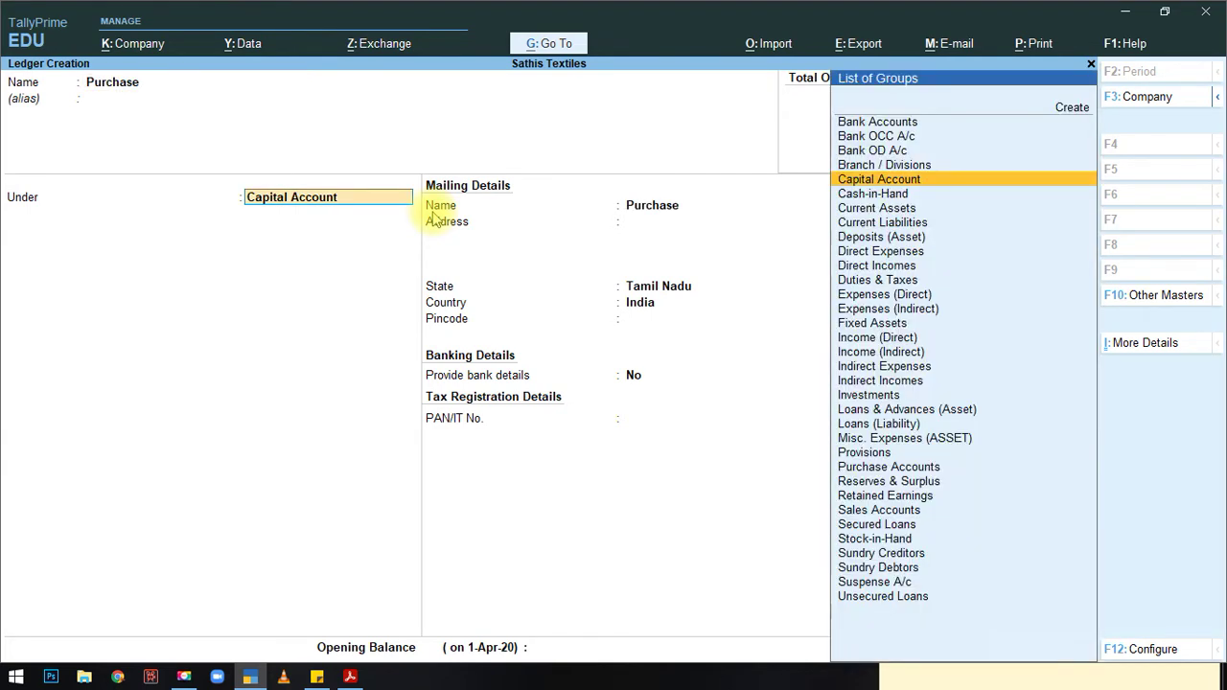
{"action": "type", "text": "Purch"}
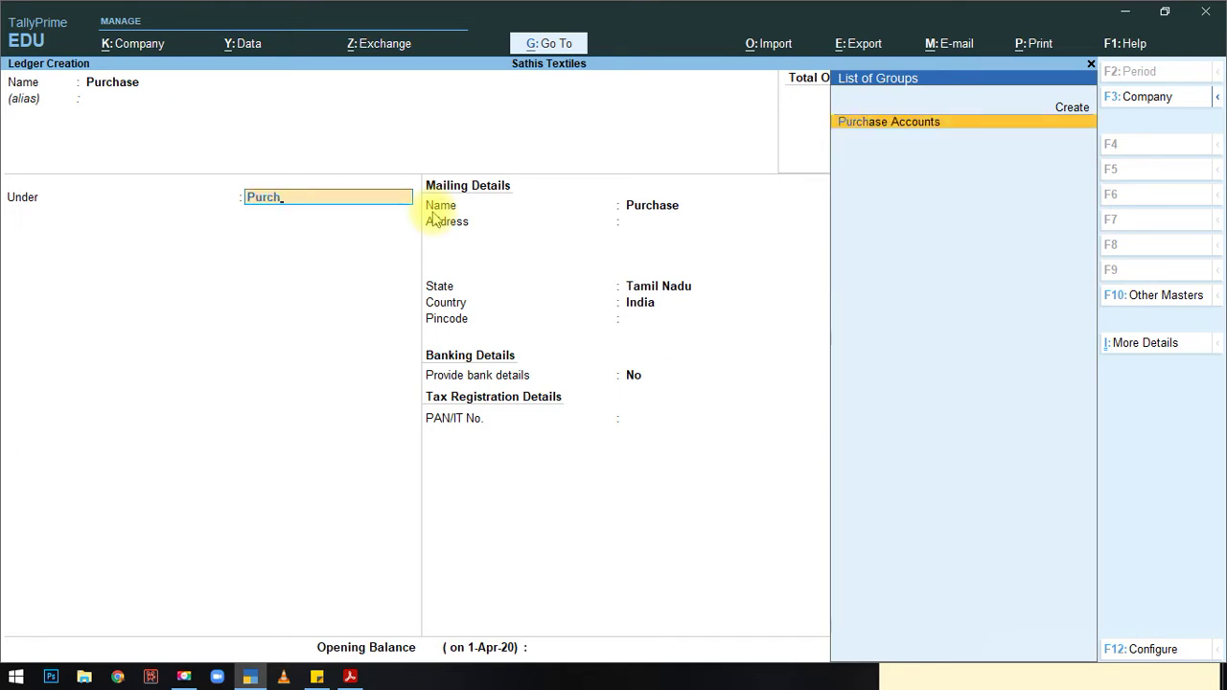
{"action": "key", "text": "Return"}
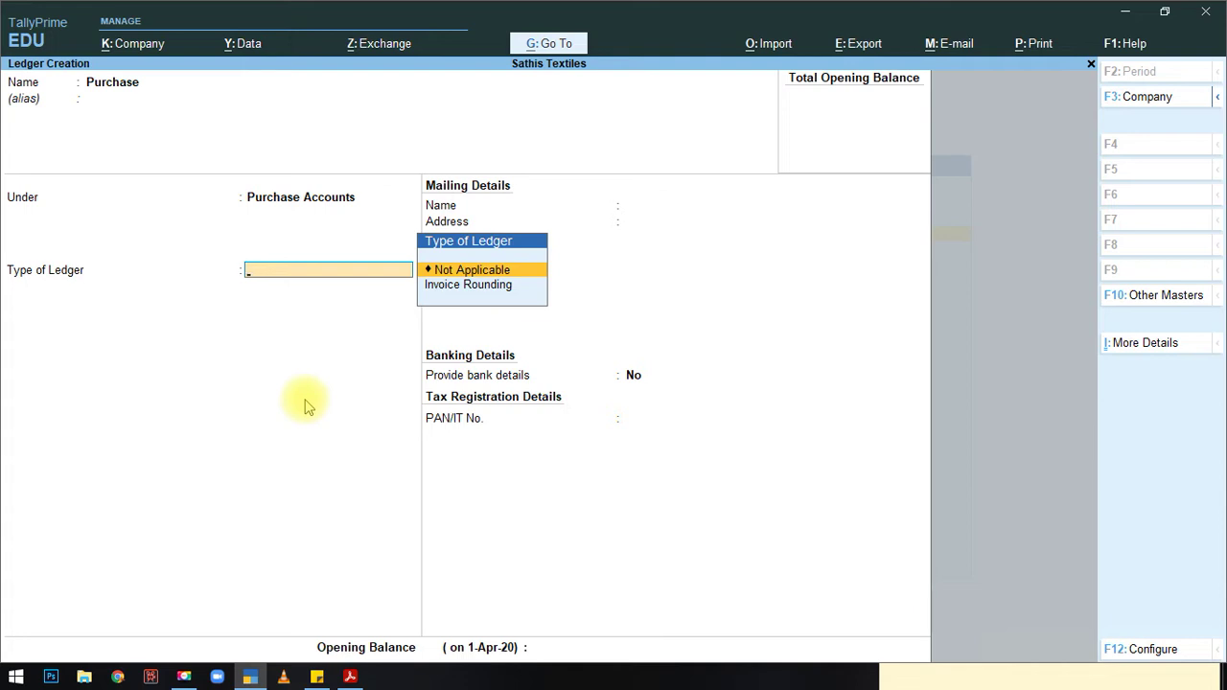
{"action": "key", "text": "Return"}
{"action": "key", "text": "Return"}
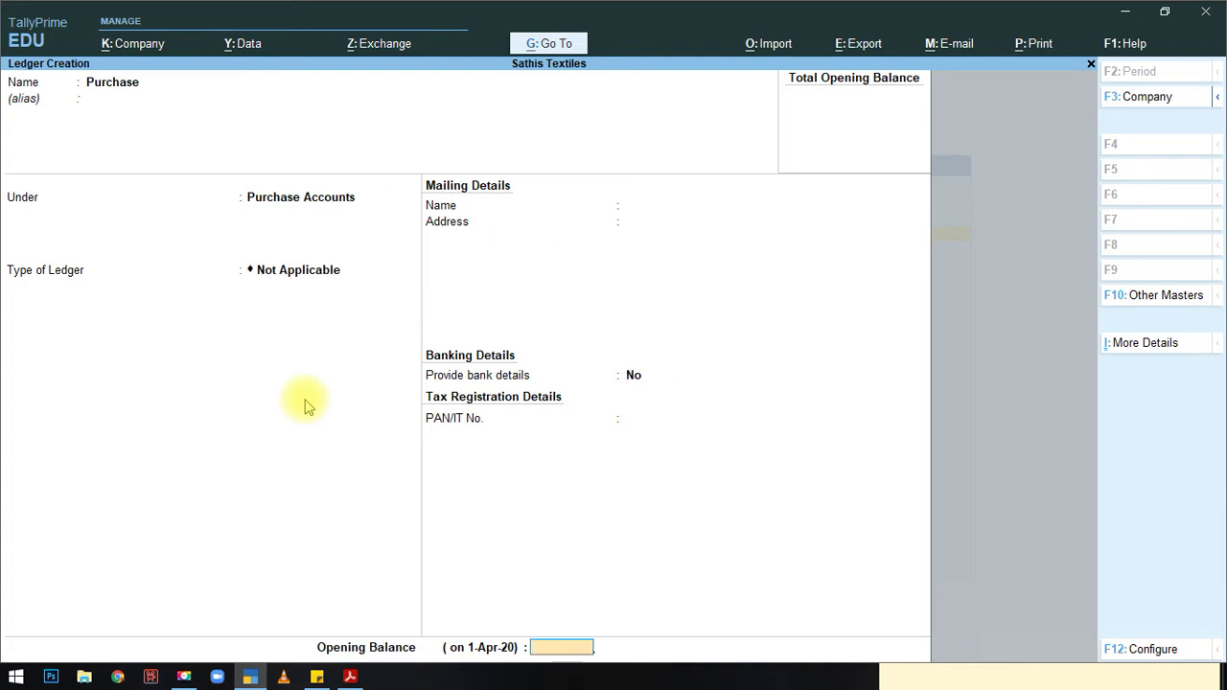
{"action": "key", "text": "Return"}
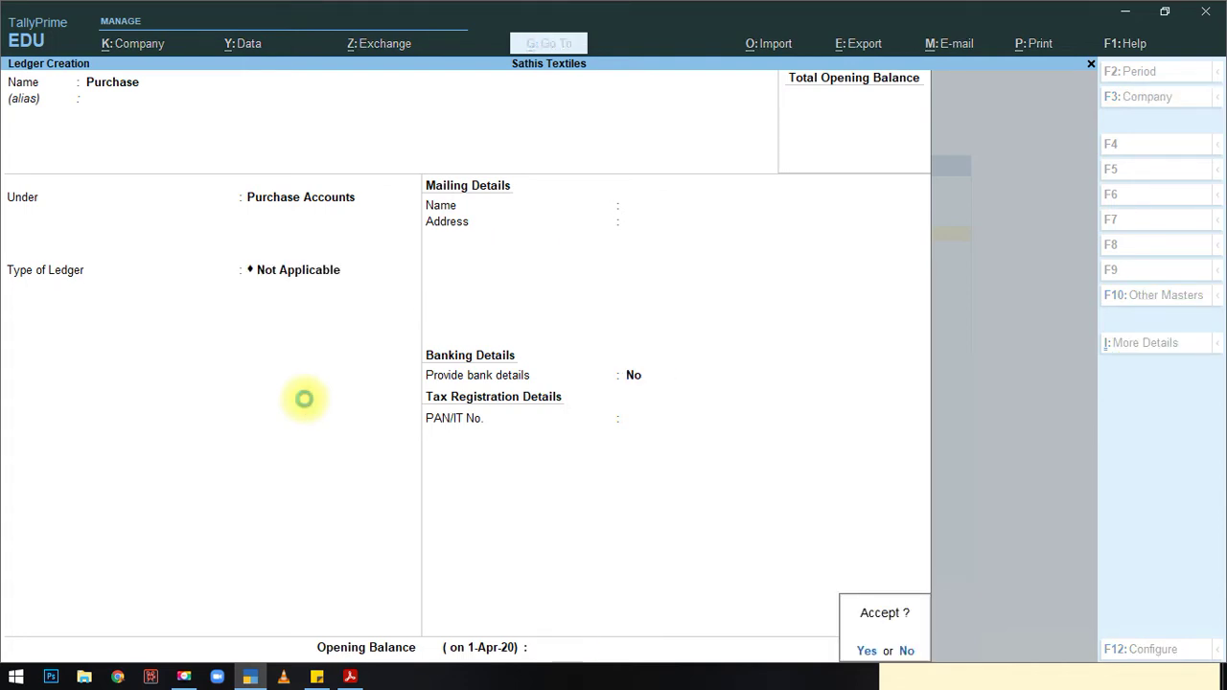
{"action": "key", "text": "Return"}
Step: Create the Sales ledger under Sales Accounts with ledger type Not Applicable and no opening balance, dismissing any Windows licence notices
{"action": "type", "text": "Sa"}
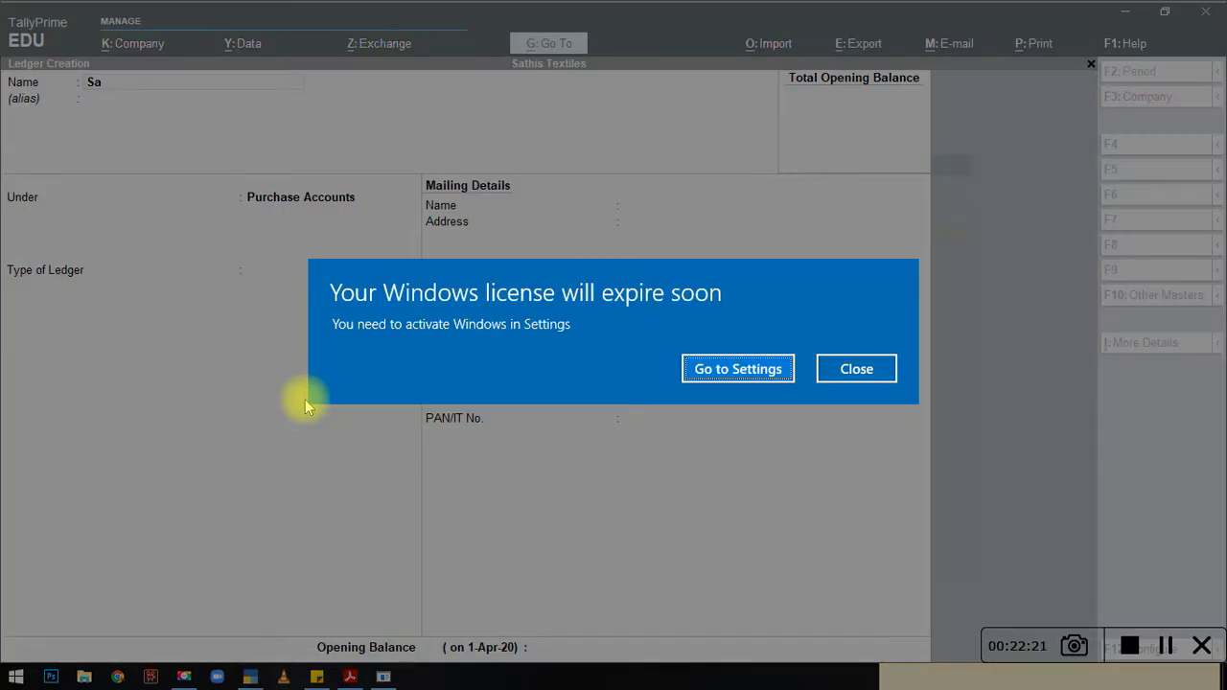
{"action": "left_click", "coordinate": [875, 367]}
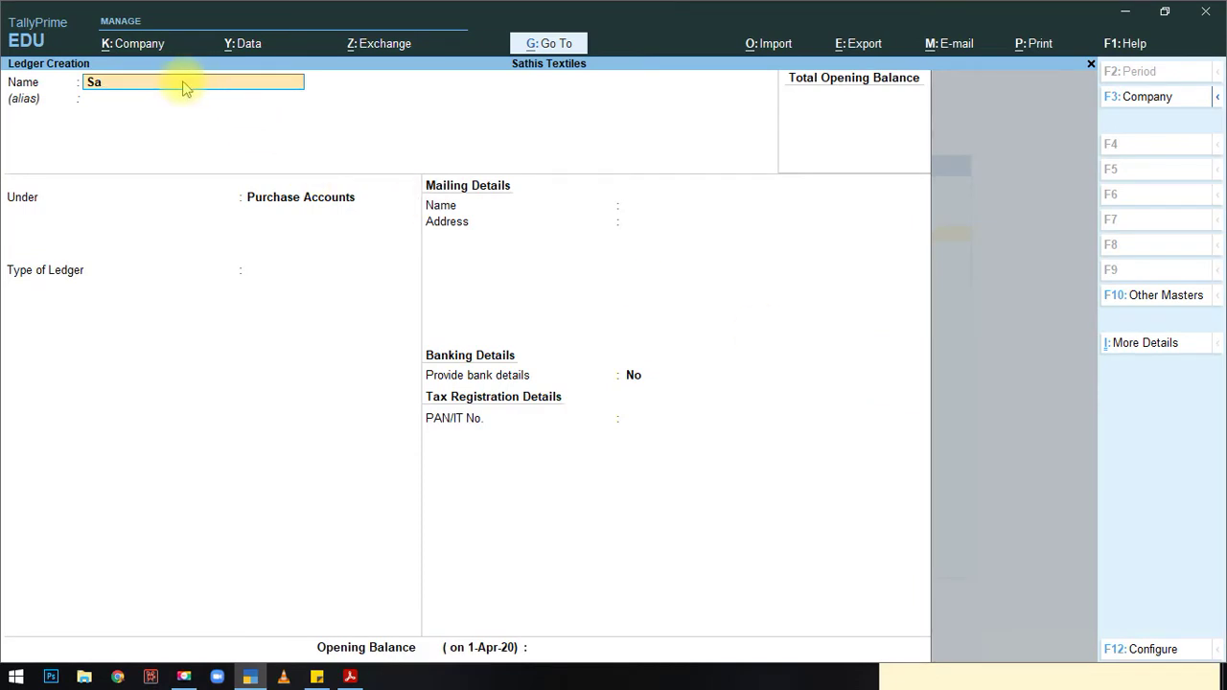
{"action": "type", "text": "les"}
{"action": "key", "text": "Return"}
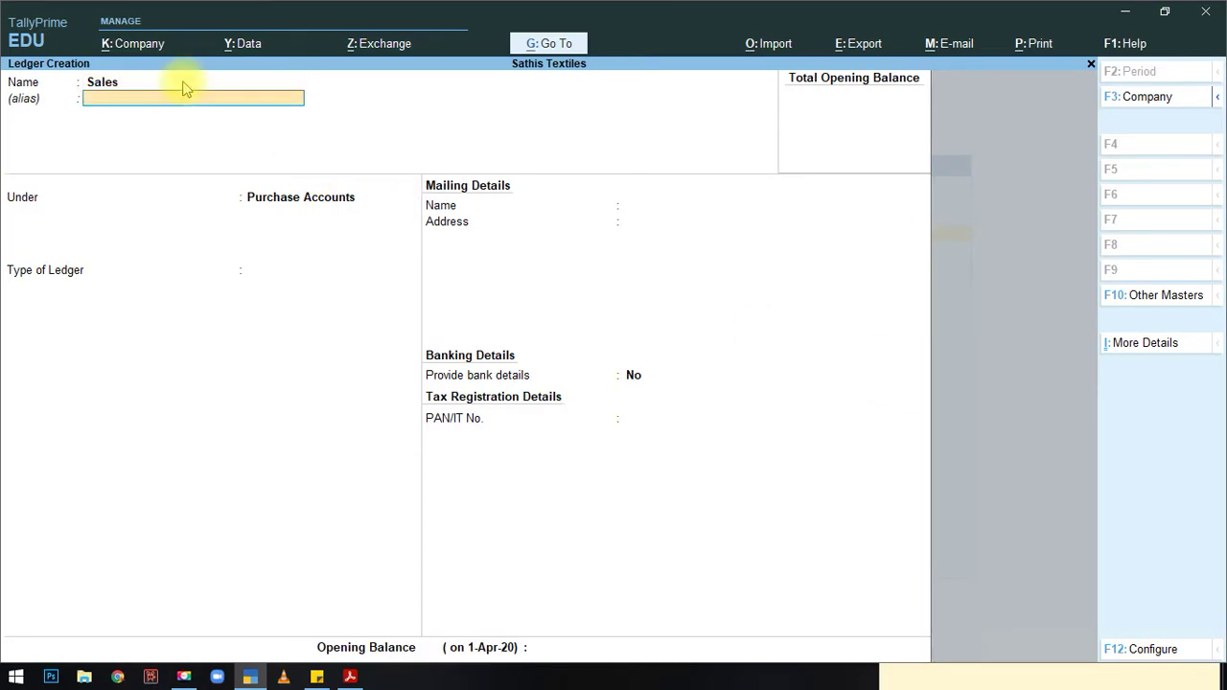
{"action": "key", "text": "Return"}
{"action": "type", "text": "S"}
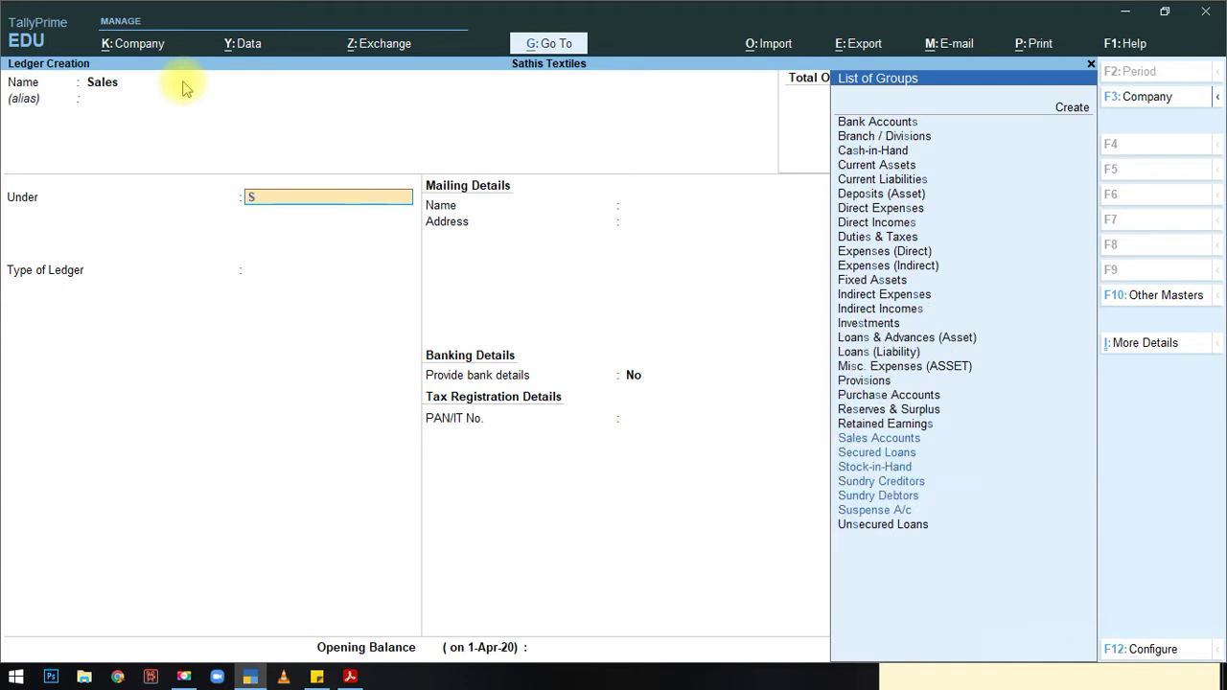
{"action": "type", "text": "ale"}
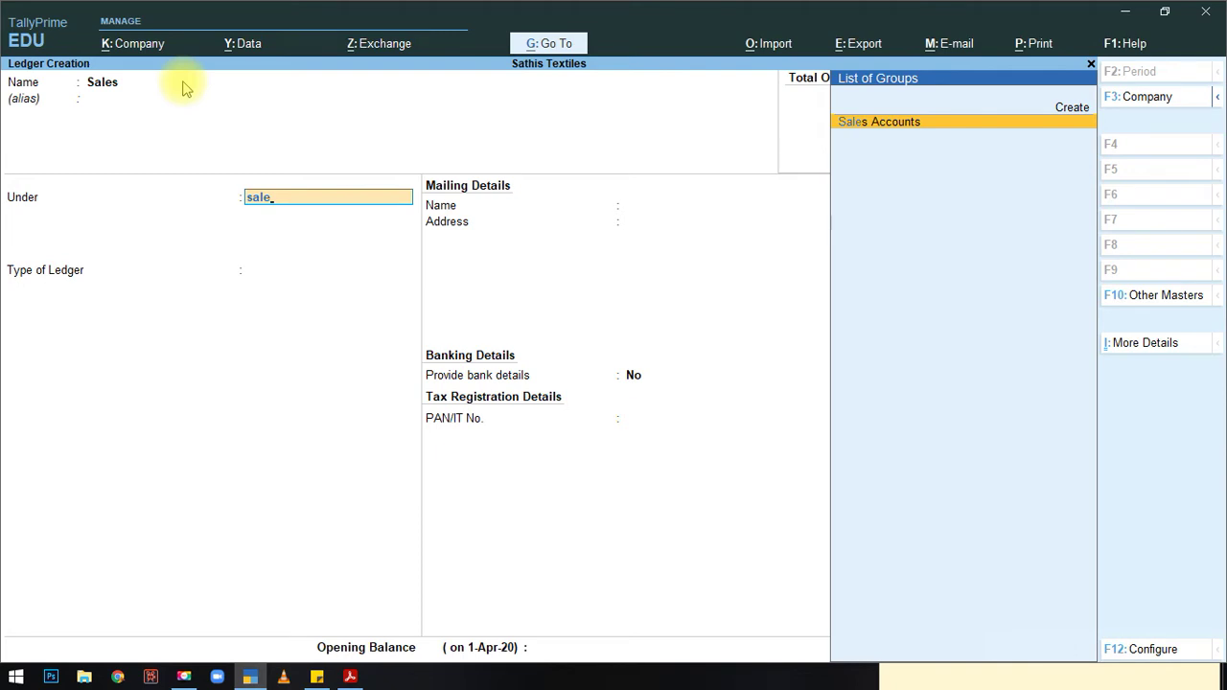
{"action": "key", "text": "Return"}
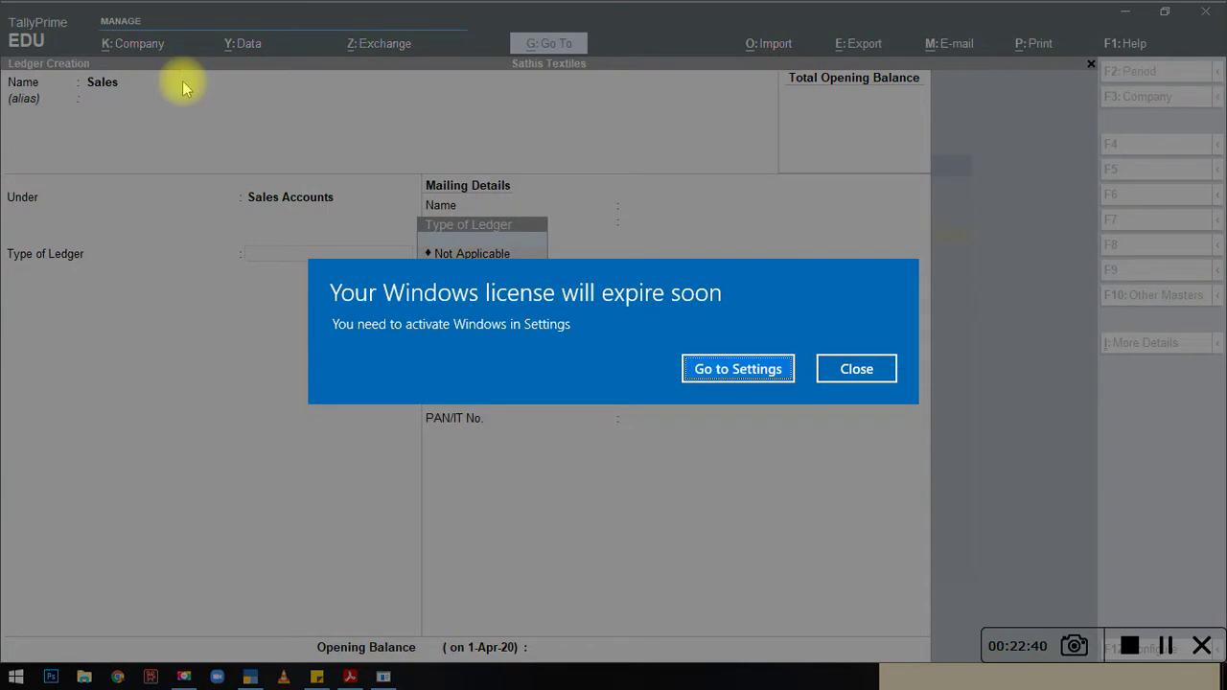
{"action": "left_click", "coordinate": [851, 369]}
{"action": "key", "text": "Return"}
{"action": "key", "text": "Return"}
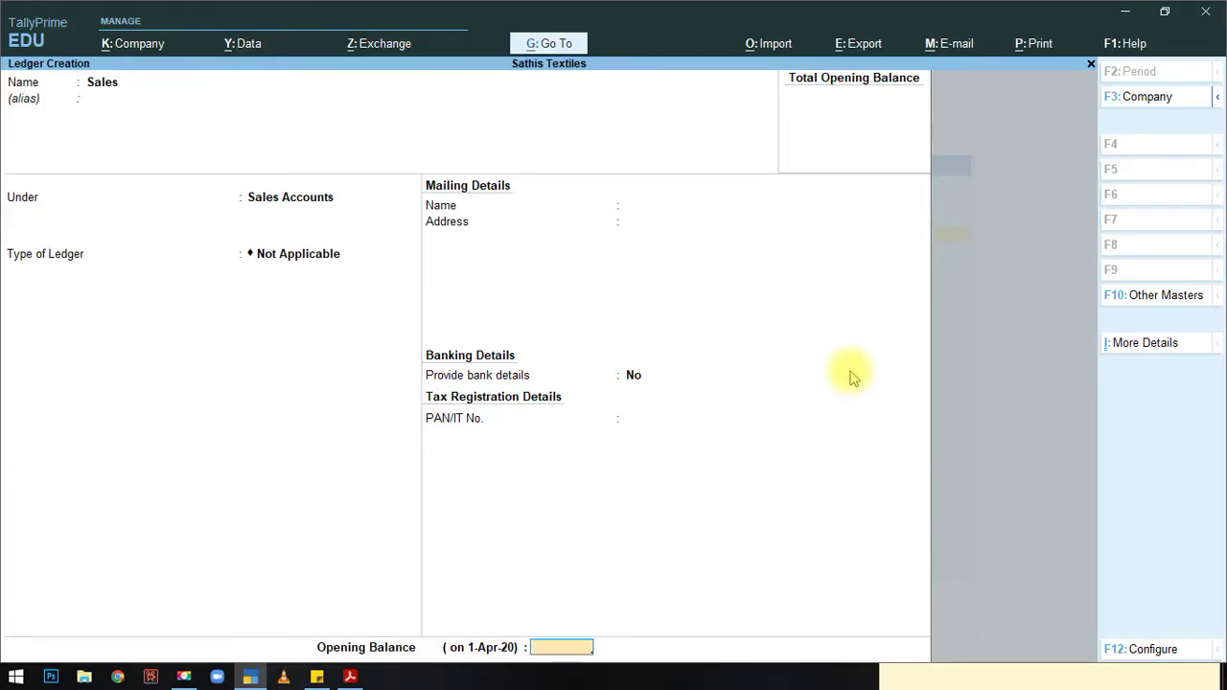
{"action": "key", "text": "Return"}
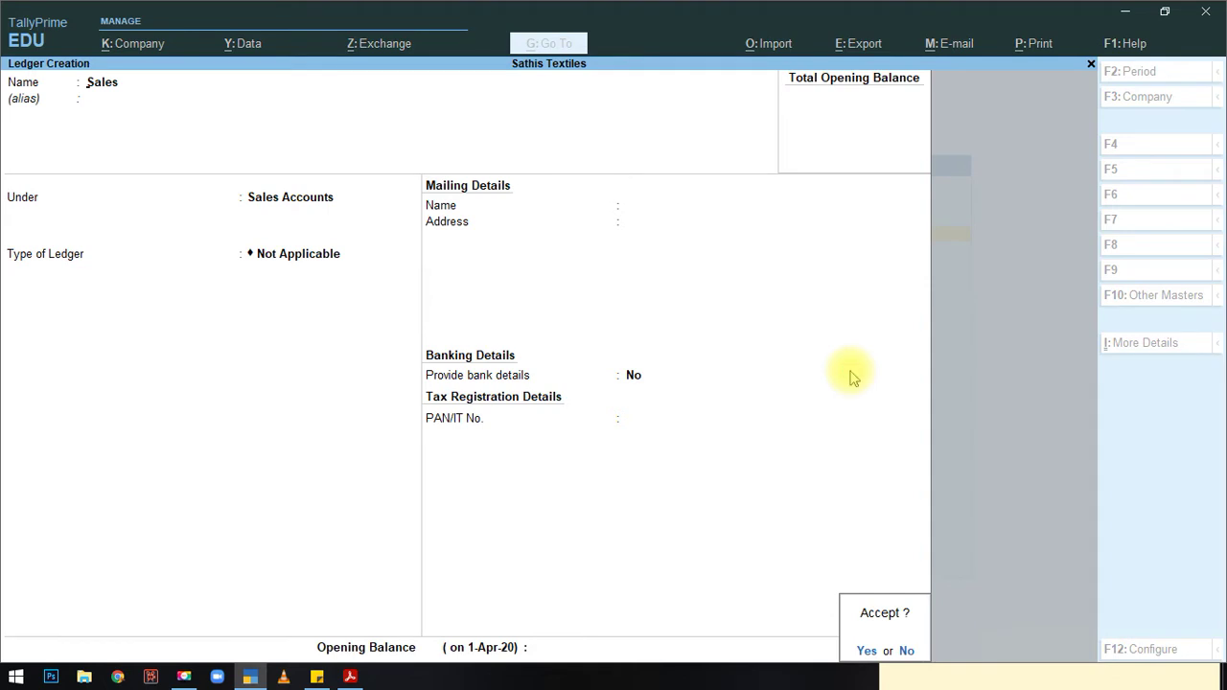
{"action": "key", "text": "Return"}
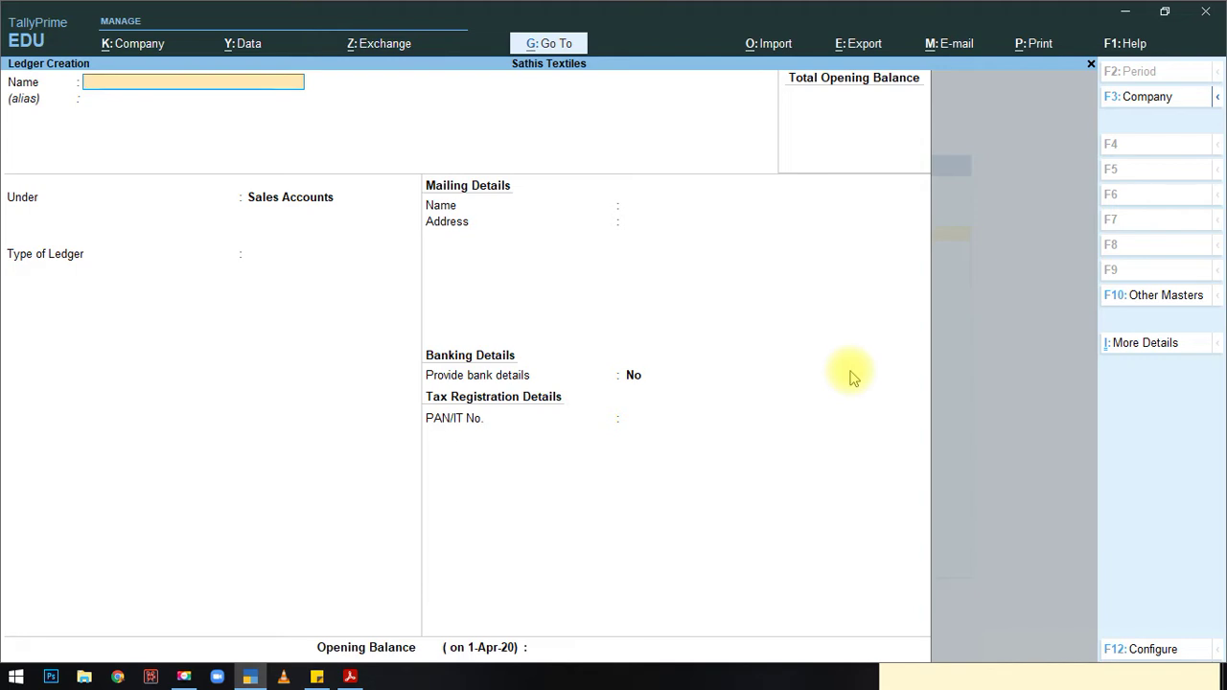
Step: Create the Salary ledger under Indirect Expenses, with ledger type Not Applicable, no bank details and no opening balance
{"action": "type", "text": "Salary"}
{"action": "key", "text": "Return"}
{"action": "key", "text": "Return"}
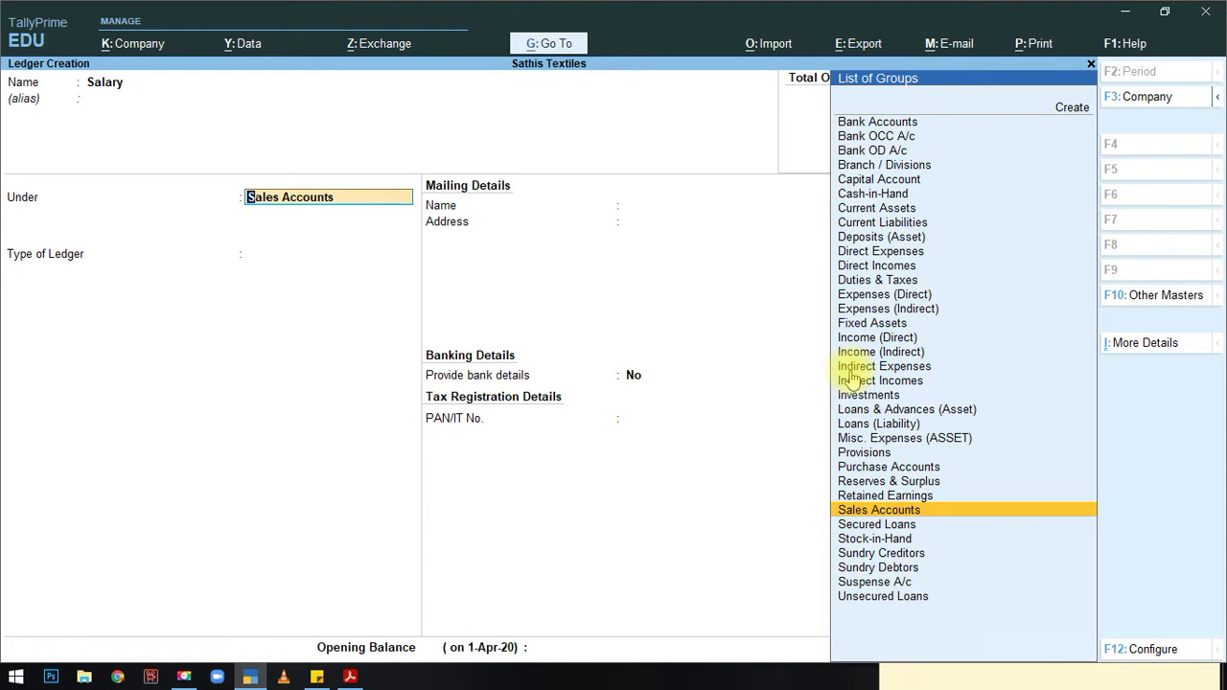
{"action": "type", "text": "Ind"}
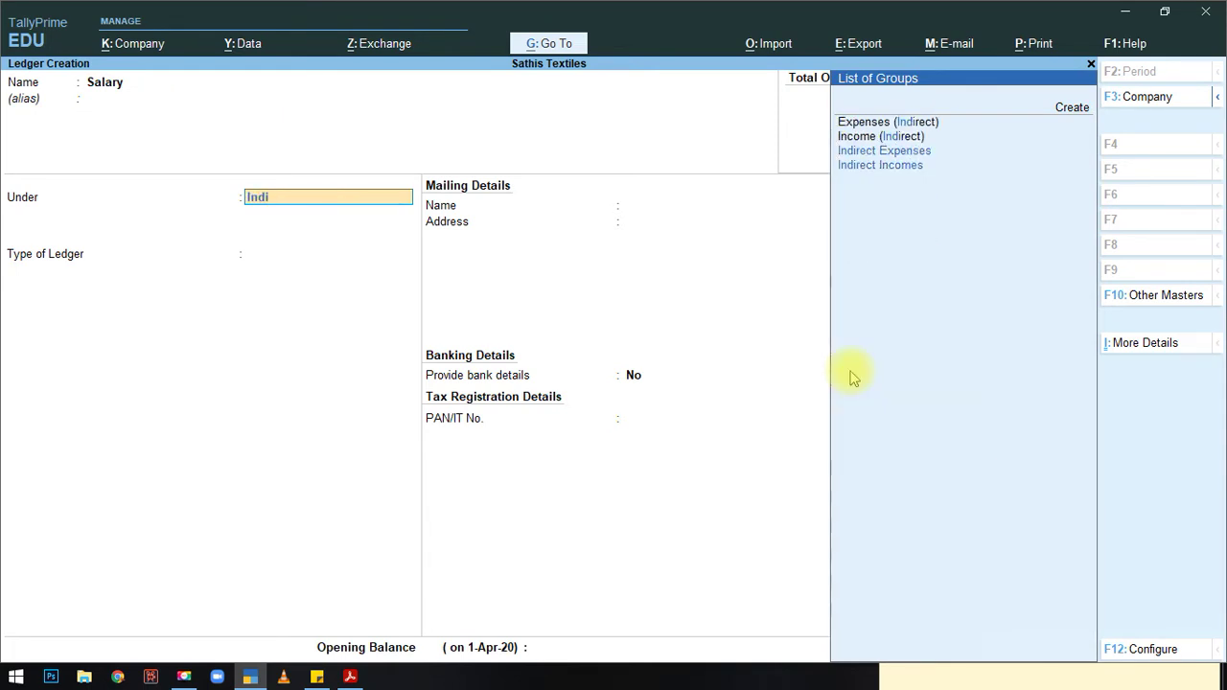
{"action": "type", "text": "i"}
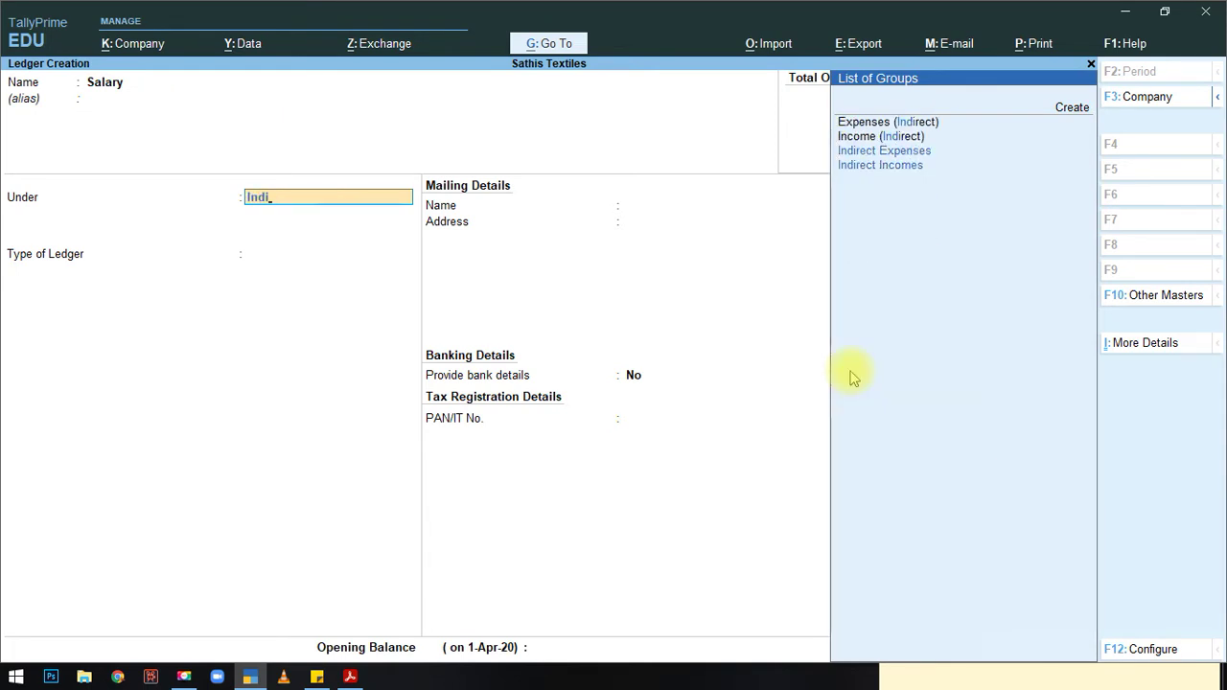
{"action": "left_click", "coordinate": [919, 155]}
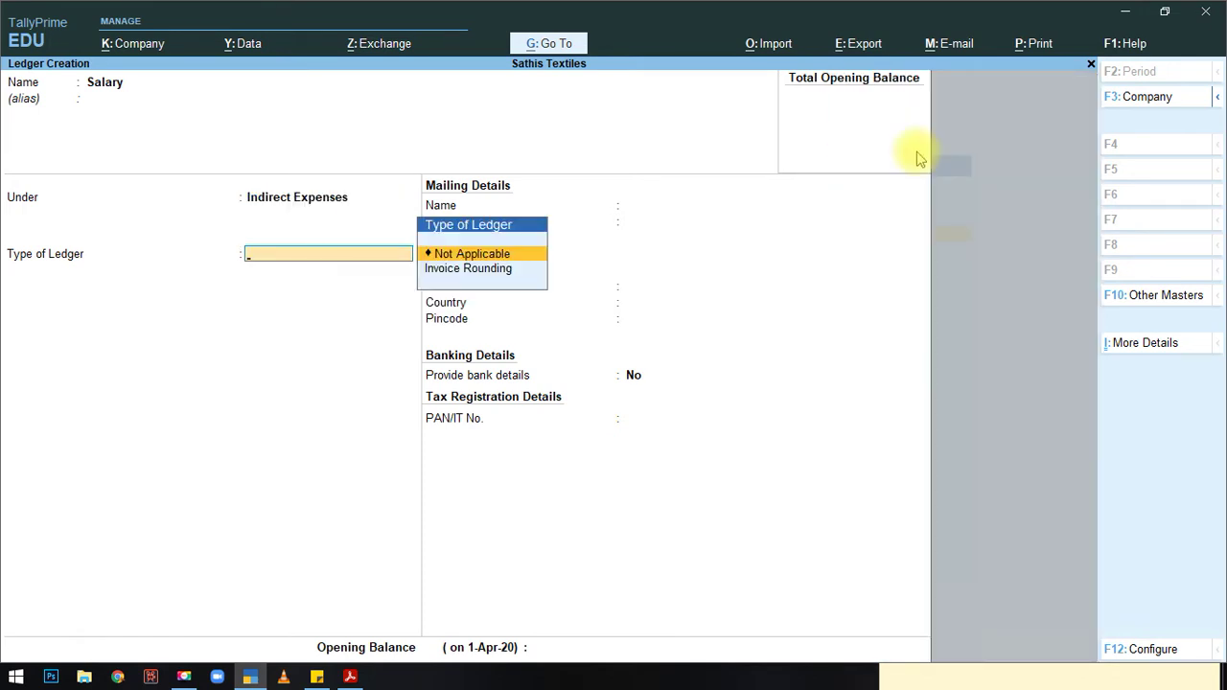
{"action": "key", "text": "Return"}
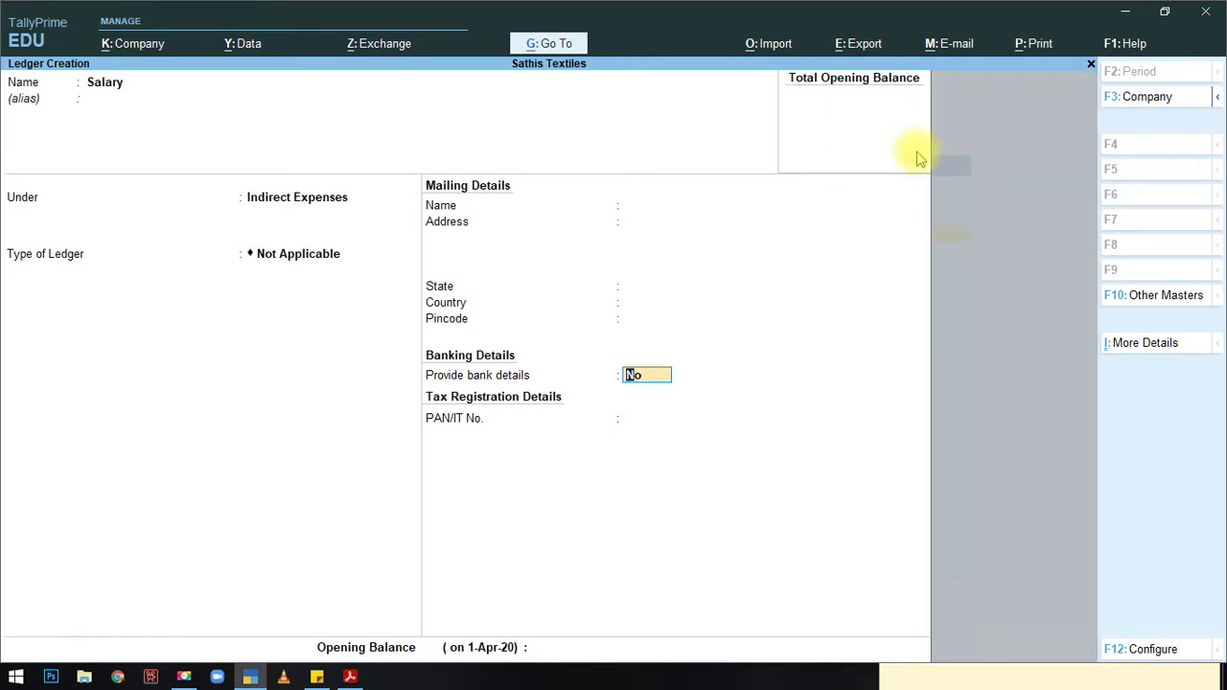
{"action": "key", "text": "Return"}
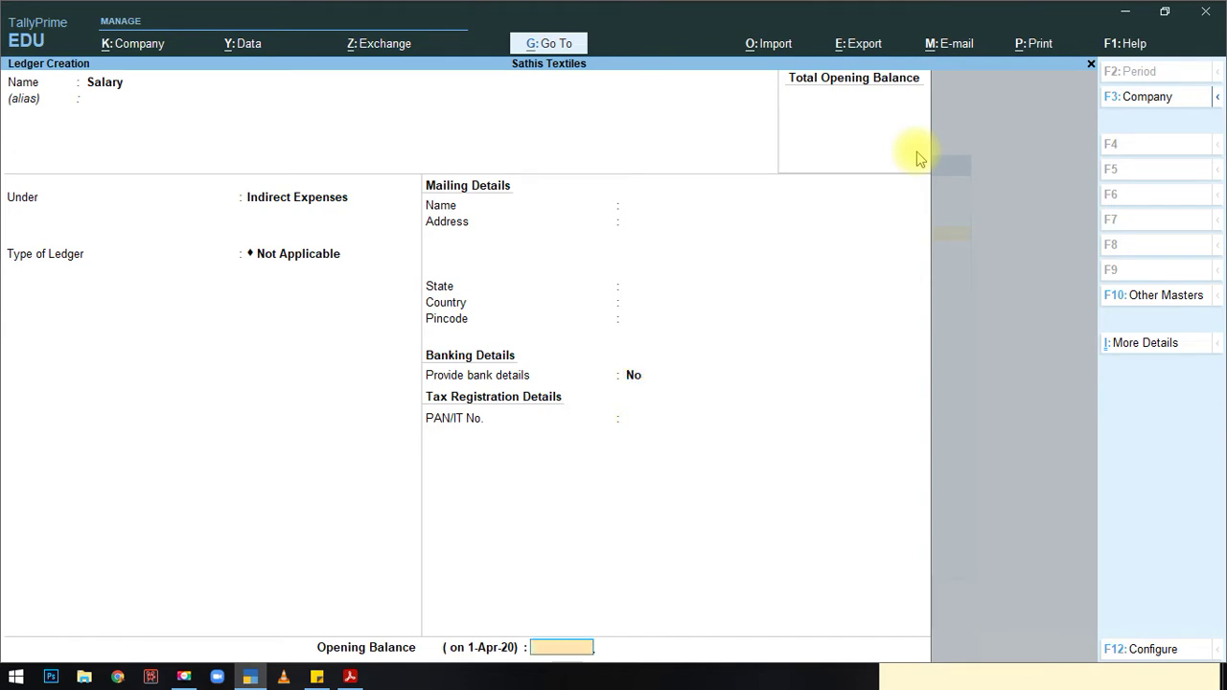
{"action": "key", "text": "Return"}
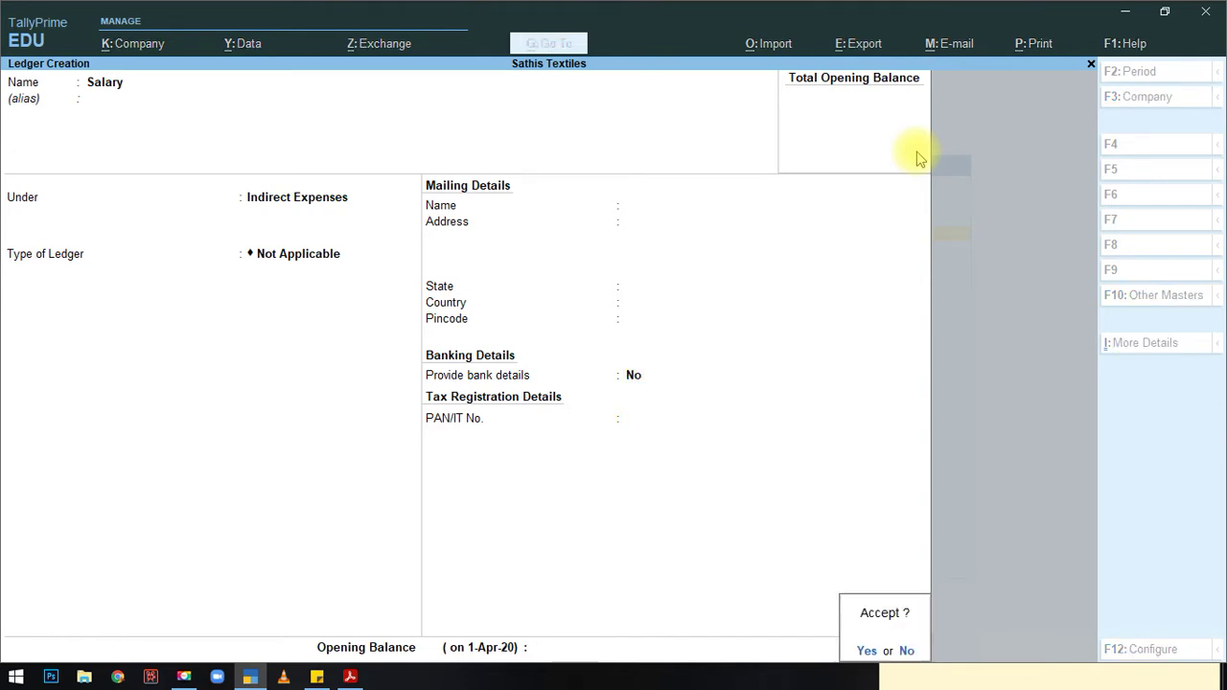
{"action": "key", "text": "Return"}
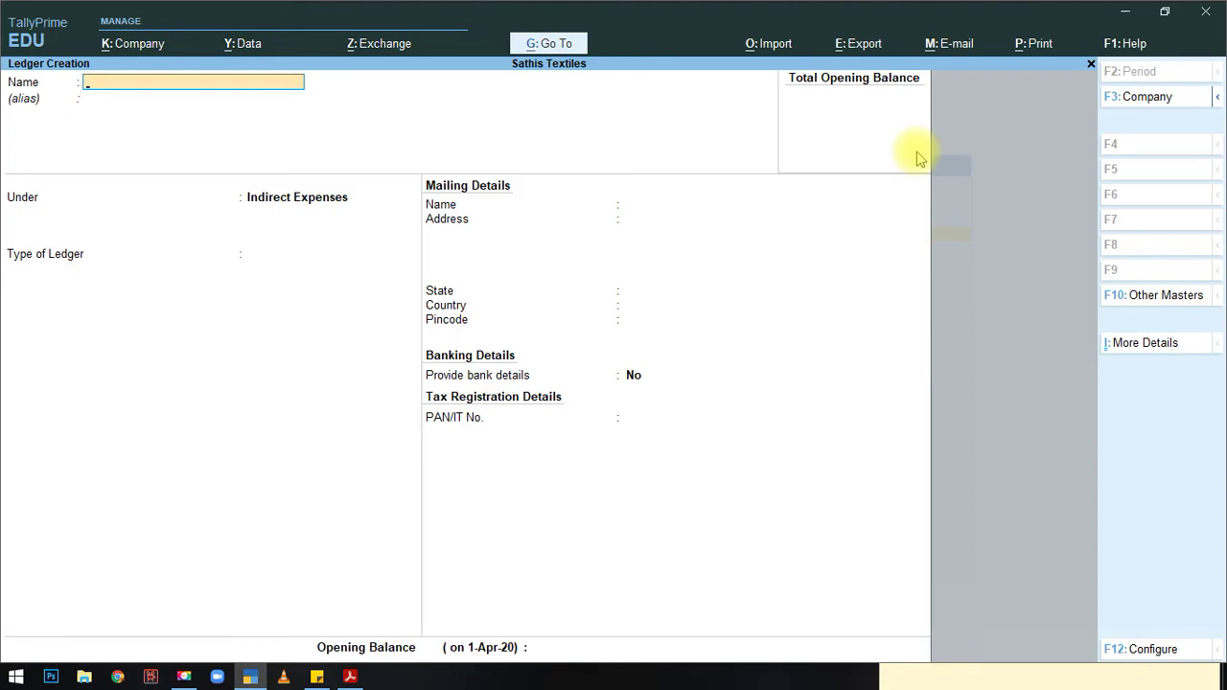
Step: Create the Wages ledger under Direct Expenses with ledger type Not Applicable and no opening balance, dismissing the Windows licence notice
{"action": "type", "text": "Wa"}
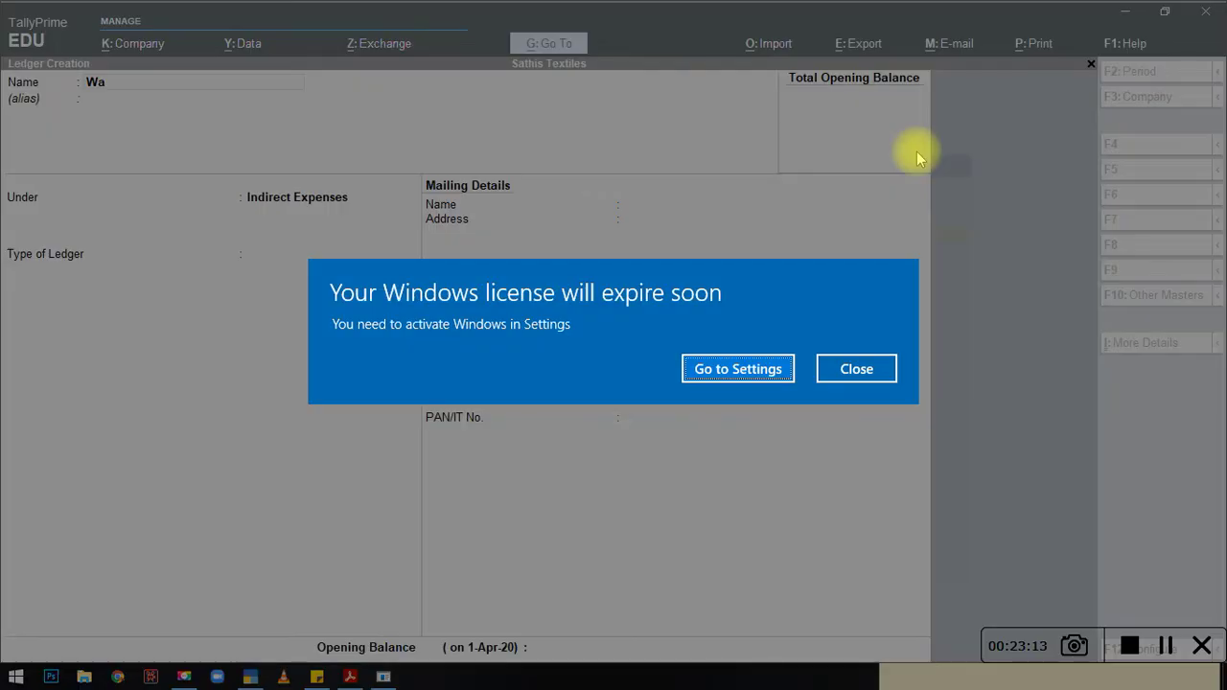
{"action": "left_click", "coordinate": [857, 369]}
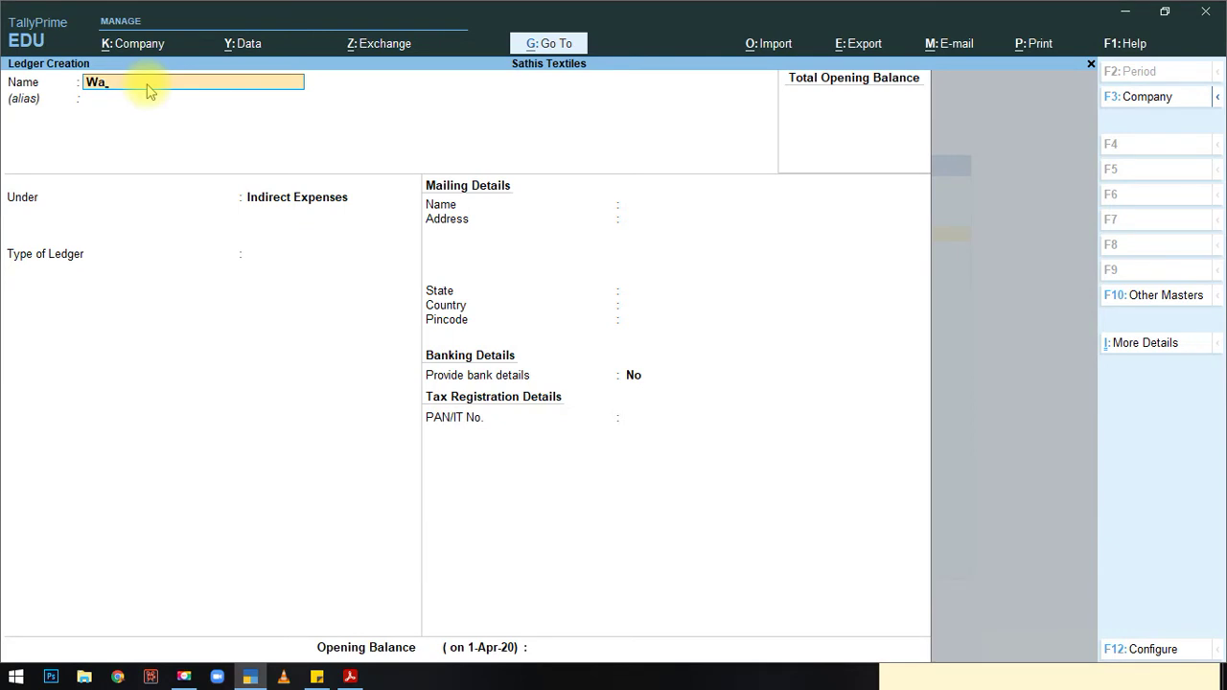
{"action": "type", "text": "ges"}
{"action": "key", "text": "Return"}
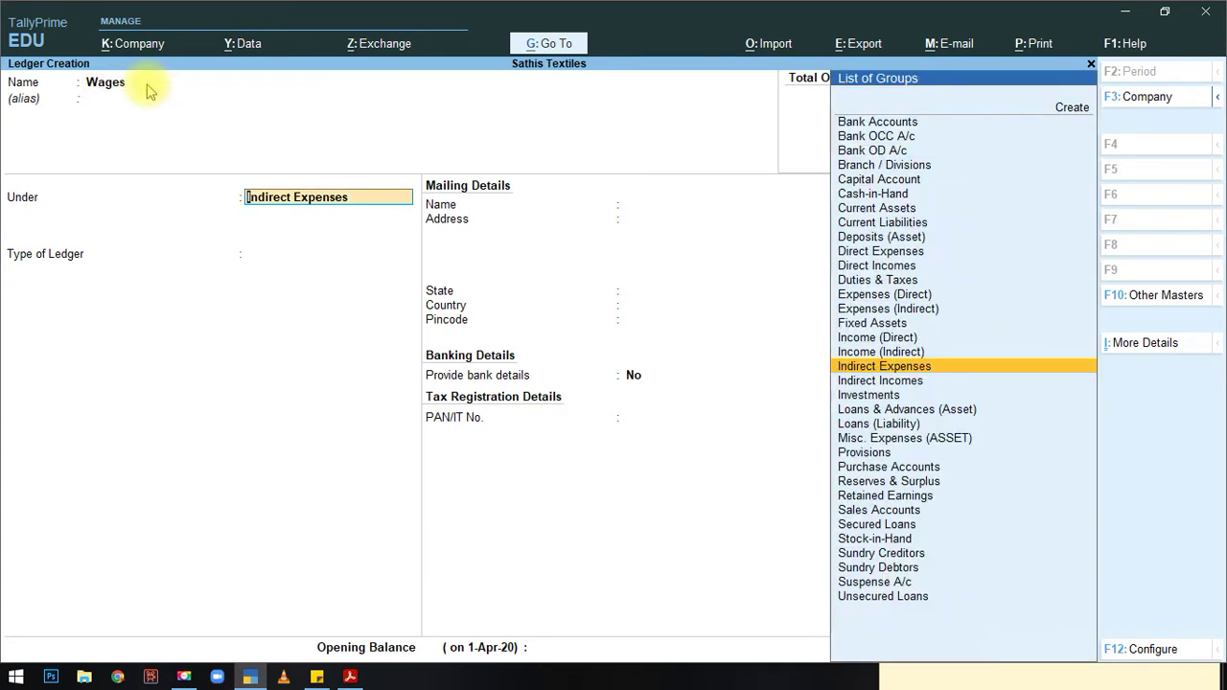
{"action": "type", "text": "Direc"}
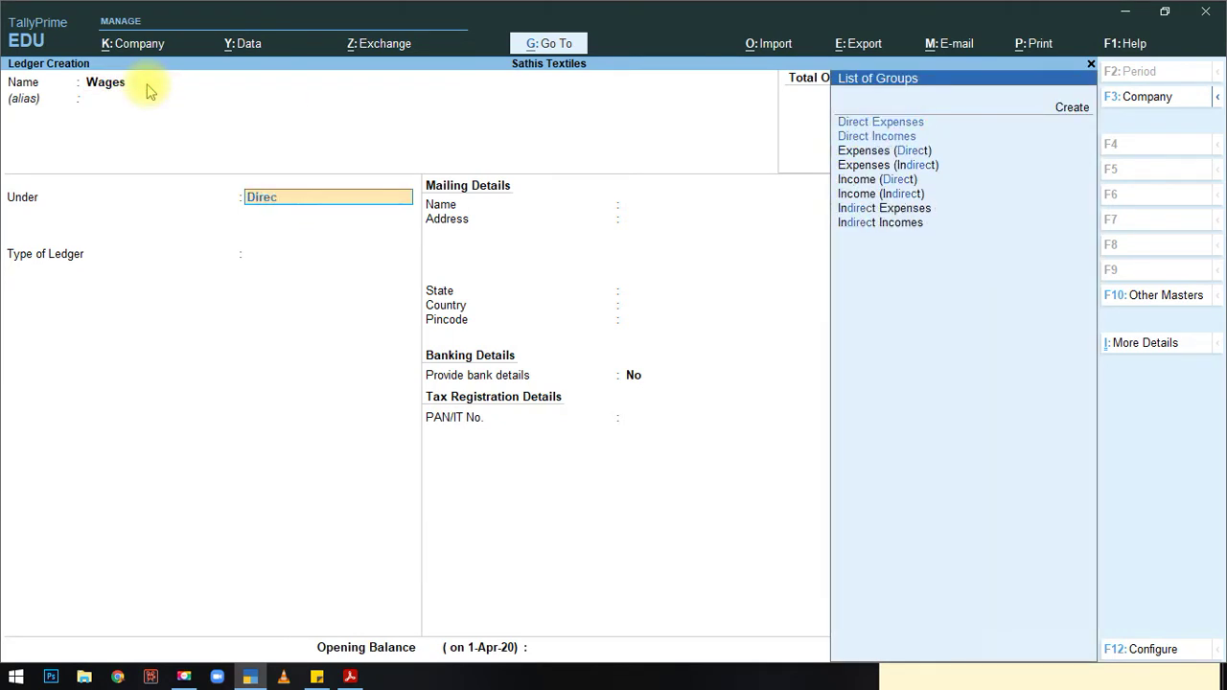
{"action": "type", "text": "t"}
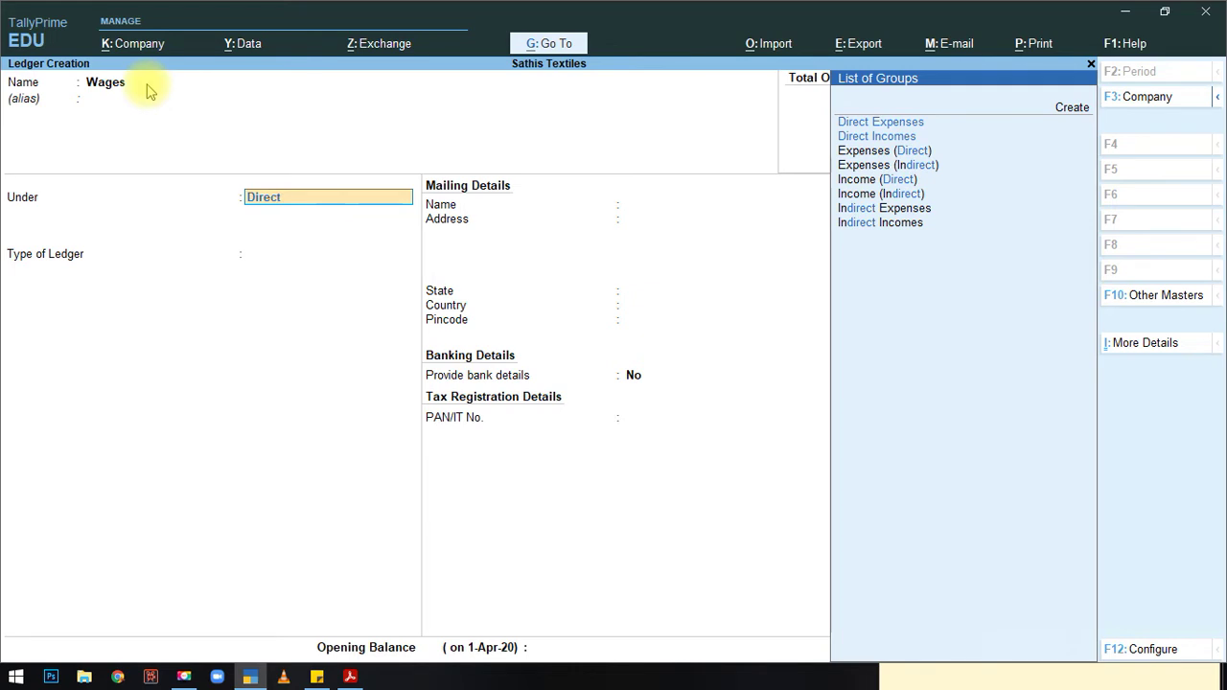
{"action": "left_click", "coordinate": [911, 125]}
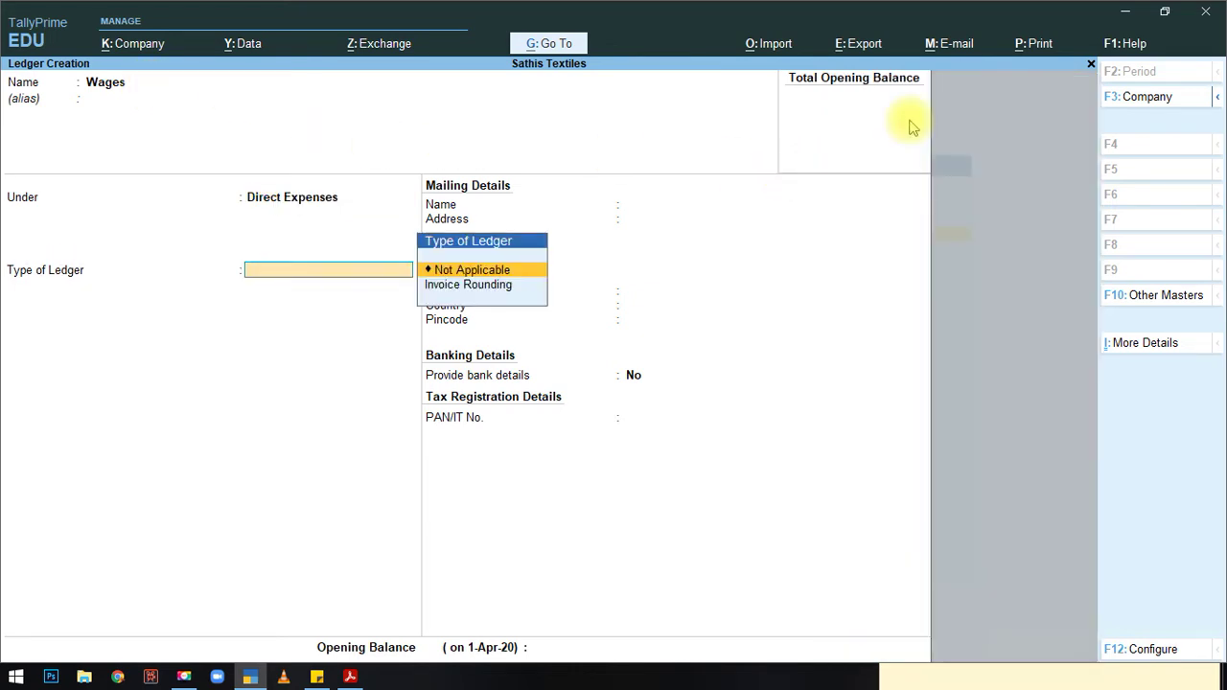
{"action": "key", "text": "Return"}
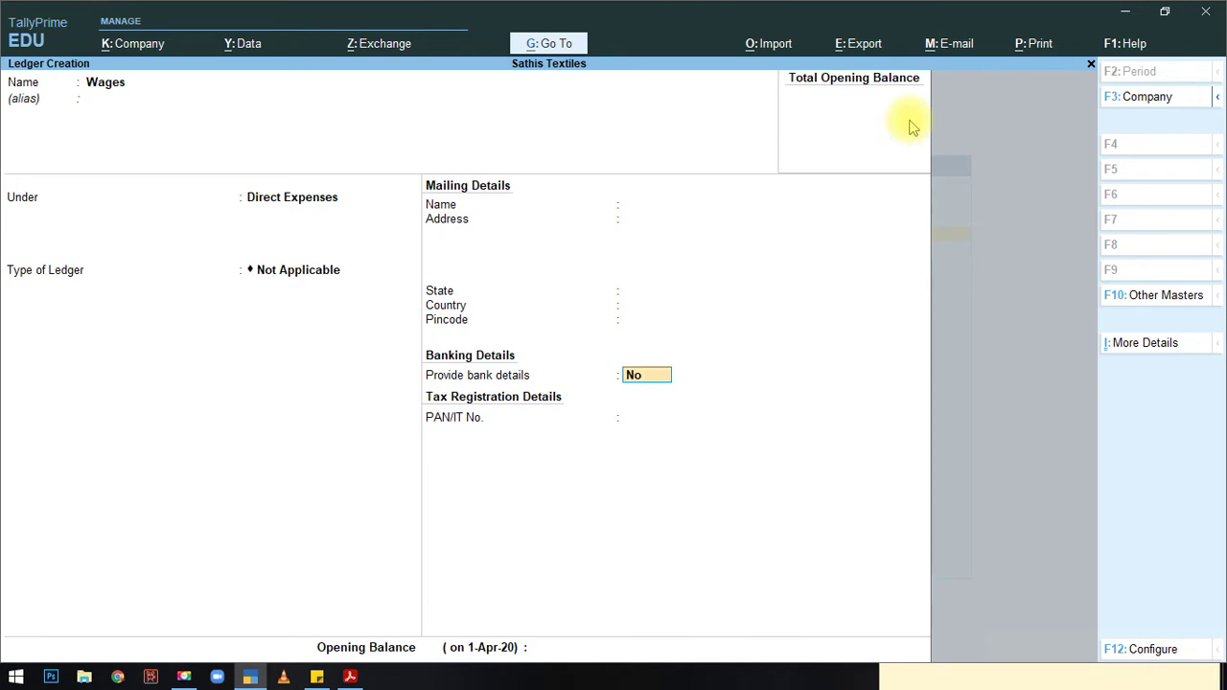
{"action": "key", "text": "Return"}
{"action": "key", "text": "Return"}
{"action": "left_click", "coordinate": [911, 125]}
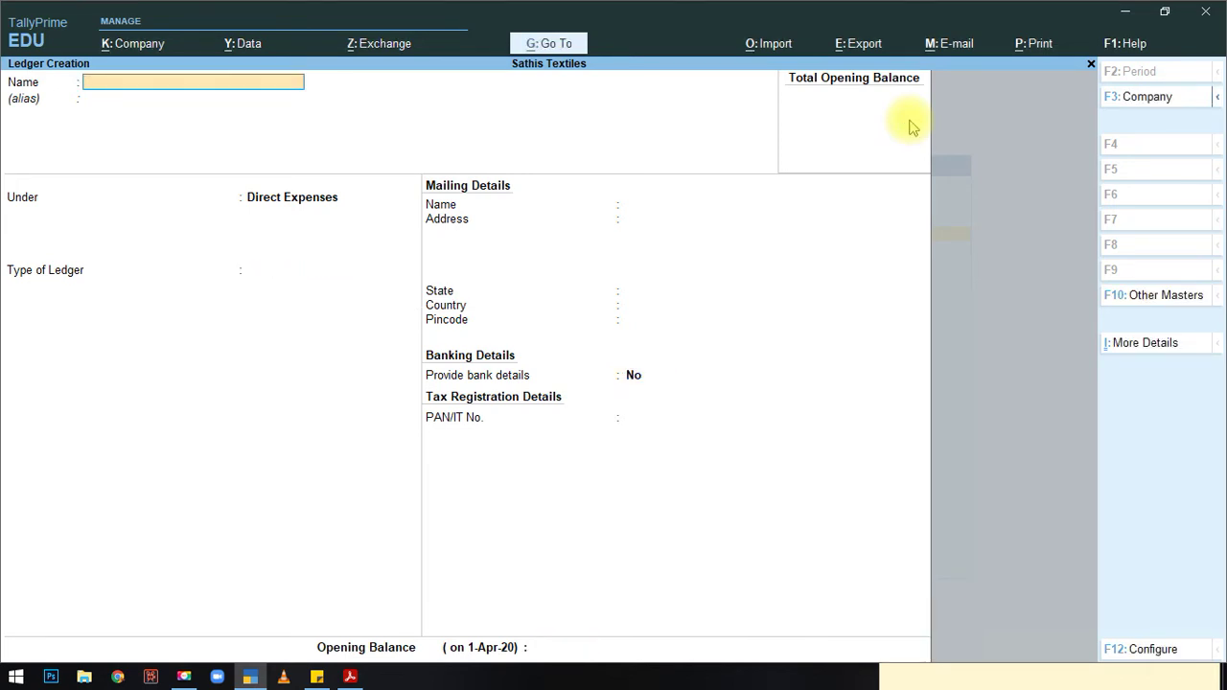
Step: Name the next new ledger Postage, checking the name against the ledger list in the exercise PDF
{"action": "type", "text": "Podtage"}
{"action": "key", "text": "alt+Tab"}
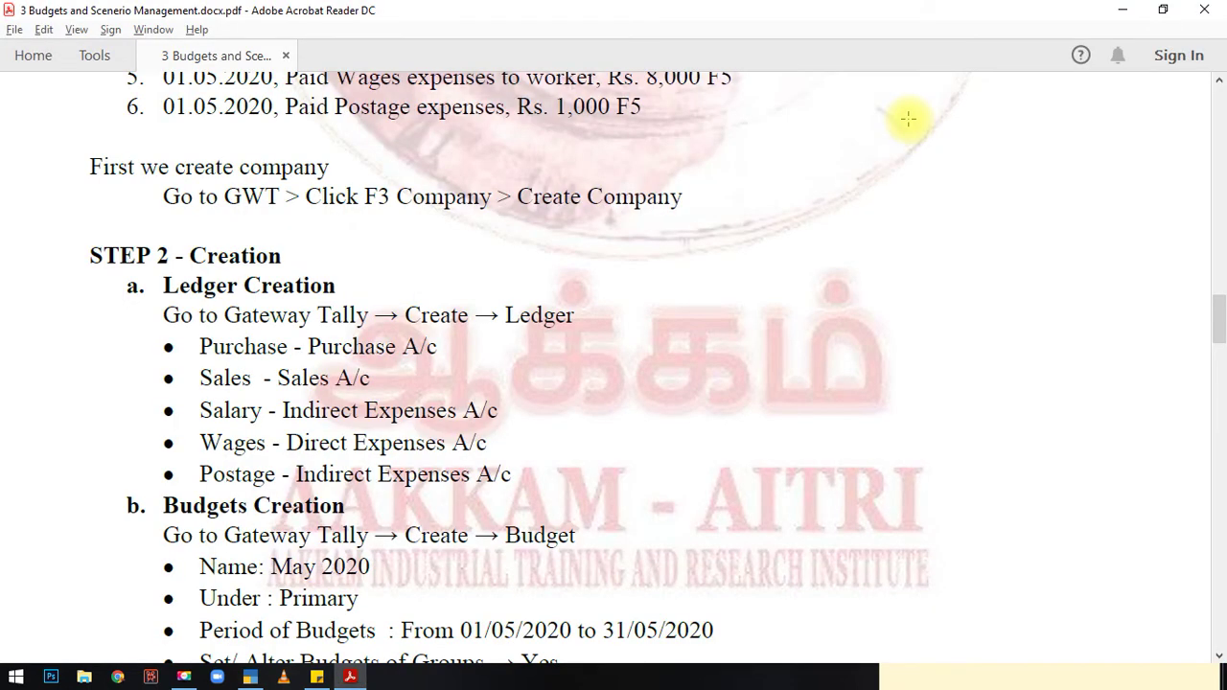
{"action": "key", "text": "alt+Tab"}
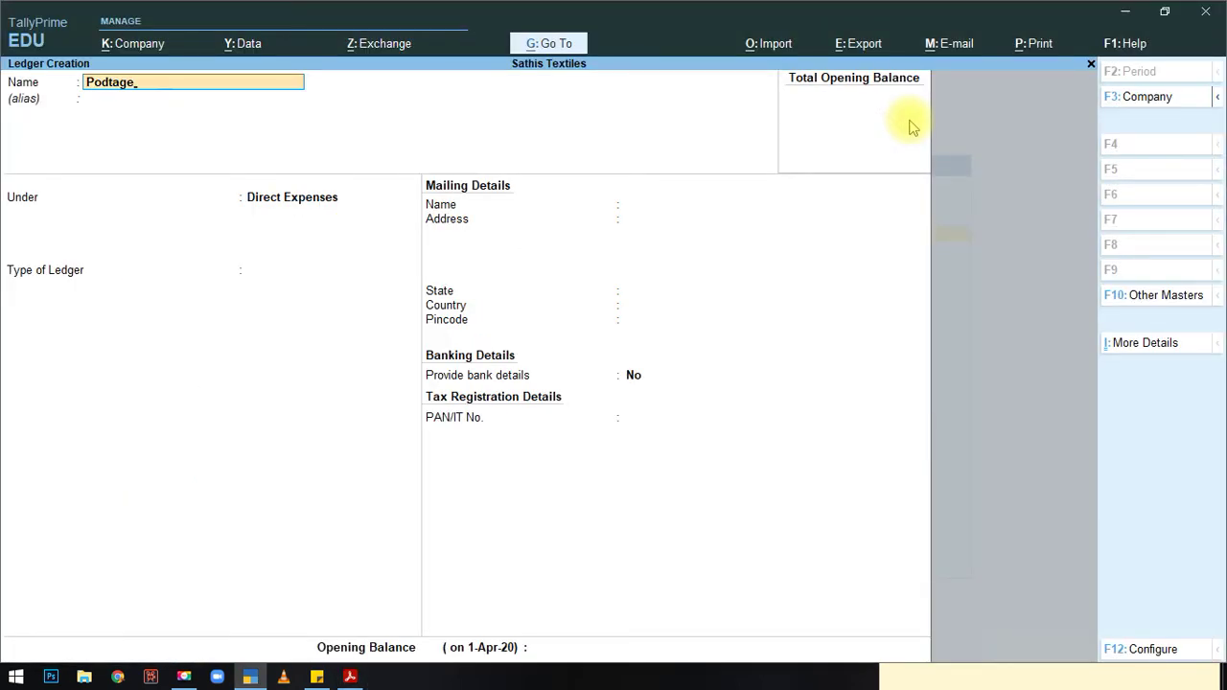
{"action": "key", "text": "BackSpace"}
{"action": "key", "text": "BackSpace"}
{"action": "key", "text": "BackSpace"}
{"action": "key", "text": "BackSpace"}
{"action": "key", "text": "BackSpace"}
{"action": "type", "text": "stage"}
Step: Place the Postage ledger under Indirect Expenses with ledger type Not Applicable and no opening balance, and save it
{"action": "key", "text": "Return"}
{"action": "key", "text": "Return"}
{"action": "type", "text": "In"}
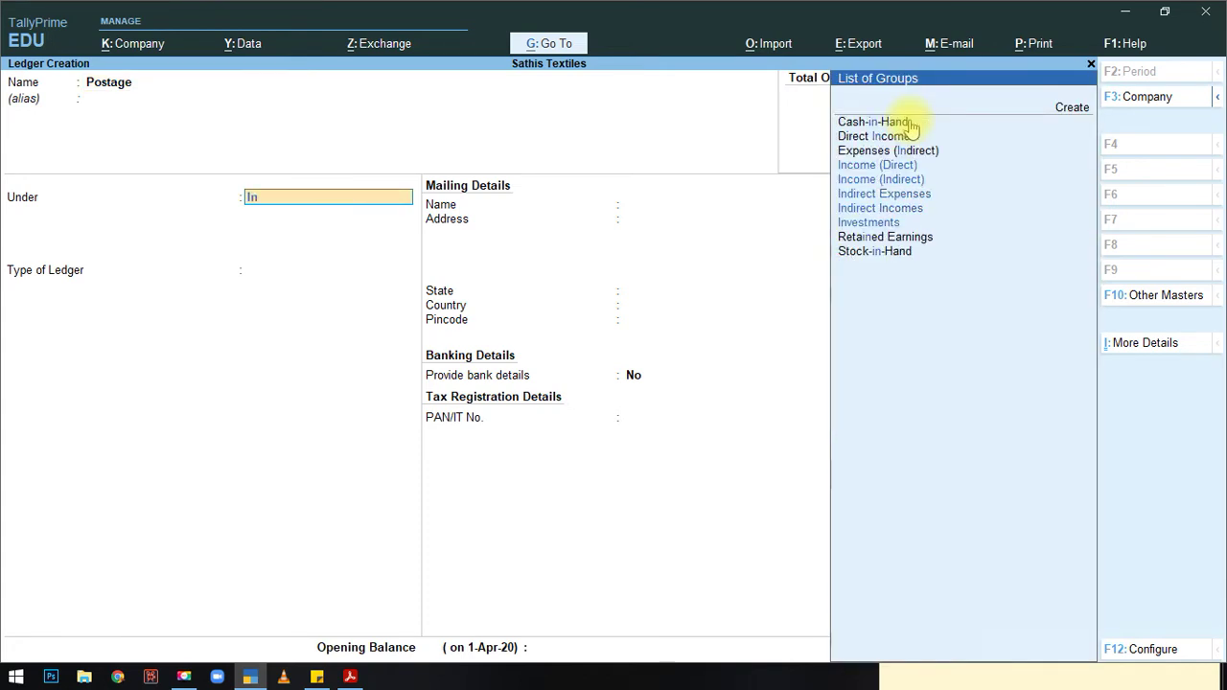
{"action": "type", "text": "d"}
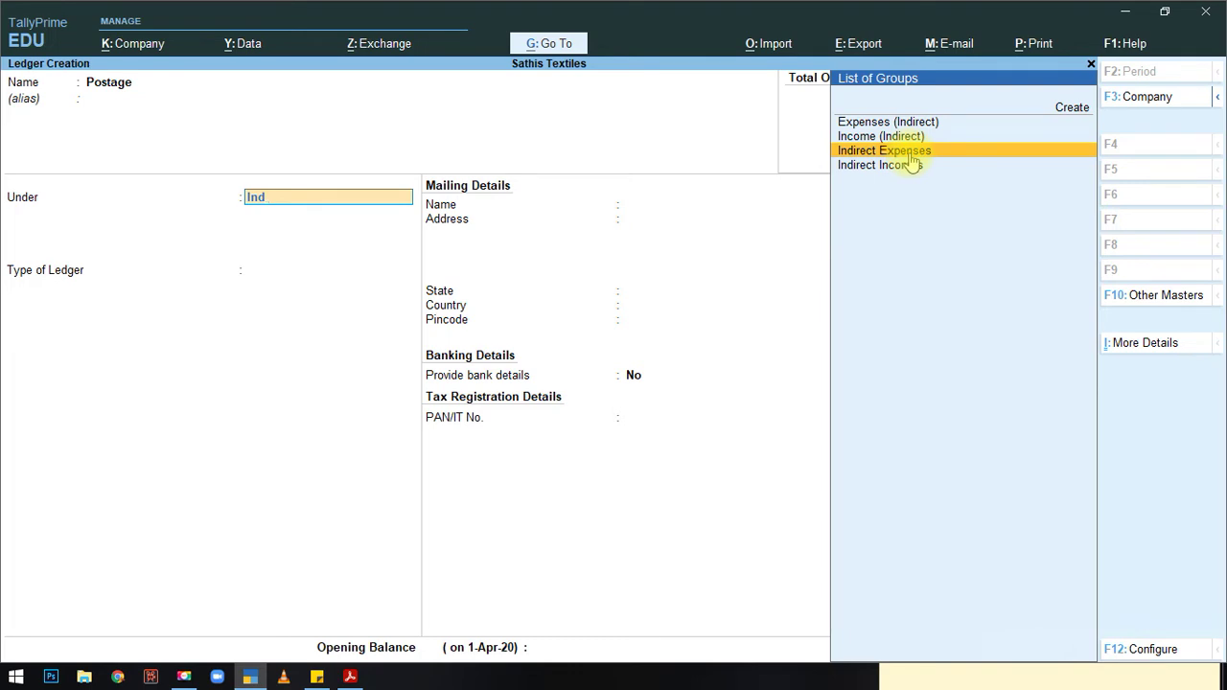
{"action": "left_click", "coordinate": [909, 154]}
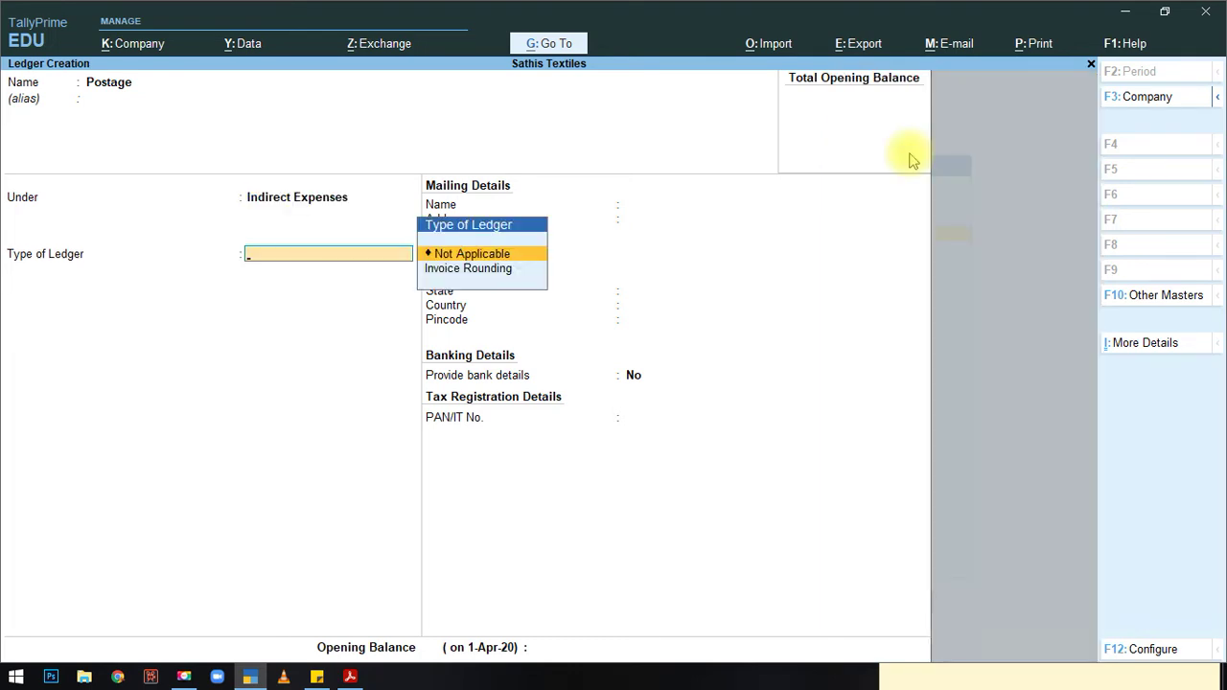
{"action": "key", "text": "Return"}
{"action": "key", "text": "Return"}
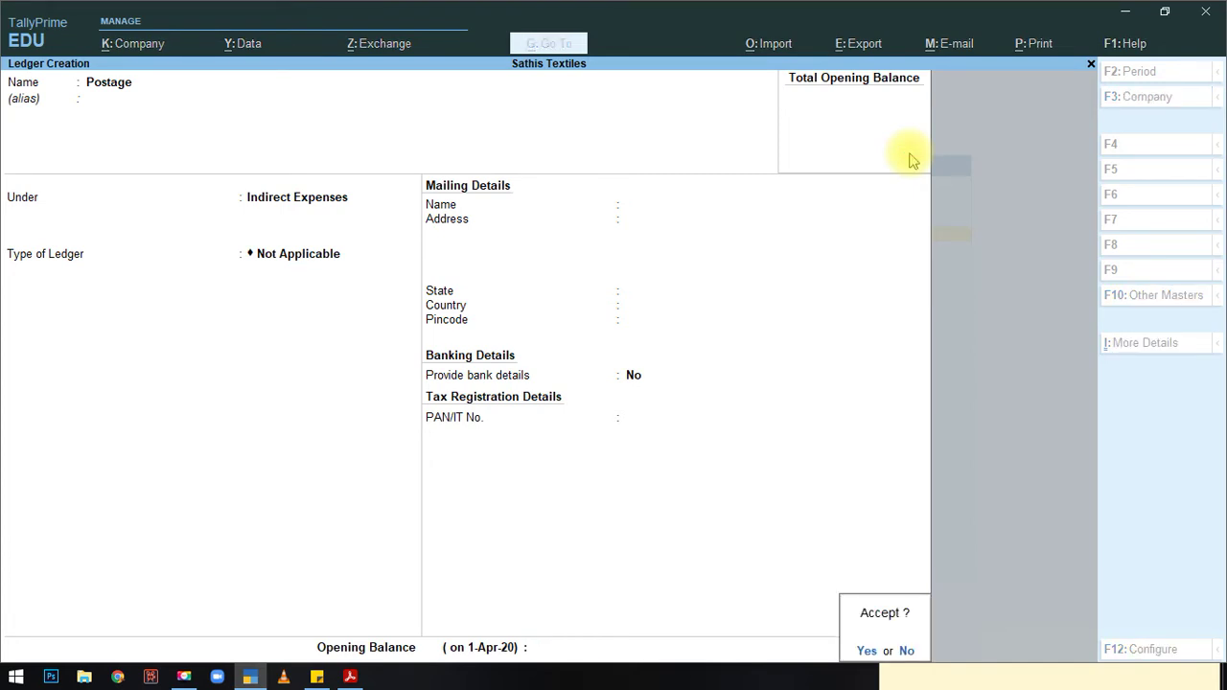
{"action": "key", "text": "Return"}
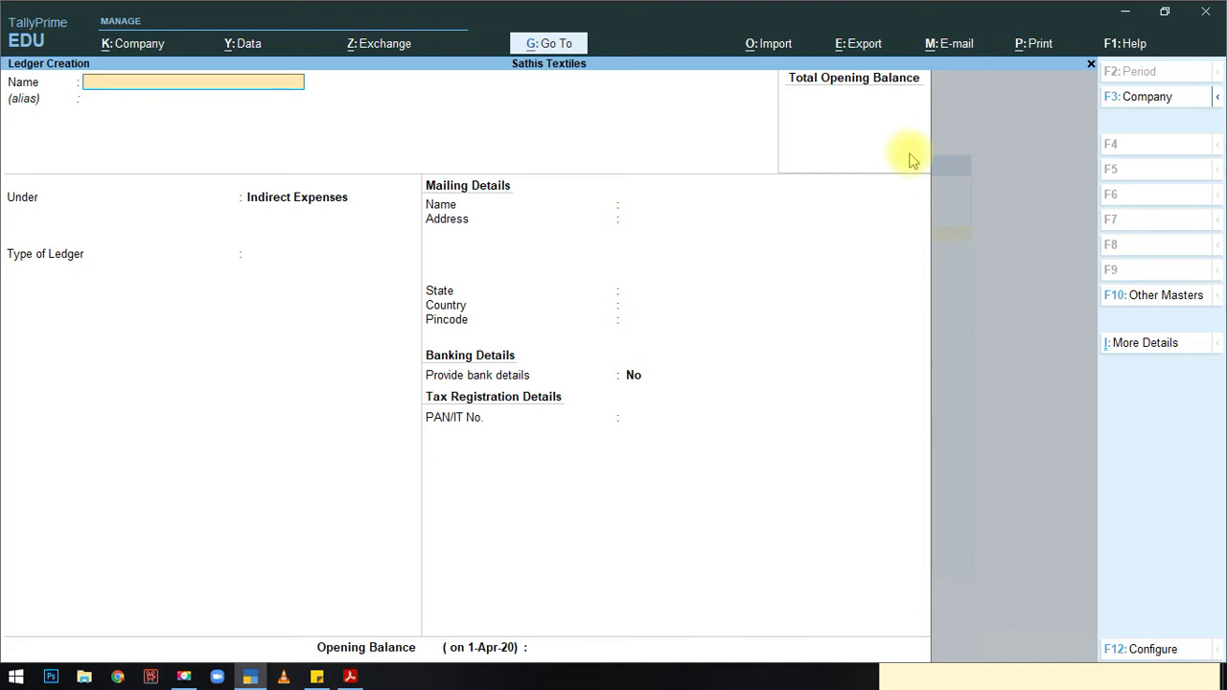
Step: Check the Budgets Creation path in the Acrobat Reader PDF, switch back to TallyPrime and leave ledger creation for the Gateway of Tally
{"action": "key", "text": "alt+Tab"}
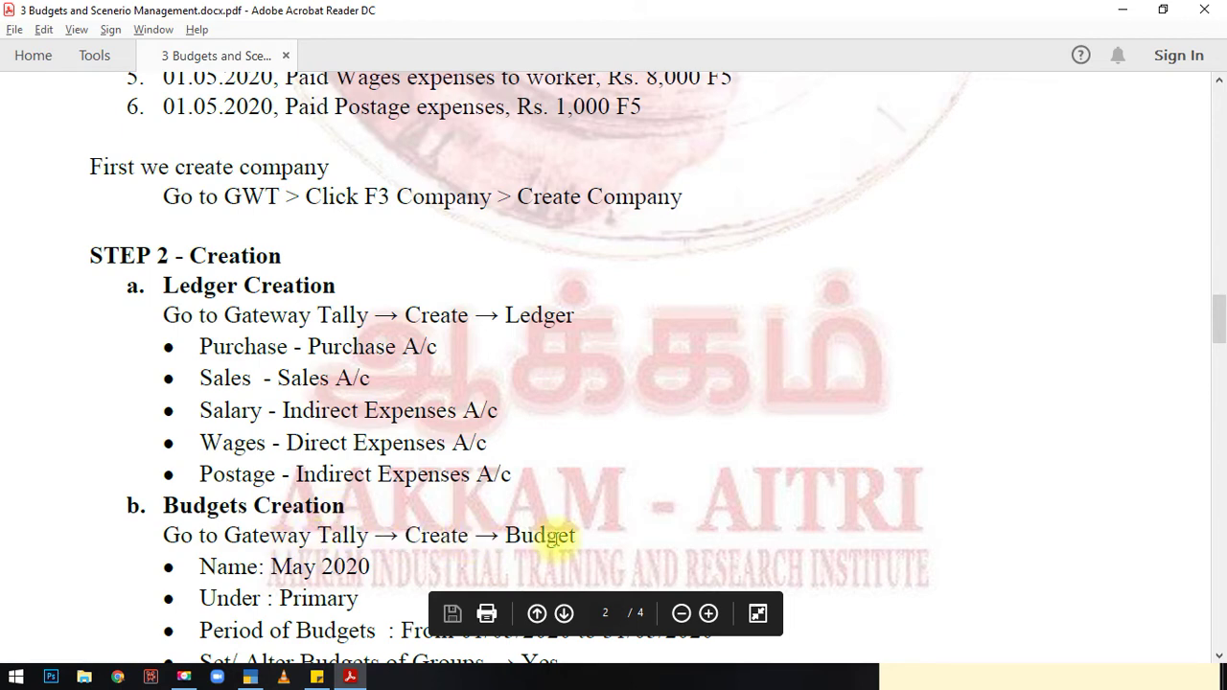
{"action": "left_click", "coordinate": [251, 676]}
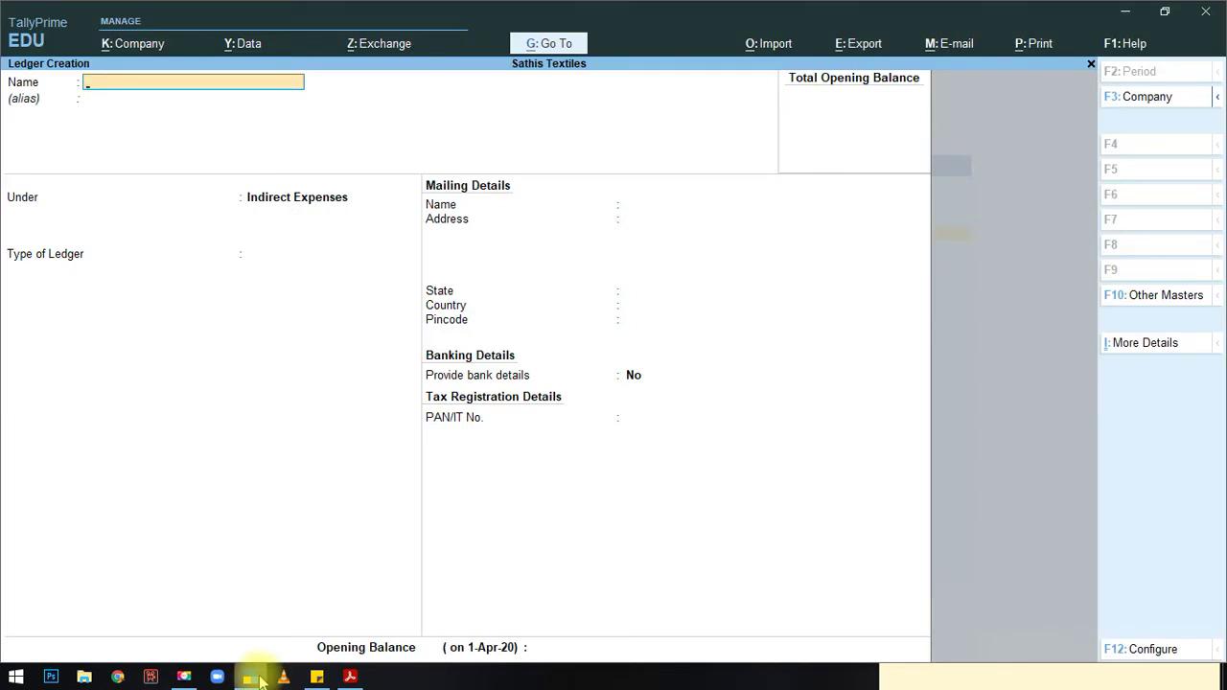
{"action": "key", "text": "Escape"}
{"action": "key", "text": "Return"}
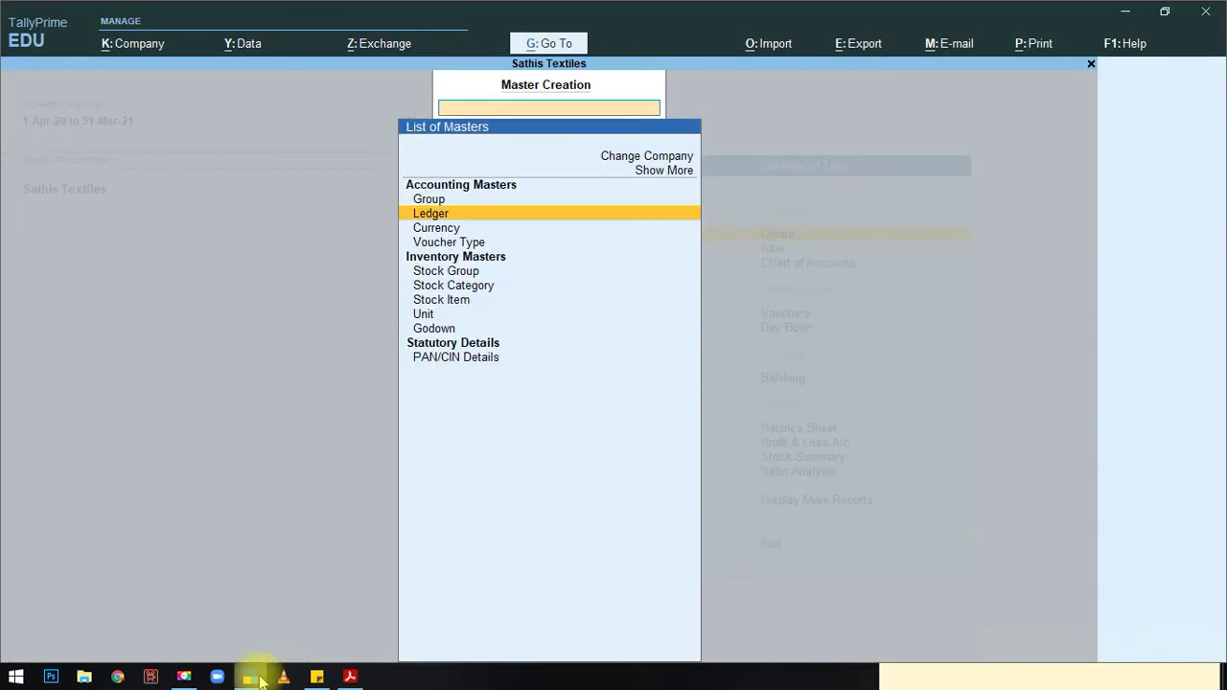
{"action": "key", "text": "Escape"}
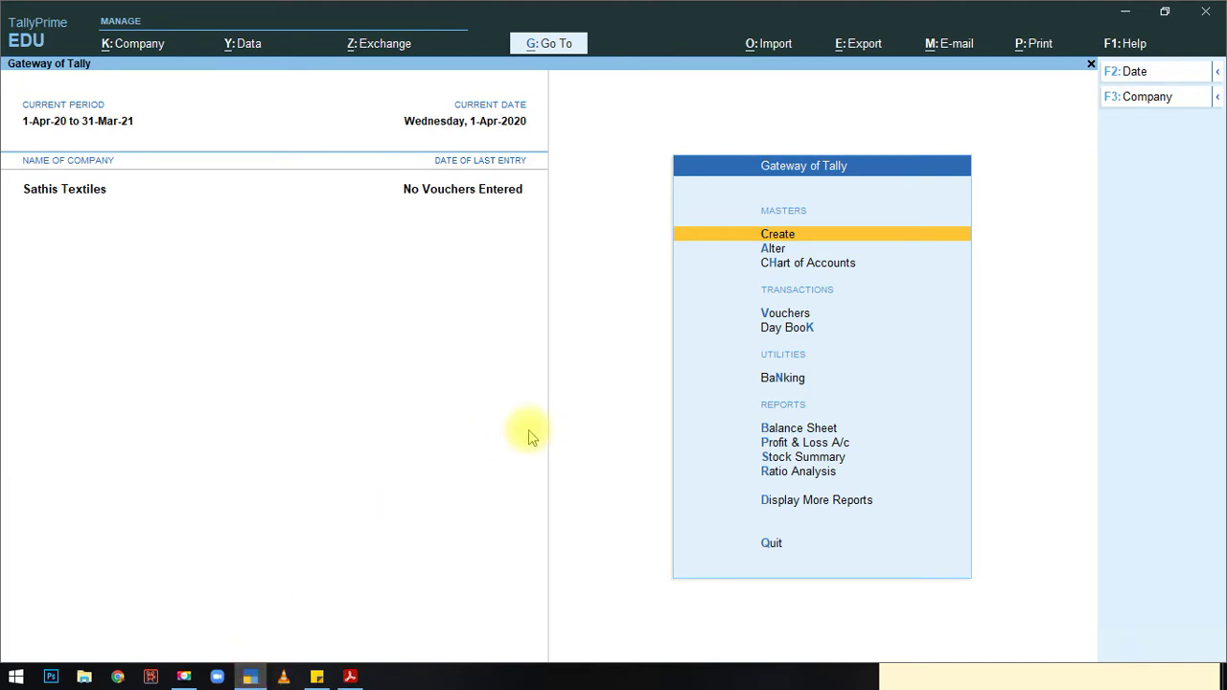
Step: Expand the list of masters to show more types and start creating a Budget, dismissing the Windows licence notice
{"action": "left_click", "coordinate": [781, 238]}
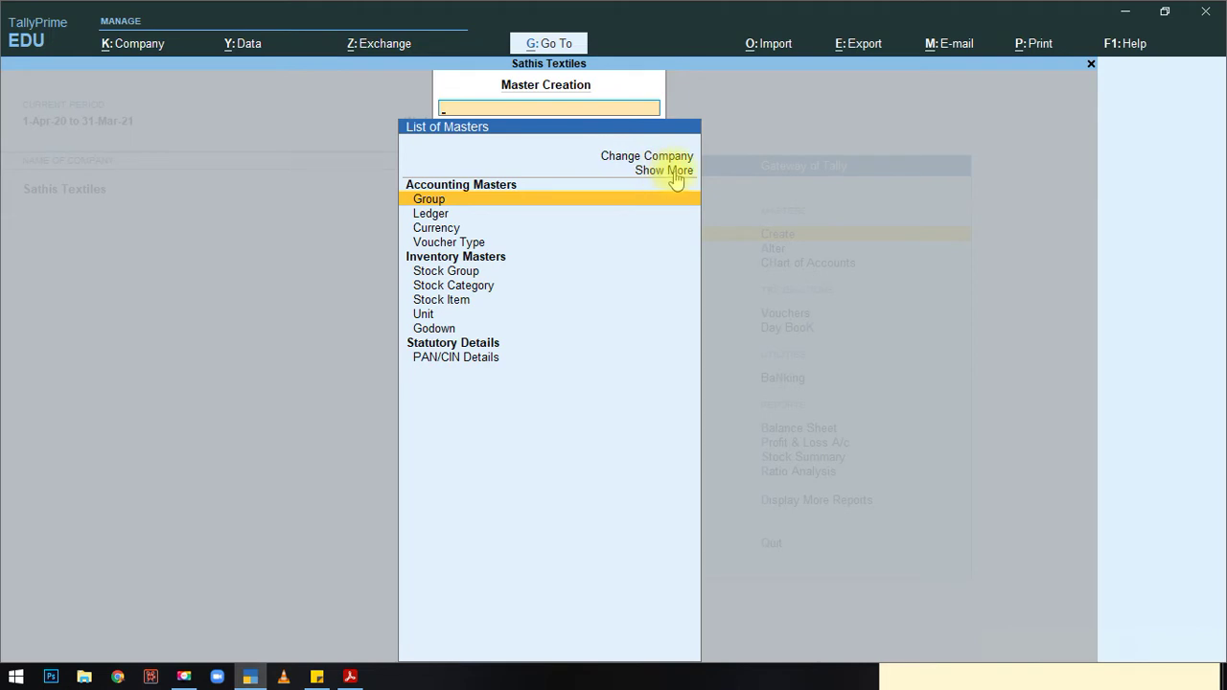
{"action": "left_click", "coordinate": [671, 172]}
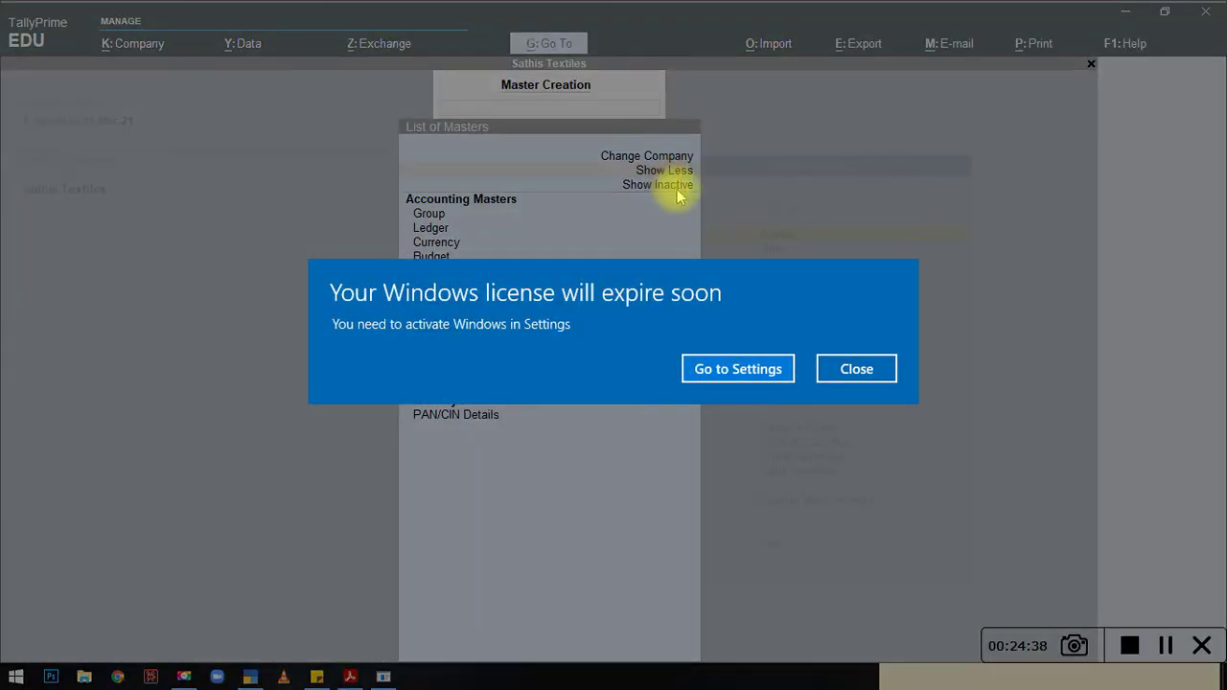
{"action": "left_click", "coordinate": [854, 374]}
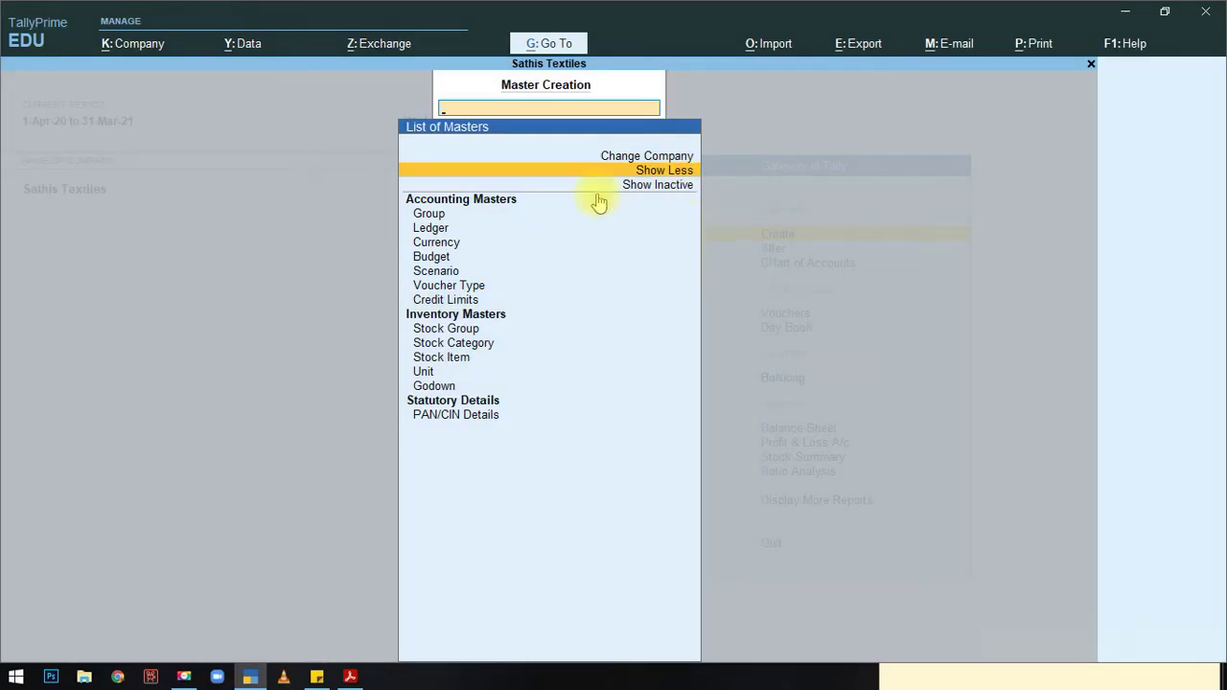
{"action": "left_click", "coordinate": [431, 261]}
{"action": "left_click", "coordinate": [431, 259]}
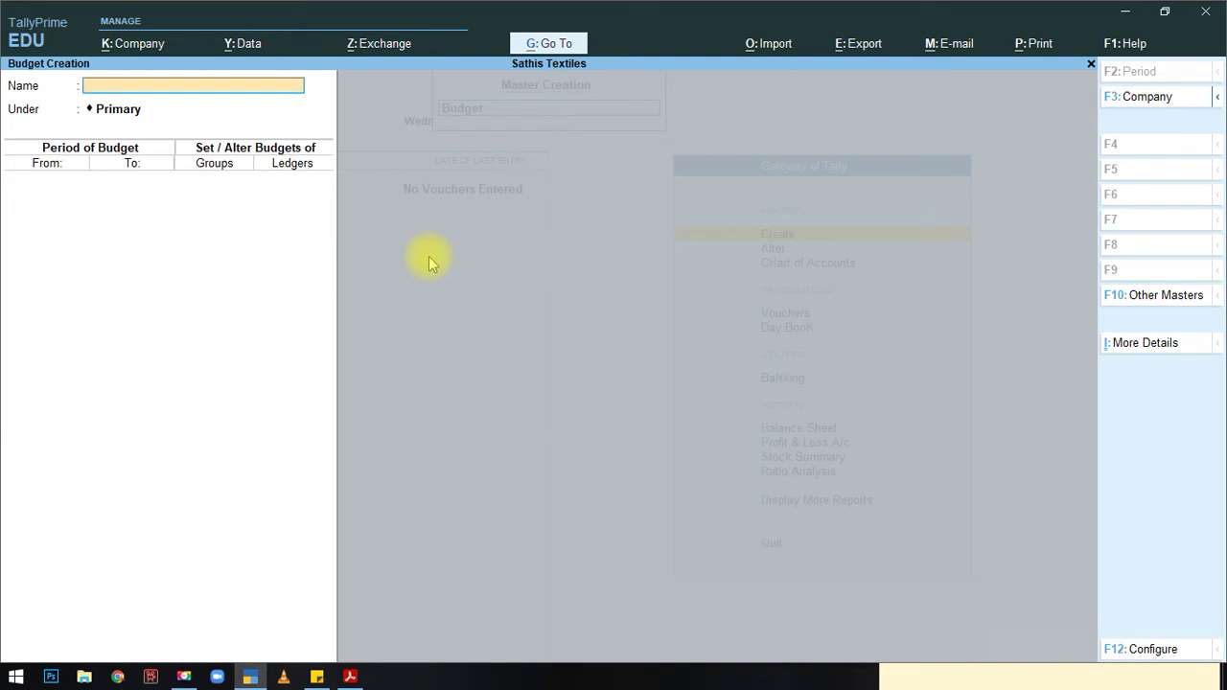
Step: Read the Budgets Creation instructions and the May 2020 budget plan in the Acrobat Reader PDF, and return to TallyPrime
{"action": "key", "text": "alt+Tab"}
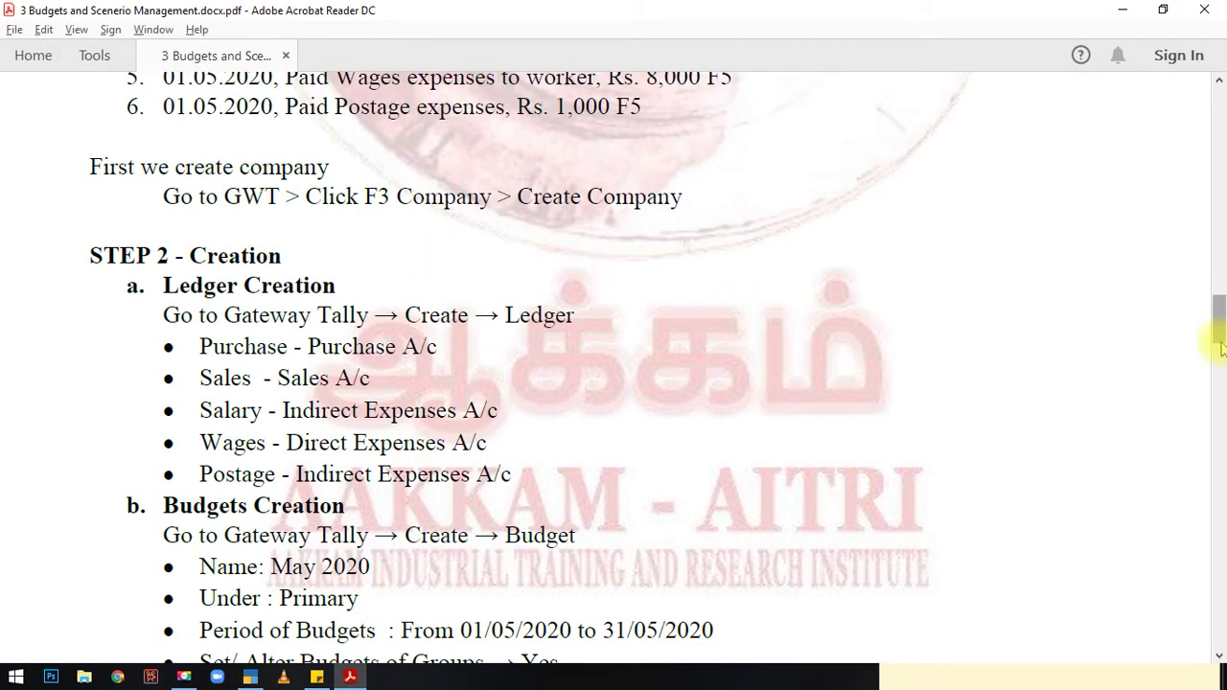
{"action": "left_click_drag", "start_coordinate": [1219, 331], "coordinate": [1219, 355]}
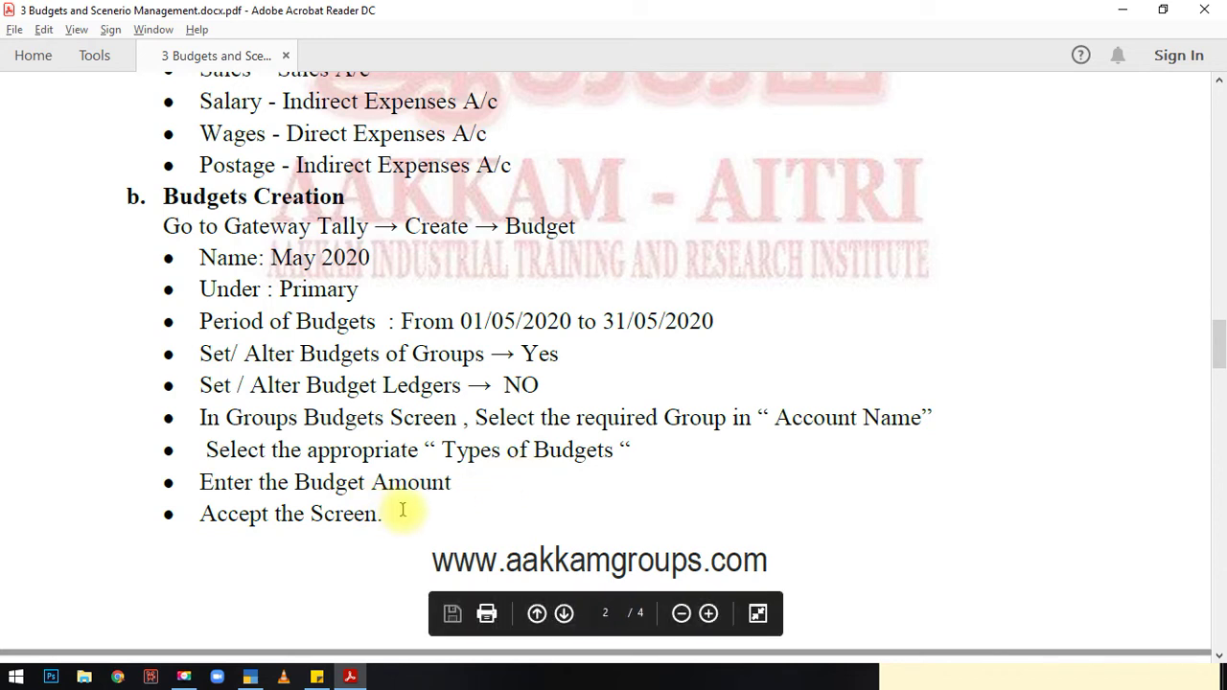
{"action": "left_click_drag", "start_coordinate": [1219, 344], "coordinate": [1219, 284]}
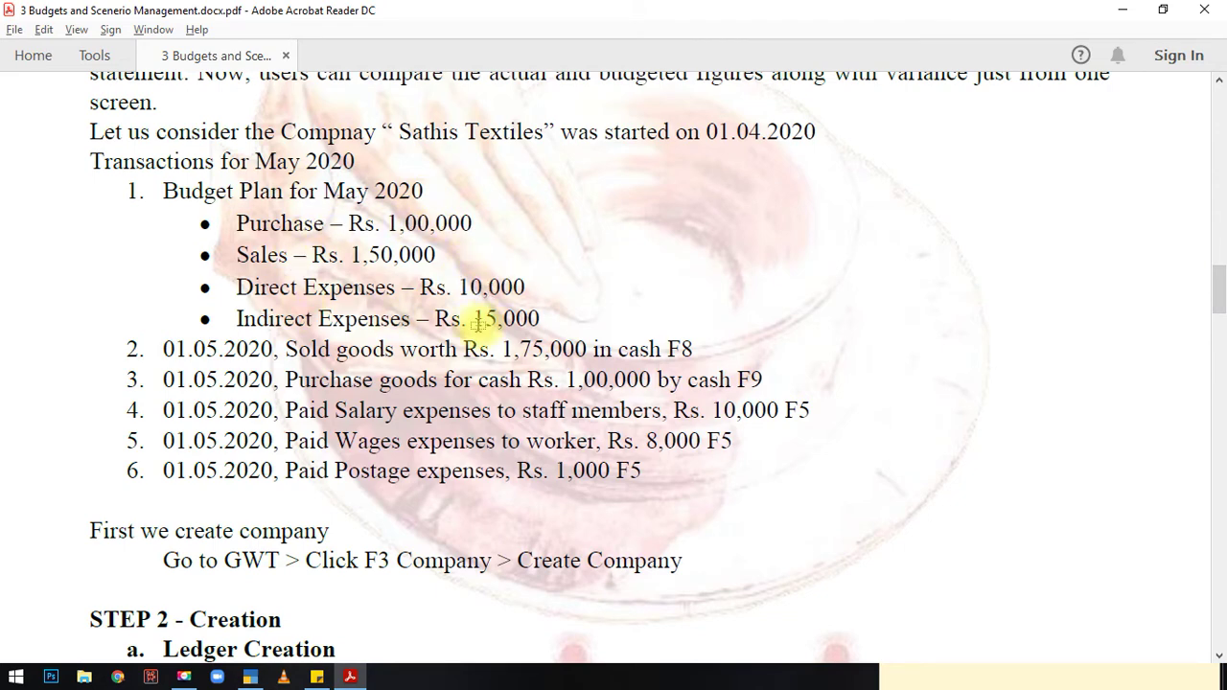
{"action": "key", "text": "alt+Tab"}
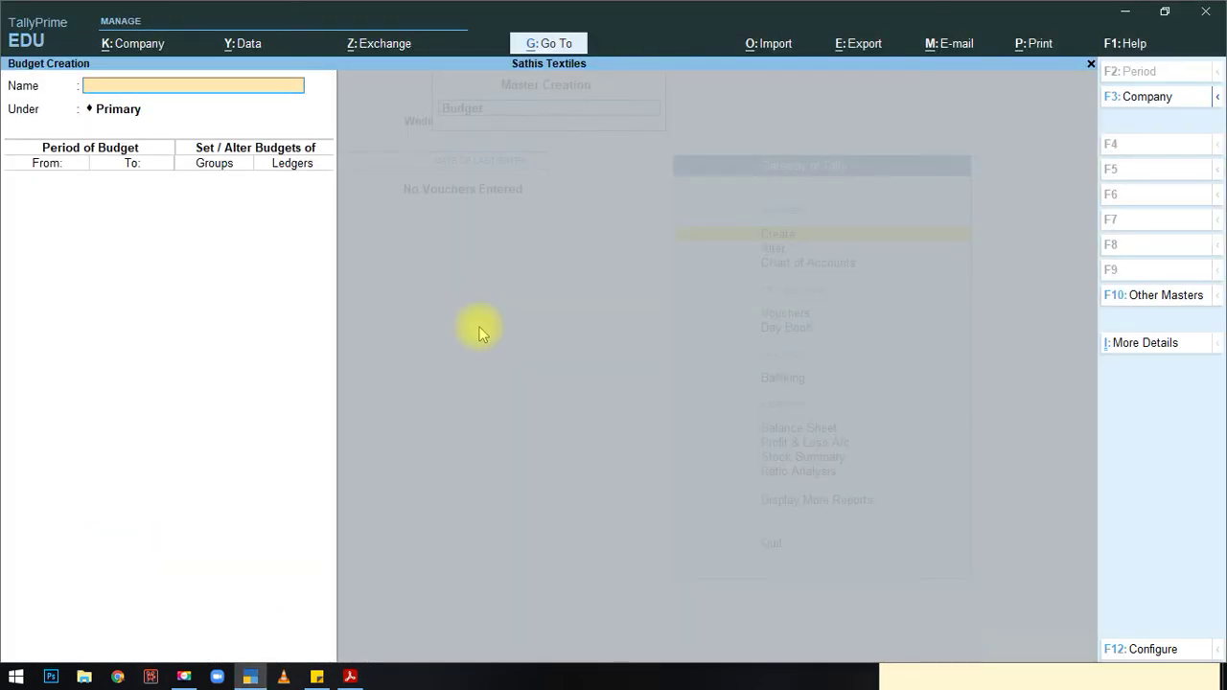
Step: Name the budget May 2020, keep it under Primary, and set its period from 1-May-20 to 31-May-20
{"action": "type", "text": "May 2020"}
{"action": "key", "text": "Return"}
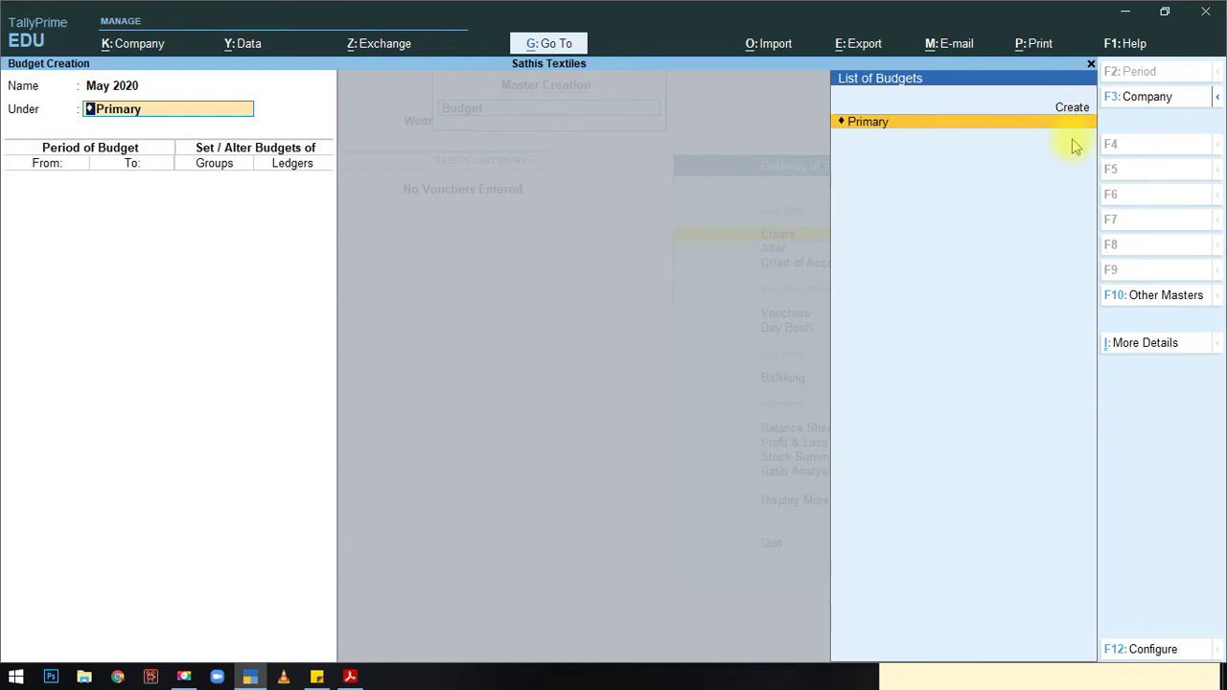
{"action": "key", "text": "Return"}
{"action": "type", "text": "01."}
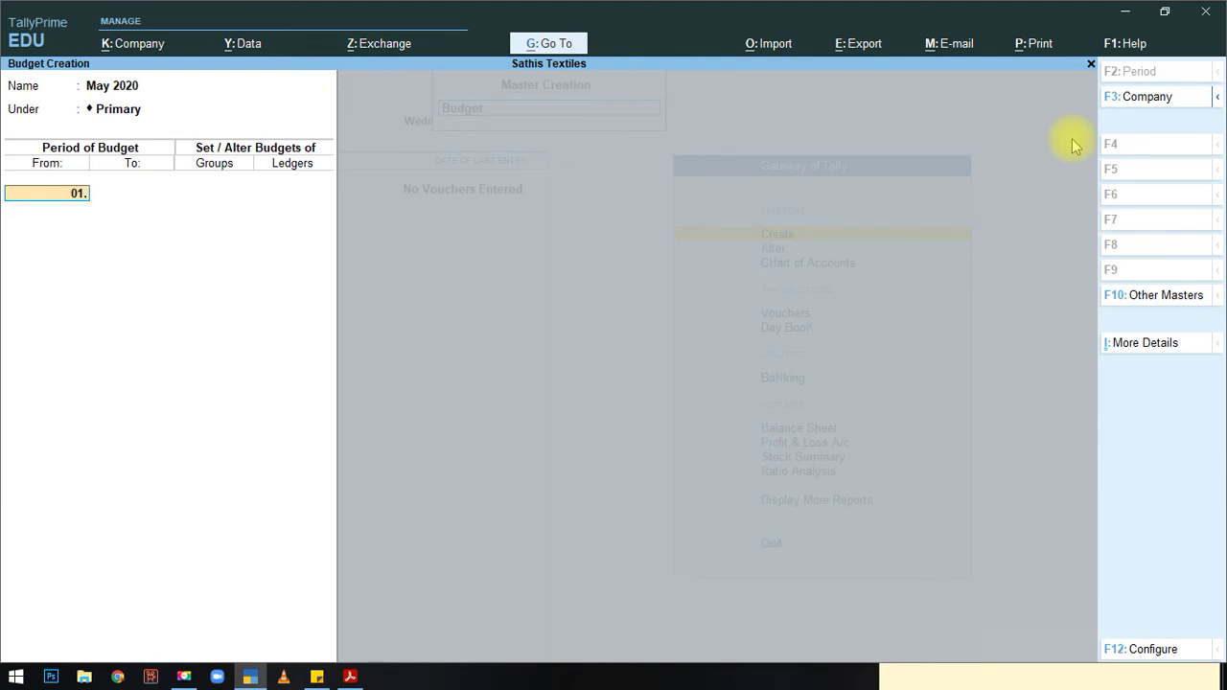
{"action": "type", "text": "05.200"}
{"action": "key", "text": "BackSpace"}
{"action": "type", "text": "2020"}
{"action": "key", "text": "Return"}
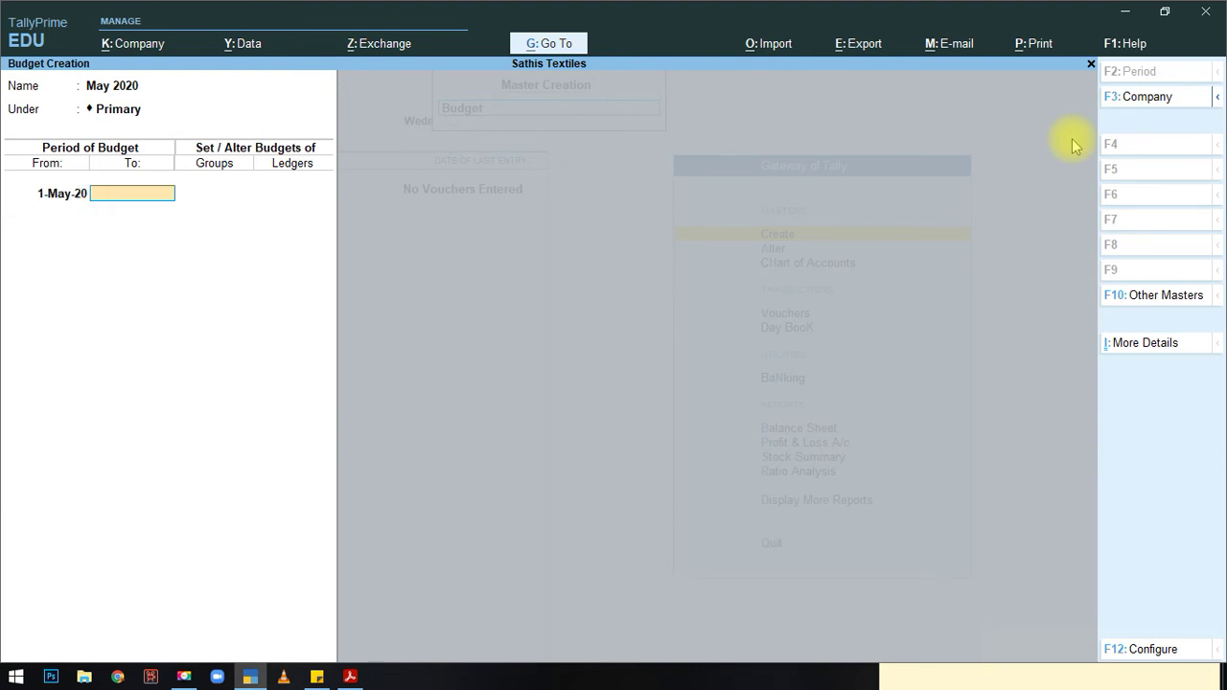
{"action": "type", "text": "31.05.2020"}
{"action": "key", "text": "Return"}
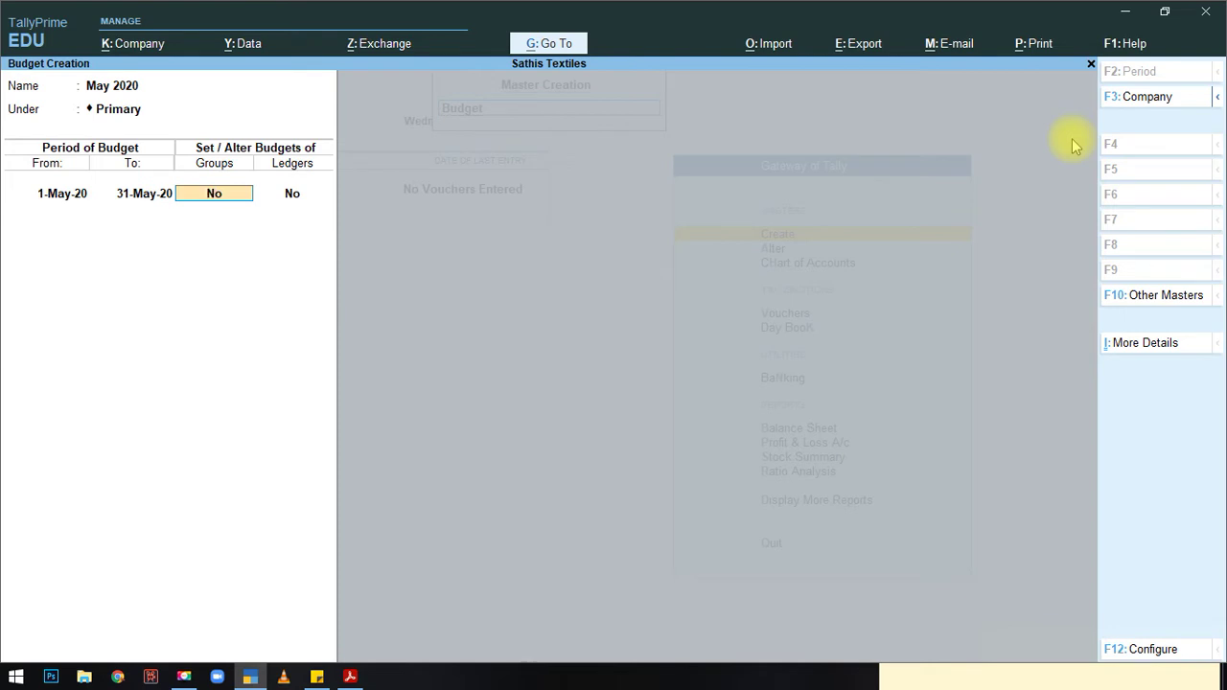
Step: Enable group budgets for the period, check the May 2020 budget plan in the Acrobat Reader PDF, and return to TallyPrime
{"action": "type", "text": "y"}
{"action": "key", "text": "Return"}
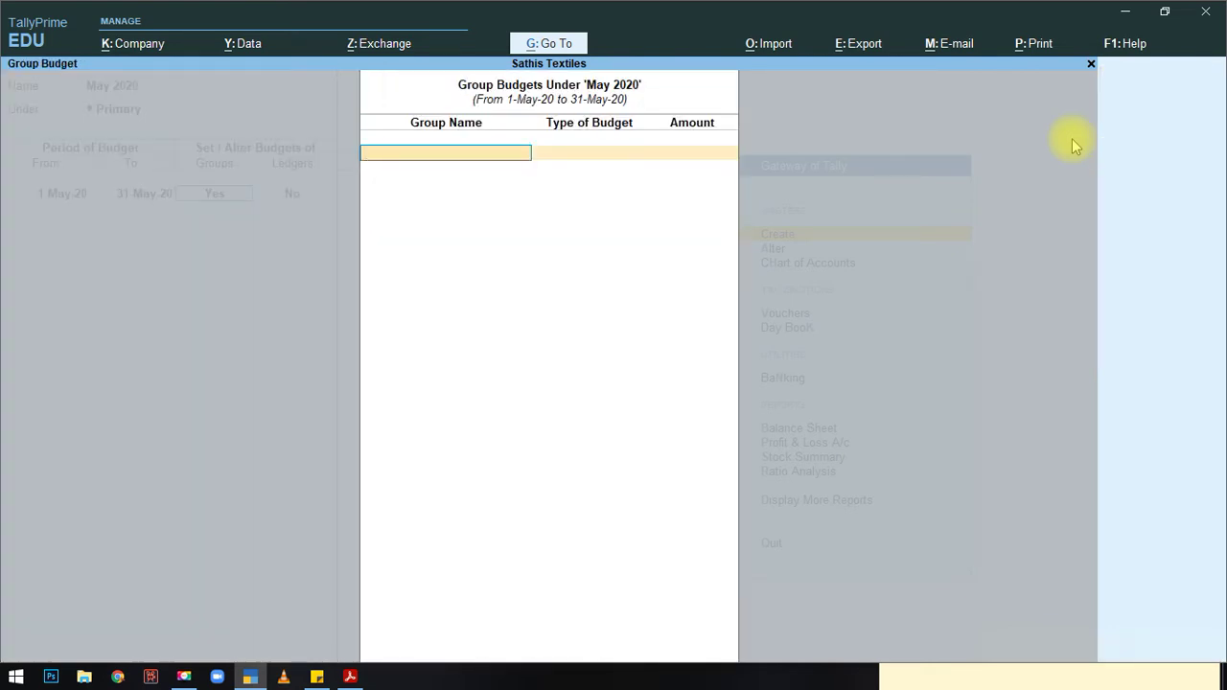
{"action": "key", "text": "alt+Tab"}
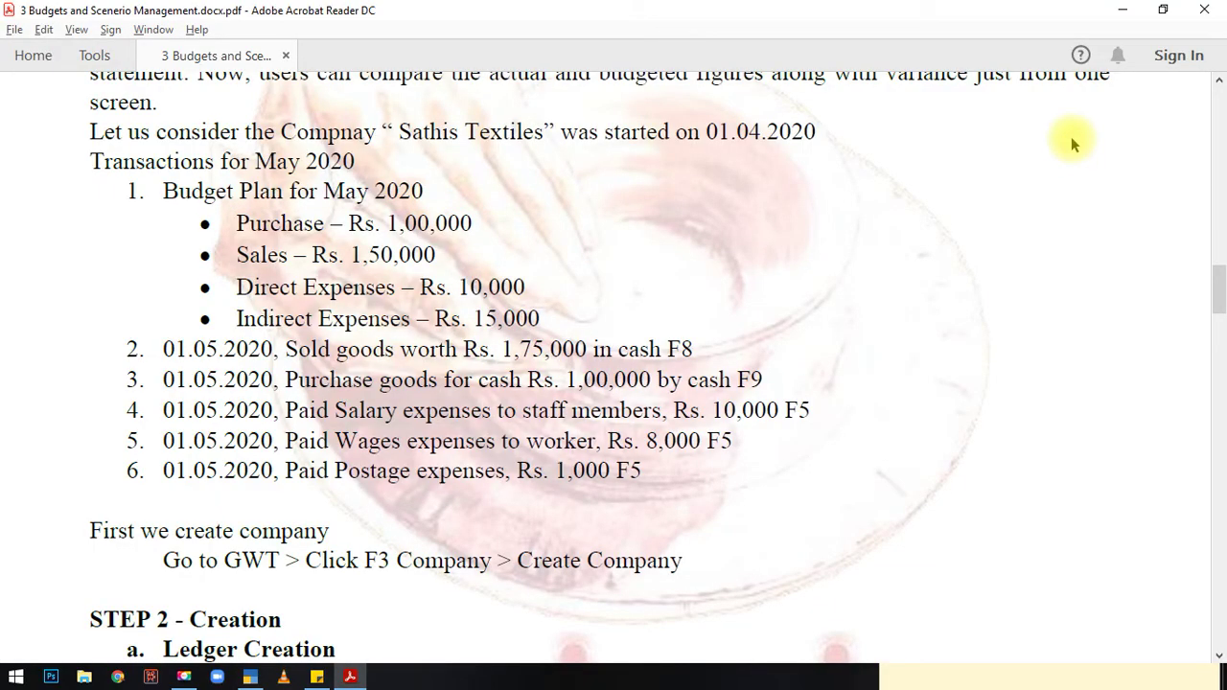
{"action": "key", "text": "alt+Tab"}
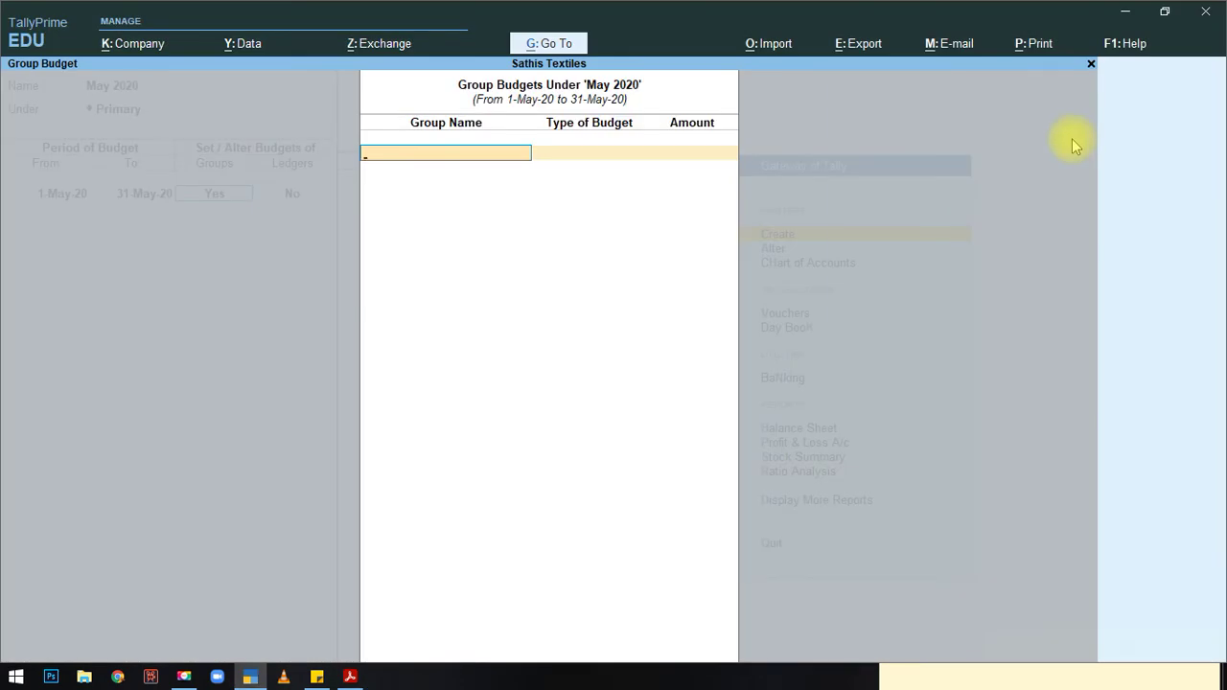
Step: Budget the Purchase Accounts group at 1,00,000 on Nett Transactions, dismissing the Windows licence notice
{"action": "type", "text": "P"}
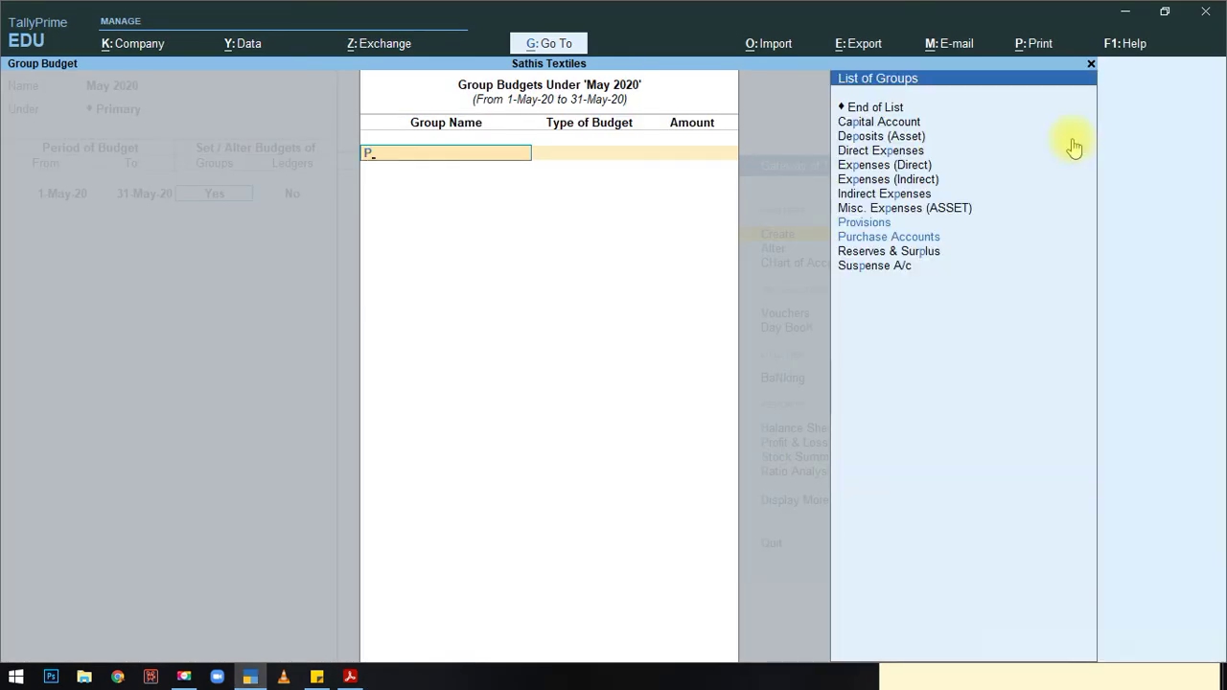
{"action": "type", "text": "ur"}
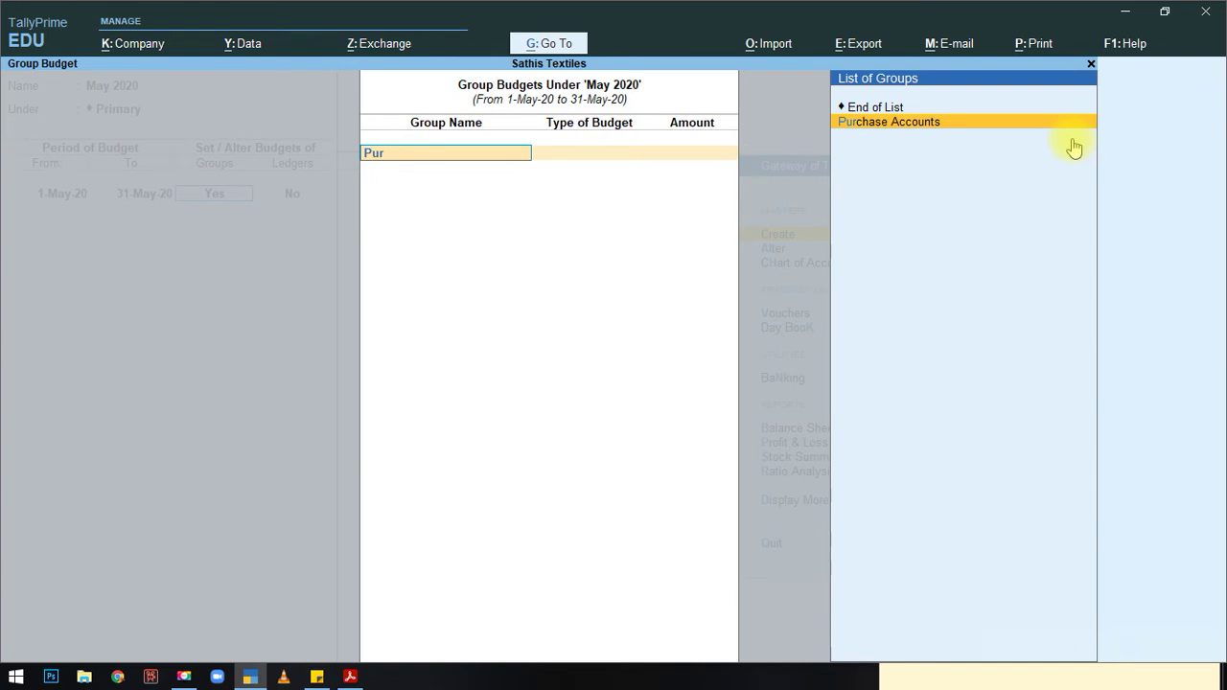
{"action": "left_click", "coordinate": [1074, 140]}
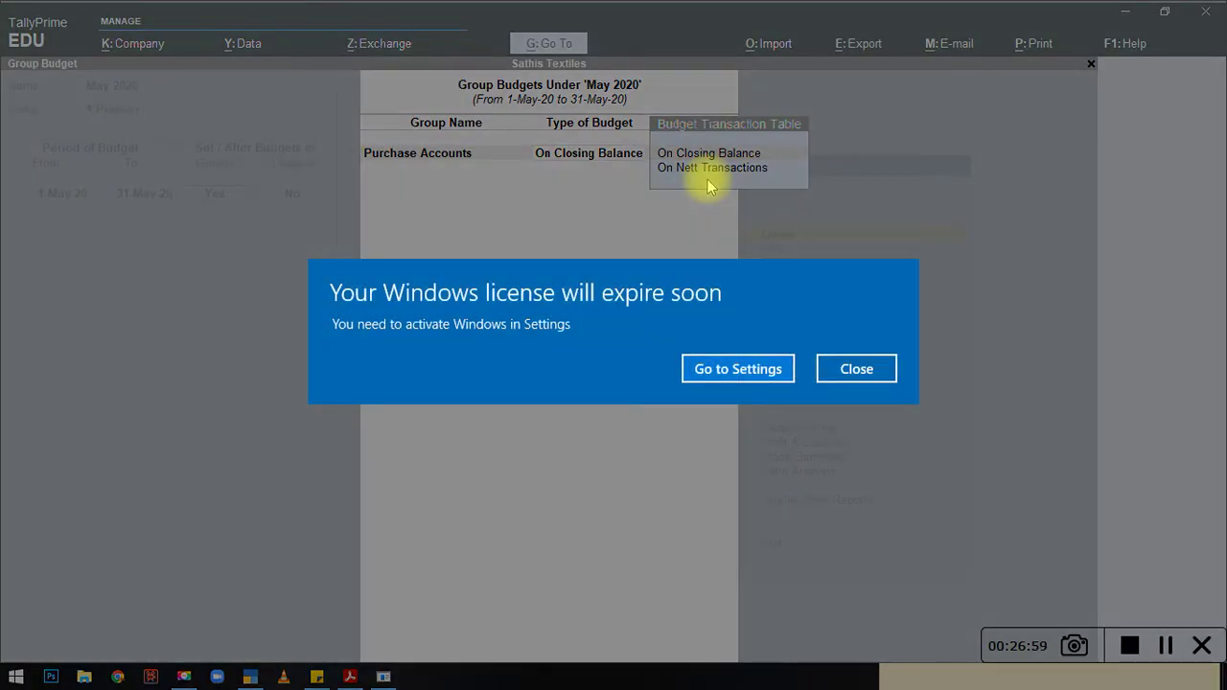
{"action": "left_click", "coordinate": [863, 377]}
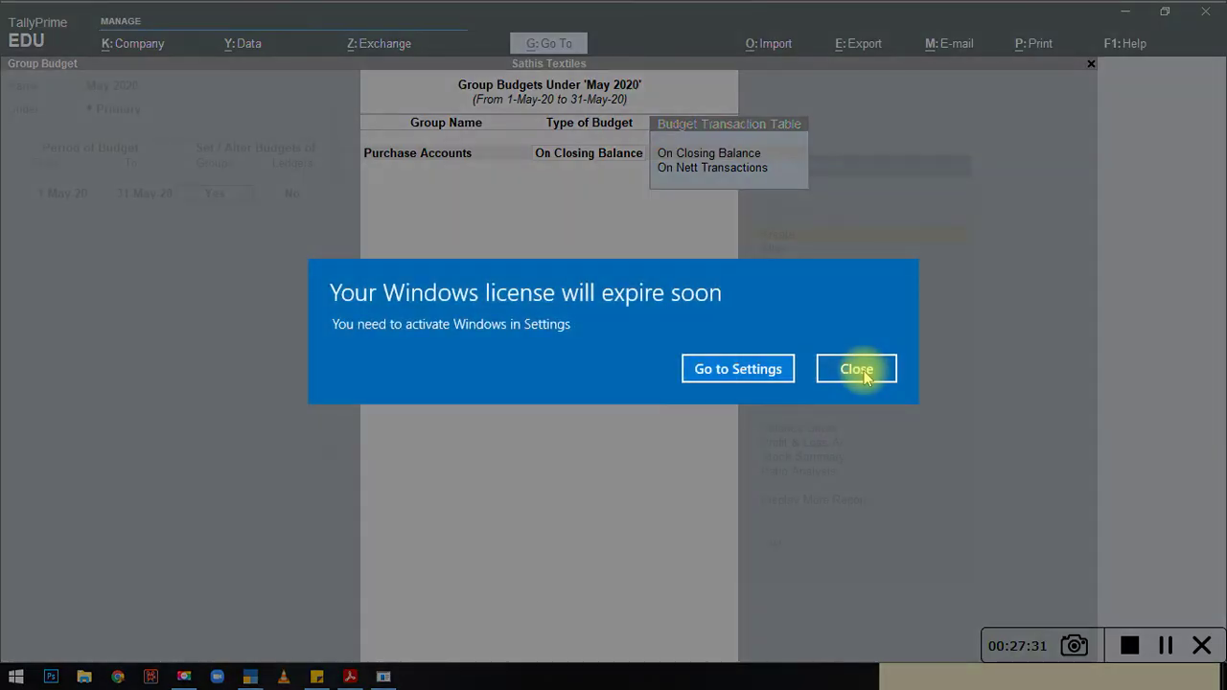
{"action": "left_click", "coordinate": [863, 374]}
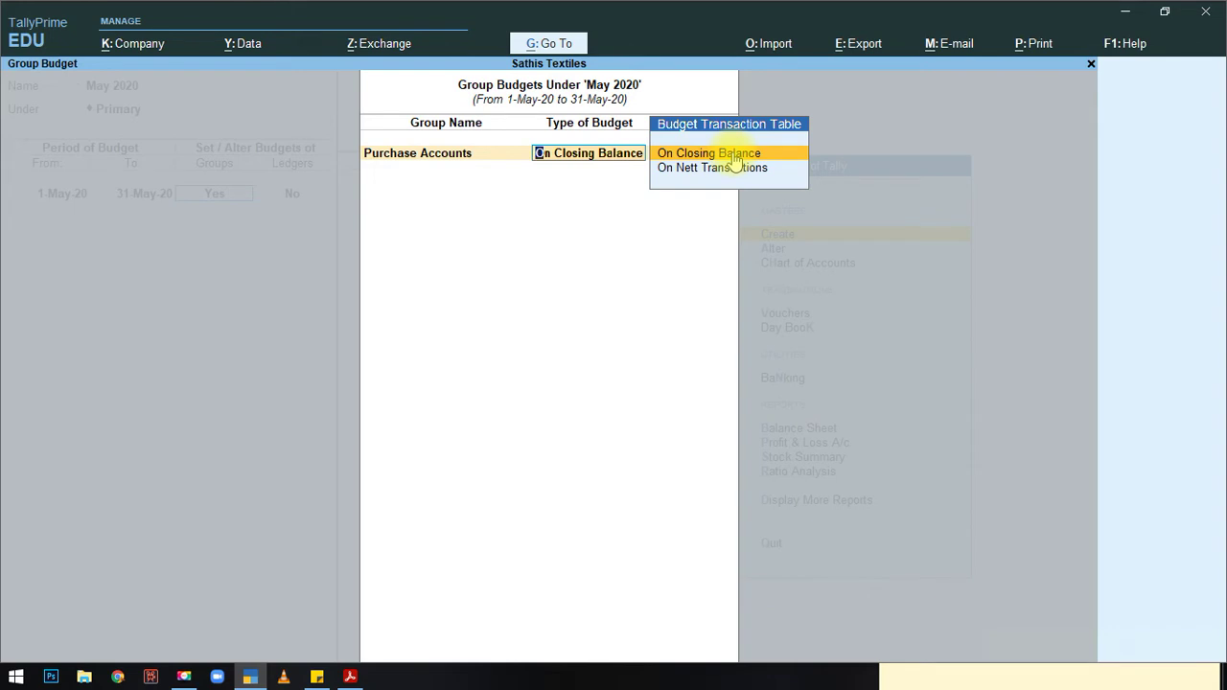
{"action": "key", "text": "Down"}
{"action": "key", "text": "Return"}
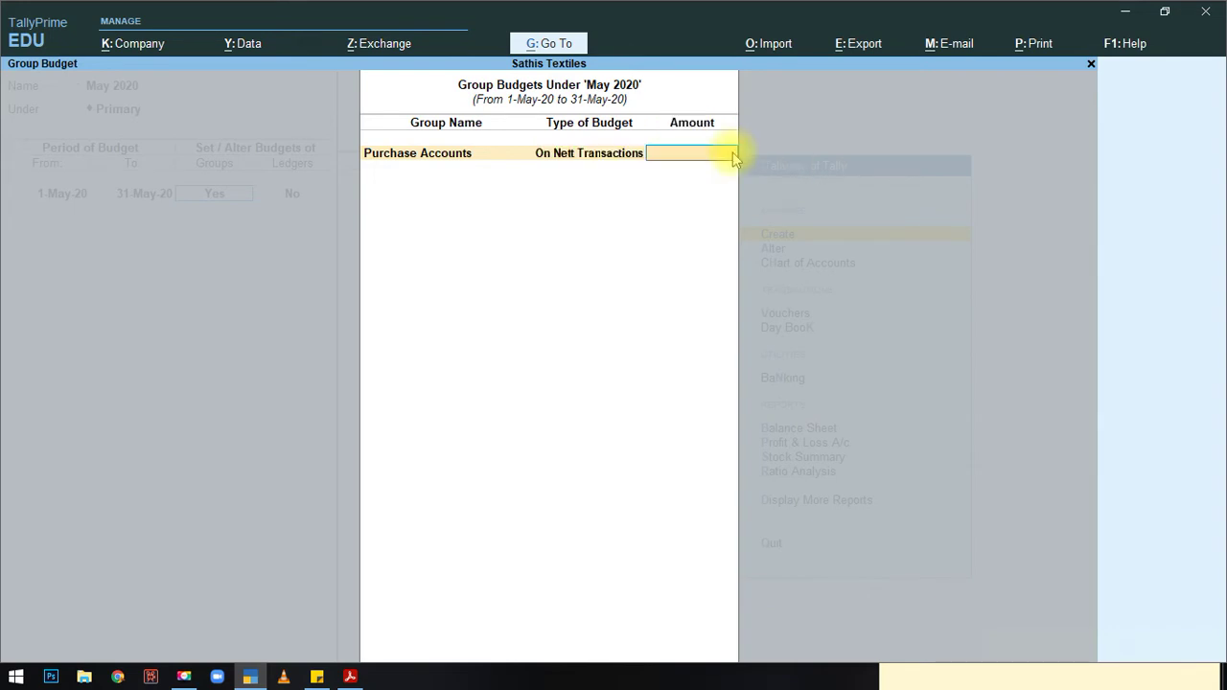
{"action": "type", "text": "100000"}
{"action": "key", "text": "Return"}
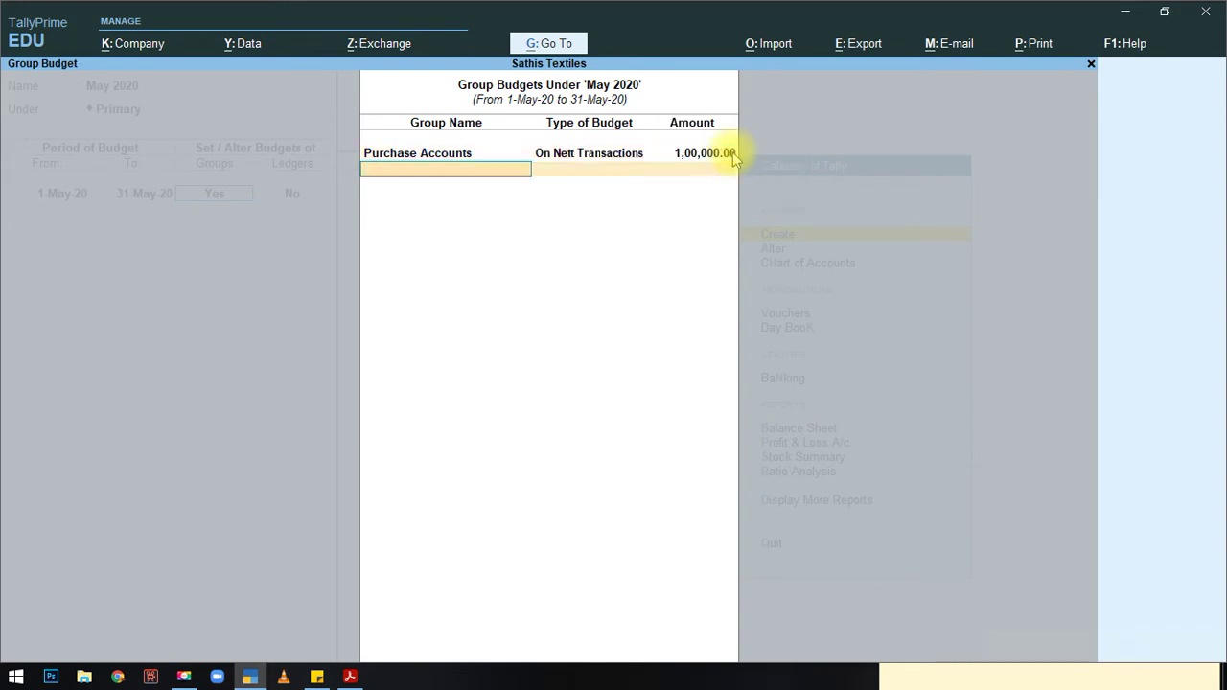
Step: Add the Sales Accounts group to the budget with type On Nett Transactions and an amount of 1,50,000
{"action": "type", "text": "Sa"}
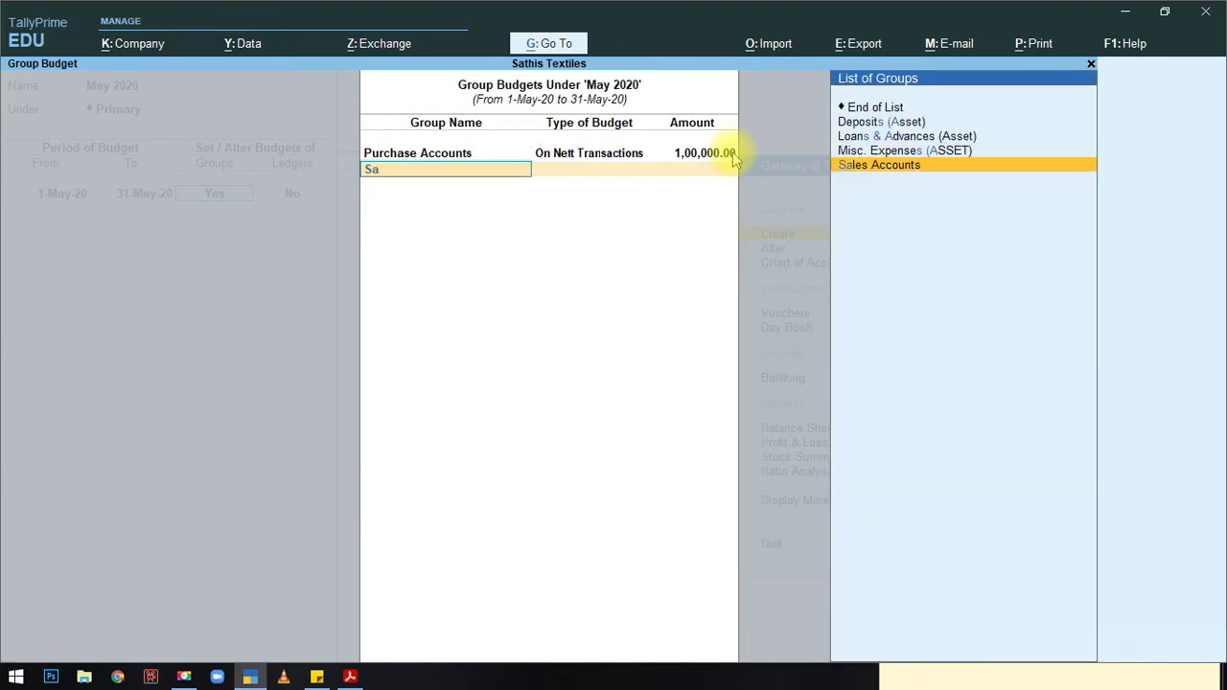
{"action": "type", "text": "le"}
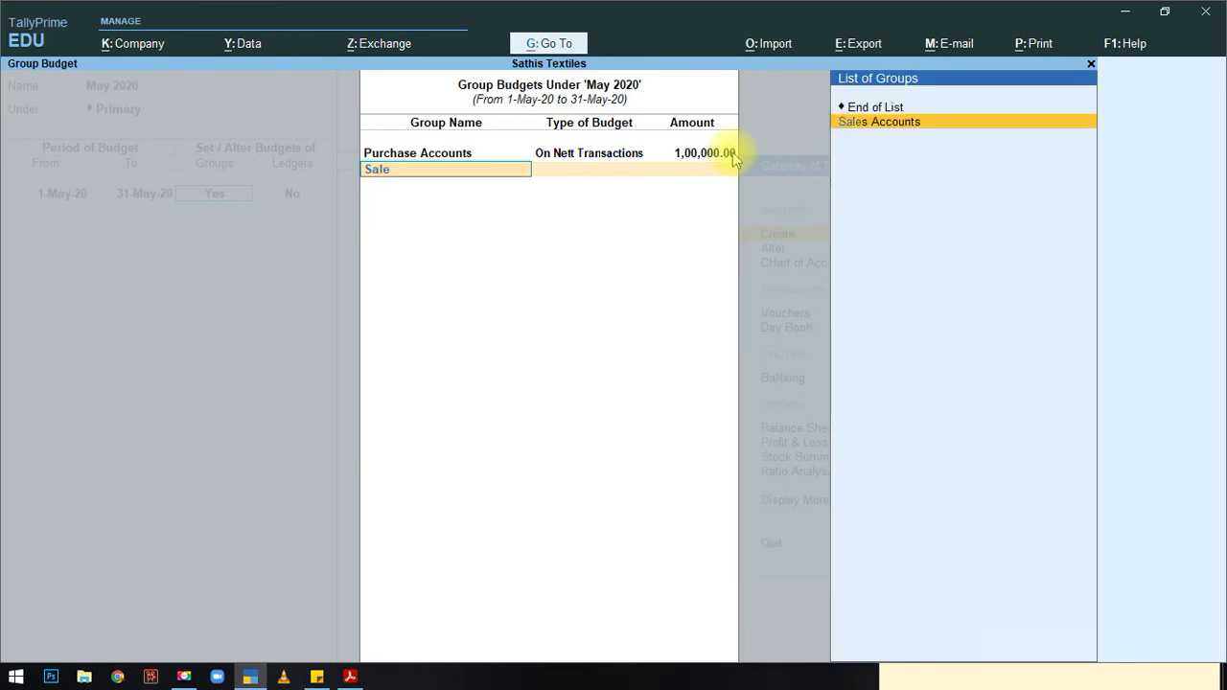
{"action": "key", "text": "Return"}
{"action": "key", "text": "Down"}
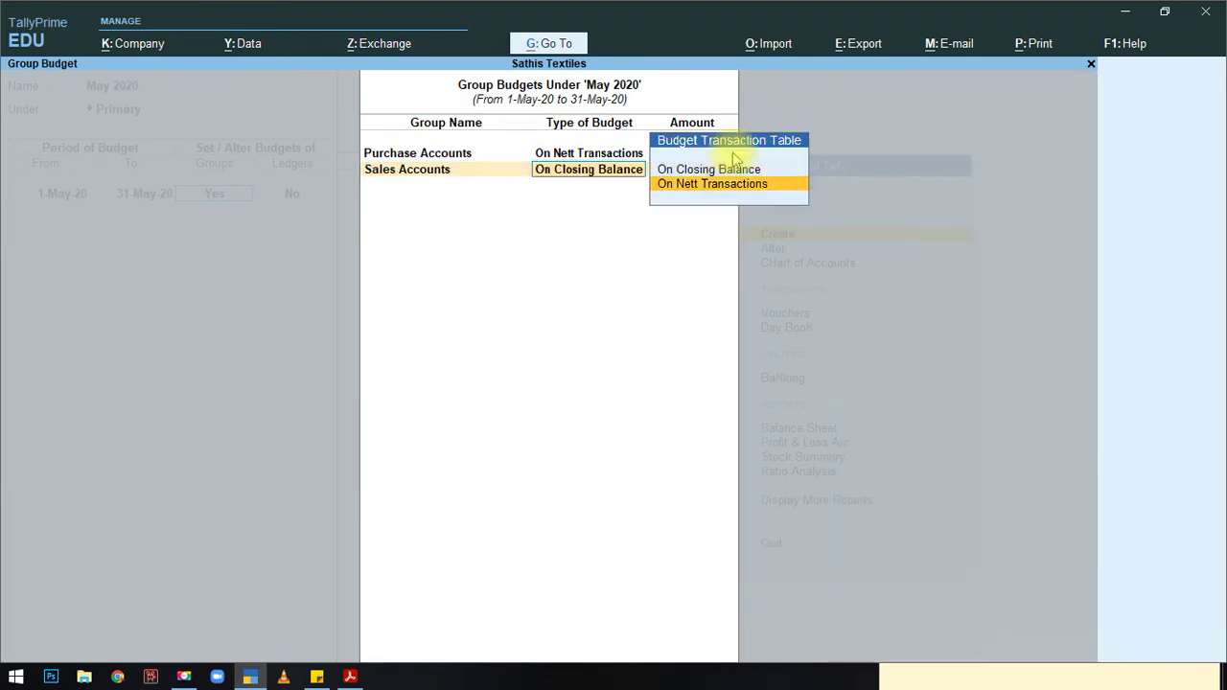
{"action": "key", "text": "Return"}
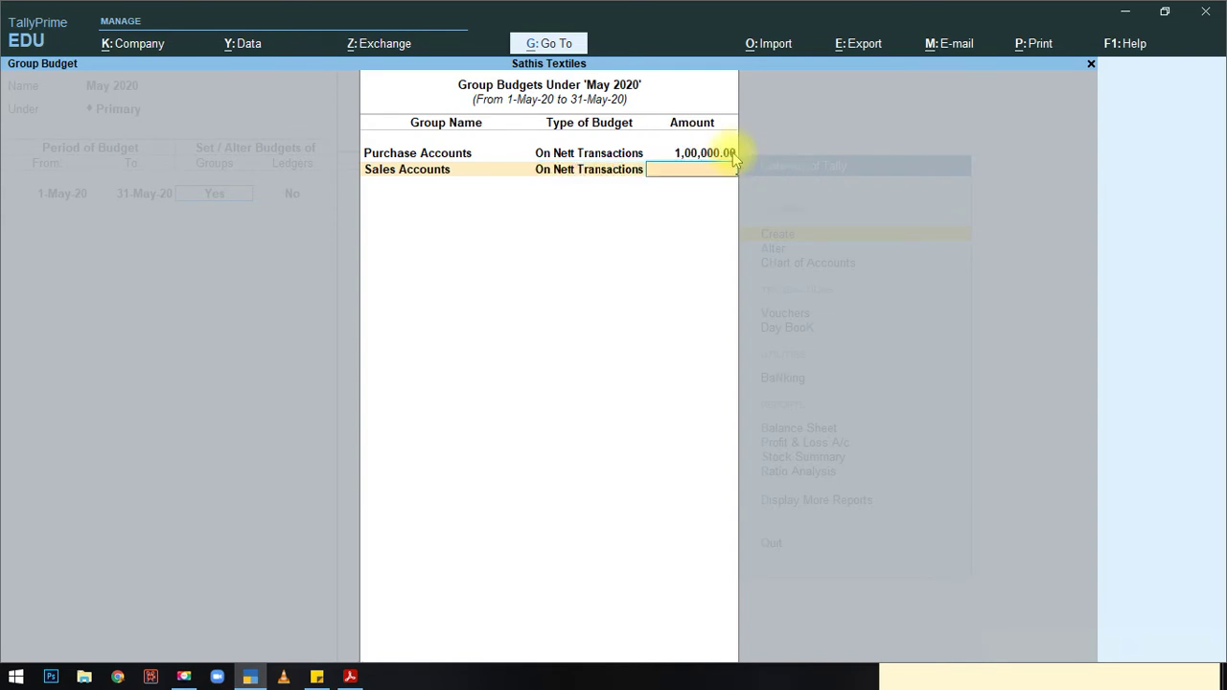
{"action": "type", "text": "150000"}
{"action": "key", "text": "Return"}
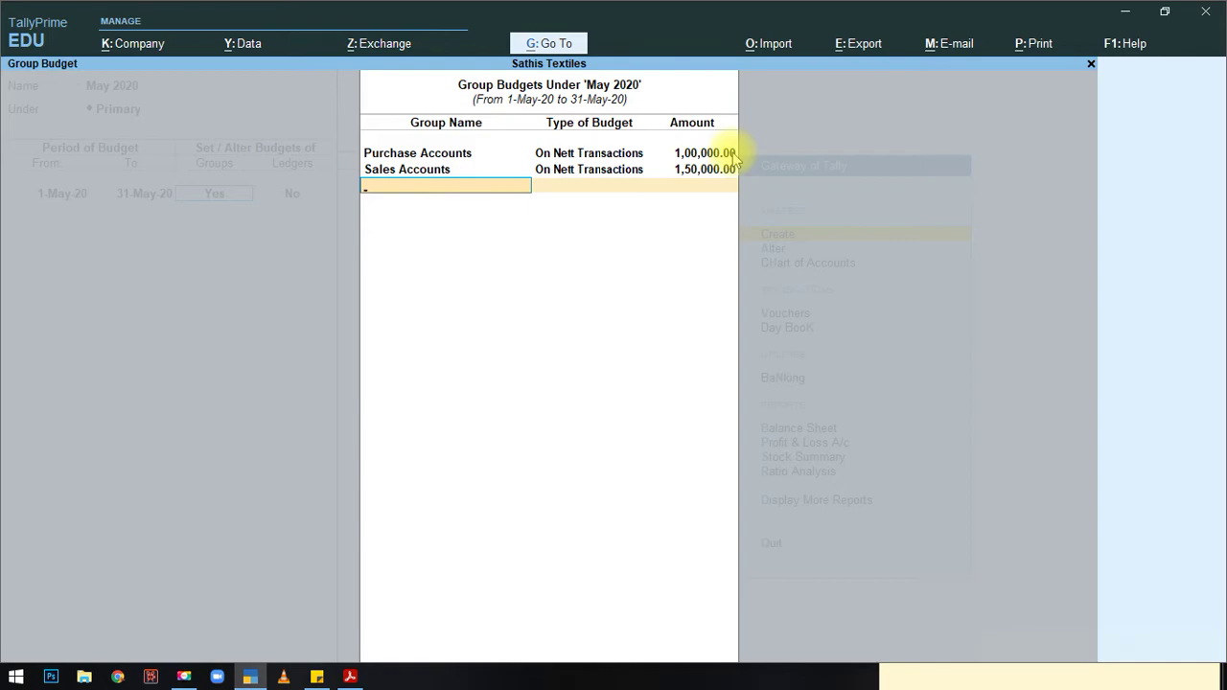
Step: Budget Indirect Expenses at 15,000 on Nett Transactions, dismissing the Windows licence notice and checking the amount in the Acrobat Reader PDF
{"action": "type", "text": "Ind"}
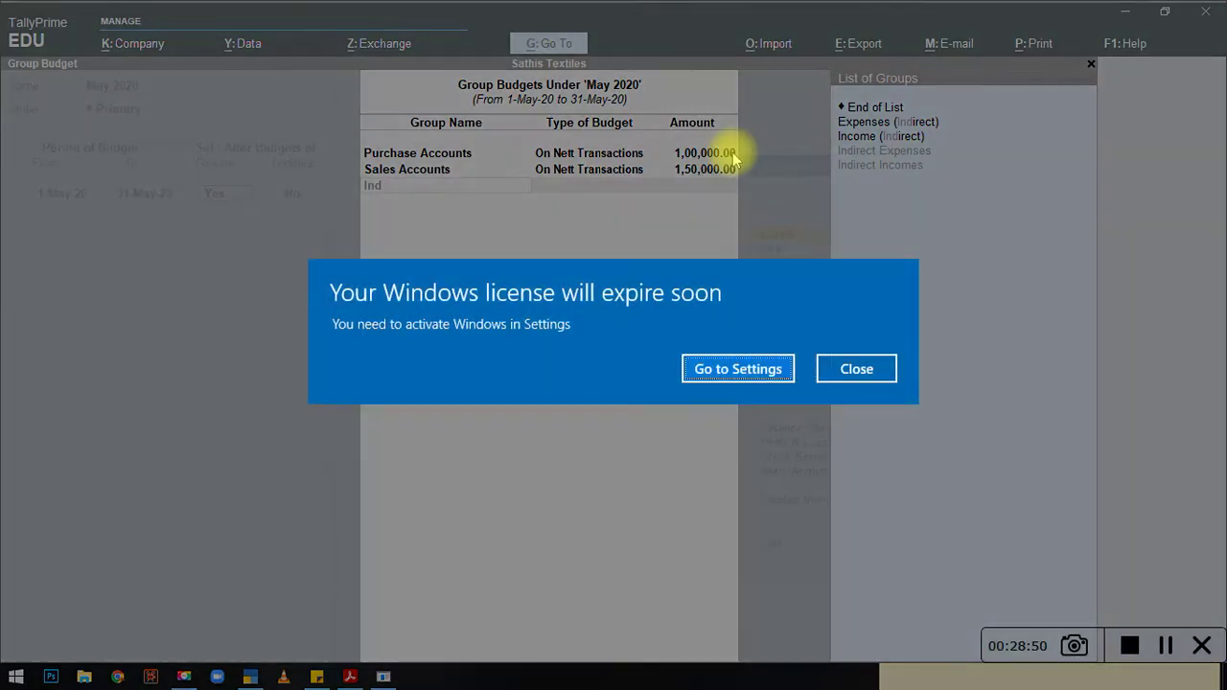
{"action": "left_click", "coordinate": [877, 373]}
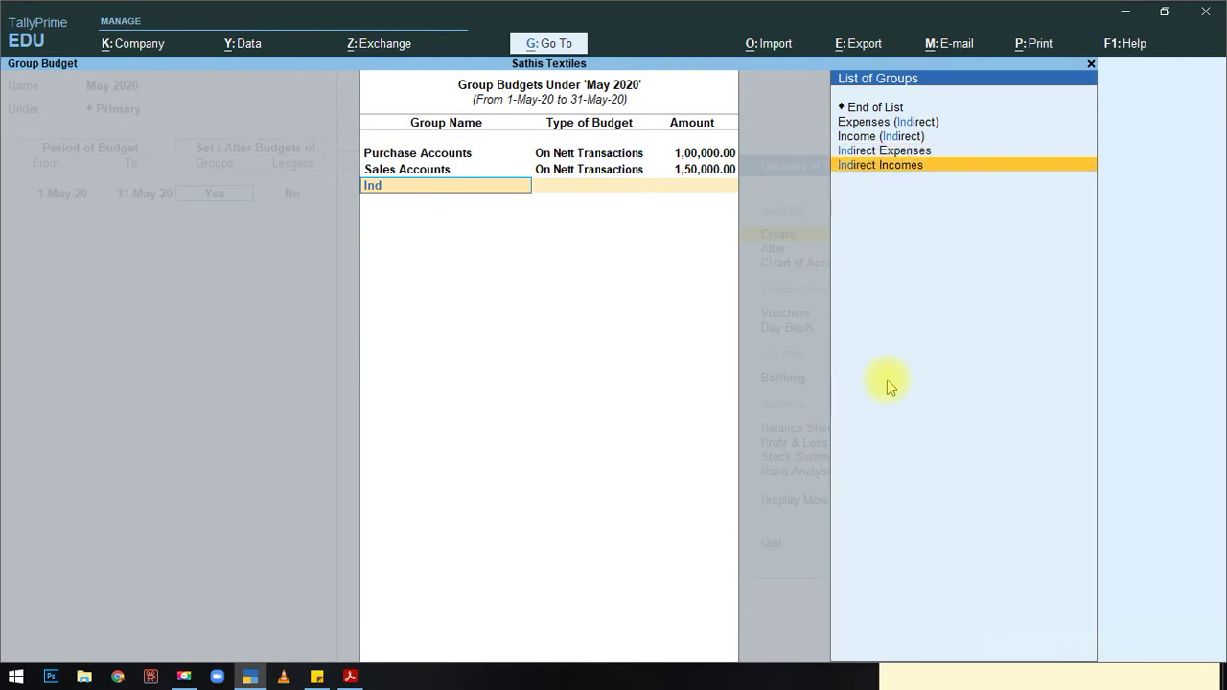
{"action": "key", "text": "Return"}
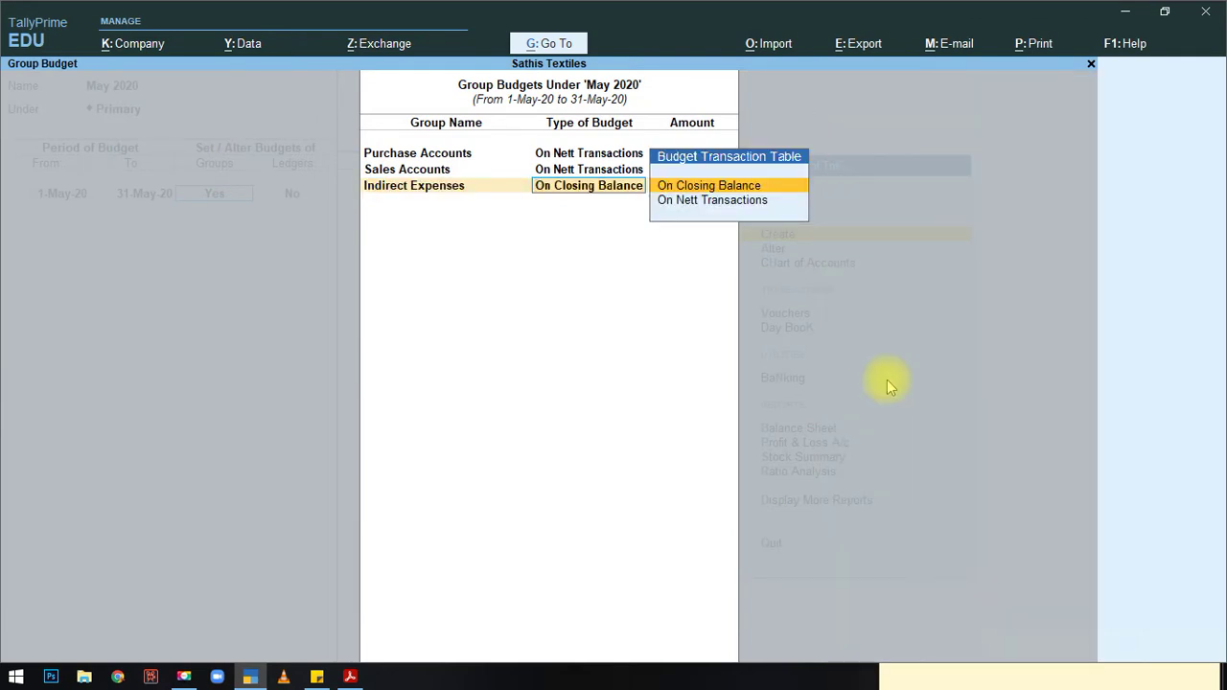
{"action": "key", "text": "Down"}
{"action": "key", "text": "Return"}
{"action": "key", "text": "alt+Tab"}
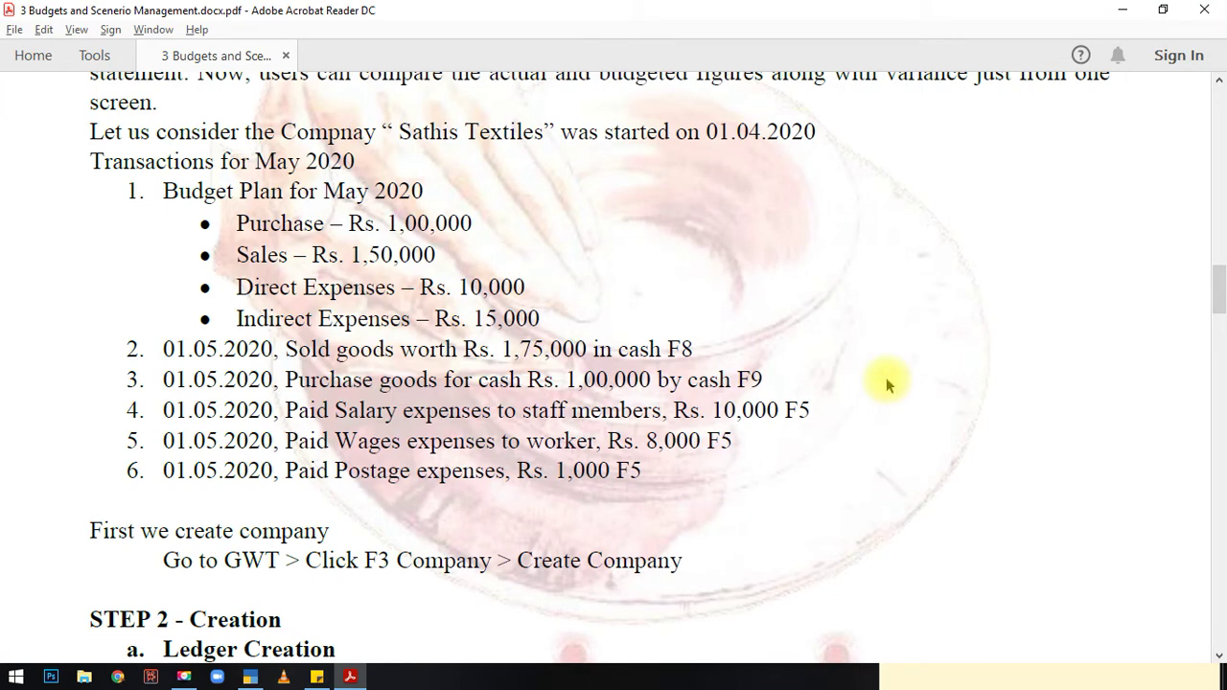
{"action": "key", "text": "alt+Tab"}
{"action": "type", "text": "15000"}
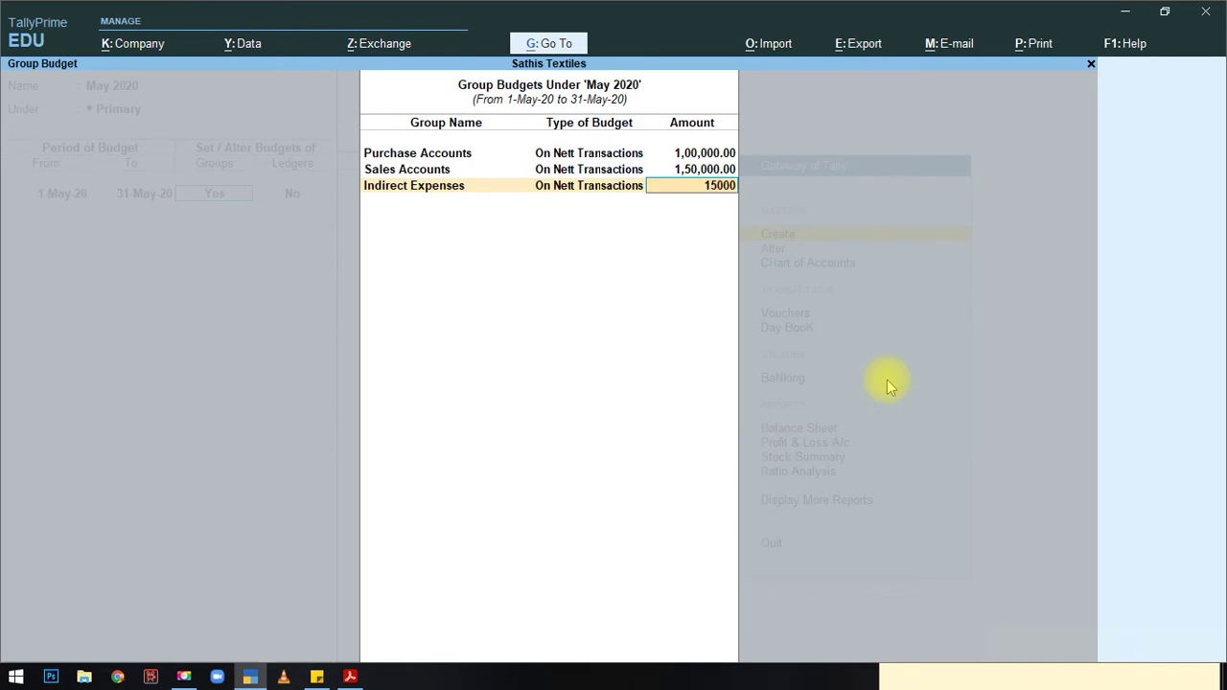
{"action": "key", "text": "Return"}
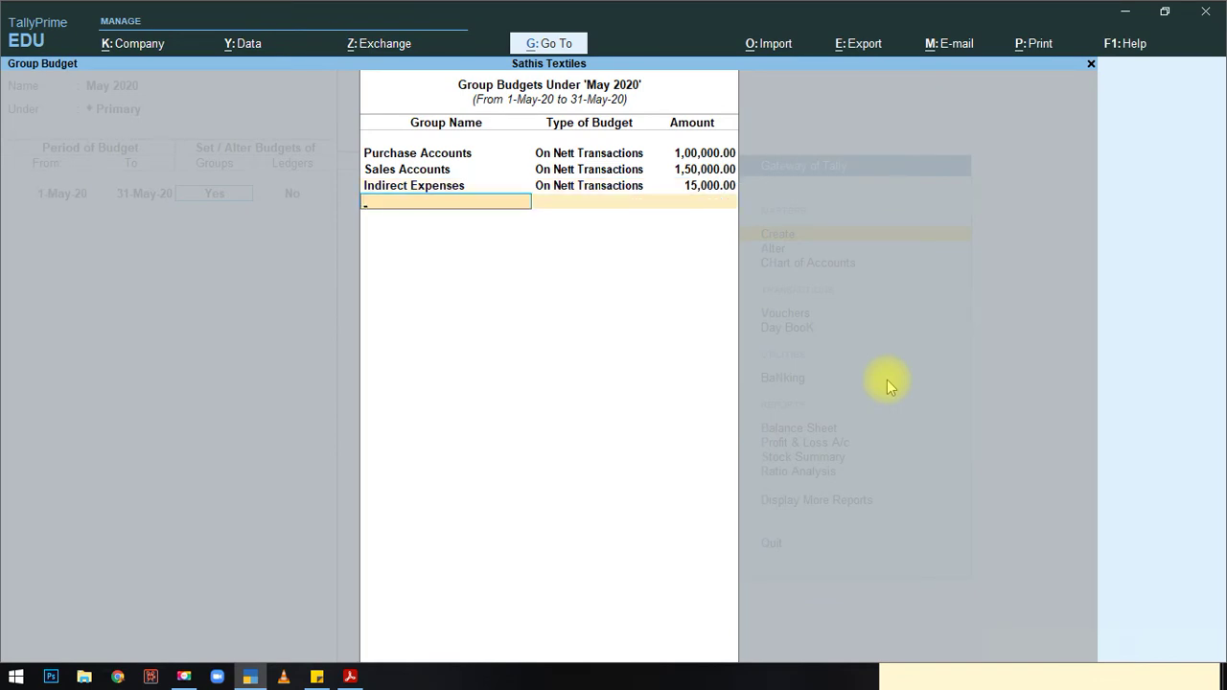
Step: Add the Direct Expenses group with type On Nett Transactions and an amount of 10,000, and finish the group budget list
{"action": "type", "text": "Dire"}
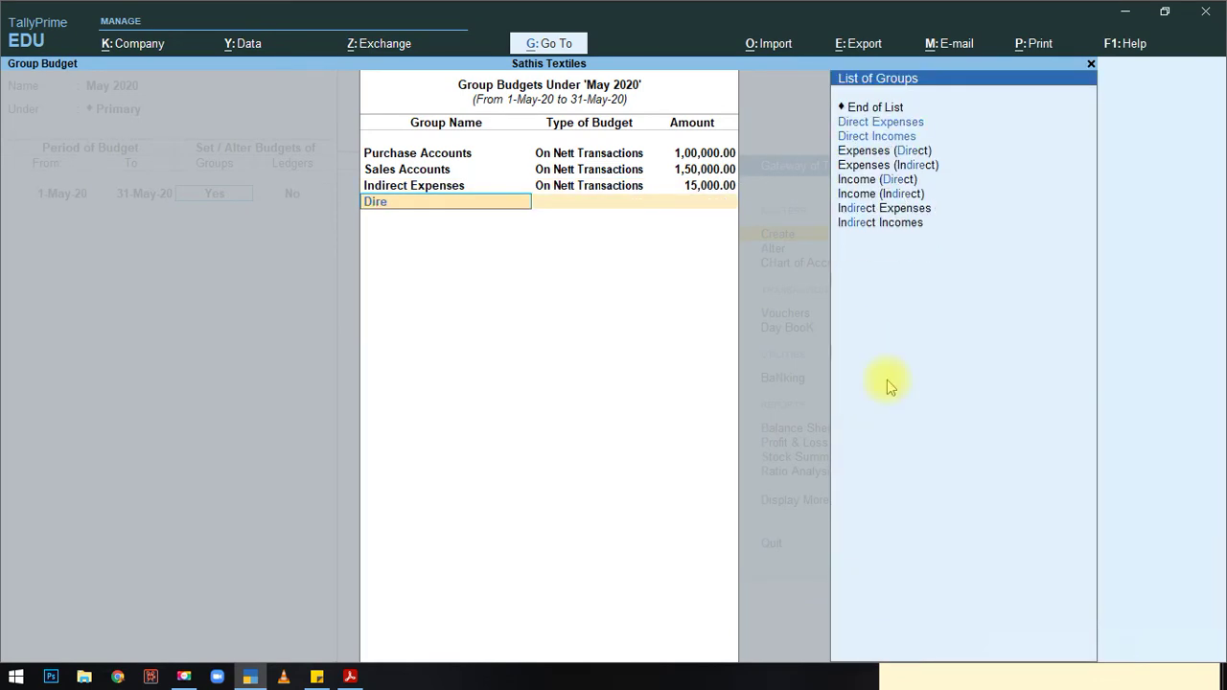
{"action": "key", "text": "Down"}
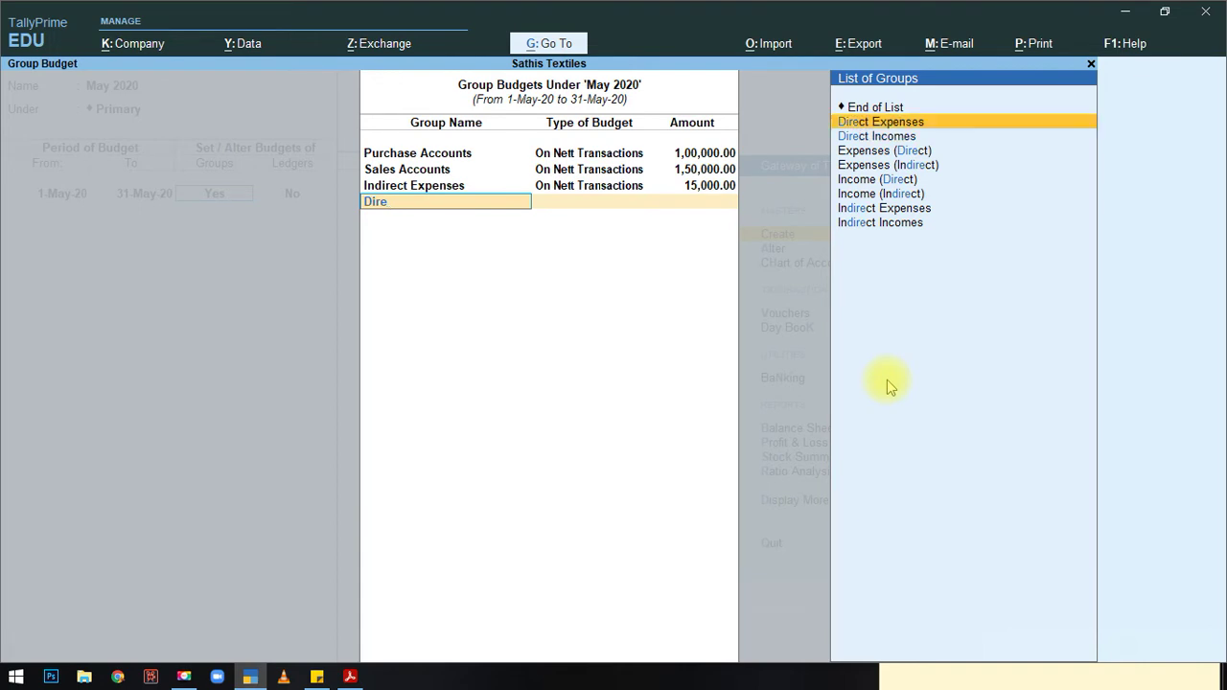
{"action": "key", "text": "Return"}
{"action": "key", "text": "Down"}
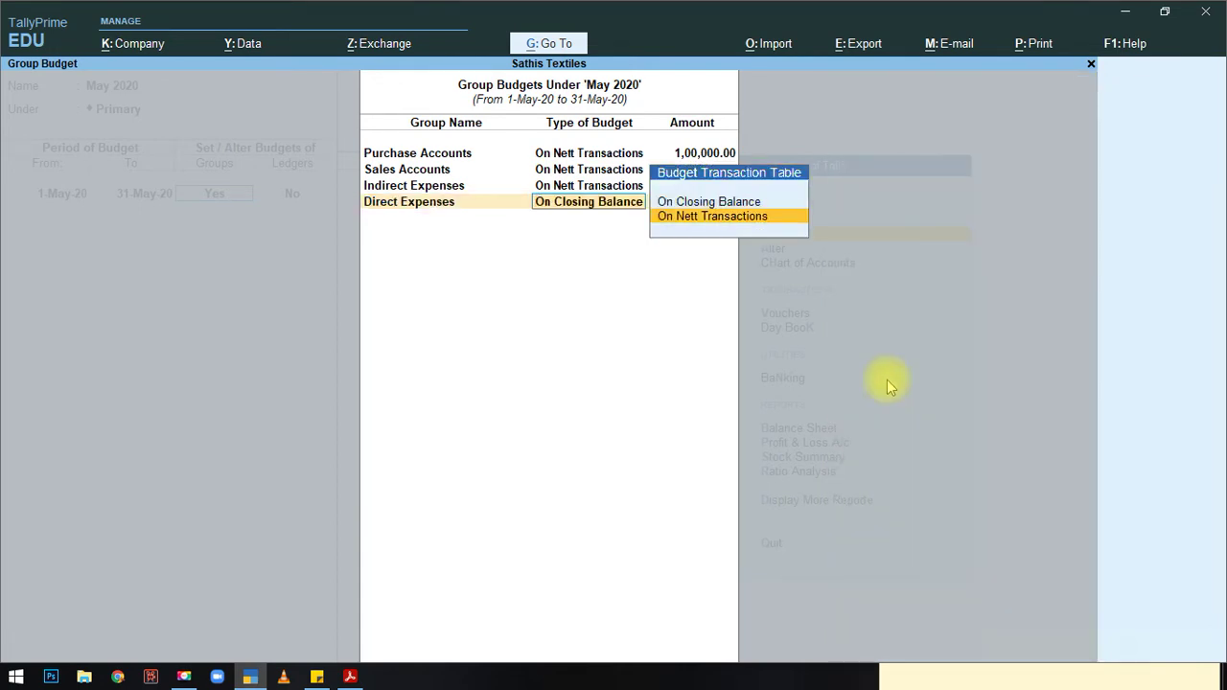
{"action": "key", "text": "Return"}
{"action": "type", "text": "10000"}
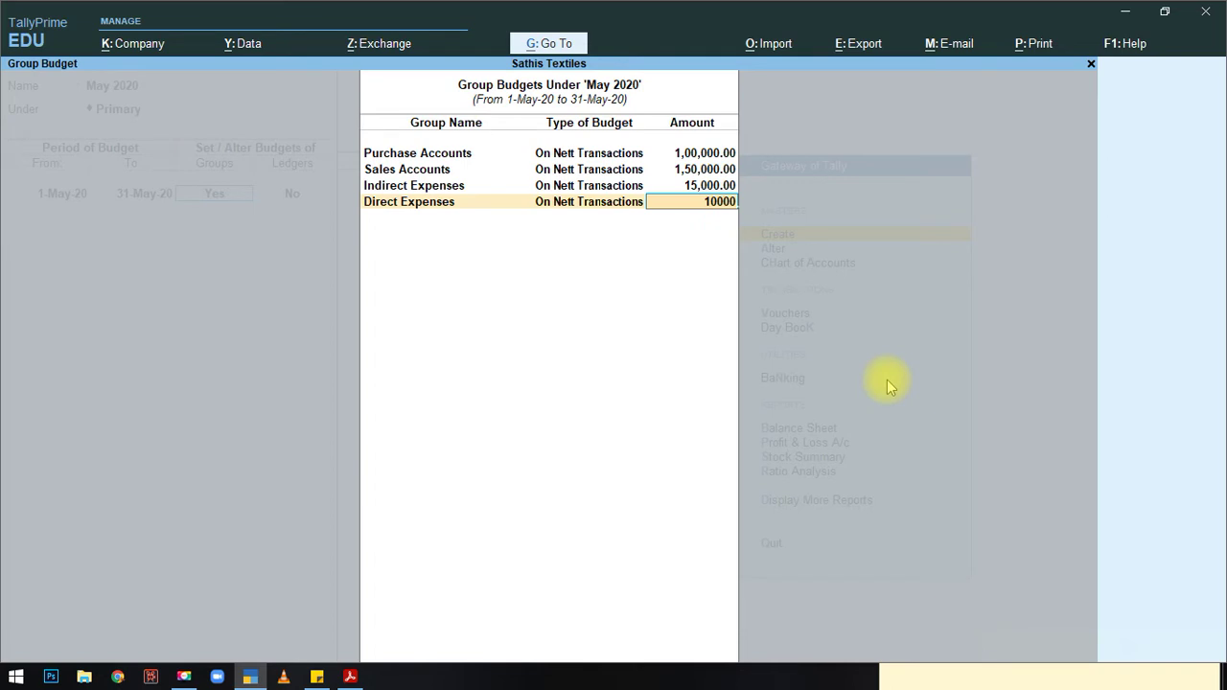
{"action": "key", "text": "Return"}
{"action": "key", "text": "Return"}
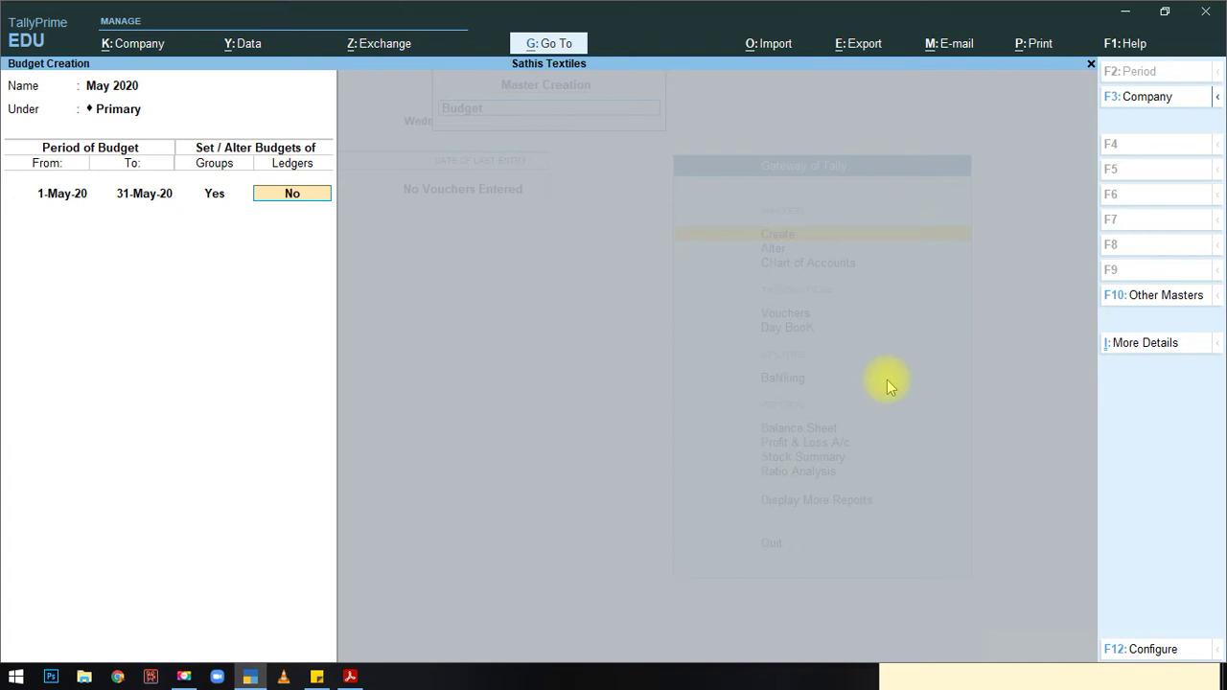
Step: Leave ledger budgets set to No and save the May 2020 budget
{"action": "key", "text": "Return"}
{"action": "key", "text": "Return"}
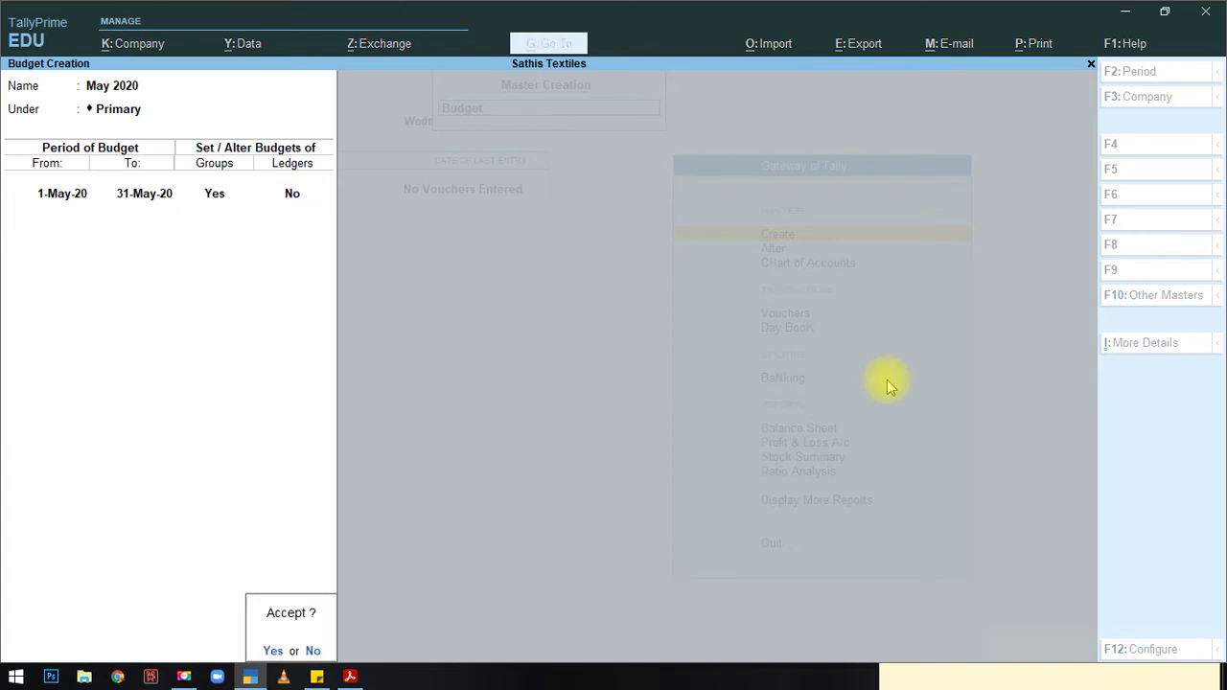
{"action": "left_click", "coordinate": [886, 379]}
{"action": "key", "text": "Return"}
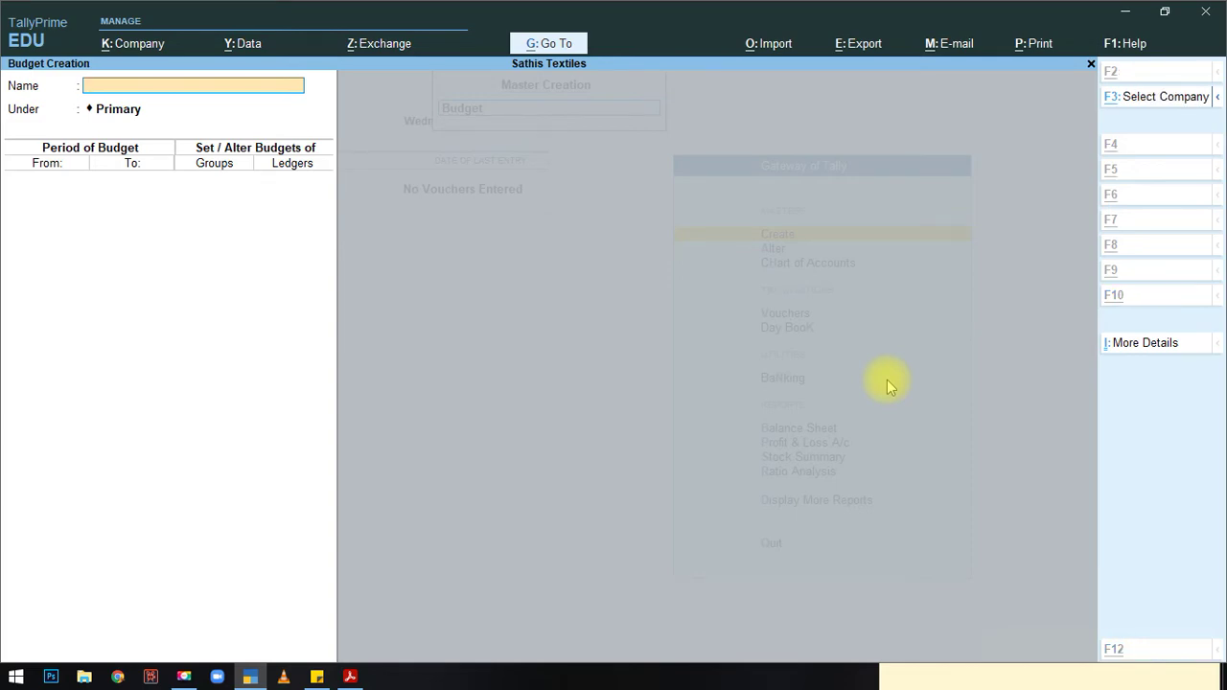
Step: Switch to the Acrobat Reader PDF and read the budget alteration, voucher entry and report viewing instructions
{"action": "key", "text": "alt+Tab"}
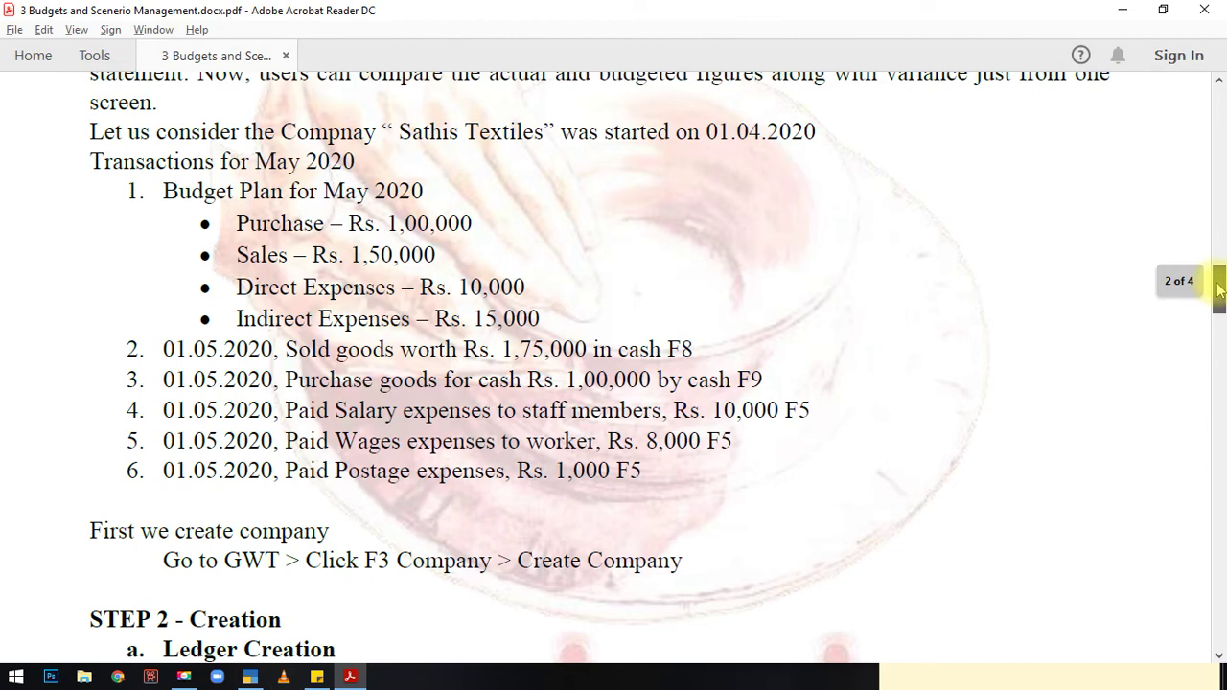
{"action": "left_click_drag", "start_coordinate": [1219, 289], "coordinate": [1221, 391]}
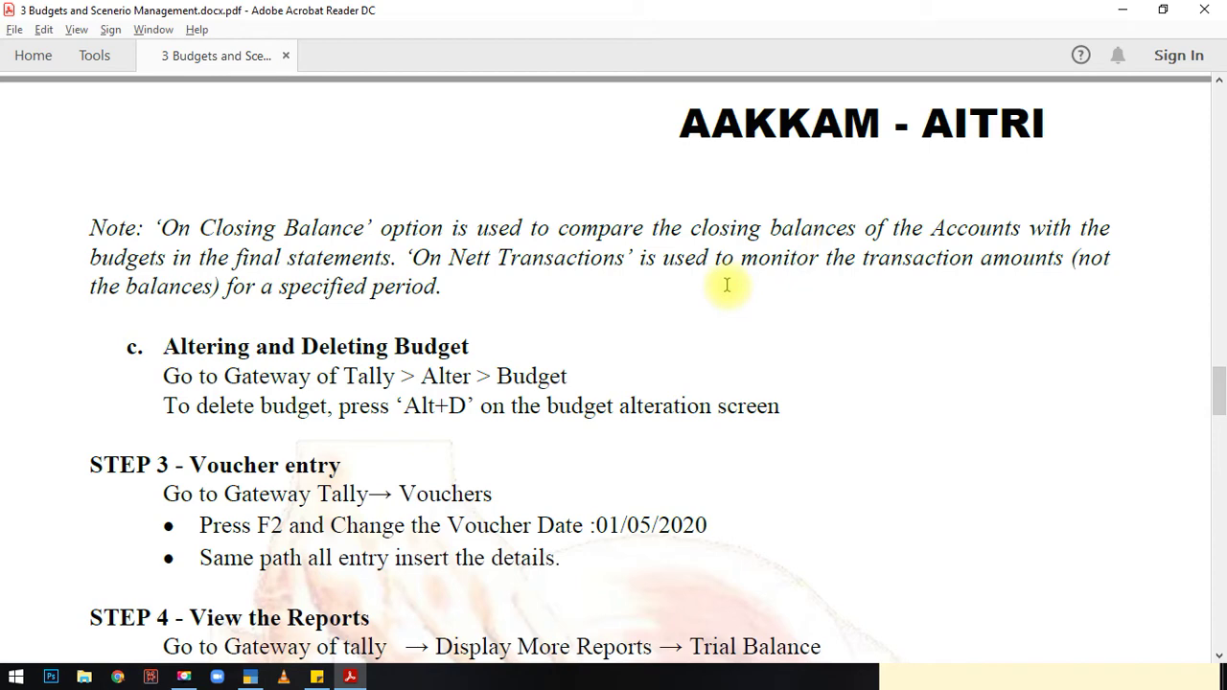
{"action": "scroll", "coordinate": [727, 285], "scroll_direction": "down", "scroll_amount": 3}
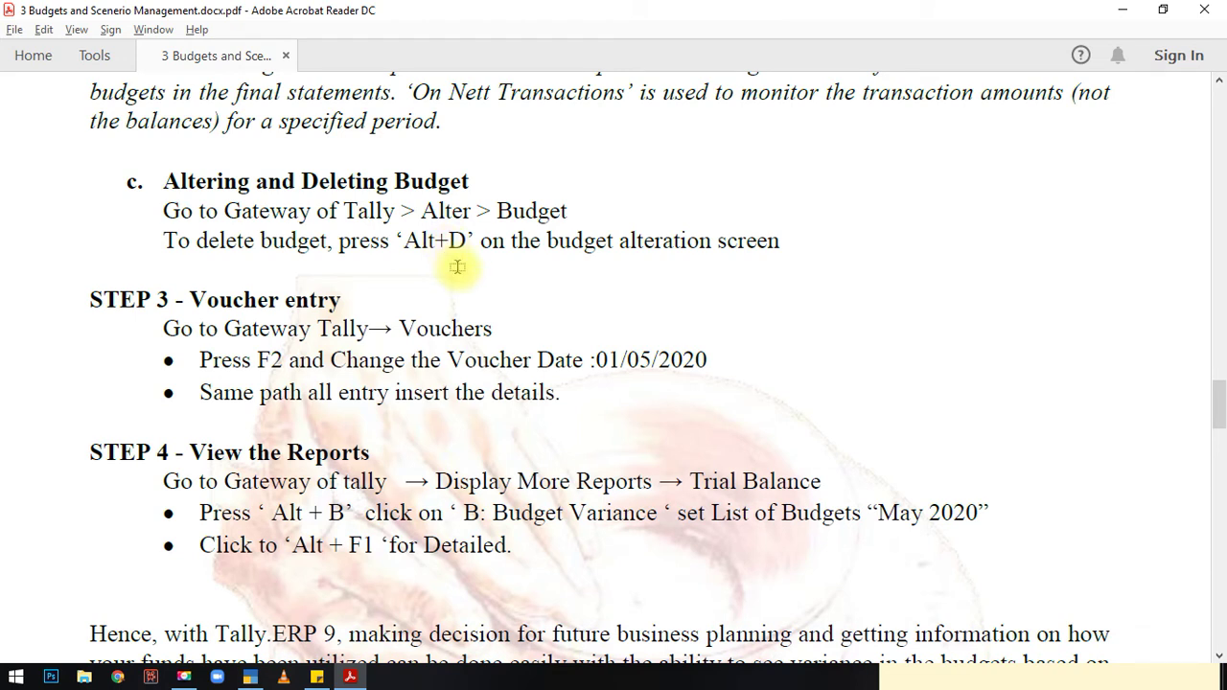
Step: Switch to TallyPrime and open the May 2020 budget for alteration, closing the Windows activation settings that interrupt
{"action": "key", "text": "alt+Tab"}
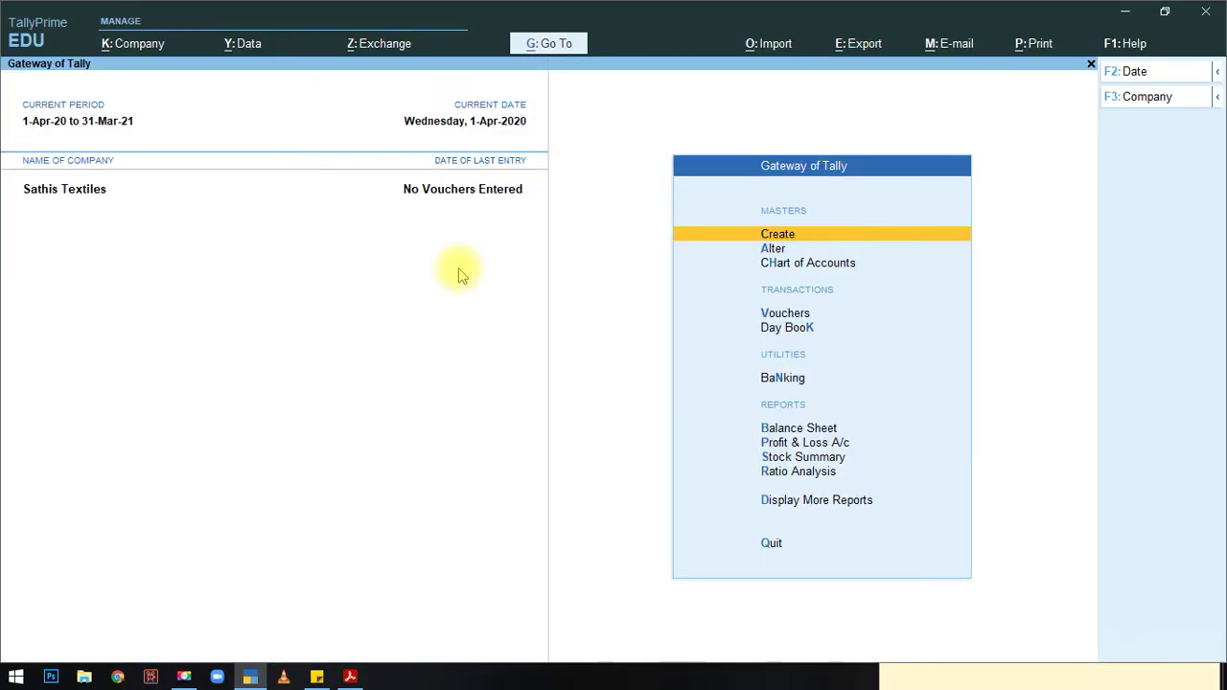
{"action": "key", "text": "Down"}
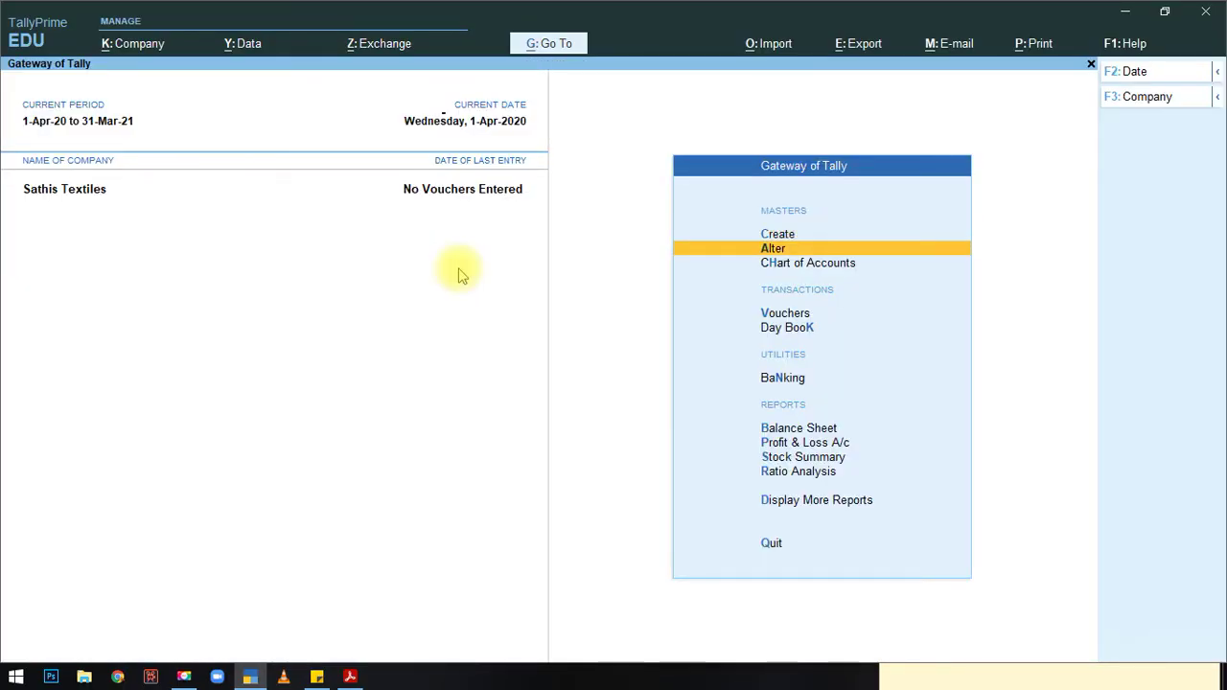
{"action": "key", "text": "Return"}
{"action": "key", "text": "Down"}
{"action": "key", "text": "Down"}
{"action": "key", "text": "Down"}
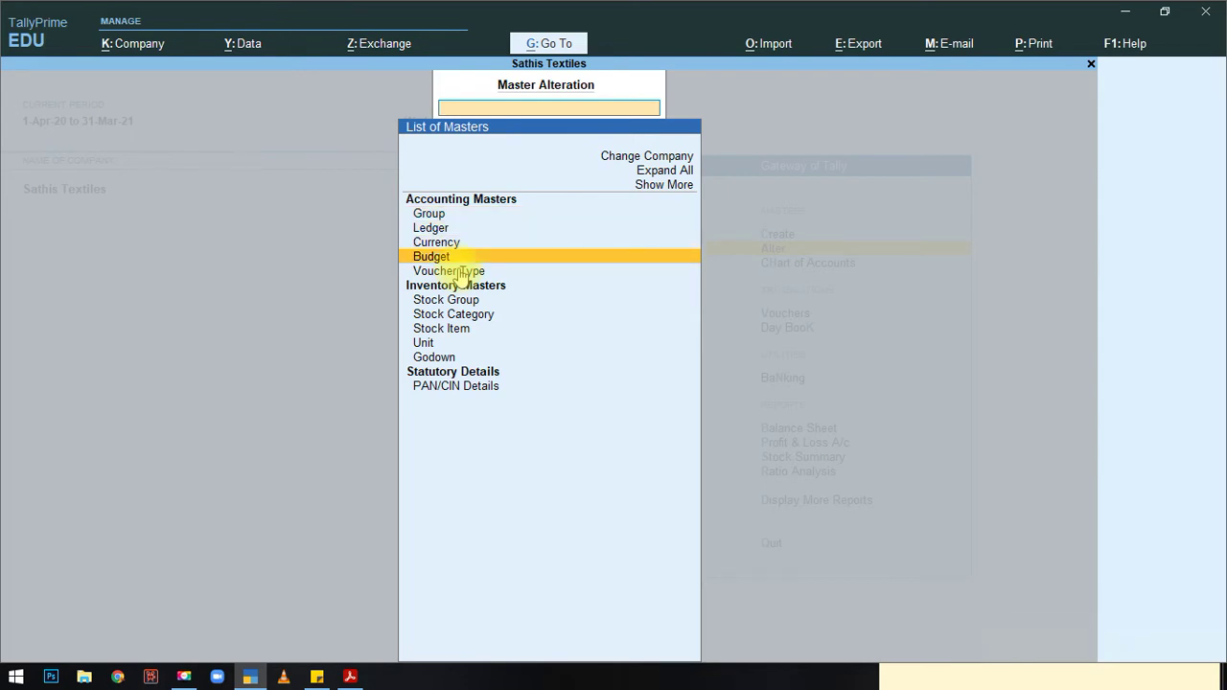
{"action": "key", "text": "Return"}
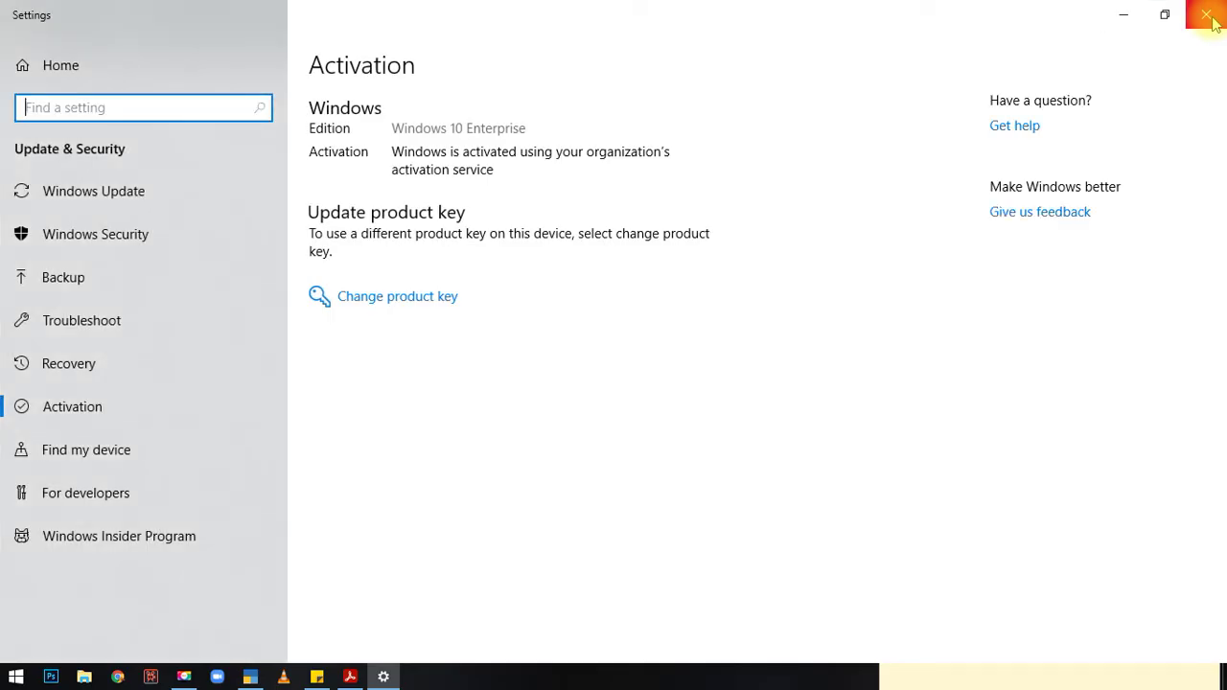
{"action": "left_click", "coordinate": [1208, 17]}
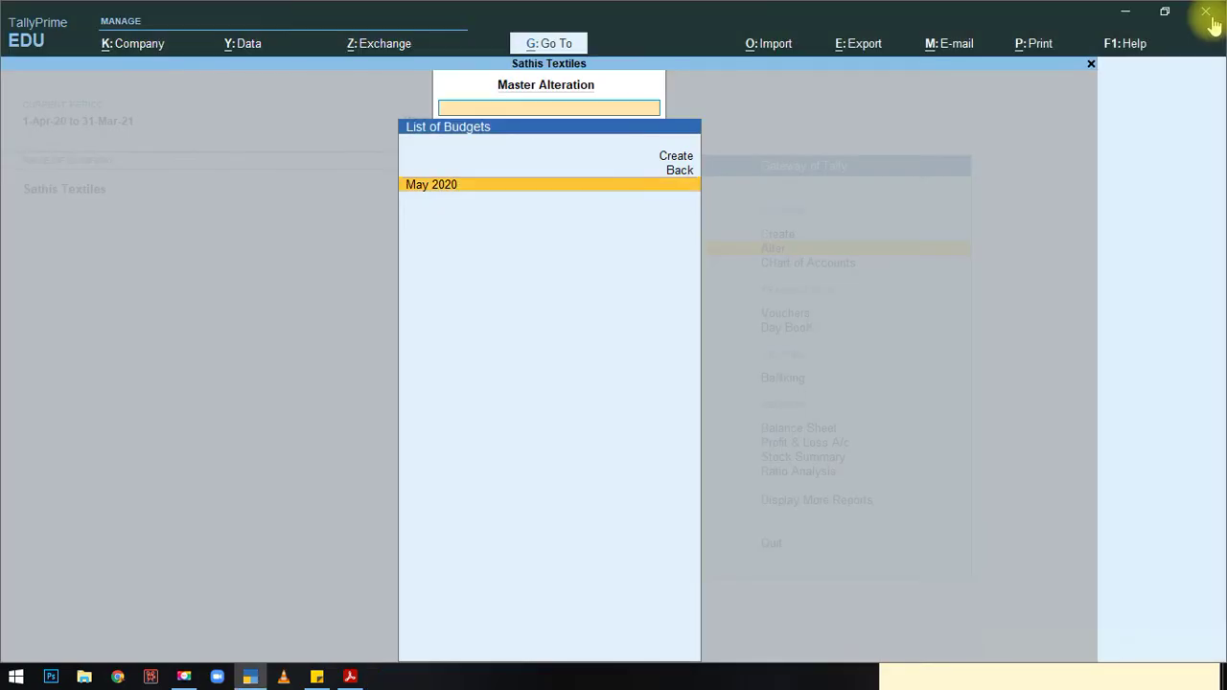
{"action": "key", "text": "Return"}
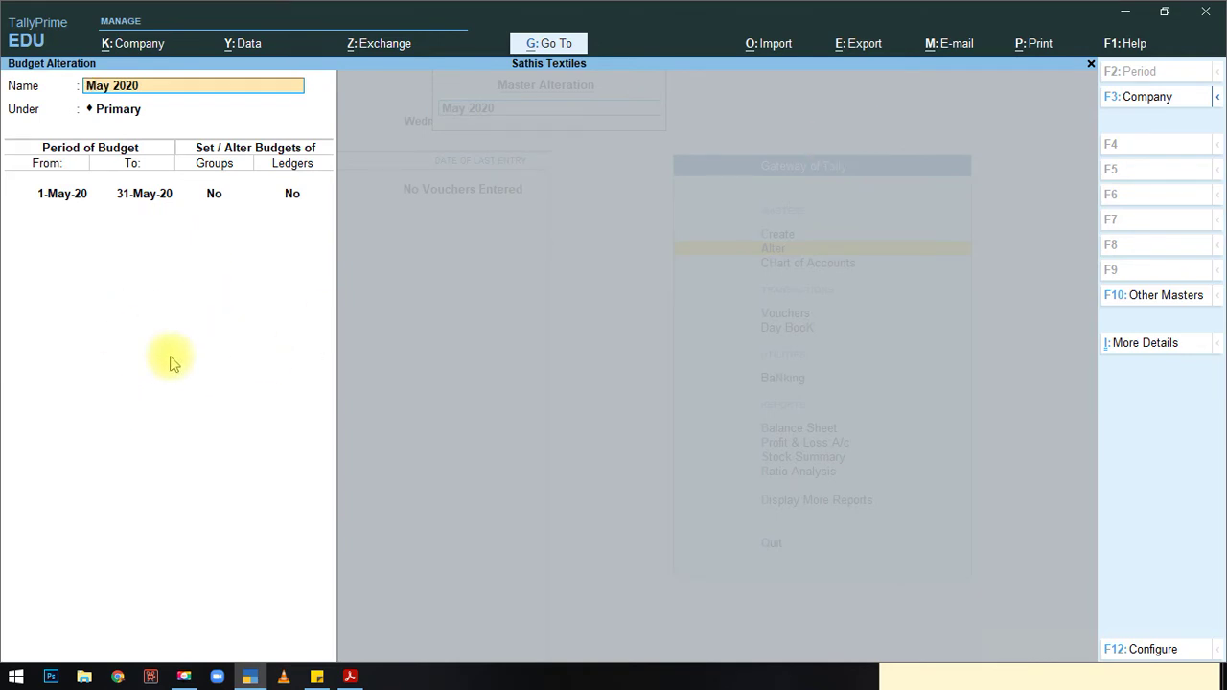
Step: Request deletion of the May 2020 budget, decline it, return to the Gateway of Tally and dismiss the Windows licence notice
{"action": "key", "text": "alt+d"}
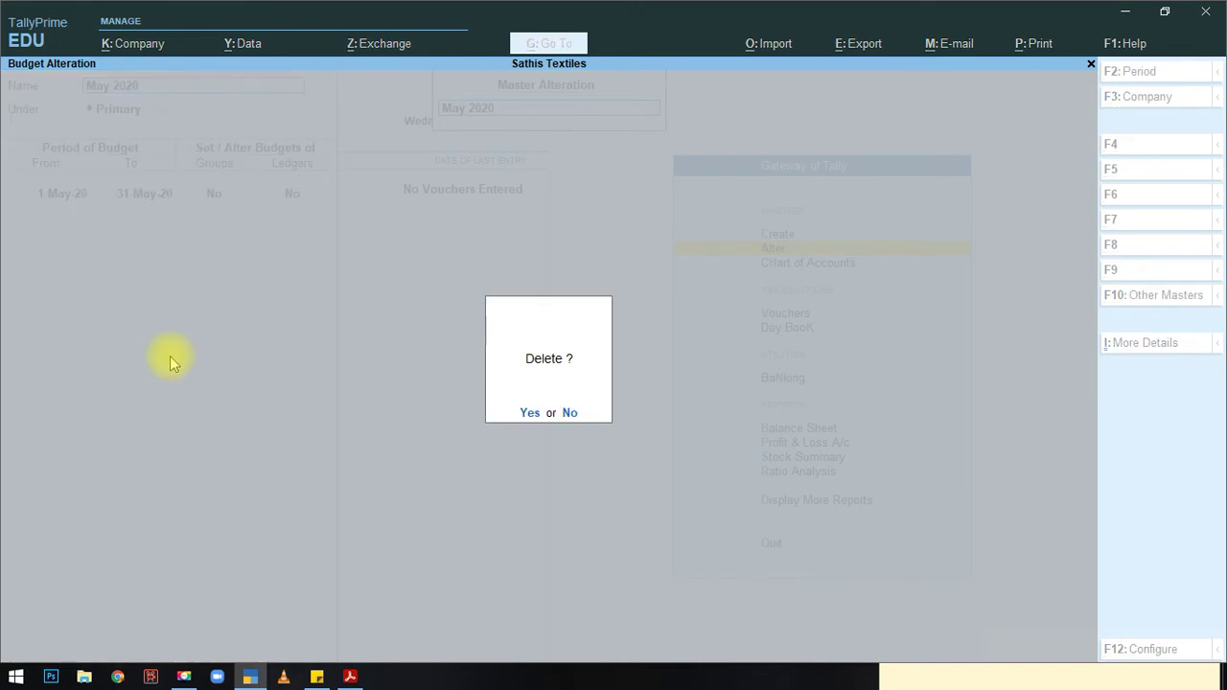
{"action": "left_click", "coordinate": [570, 413]}
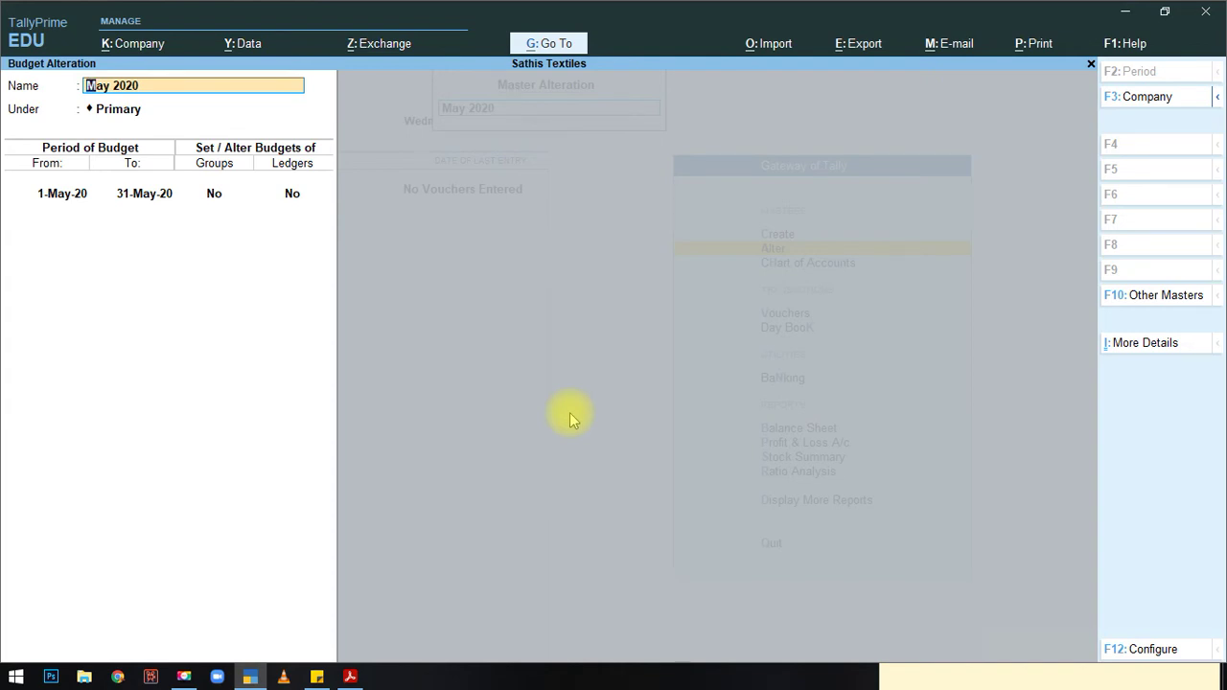
{"action": "key", "text": "BackSpace"}
{"action": "key", "text": "Escape"}
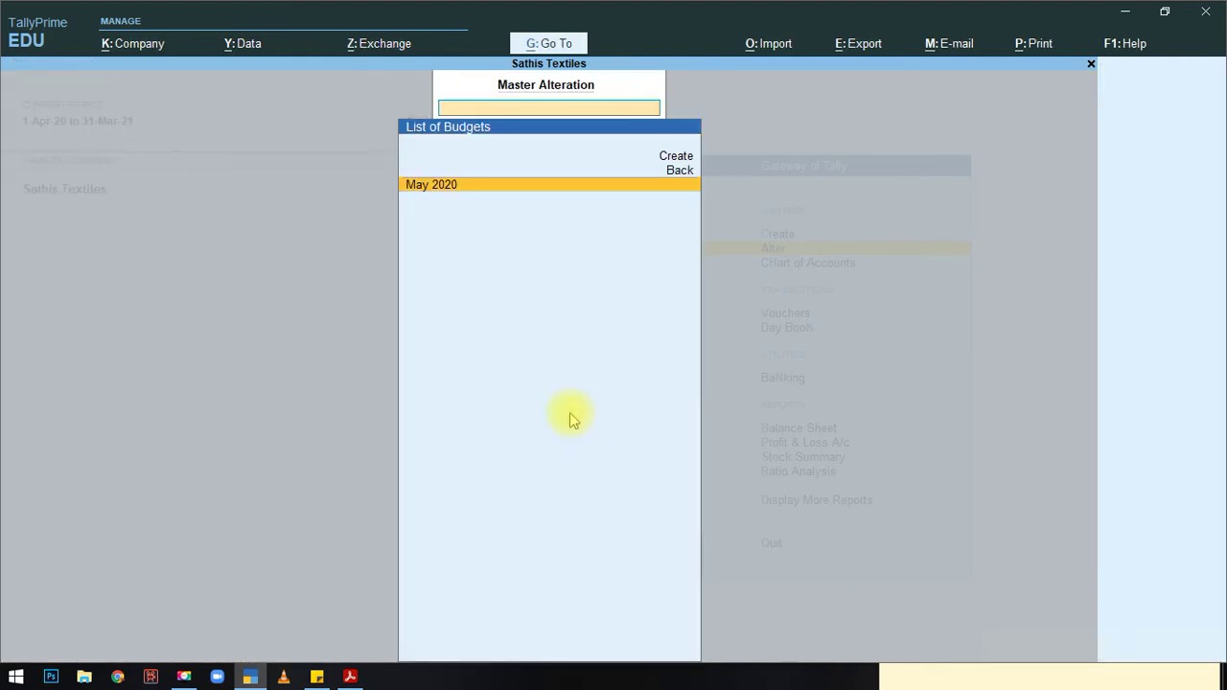
{"action": "key", "text": "Escape"}
{"action": "key", "text": "Escape"}
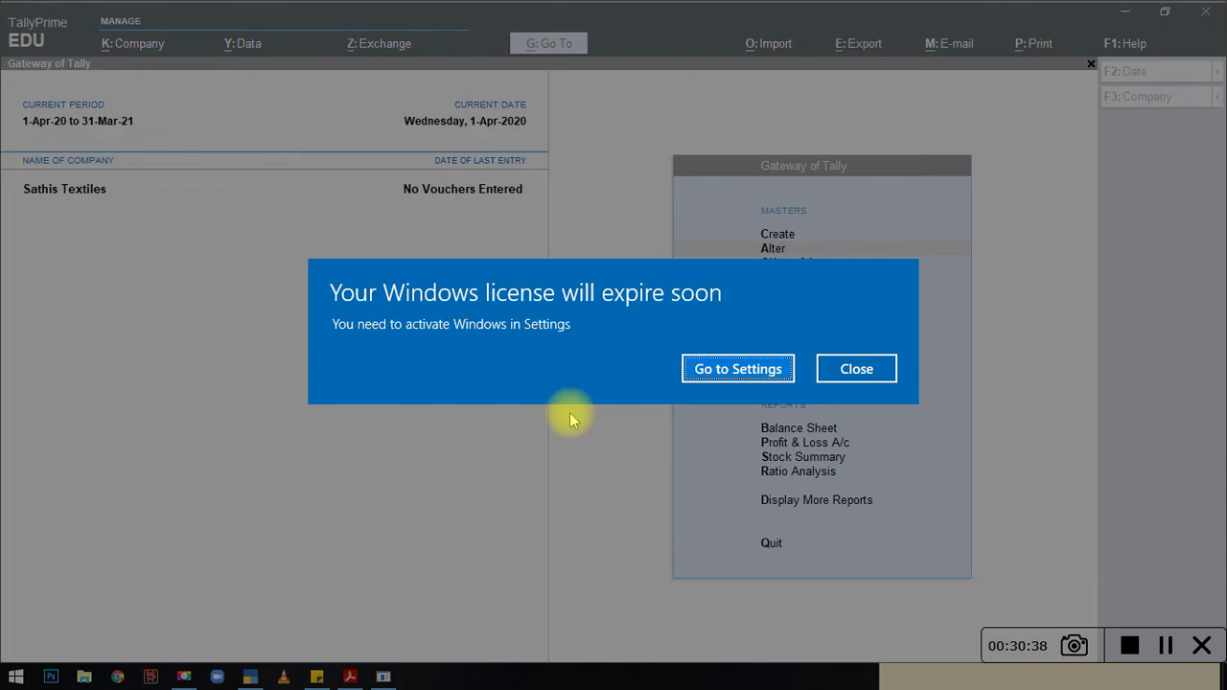
{"action": "left_click", "coordinate": [856, 369]}
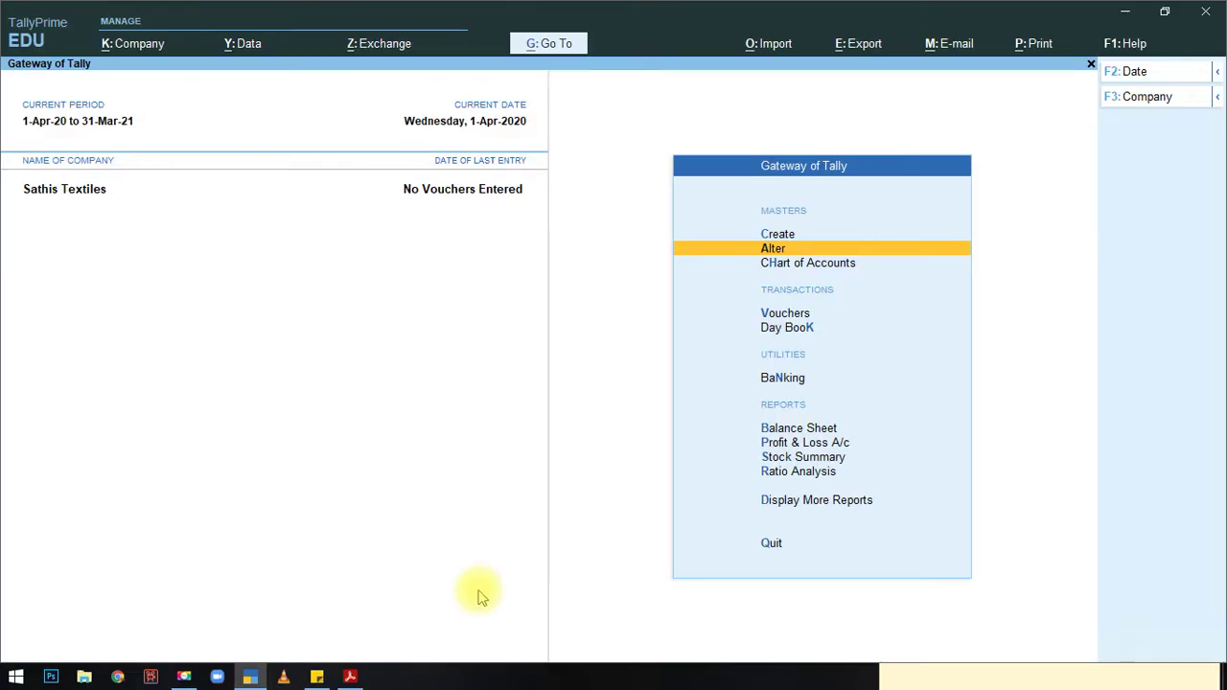
Step: Switch to the Acrobat Reader PDF and read the May 2020 transaction list, dismissing the Windows licence notice
{"action": "left_click", "coordinate": [350, 677]}
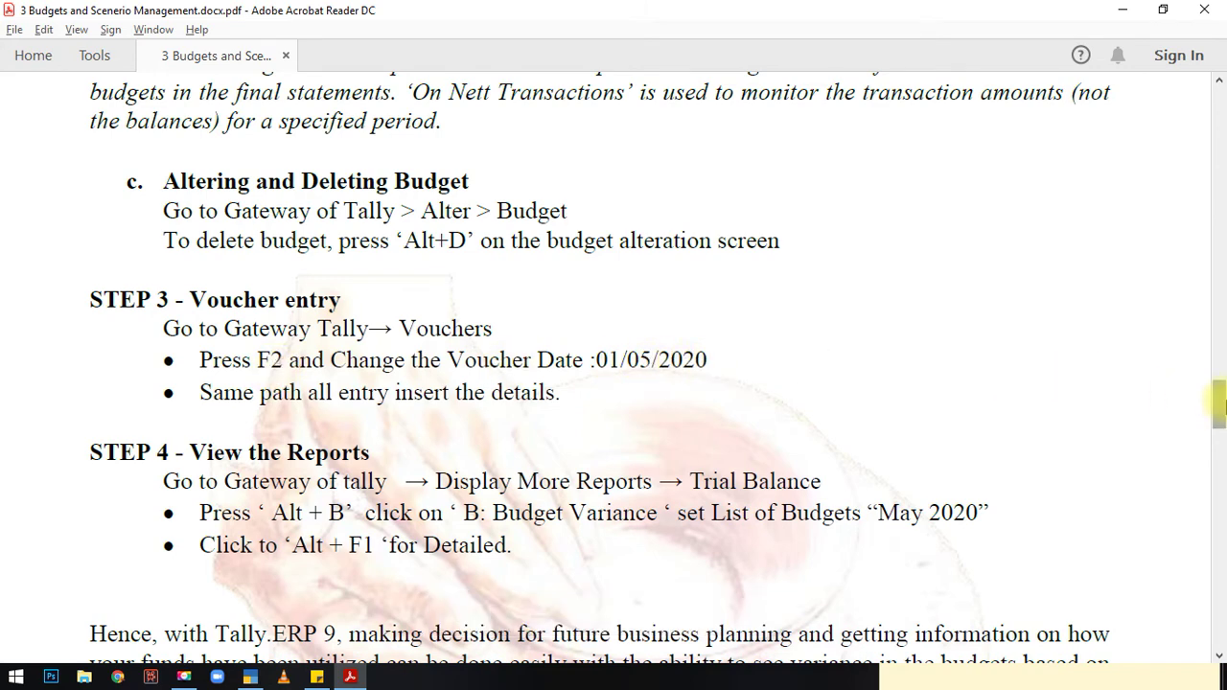
{"action": "left_click_drag", "start_coordinate": [1221, 403], "coordinate": [1221, 294]}
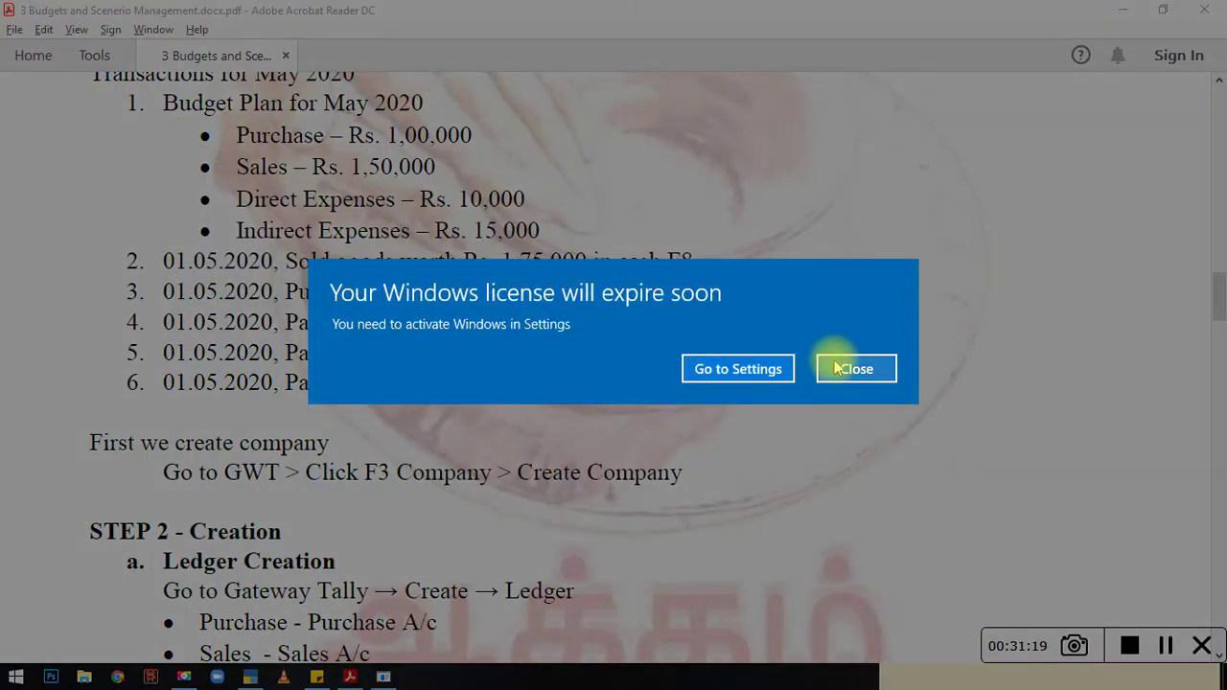
{"action": "left_click", "coordinate": [837, 368]}
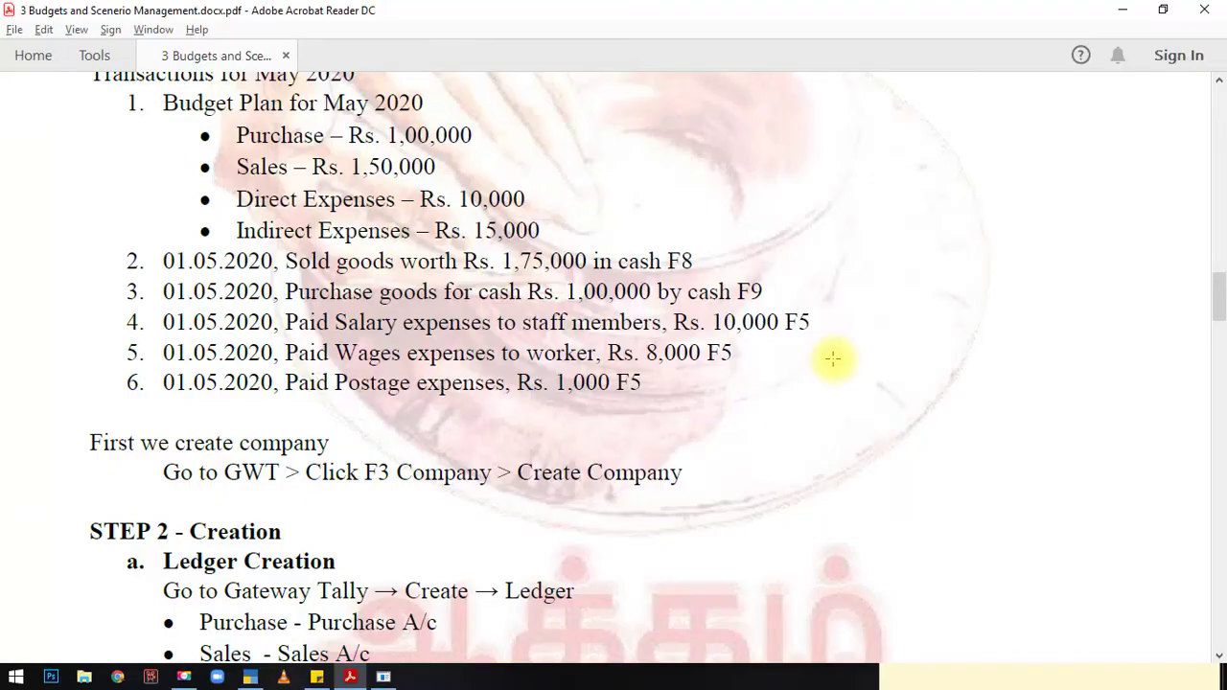
Step: Switch to TallyPrime and start a Sales voucher, checking the cash sale transaction in the Acrobat Reader PDF
{"action": "key", "text": "alt+Tab"}
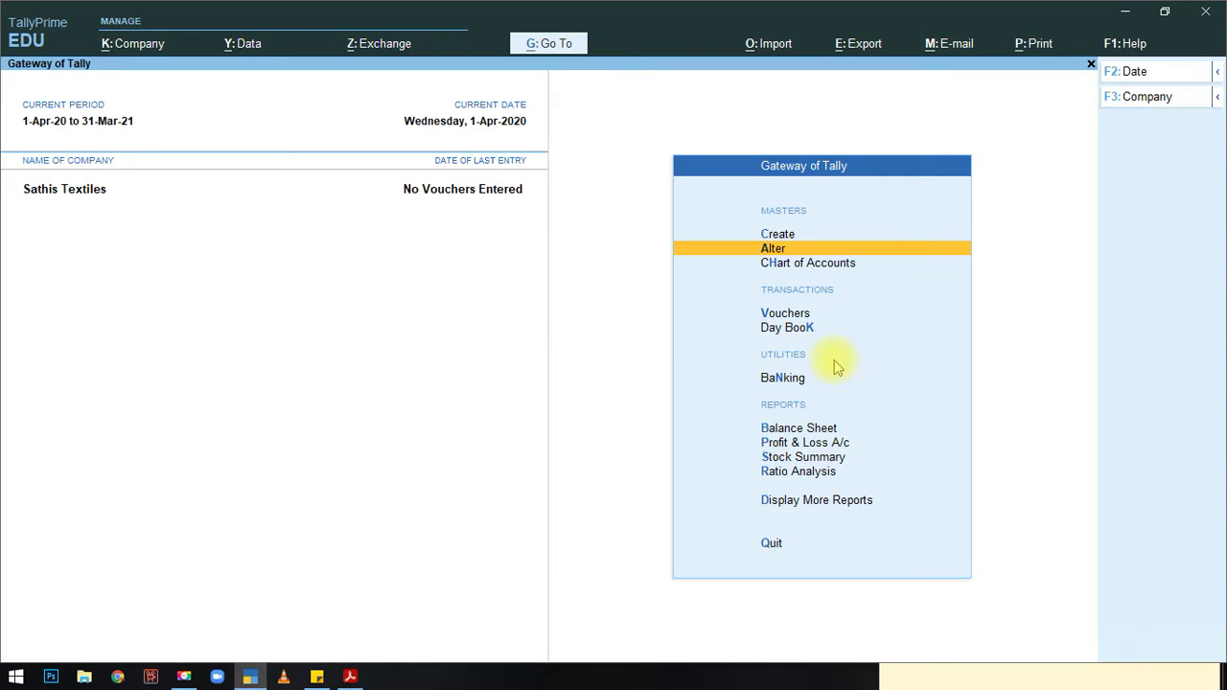
{"action": "key", "text": "Down"}
{"action": "key", "text": "Down"}
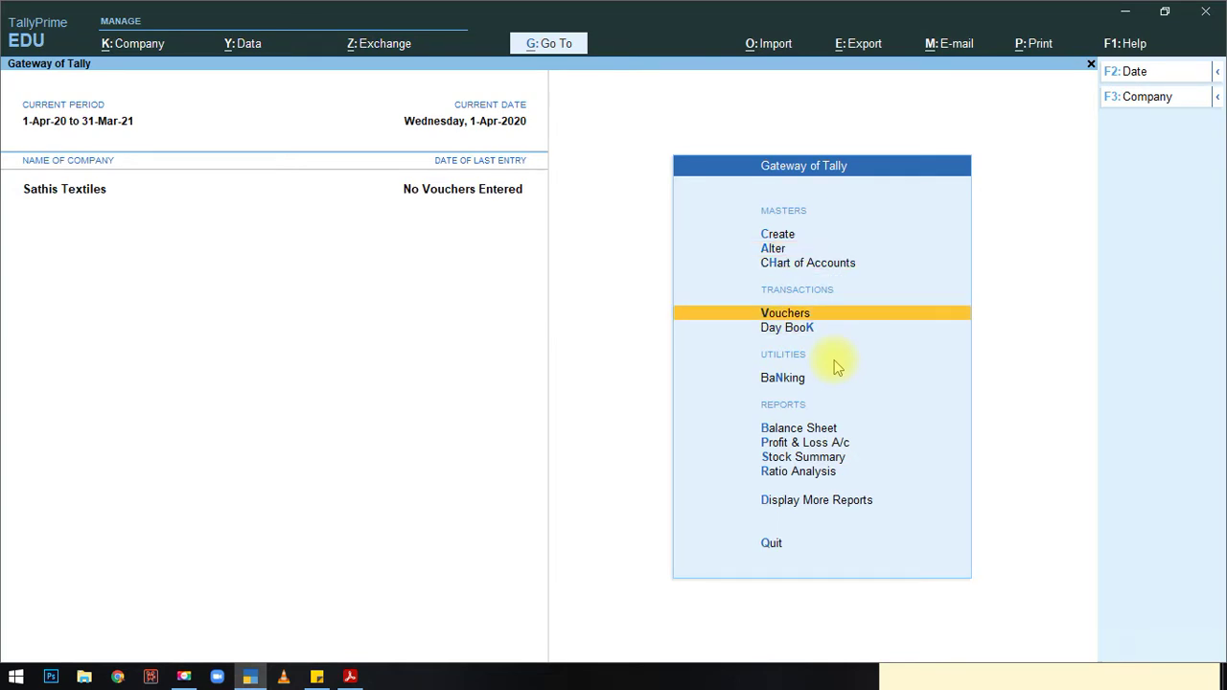
{"action": "key", "text": "Return"}
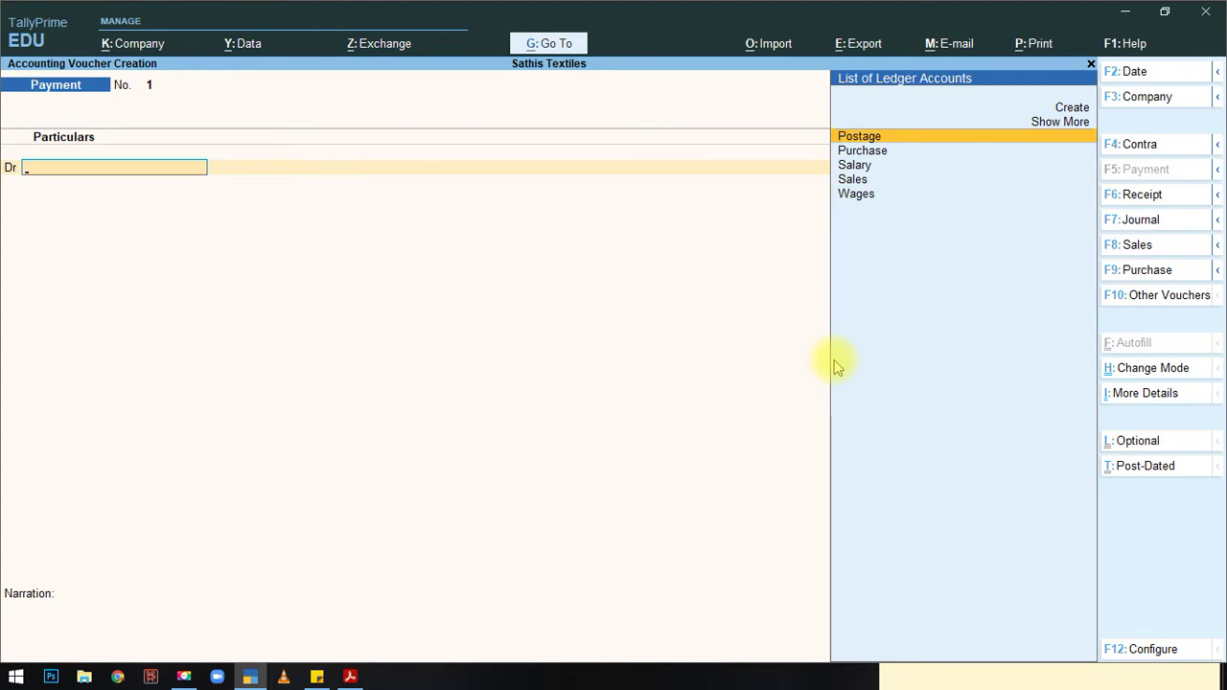
{"action": "left_click", "coordinate": [1145, 247]}
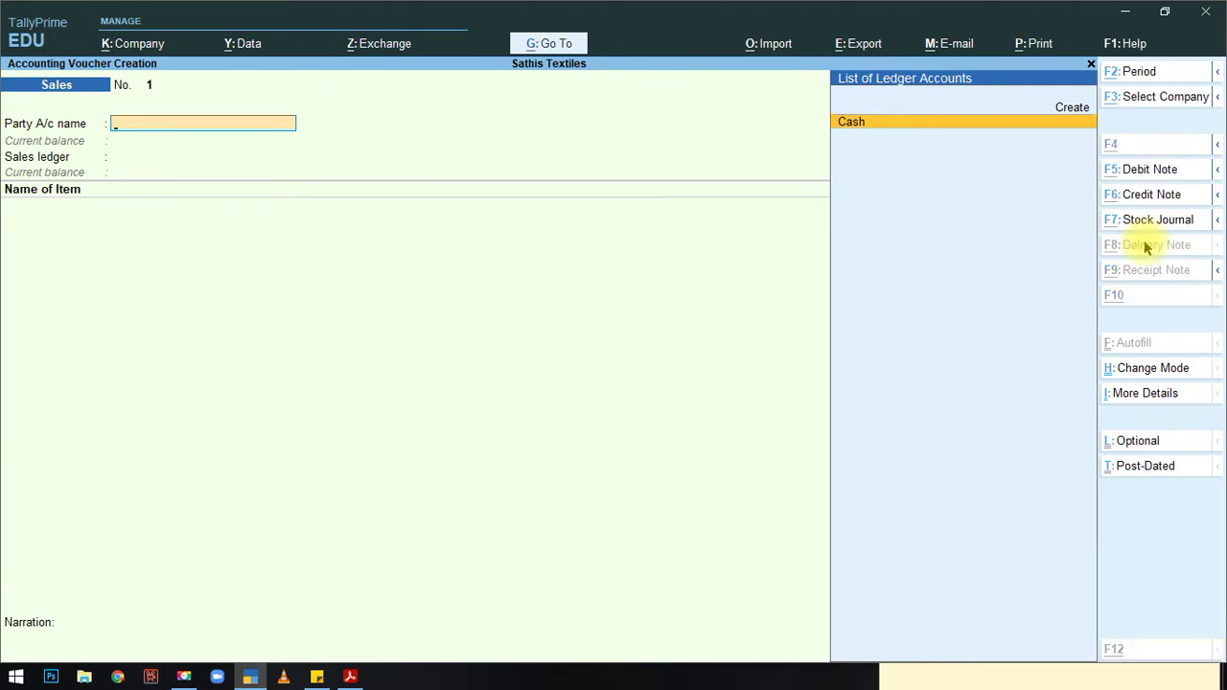
{"action": "key", "text": "alt+Tab"}
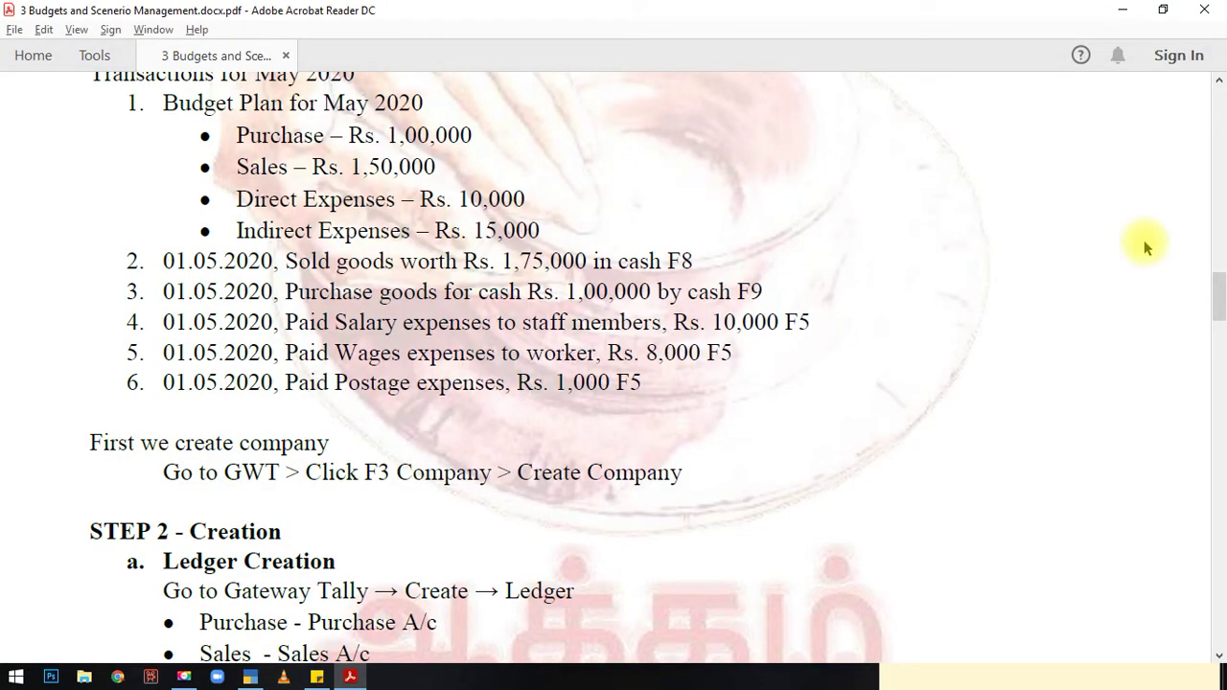
{"action": "key", "text": "alt+Tab"}
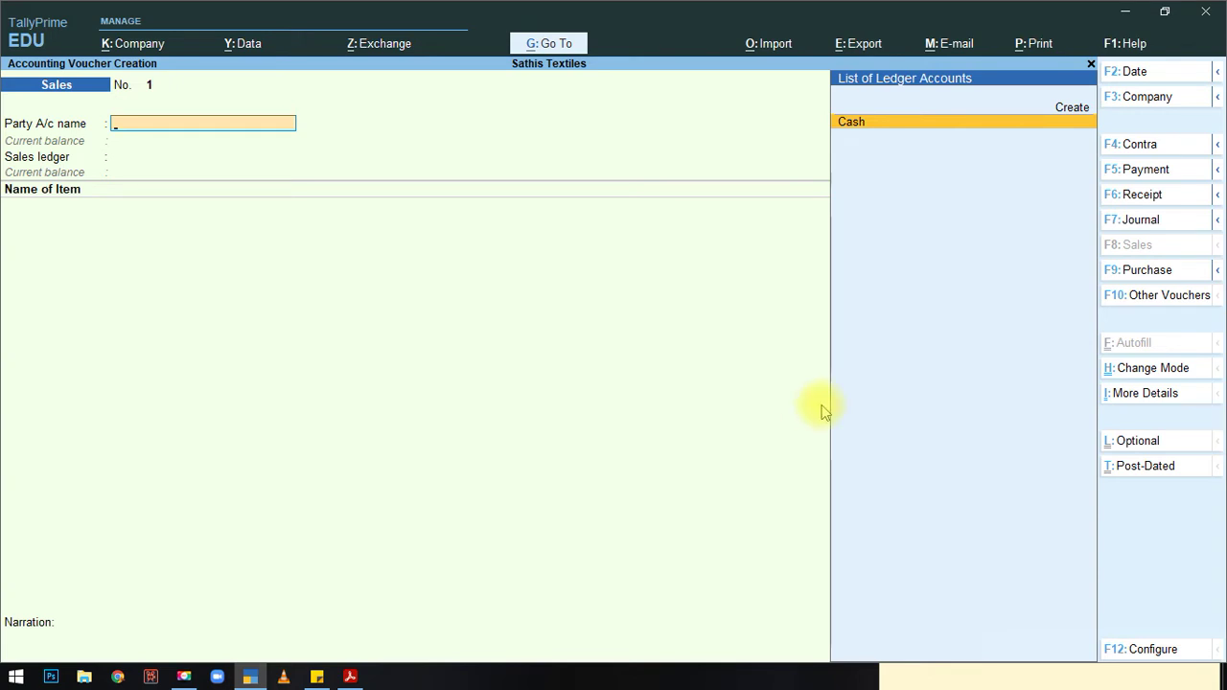
Step: Change the sales voucher's mode to As Voucher, dismissing the Windows licence notice
{"action": "left_click", "coordinate": [1143, 374]}
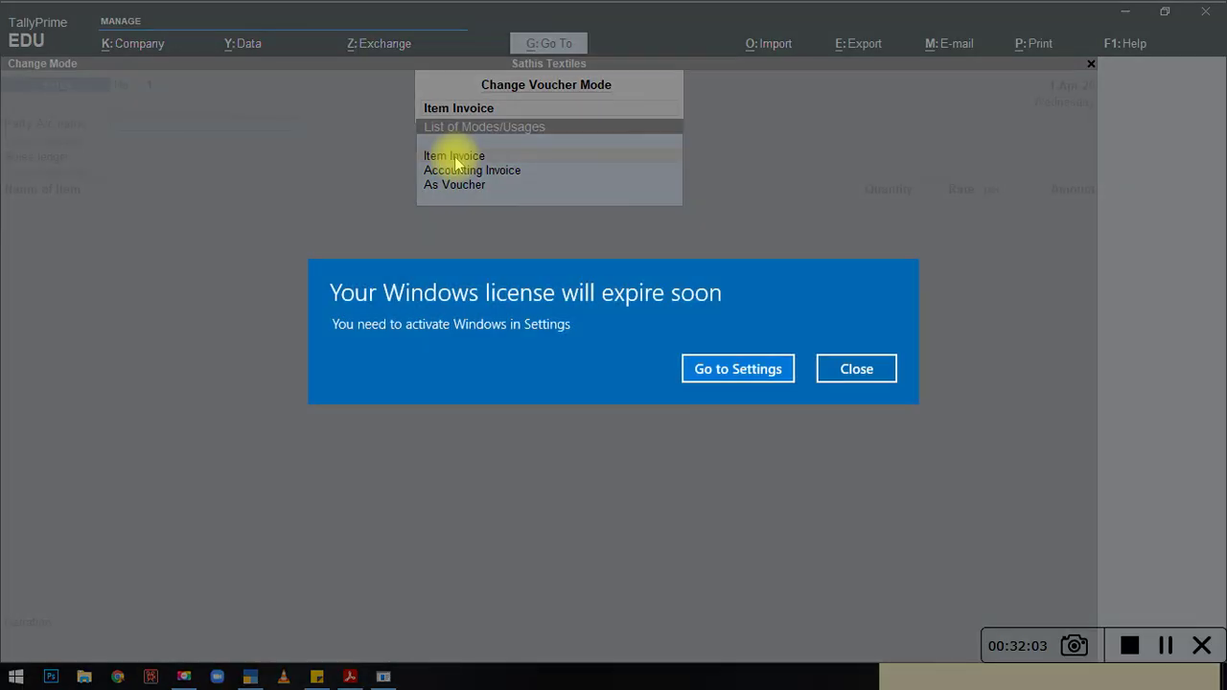
{"action": "left_click", "coordinate": [868, 369]}
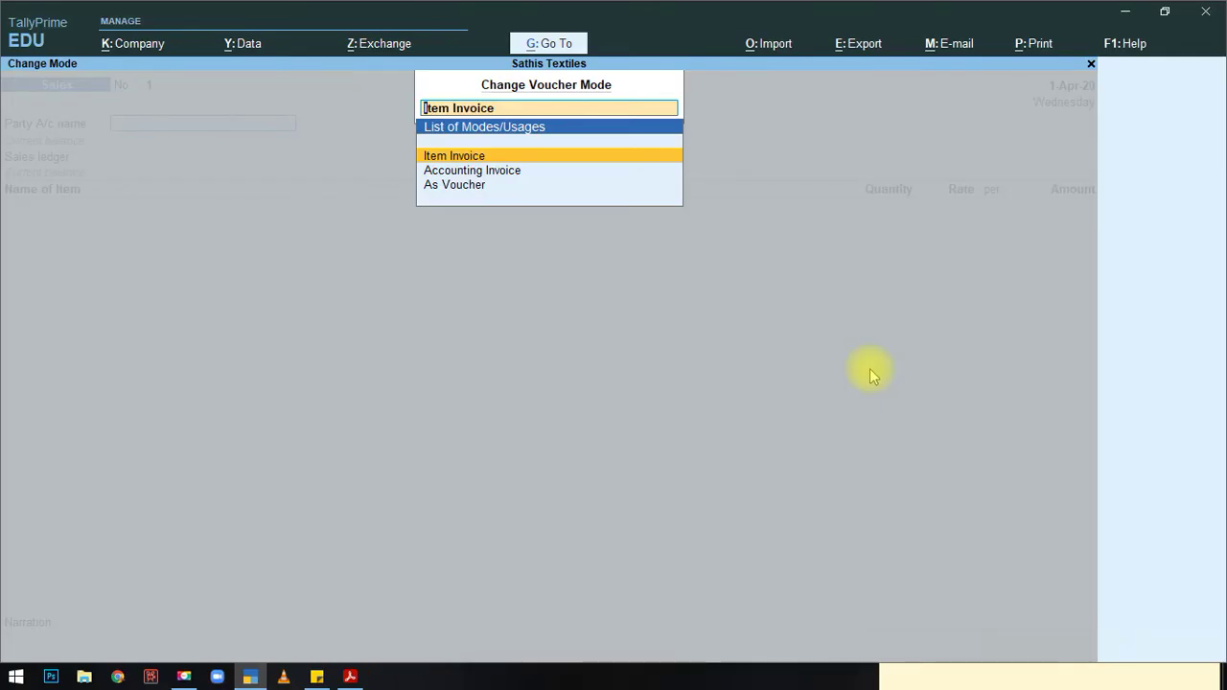
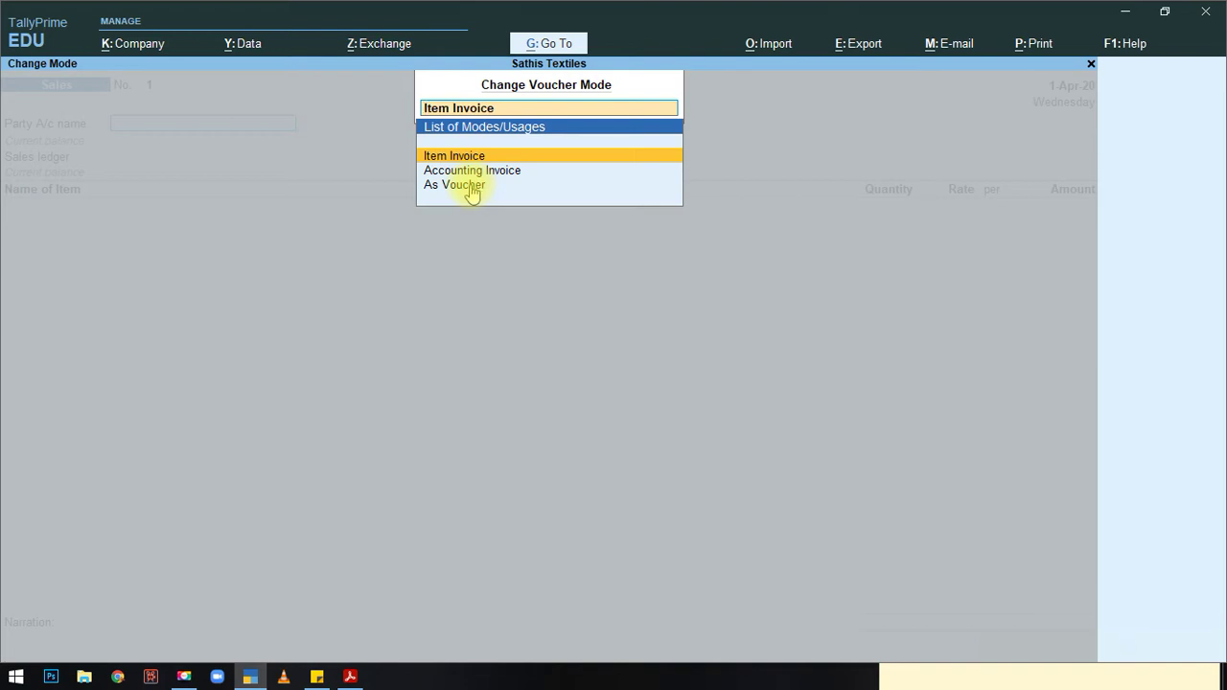
{"action": "left_click", "coordinate": [471, 188]}
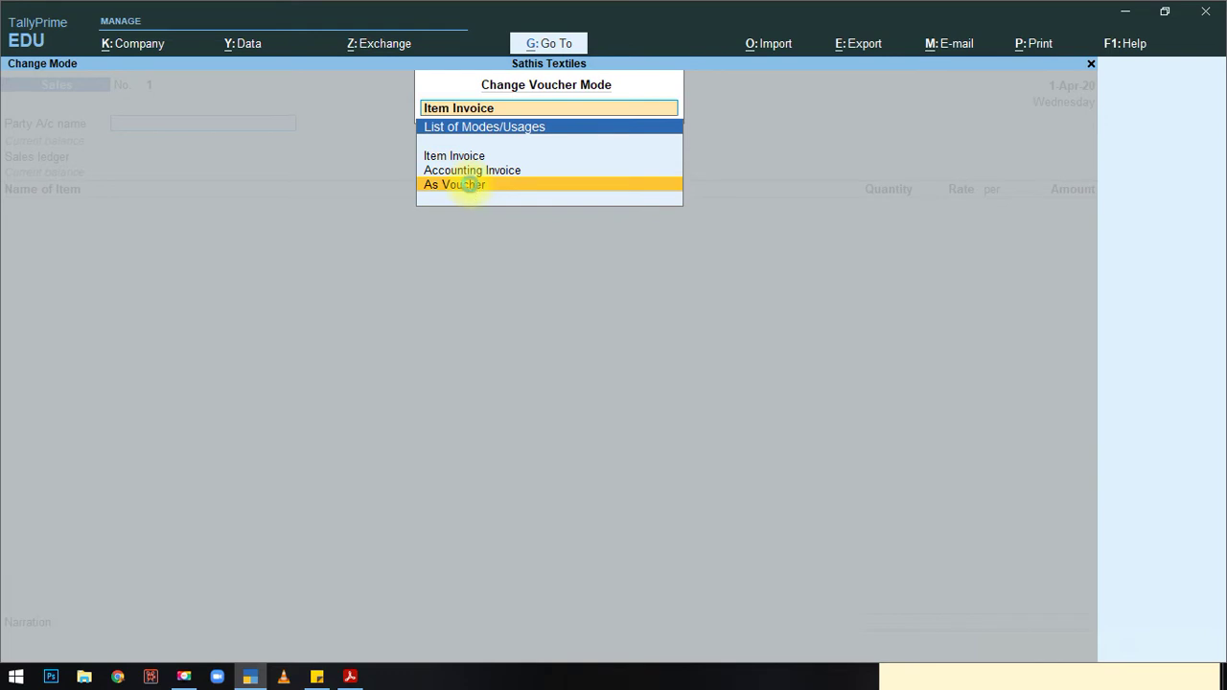
{"action": "left_click", "coordinate": [469, 184]}
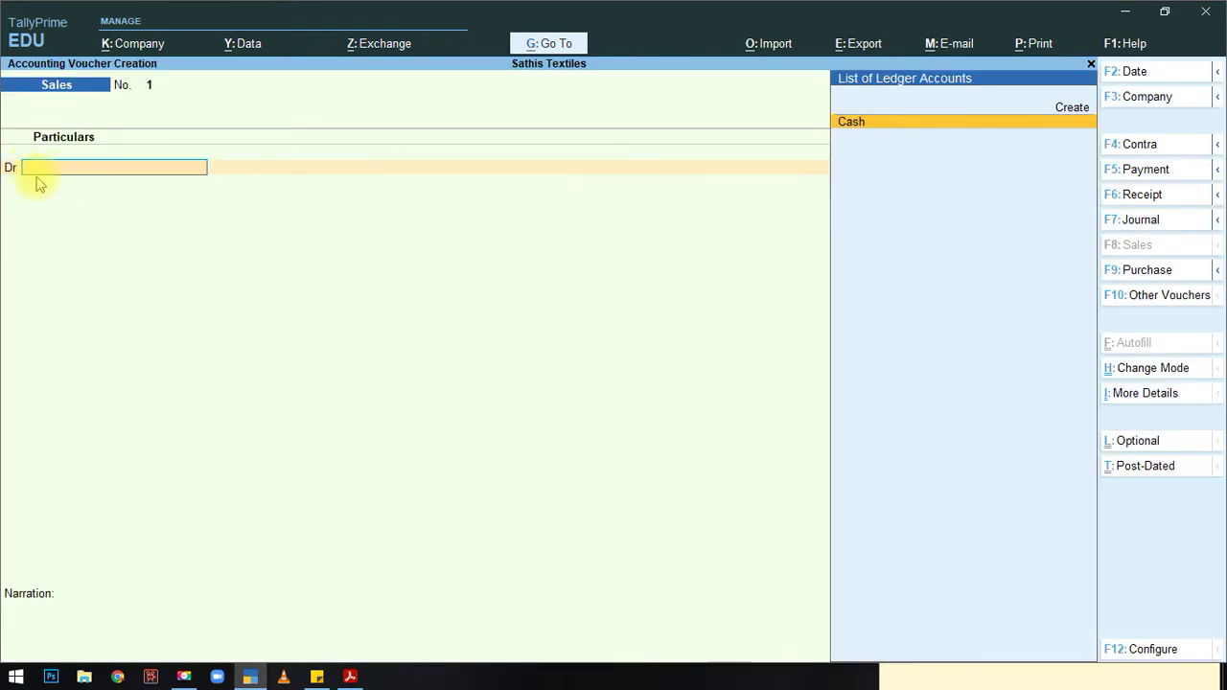
Step: Debit the Cash ledger, leave the dispatch details blank and accept the party details with Cash, Tamil Nadu and India
{"action": "left_click", "coordinate": [861, 123]}
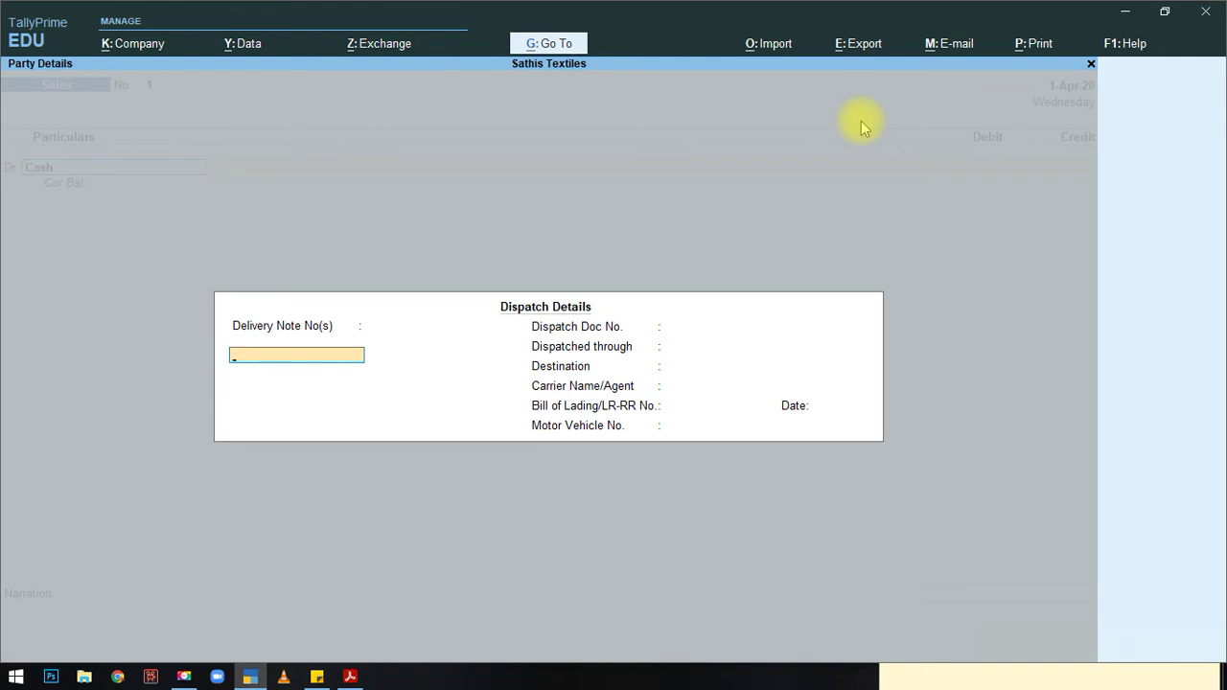
{"action": "key", "text": "Return"}
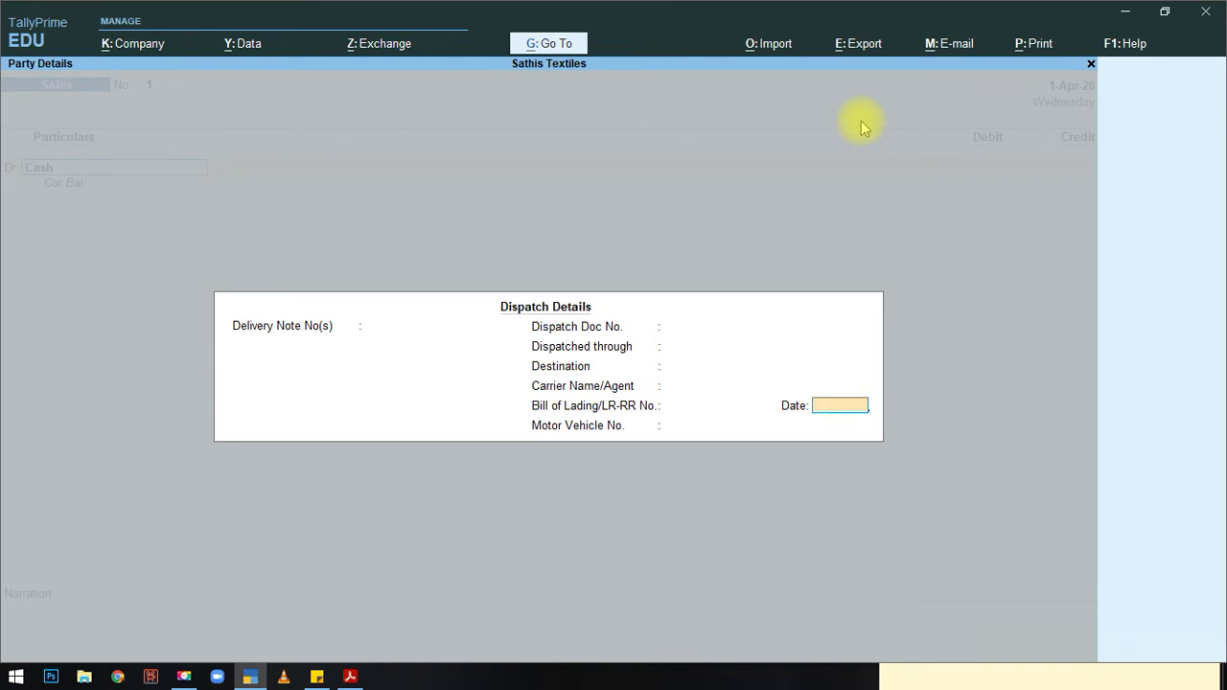
{"action": "key", "text": "Return"}
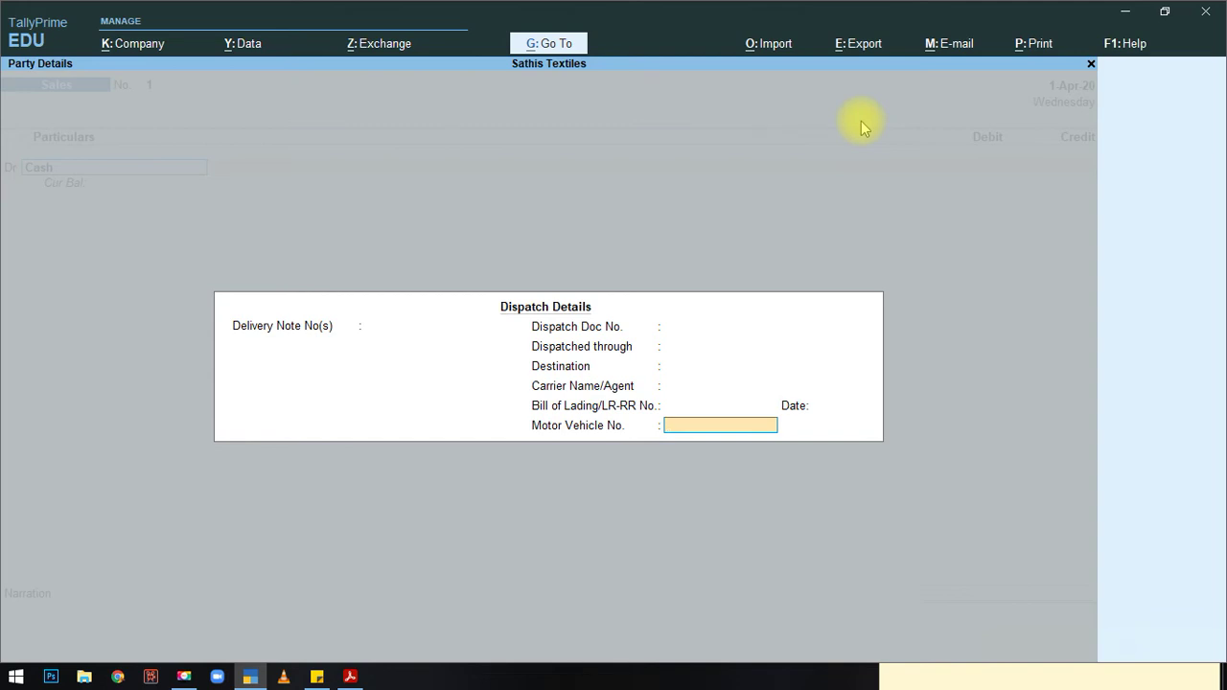
{"action": "key", "text": "Return"}
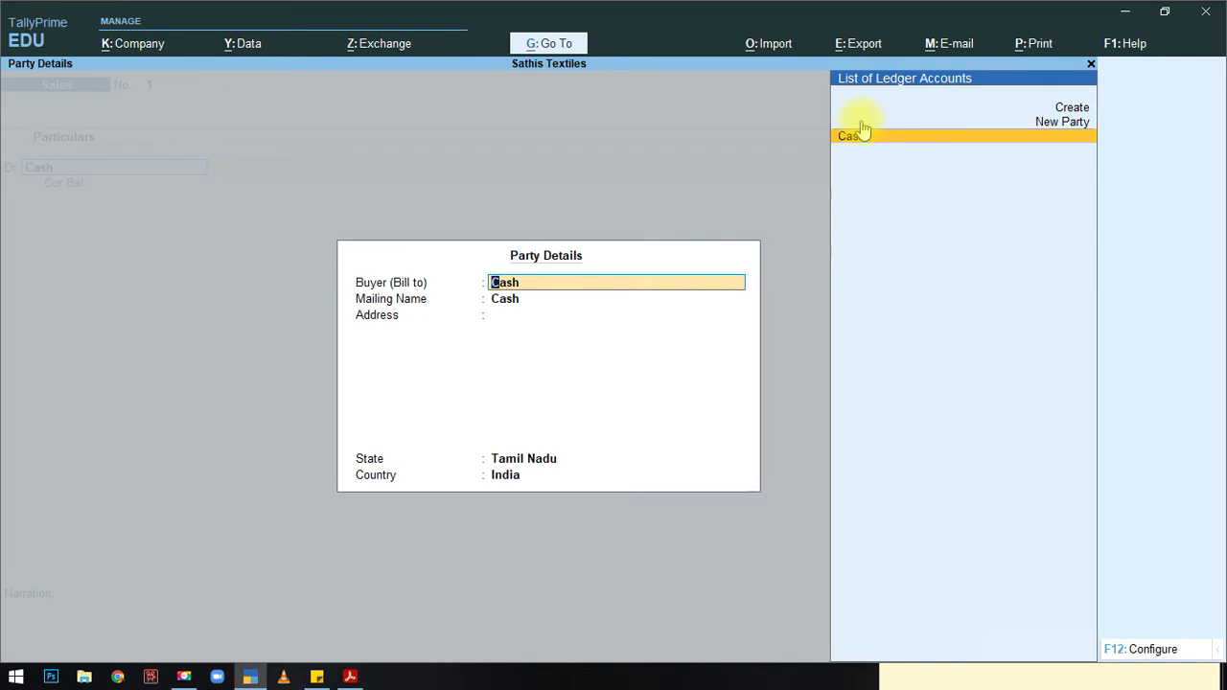
{"action": "key", "text": "Return"}
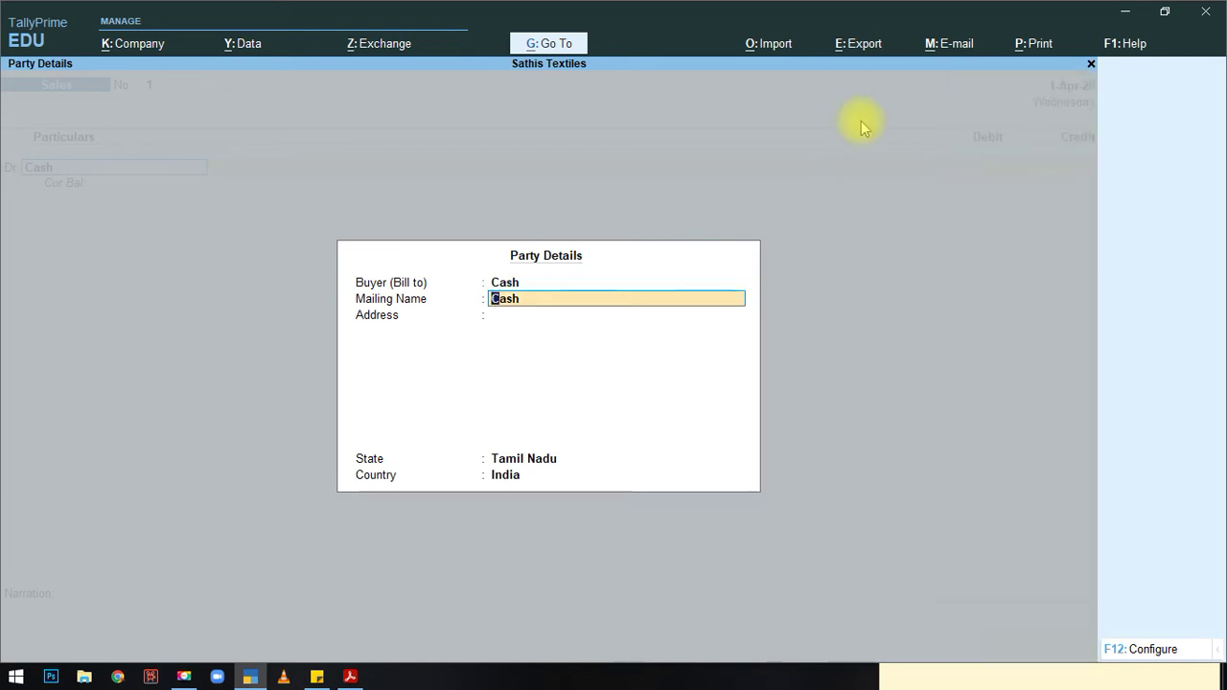
{"action": "key", "text": "BackSpace"}
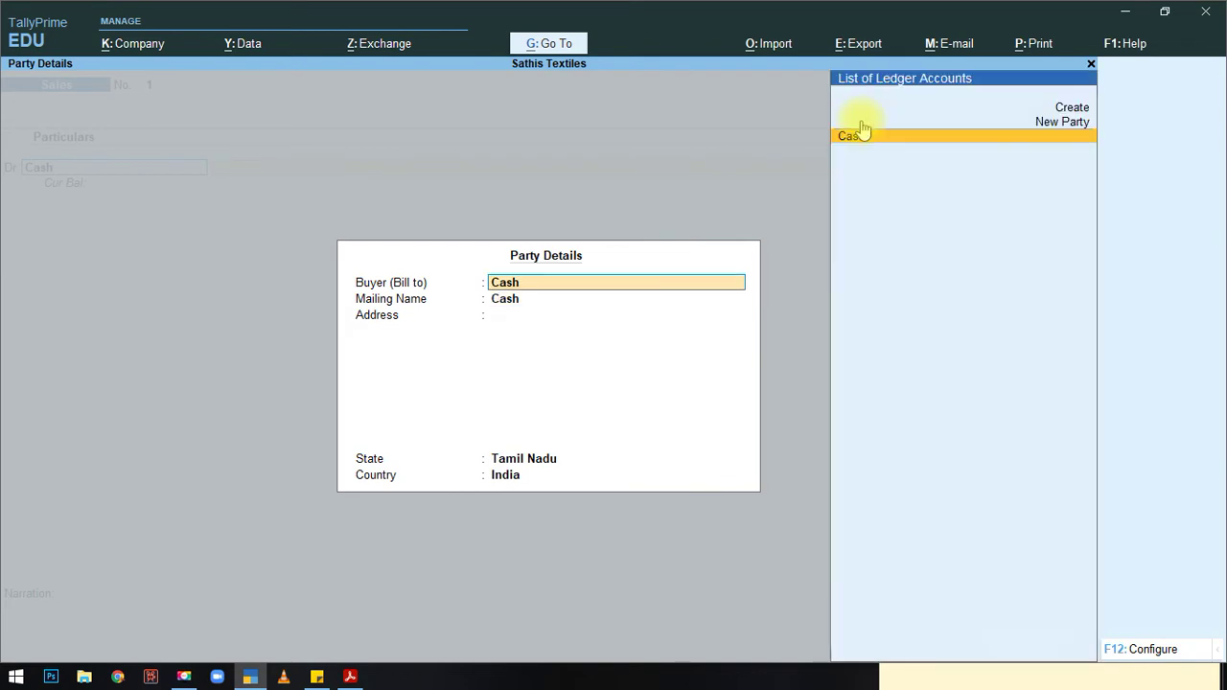
{"action": "key", "text": "Return"}
{"action": "key", "text": "Return"}
{"action": "key", "text": "Return"}
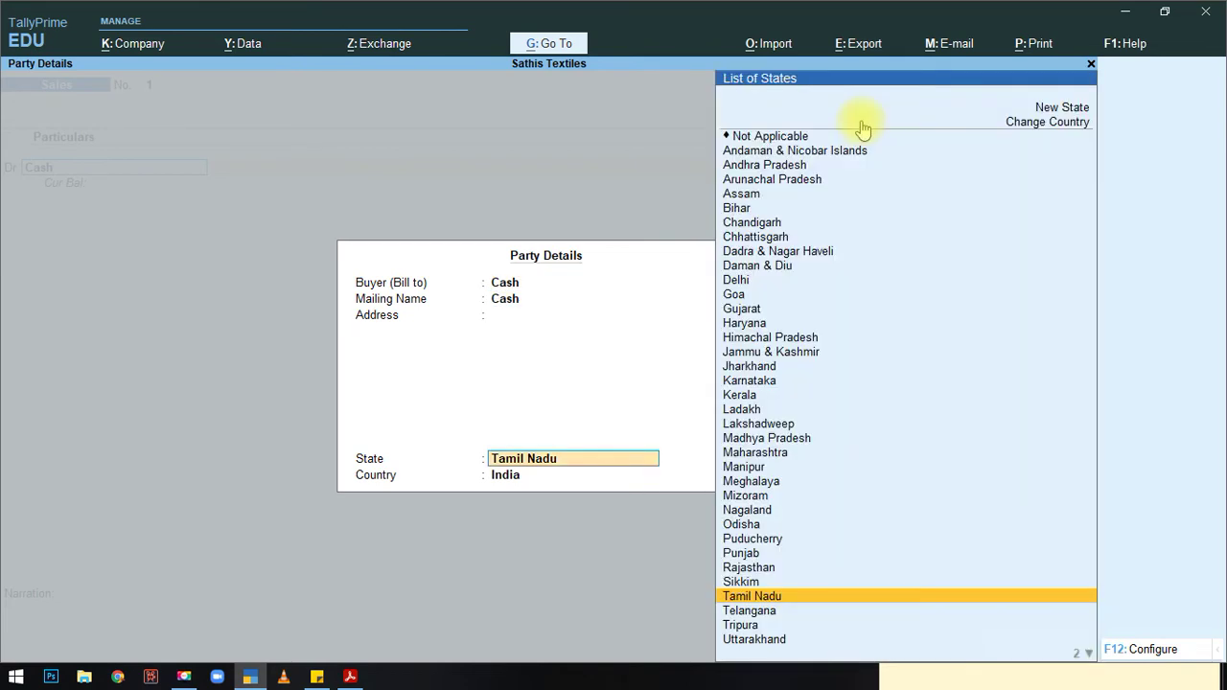
{"action": "key", "text": "Return"}
{"action": "key", "text": "Return"}
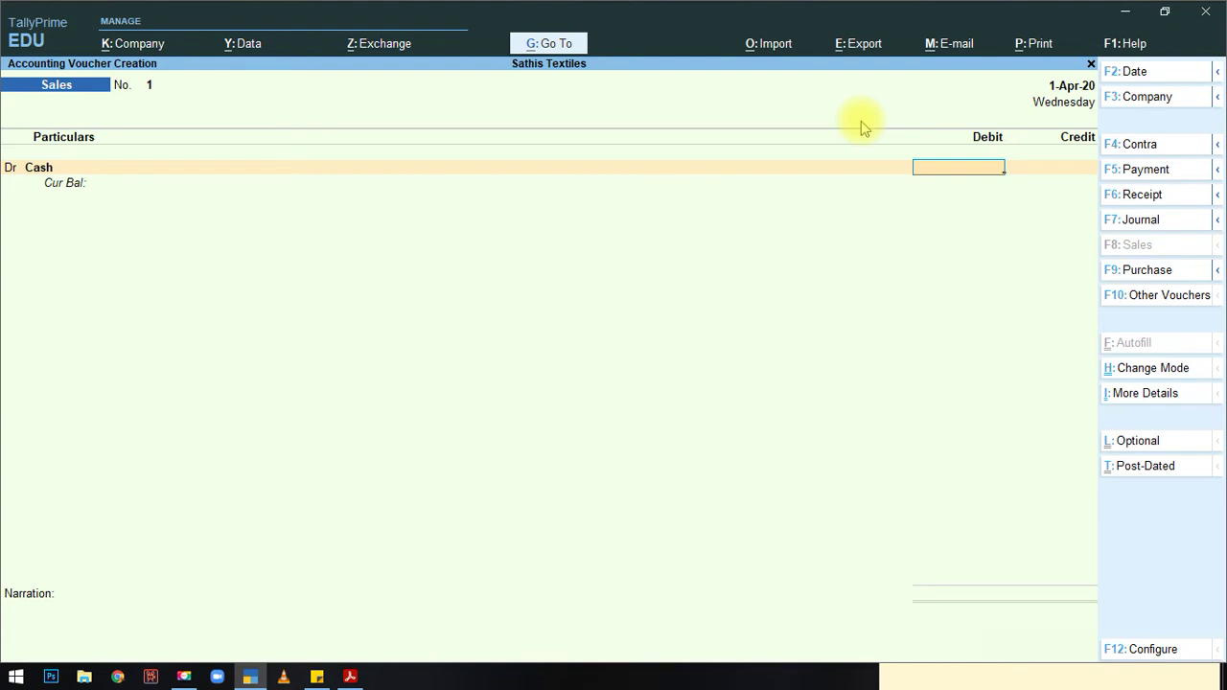
Step: Debit Cash and credit Sales with 1,75,000, leave the inventory allocations empty and save the sales voucher
{"action": "key", "text": "Return"}
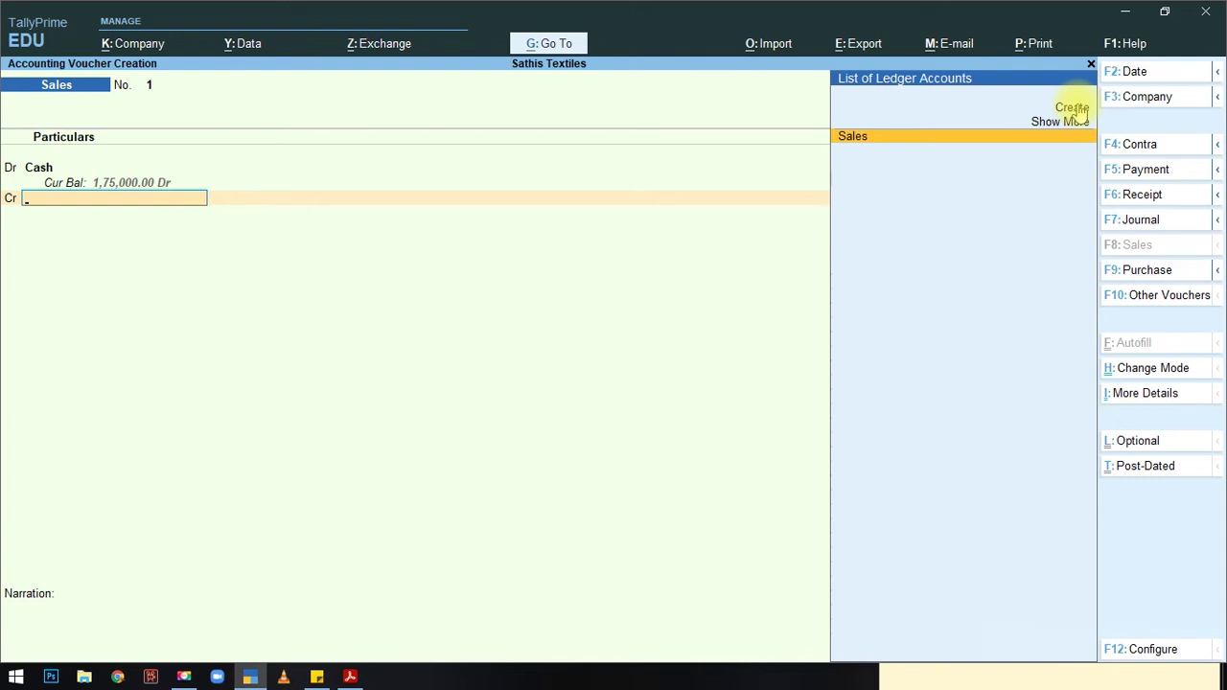
{"action": "key", "text": "Return"}
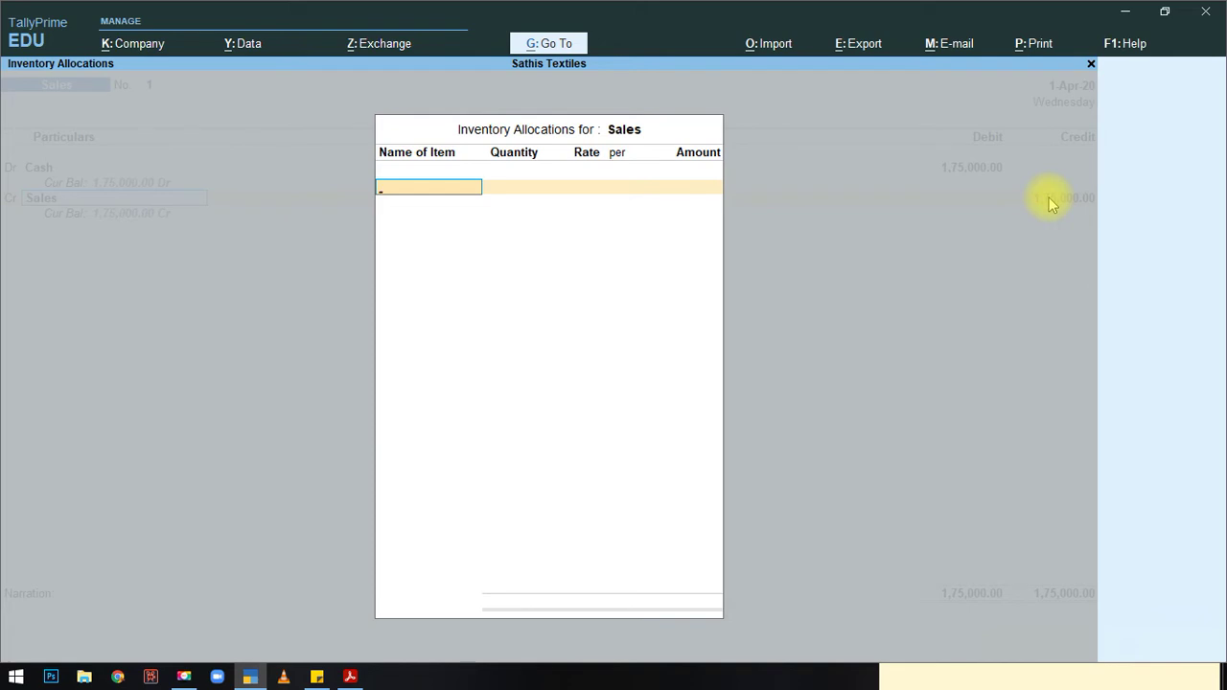
{"action": "key", "text": "Return"}
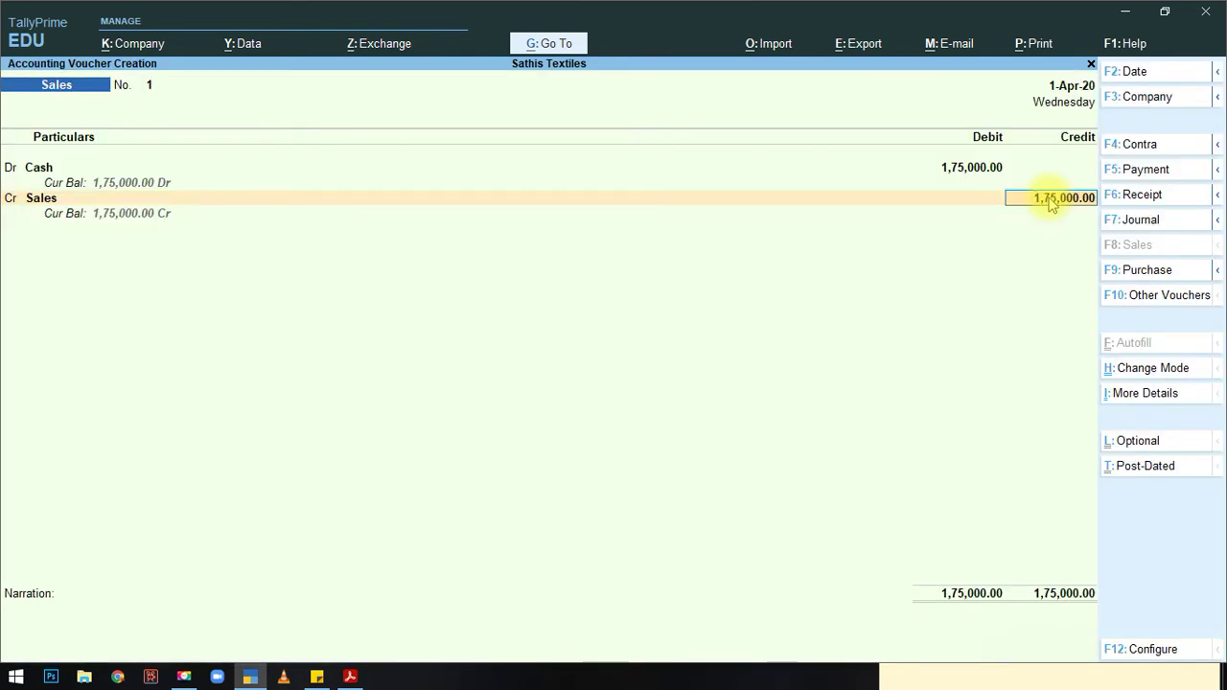
{"action": "key", "text": "Return"}
{"action": "key", "text": "Return"}
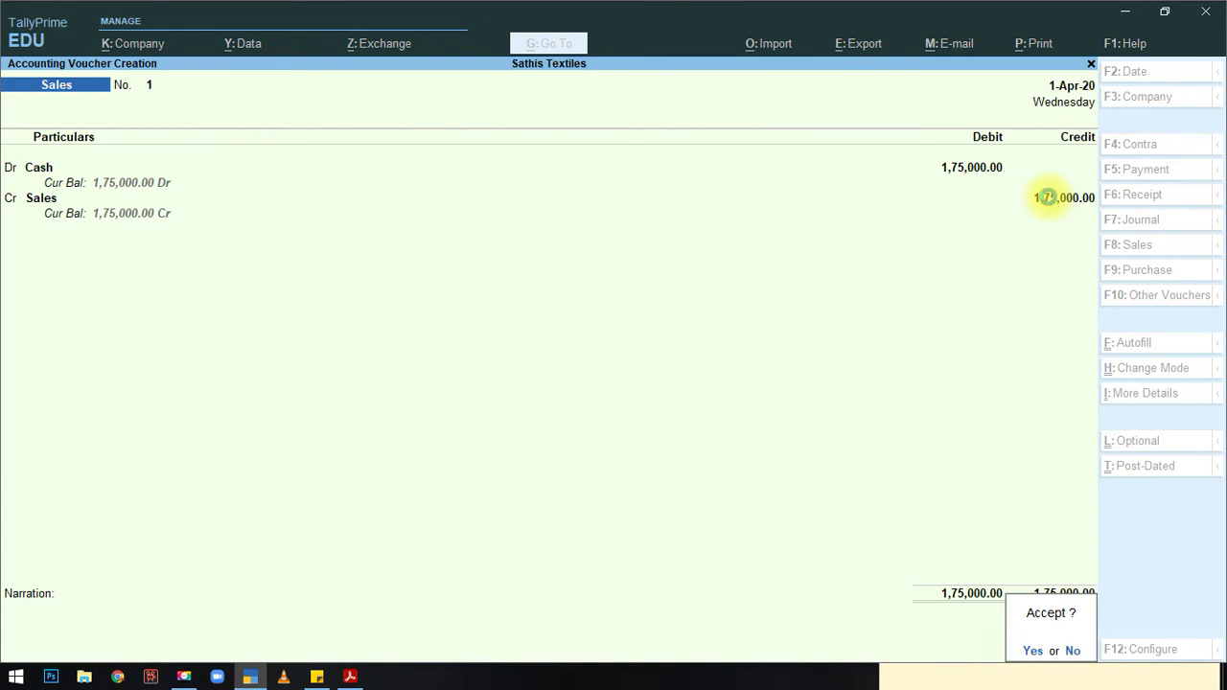
{"action": "key", "text": "Return"}
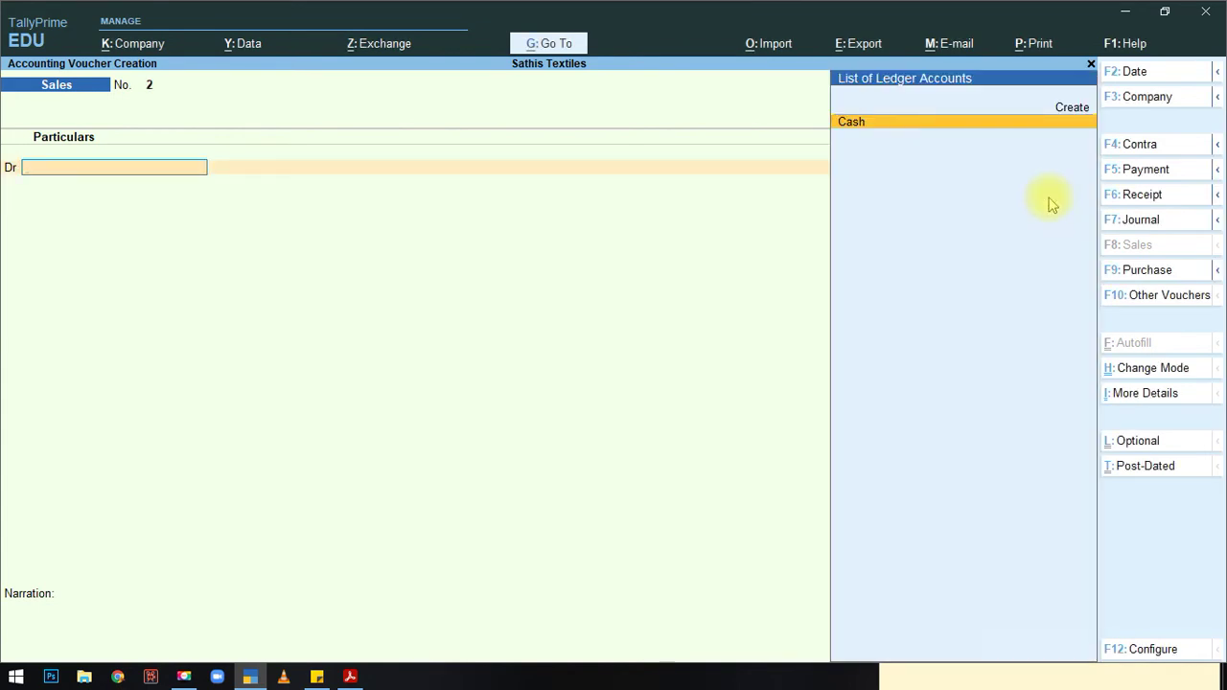
Step: Check the cash sale's date in the Acrobat Reader PDF's transaction list and return to TallyPrime
{"action": "left_click", "coordinate": [1155, 649]}
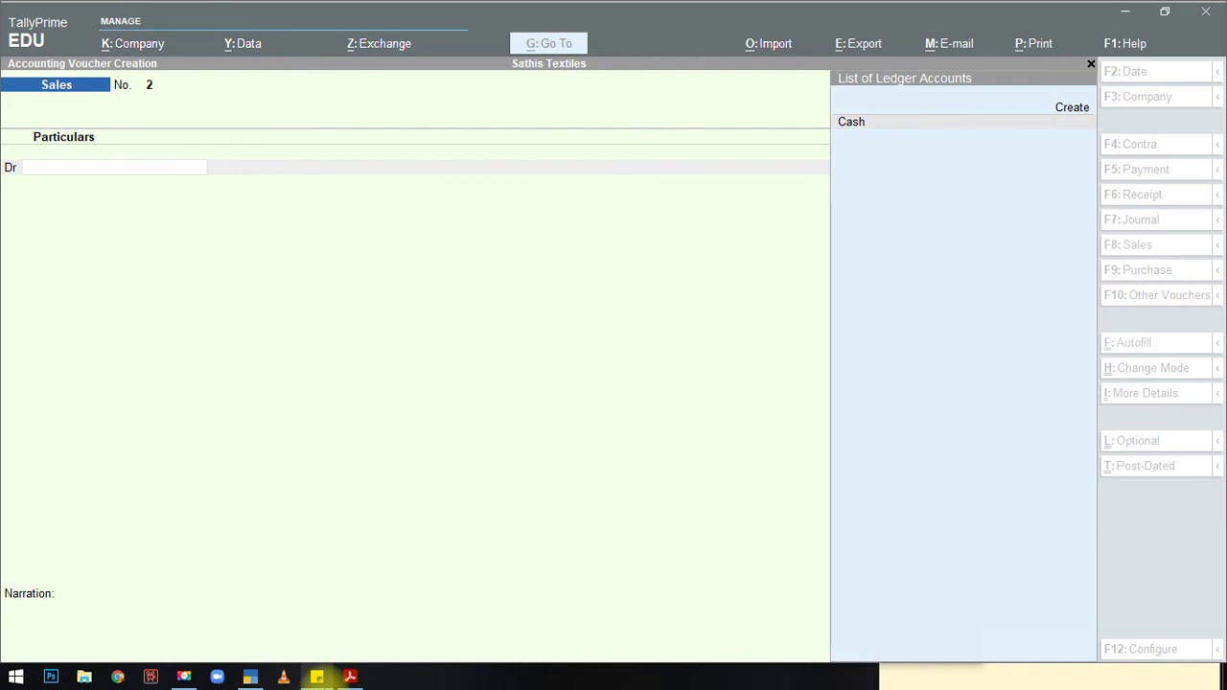
{"action": "left_click", "coordinate": [350, 677]}
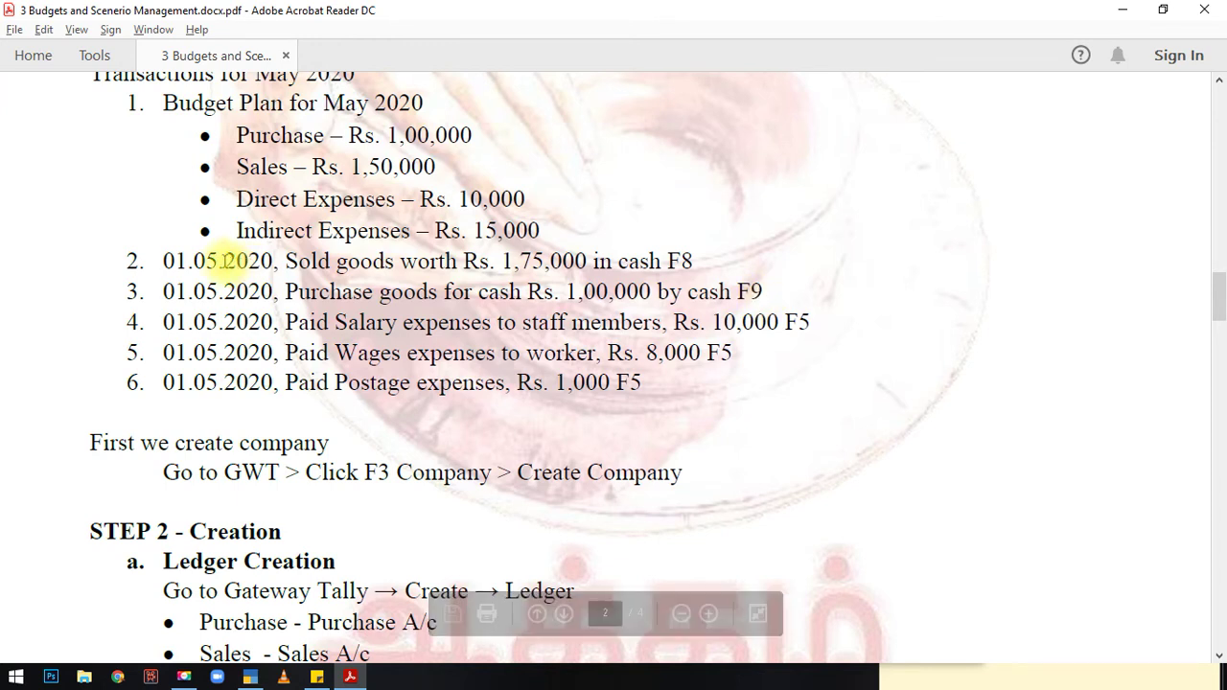
{"action": "left_click", "coordinate": [256, 682]}
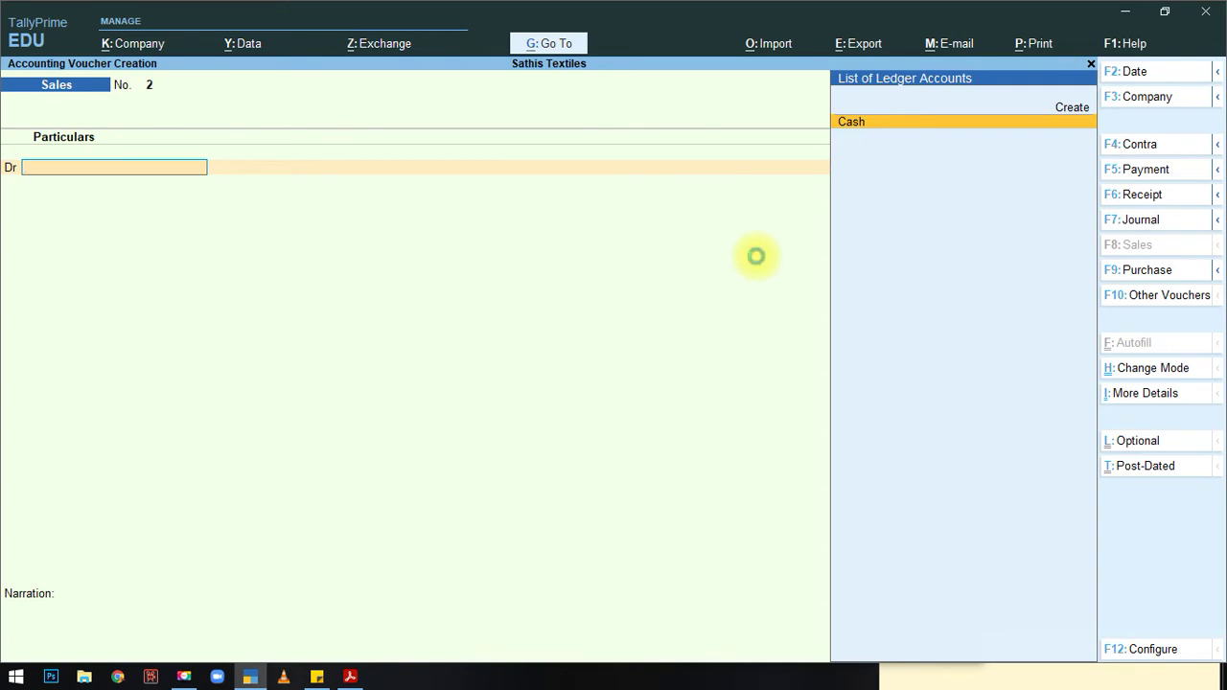
Step: Reopen the saved cash sales voucher and set its date to 1-5-2020, dismissing the Windows licence notice
{"action": "key", "text": "Page_Up"}
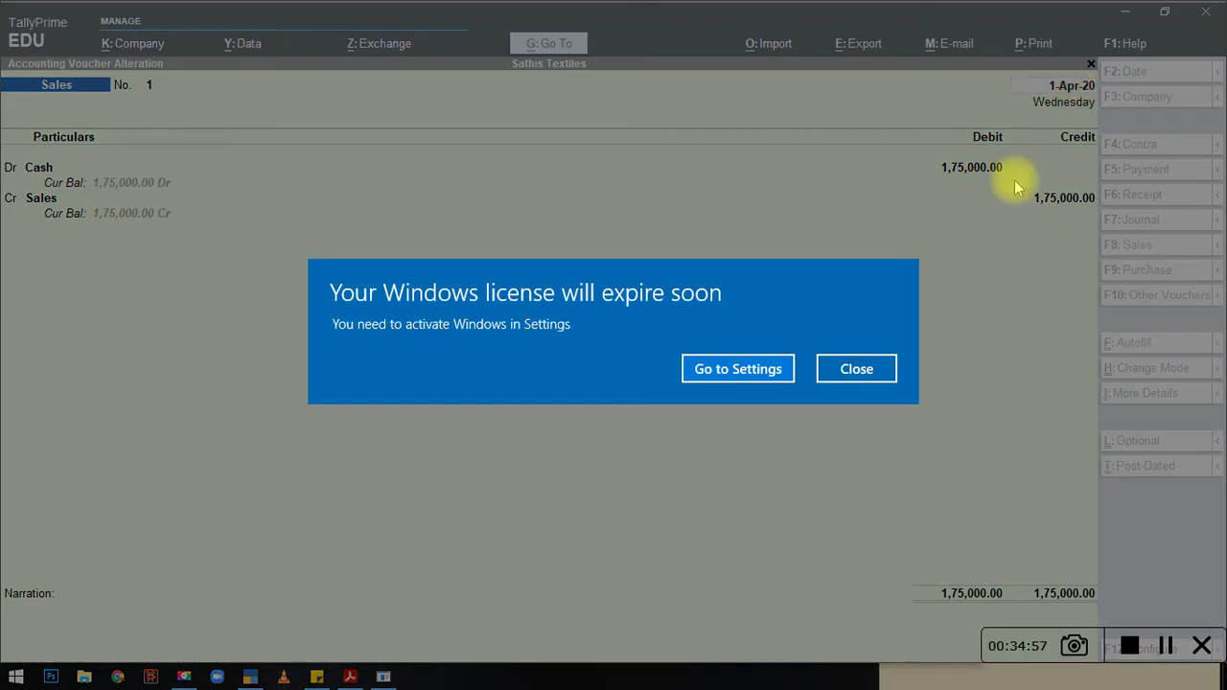
{"action": "left_click", "coordinate": [871, 371]}
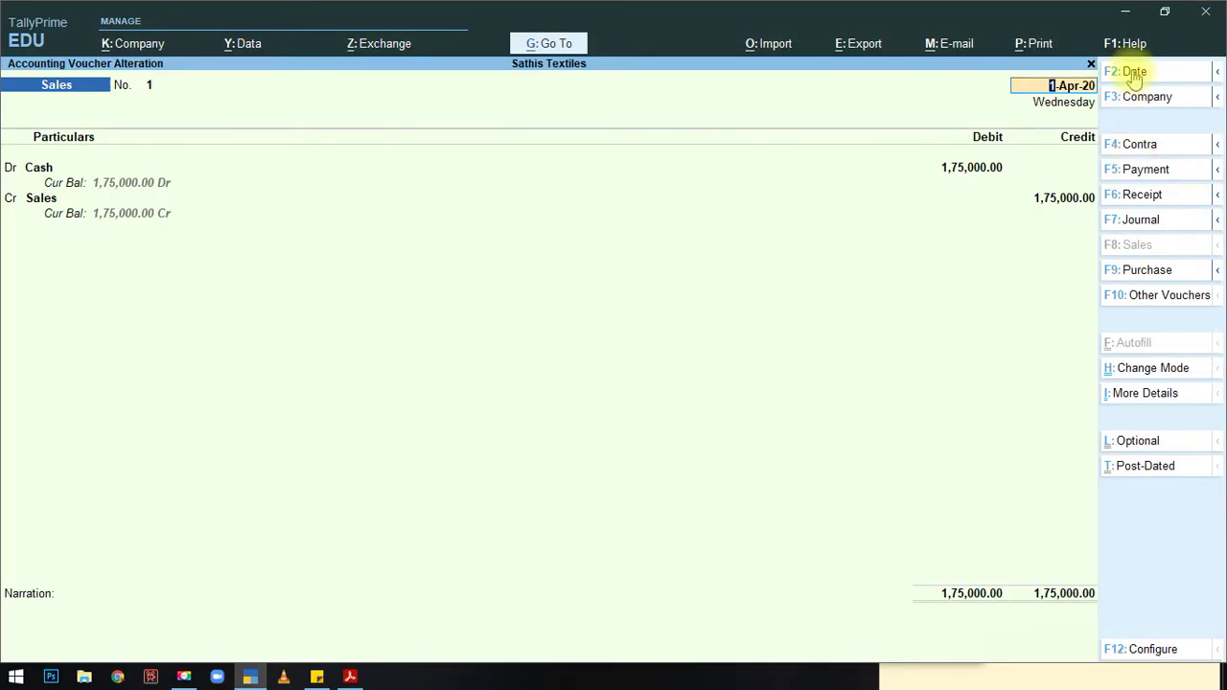
{"action": "left_click", "coordinate": [1134, 73]}
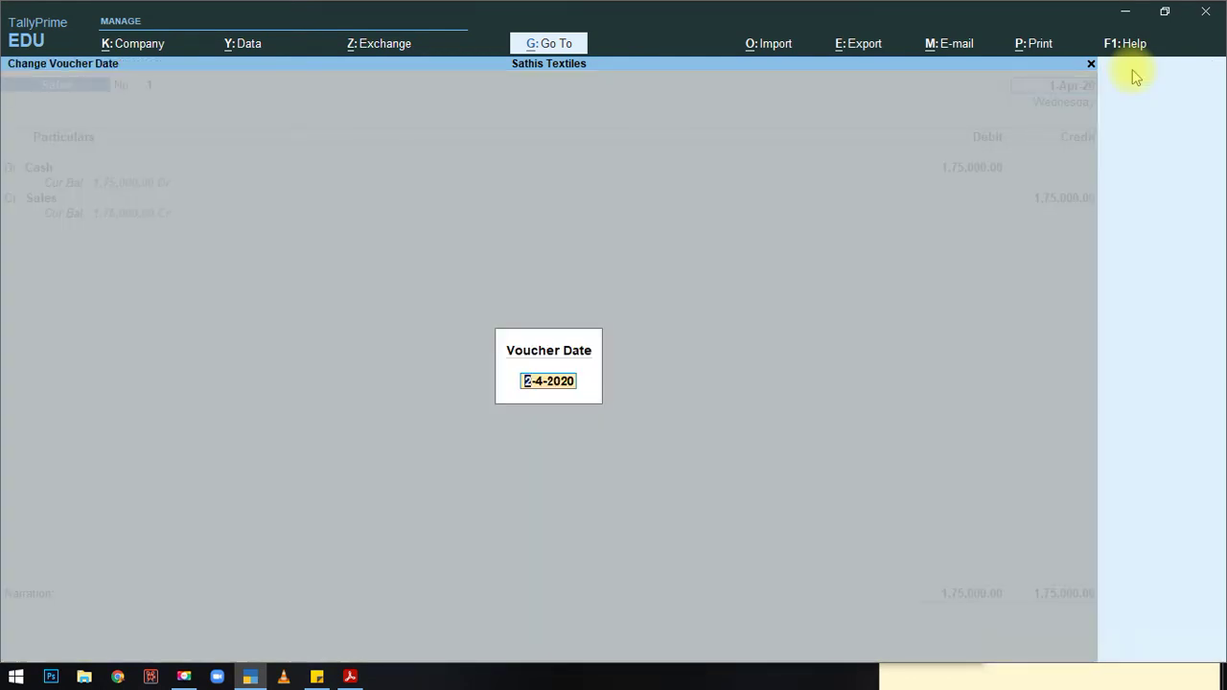
{"action": "type", "text": "1.5.2020"}
{"action": "key", "text": "Return"}
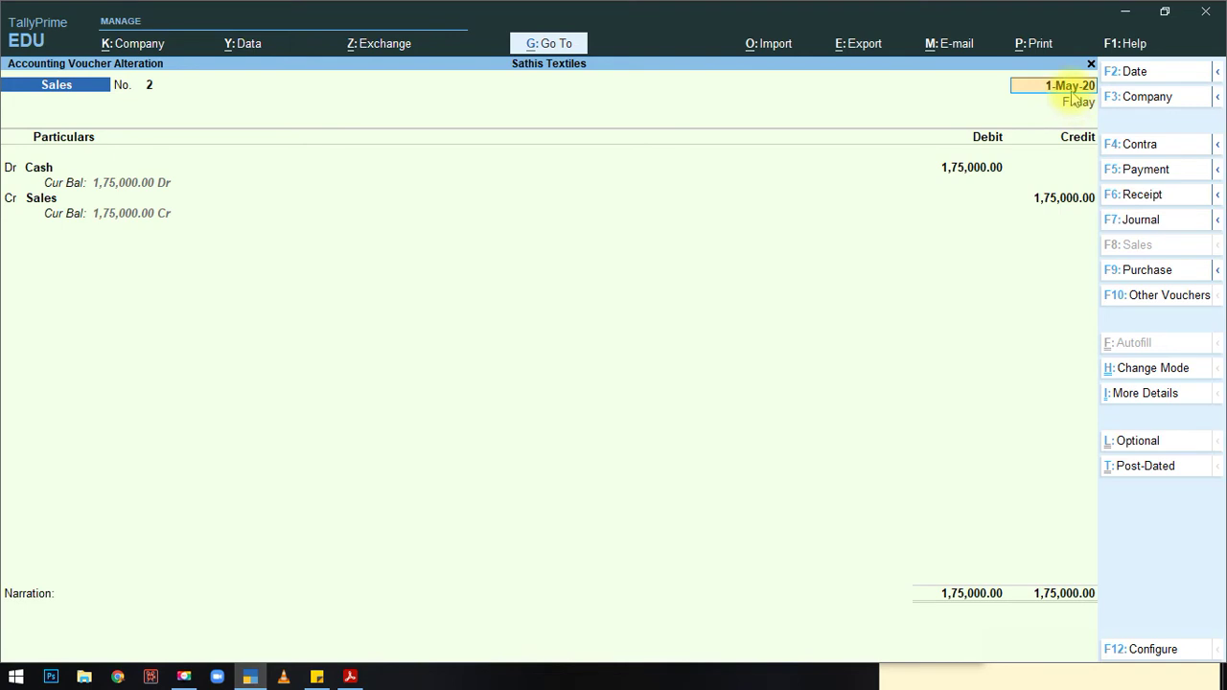
{"action": "key", "text": "Return"}
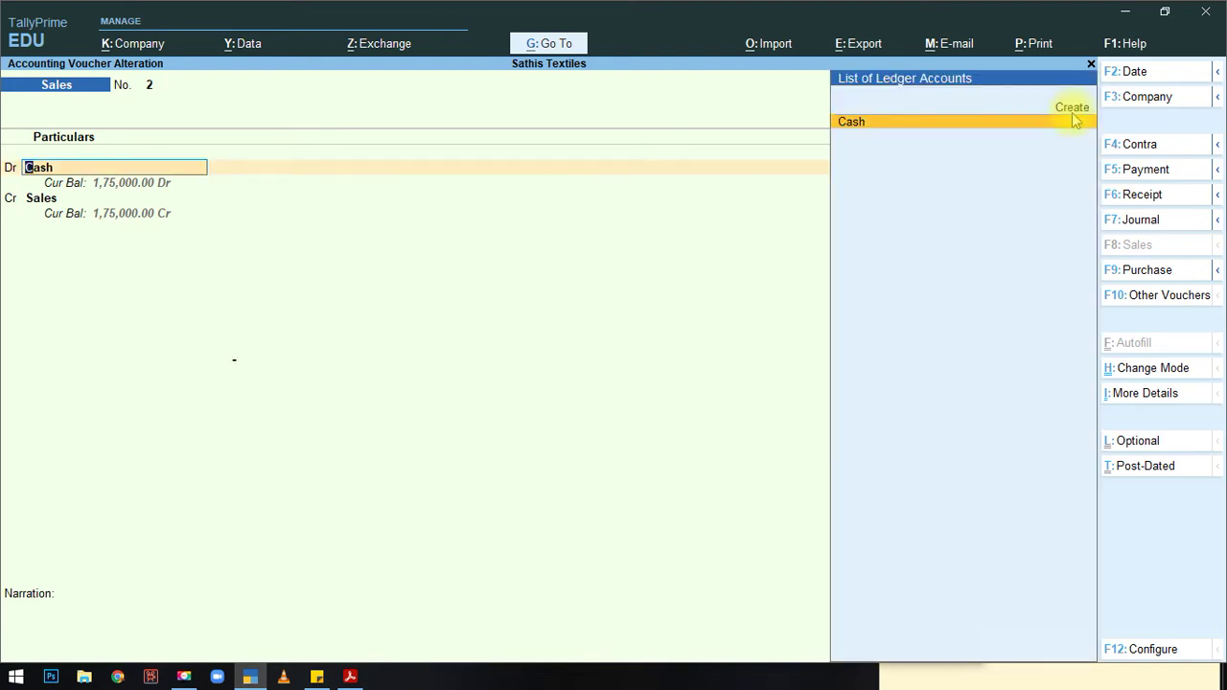
Step: Keep Cash as the redated sales voucher's debit ledger and leave its dispatch details blank
{"action": "key", "text": "Return"}
{"action": "key", "text": "Return"}
{"action": "key", "text": "Return"}
{"action": "key", "text": "Return"}
{"action": "key", "text": "Return"}
{"action": "key", "text": "Return"}
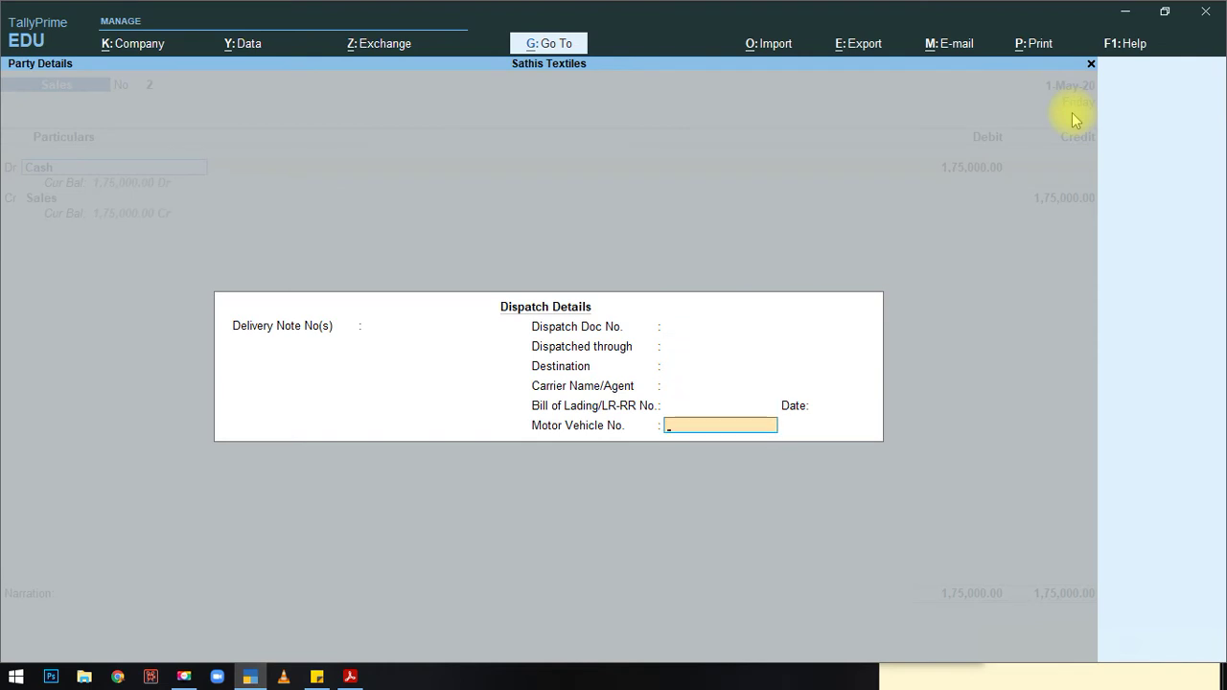
Step: Leave the sales voucher's dispatch details blank and keep Cash as buyer and consignee, with state Tamil Nadu, in the party details
{"action": "key", "text": "Return"}
{"action": "key", "text": "Return"}
{"action": "key", "text": "Return"}
{"action": "key", "text": "Return"}
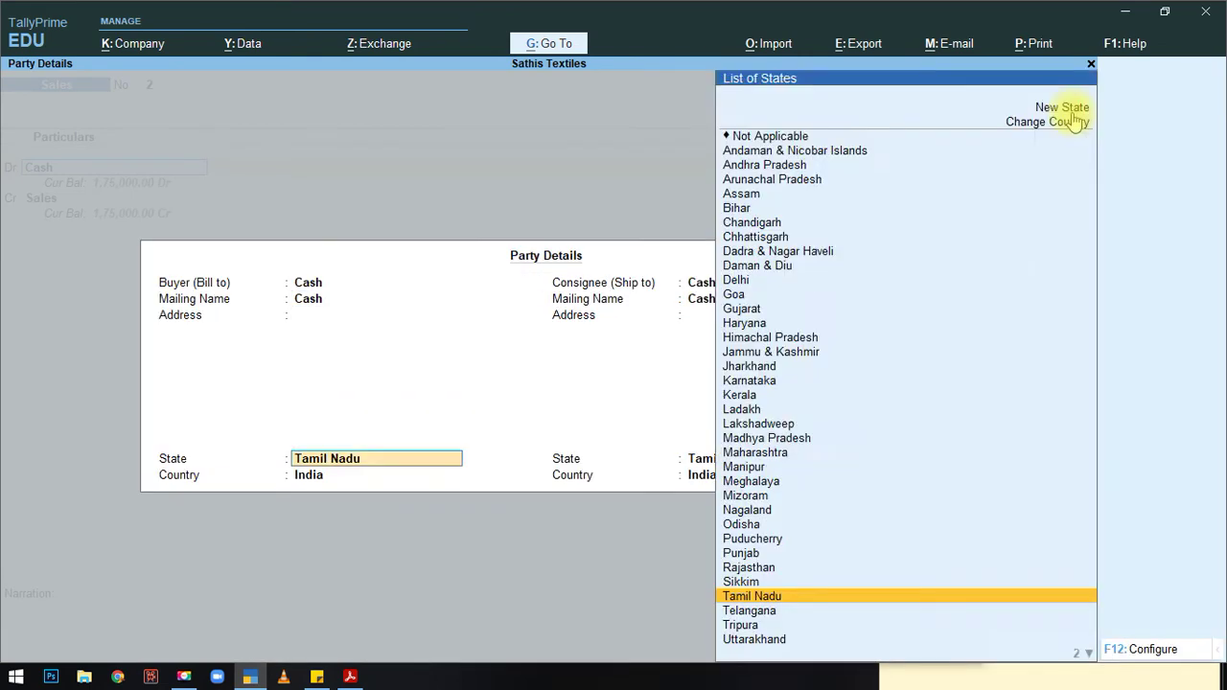
{"action": "key", "text": "Return"}
{"action": "key", "text": "Return"}
{"action": "key", "text": "Return"}
{"action": "key", "text": "Return"}
{"action": "key", "text": "Return"}
{"action": "key", "text": "Return"}
{"action": "key", "text": "Return"}
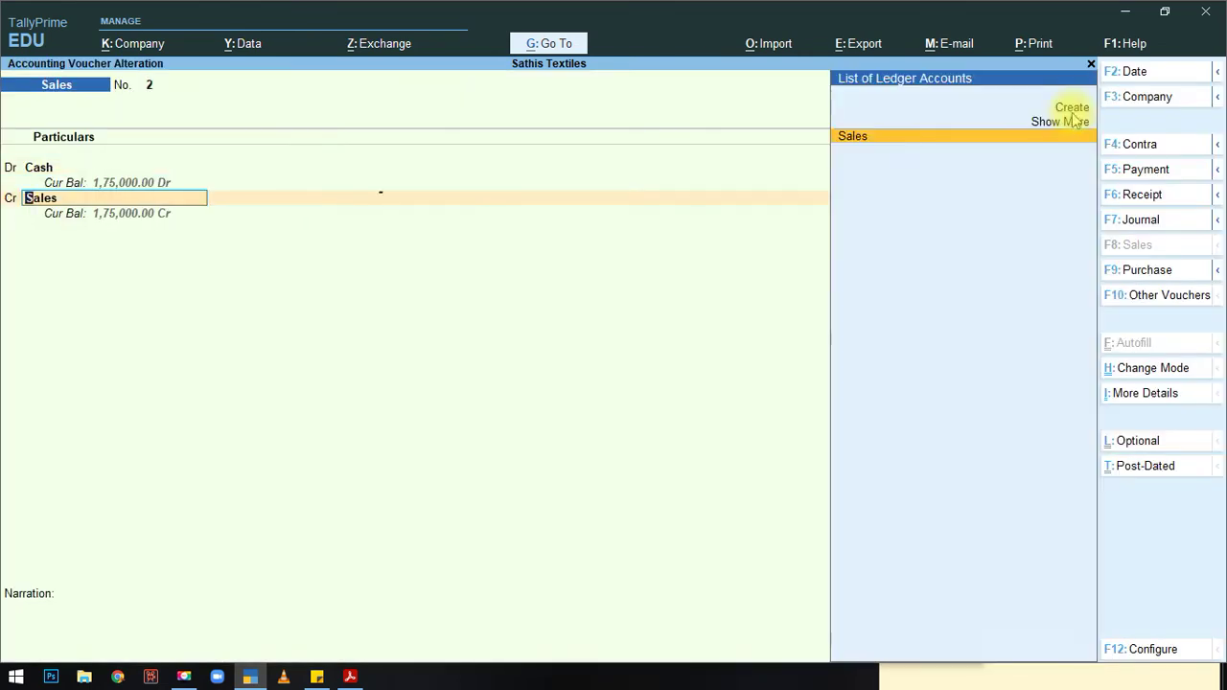
Step: Keep Sales as the credited ledger for 1,75,000 and save the sales voucher with no narration
{"action": "key", "text": "Return"}
{"action": "key", "text": "Return"}
{"action": "key", "text": "Return"}
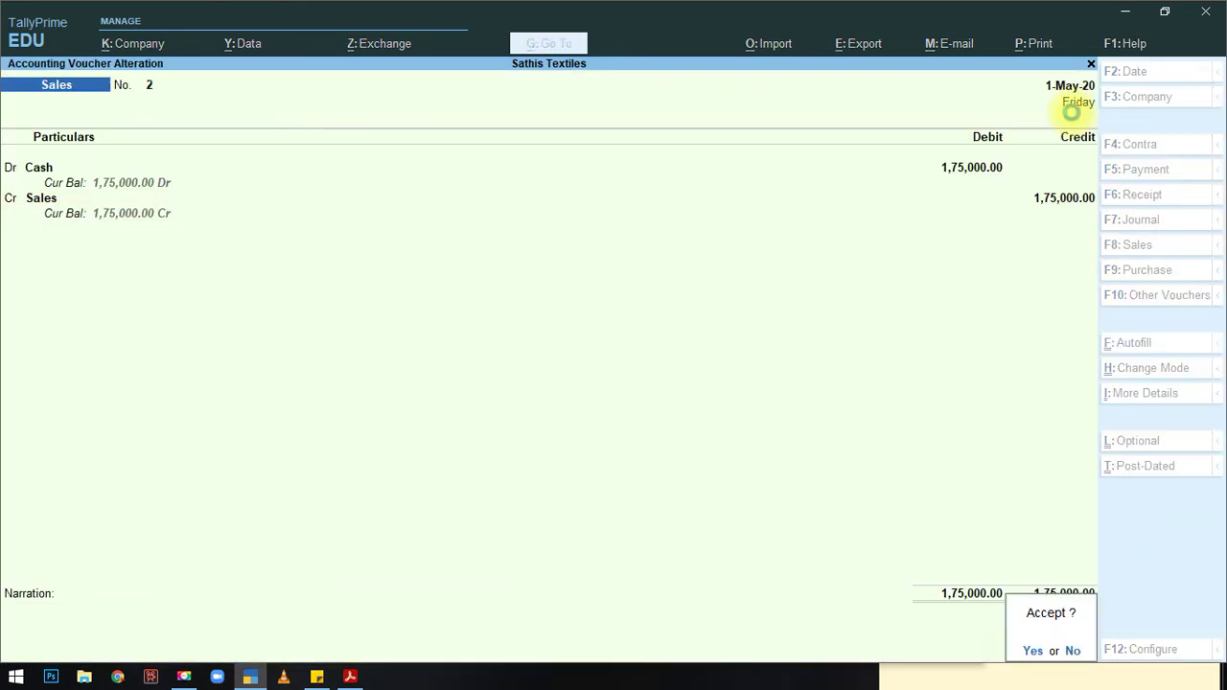
{"action": "key", "text": "Return"}
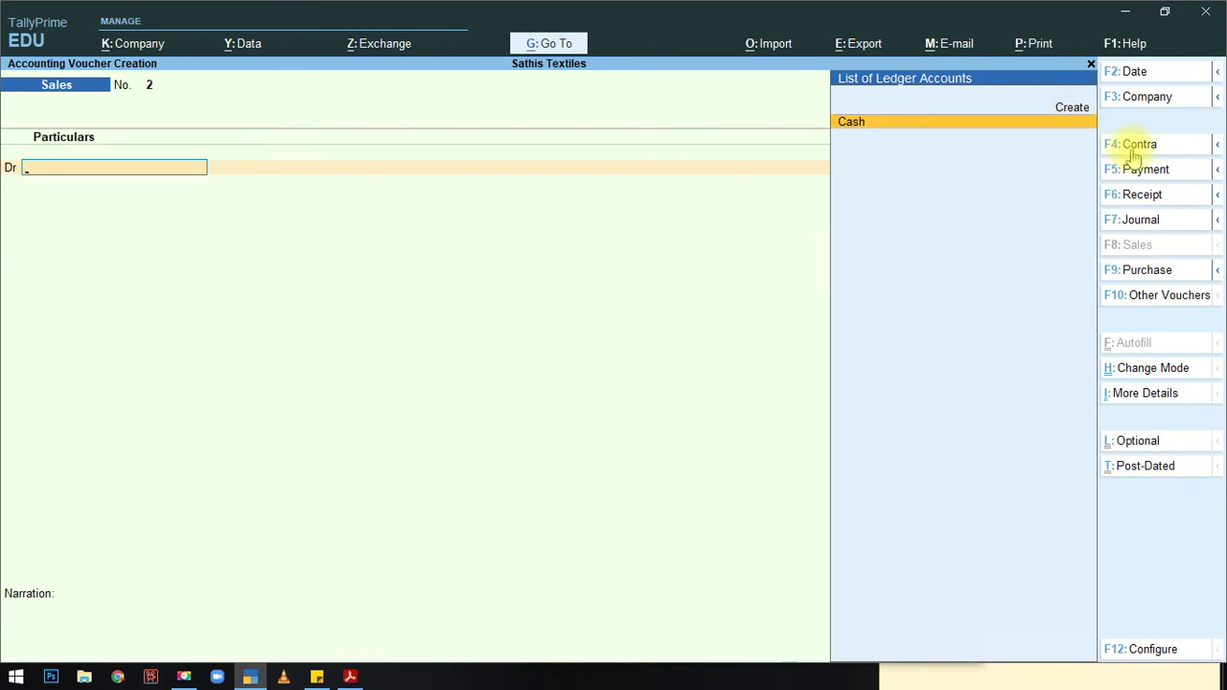
Step: Start a purchase voucher and set its voucher mode to As Voucher
{"action": "left_click", "coordinate": [1150, 270]}
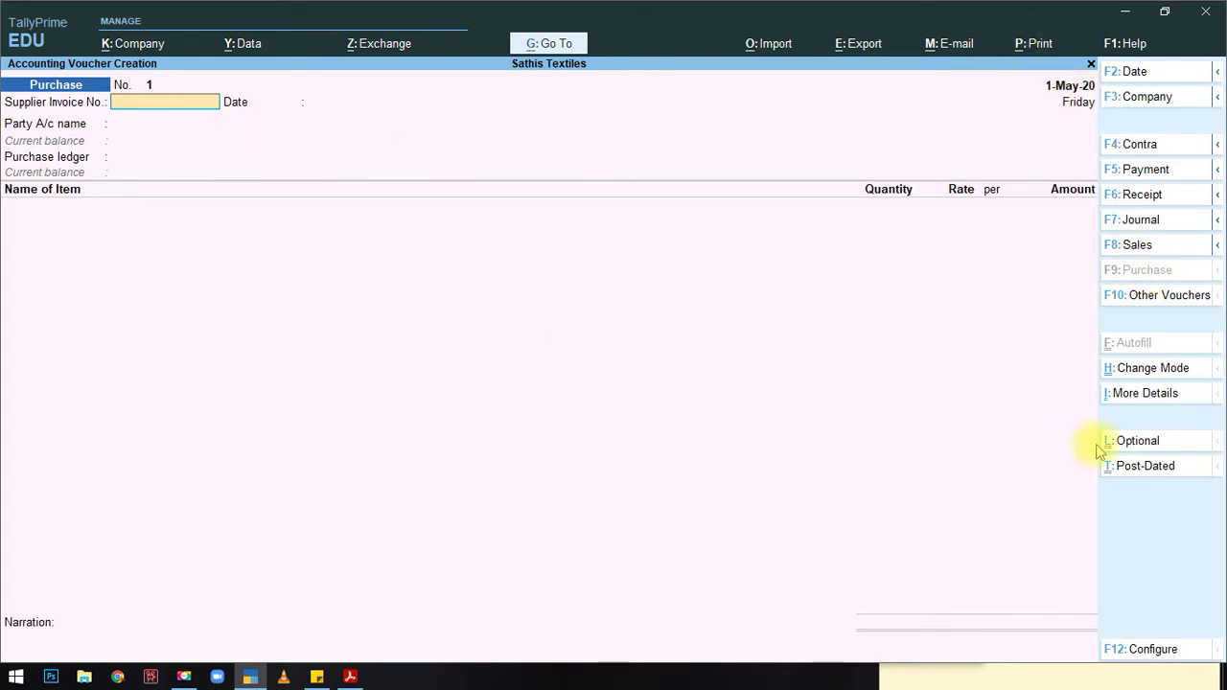
{"action": "left_click", "coordinate": [1143, 393]}
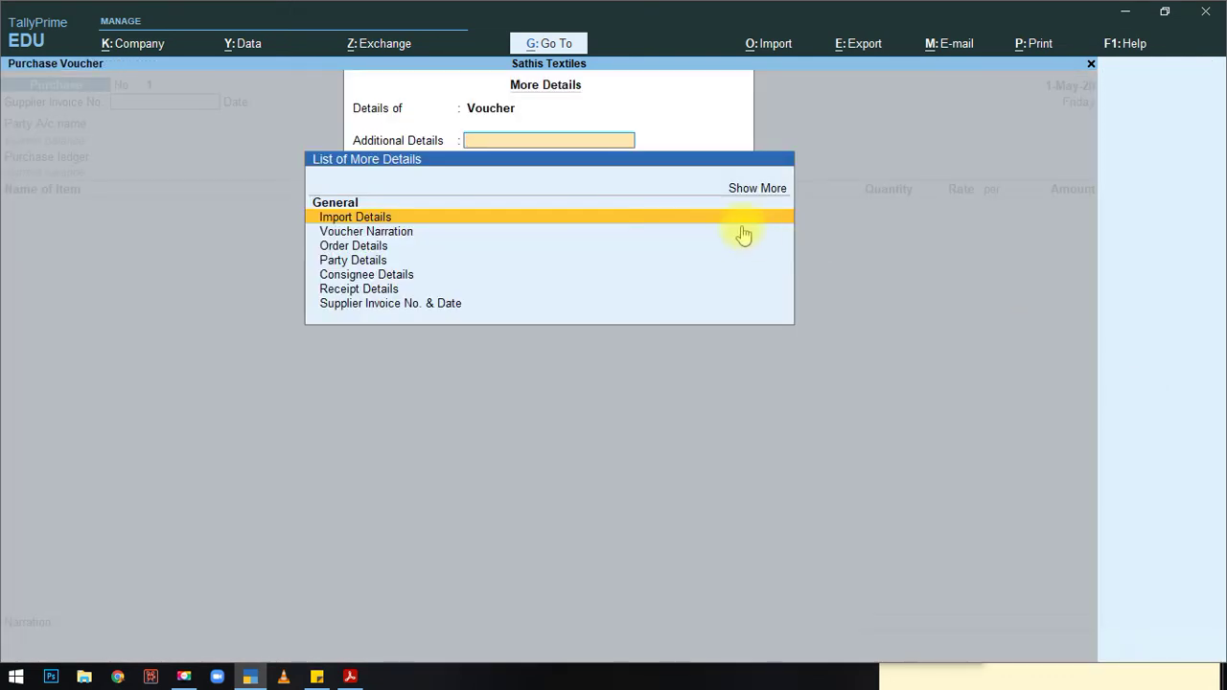
{"action": "key", "text": "Escape"}
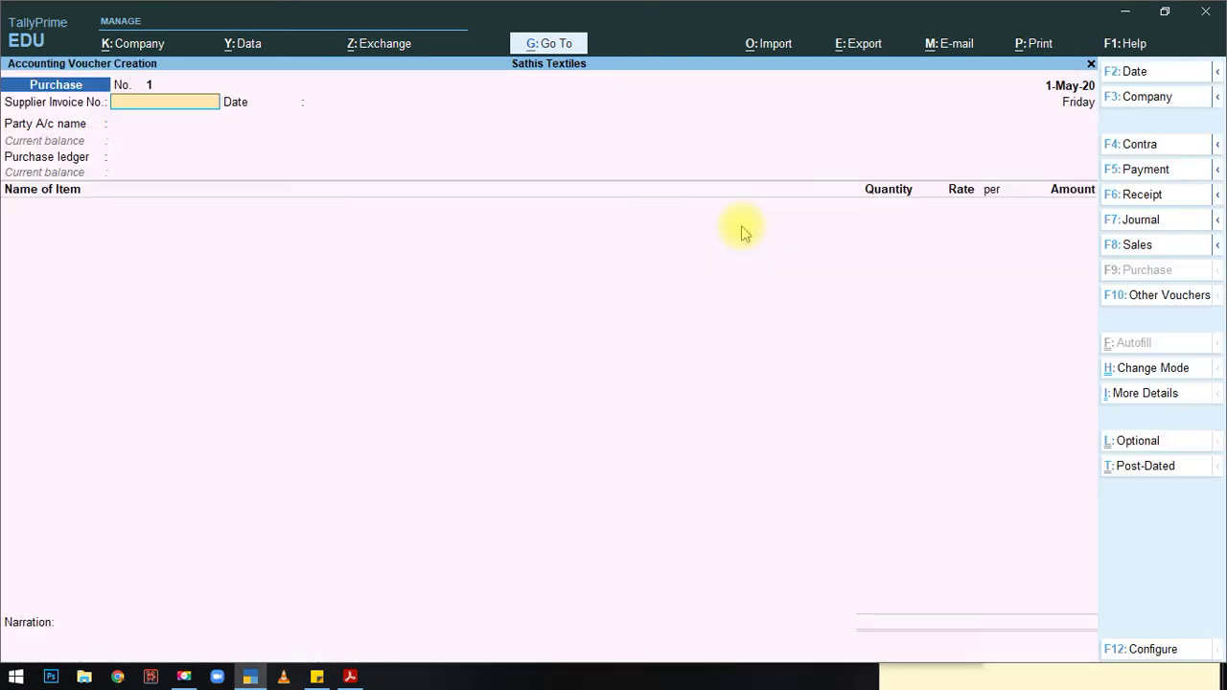
{"action": "left_click", "coordinate": [1132, 372]}
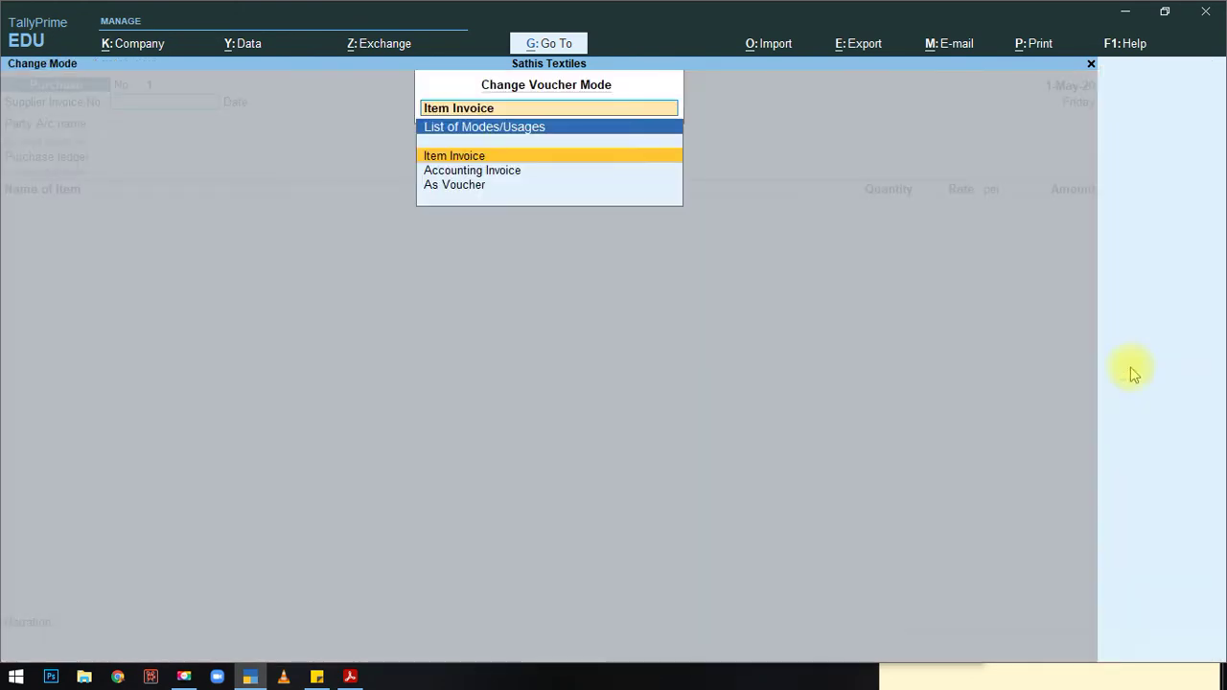
{"action": "left_click", "coordinate": [459, 185]}
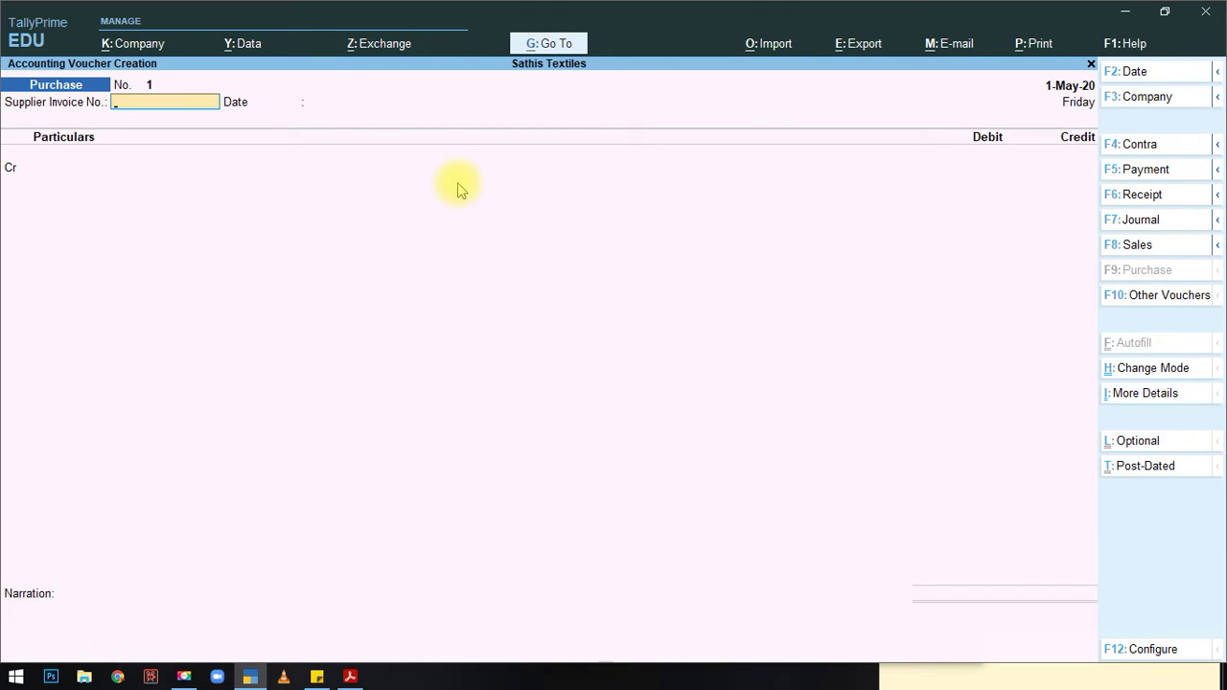
Step: Choose Cash as the credited ledger, leaving the supplier invoice number, date and all receipt details blank
{"action": "key", "text": "Return"}
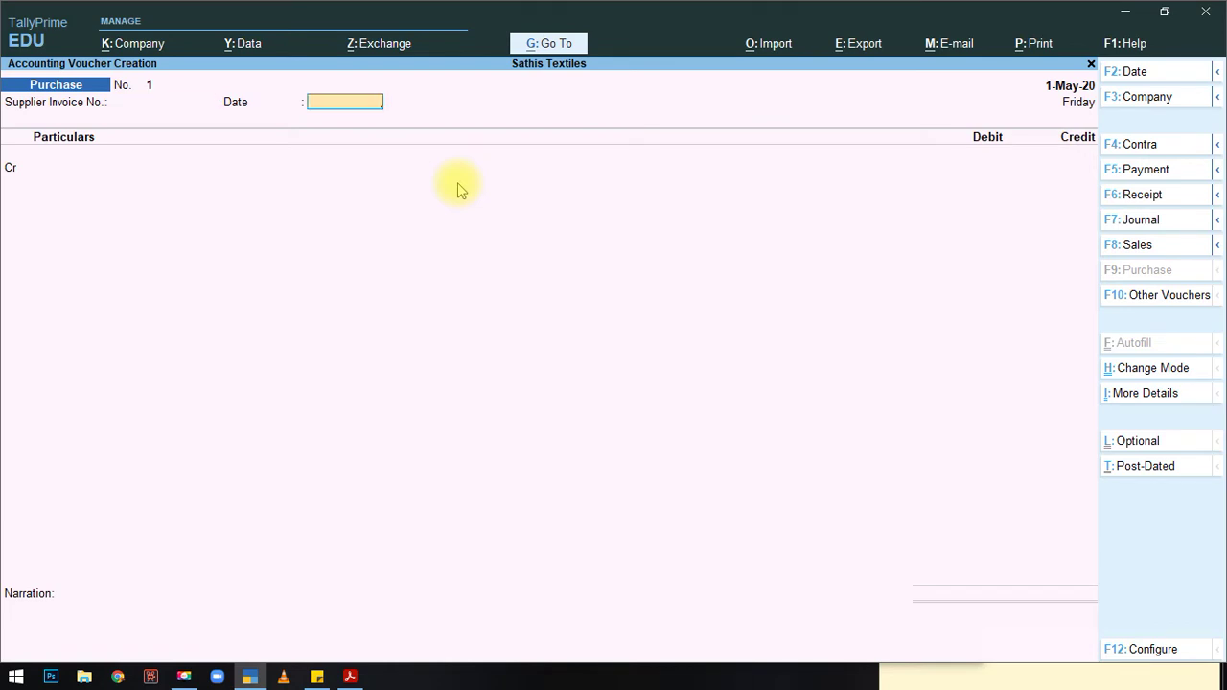
{"action": "key", "text": "Return"}
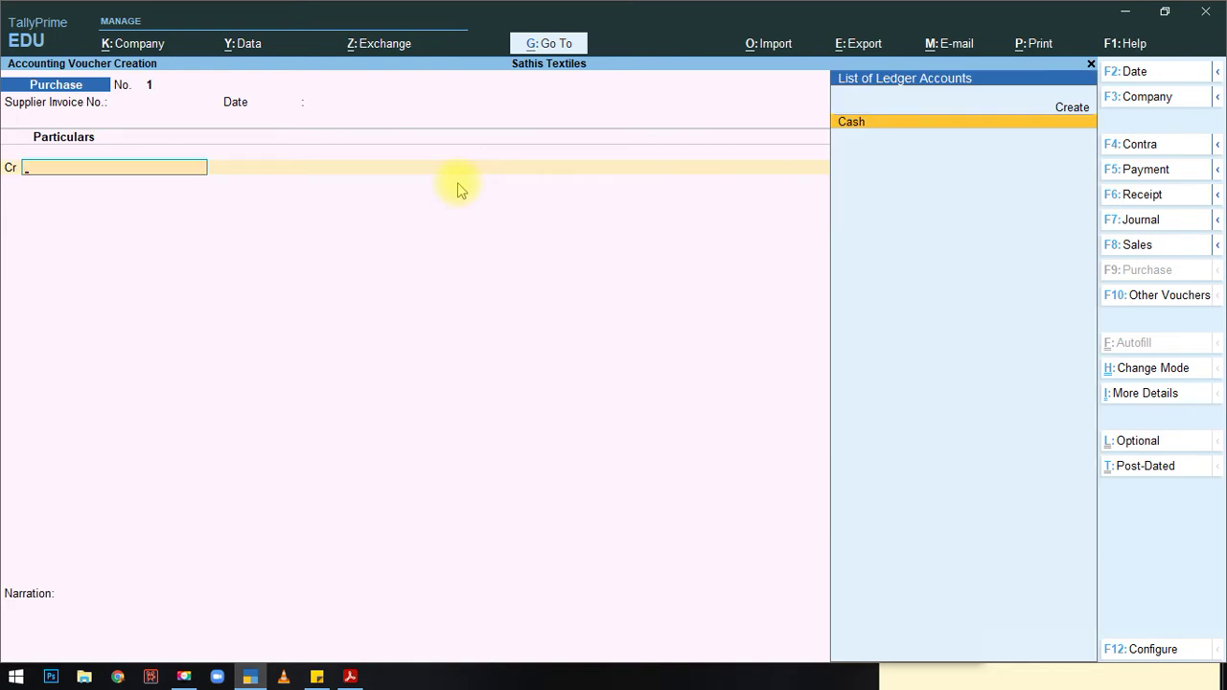
{"action": "key", "text": "Return"}
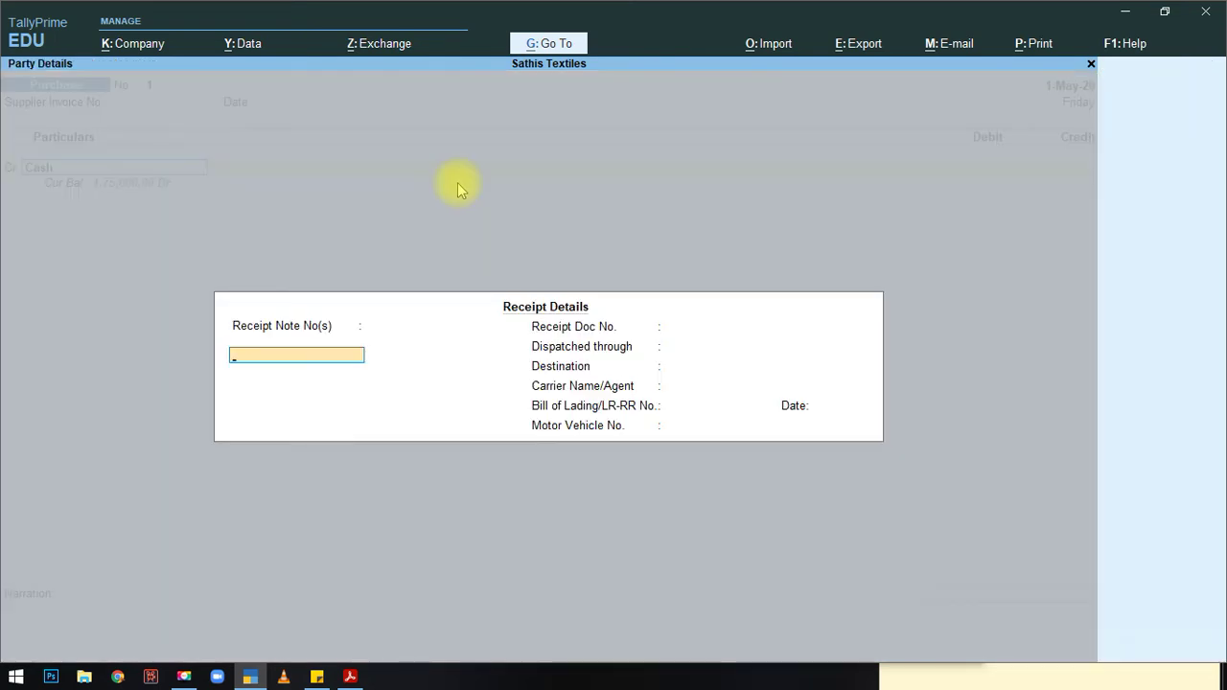
{"action": "key", "text": "Return"}
{"action": "key", "text": "Return"}
{"action": "key", "text": "Return"}
{"action": "key", "text": "Return"}
{"action": "key", "text": "Return"}
{"action": "key", "text": "Return"}
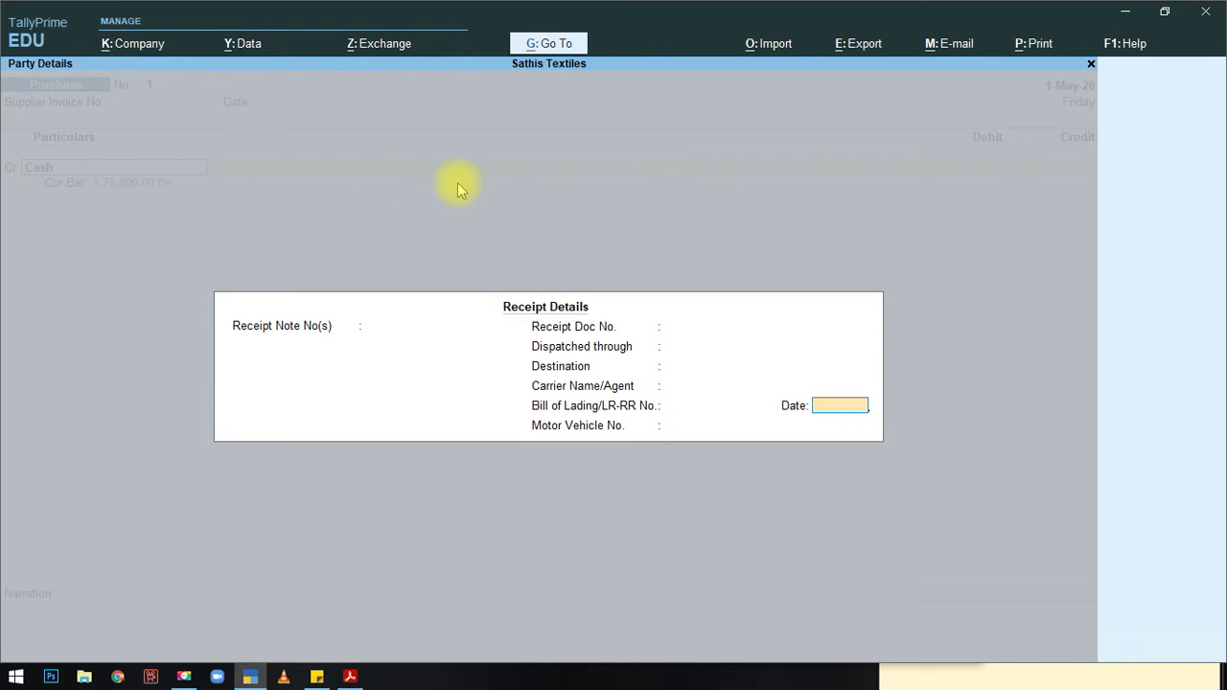
{"action": "key", "text": "Return"}
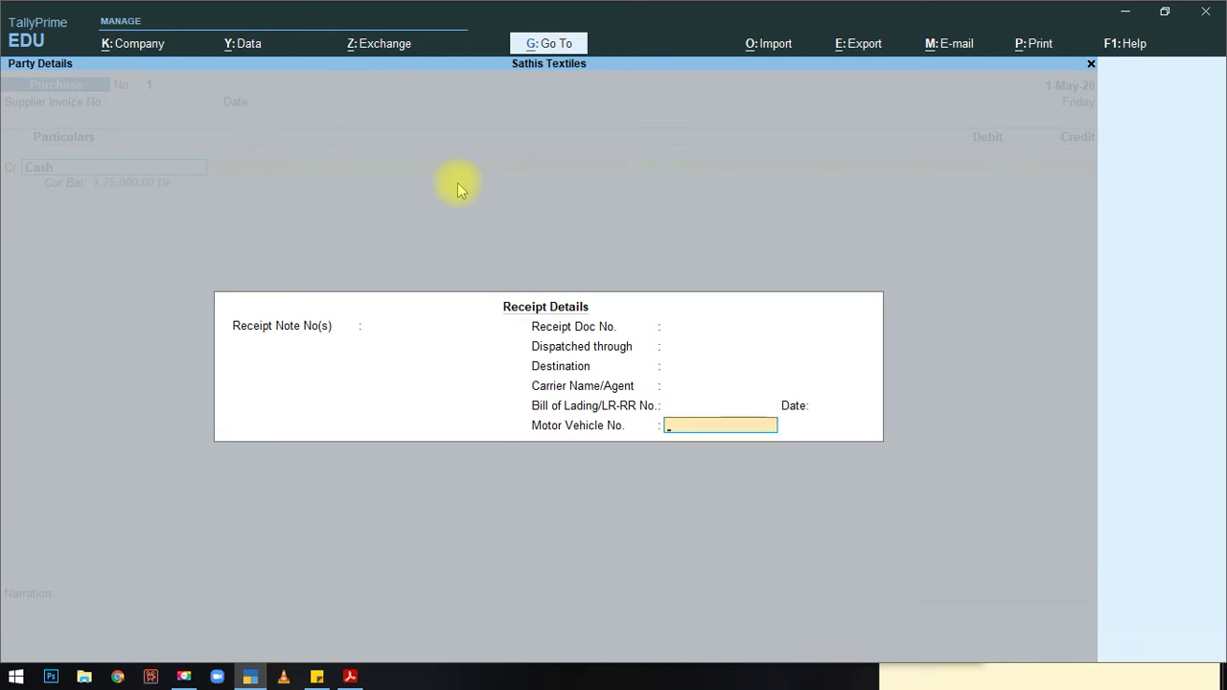
{"action": "key", "text": "Return"}
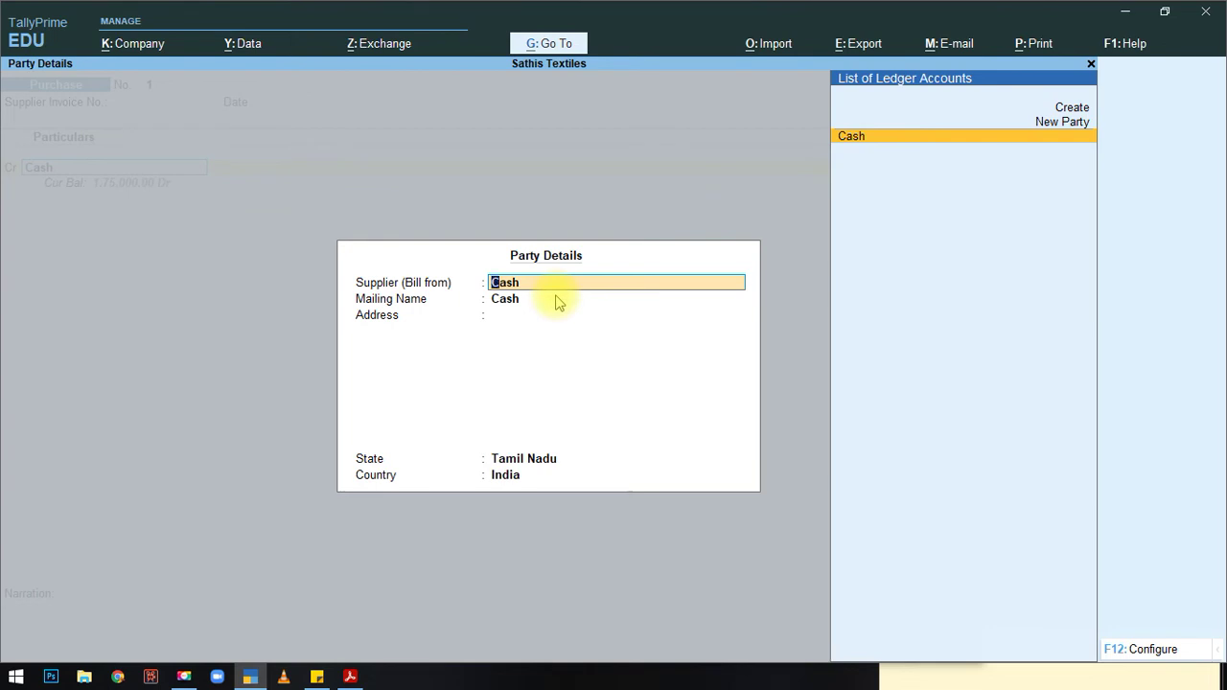
Step: Keep Cash as the supplier in the party details, with the default state and country
{"action": "key", "text": "Return"}
{"action": "key", "text": "Return"}
{"action": "key", "text": "Return"}
{"action": "key", "text": "Return"}
{"action": "key", "text": "Return"}
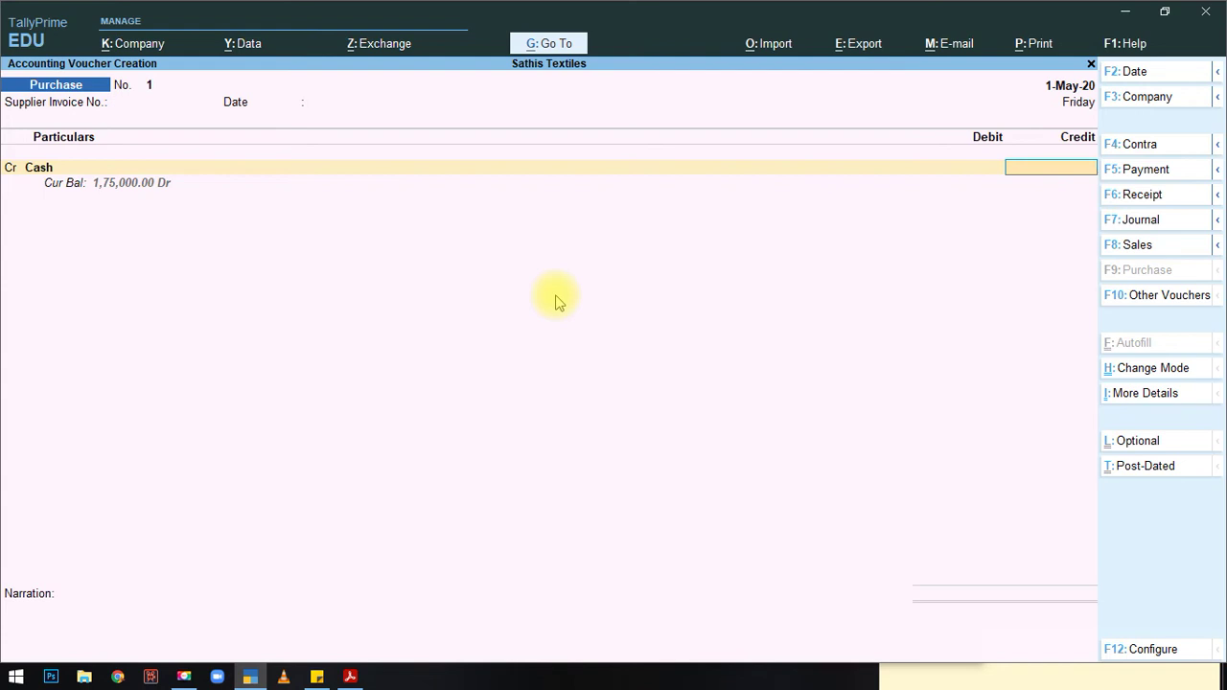
Step: Go back to the Cash ledger line and reopen its party details, leaving the receipt details blank
{"action": "key", "text": "BackSpace"}
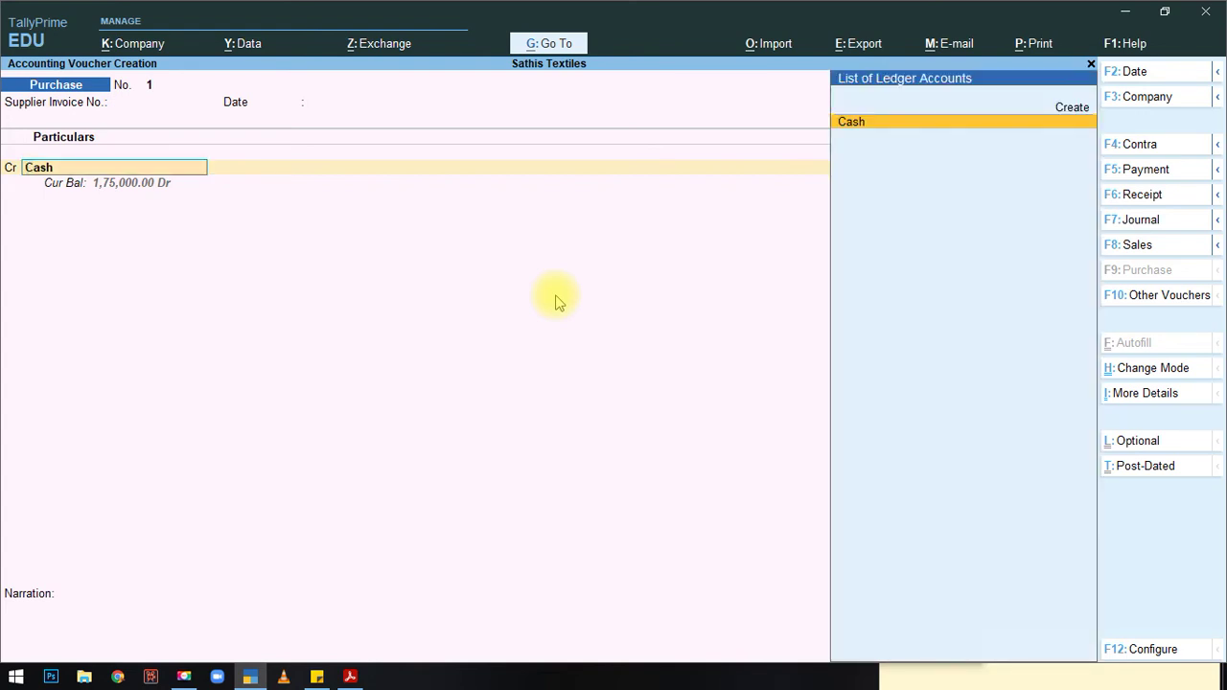
{"action": "key", "text": "Return"}
{"action": "key", "text": "Return"}
{"action": "key", "text": "Return"}
{"action": "key", "text": "Return"}
{"action": "key", "text": "Return"}
{"action": "key", "text": "Return"}
{"action": "key", "text": "Return"}
{"action": "key", "text": "Return"}
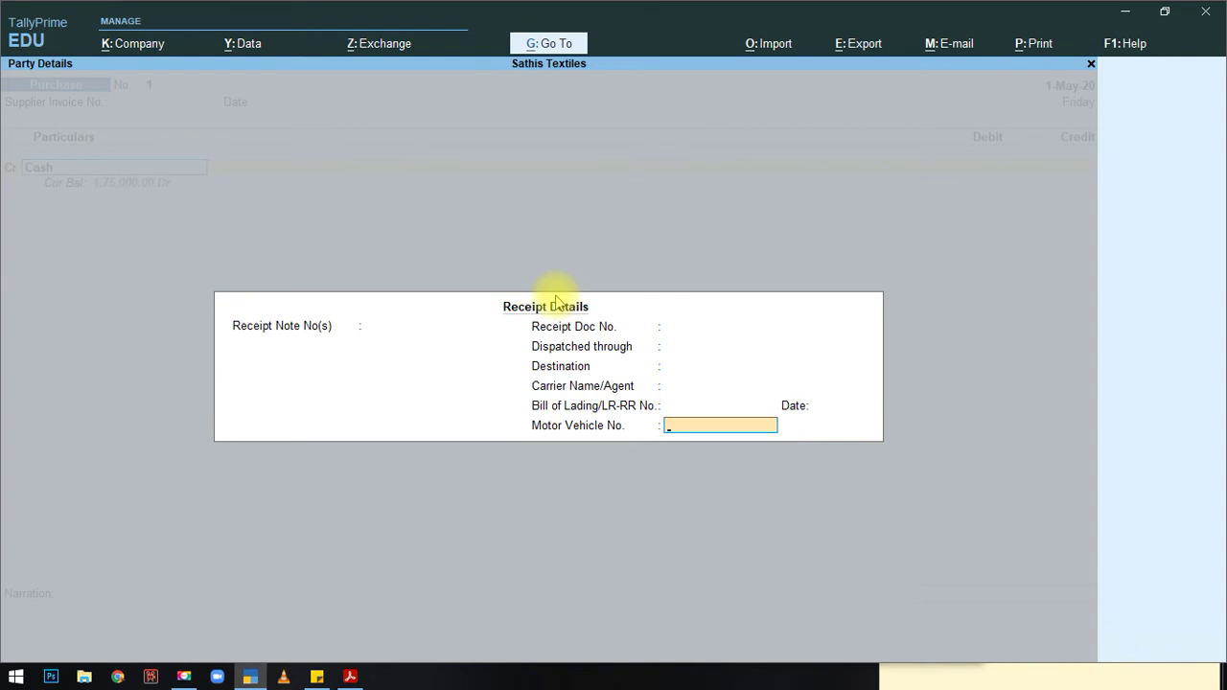
{"action": "key", "text": "Return"}
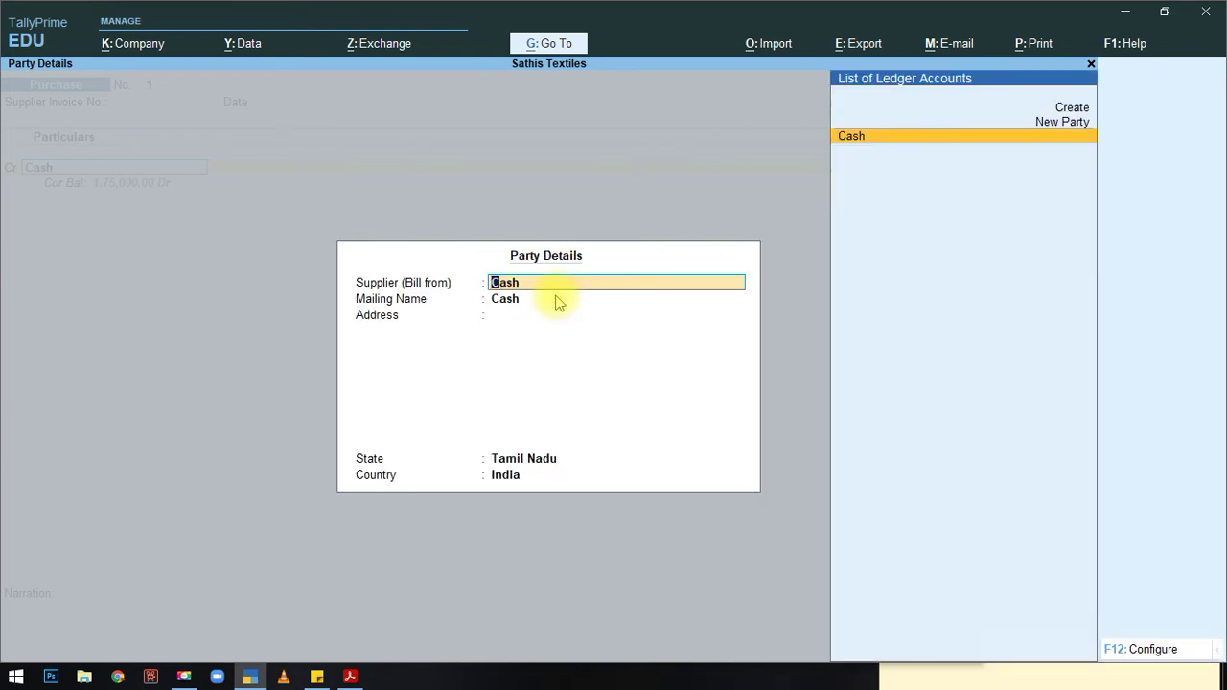
Step: Set the supplier to a new party, entering the supplier's name and keeping it as the mailing name
{"action": "key", "text": "Up"}
{"action": "key", "text": "Return"}
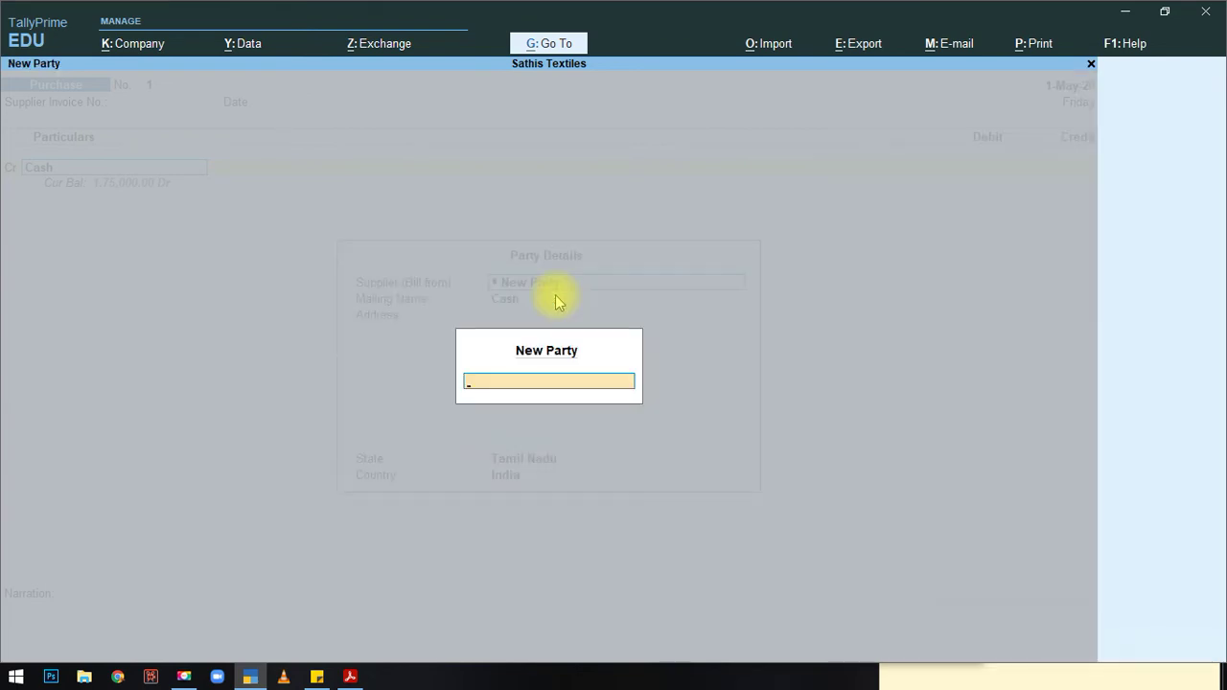
{"action": "type", "text": "Alagupandi"}
{"action": "key", "text": "Return"}
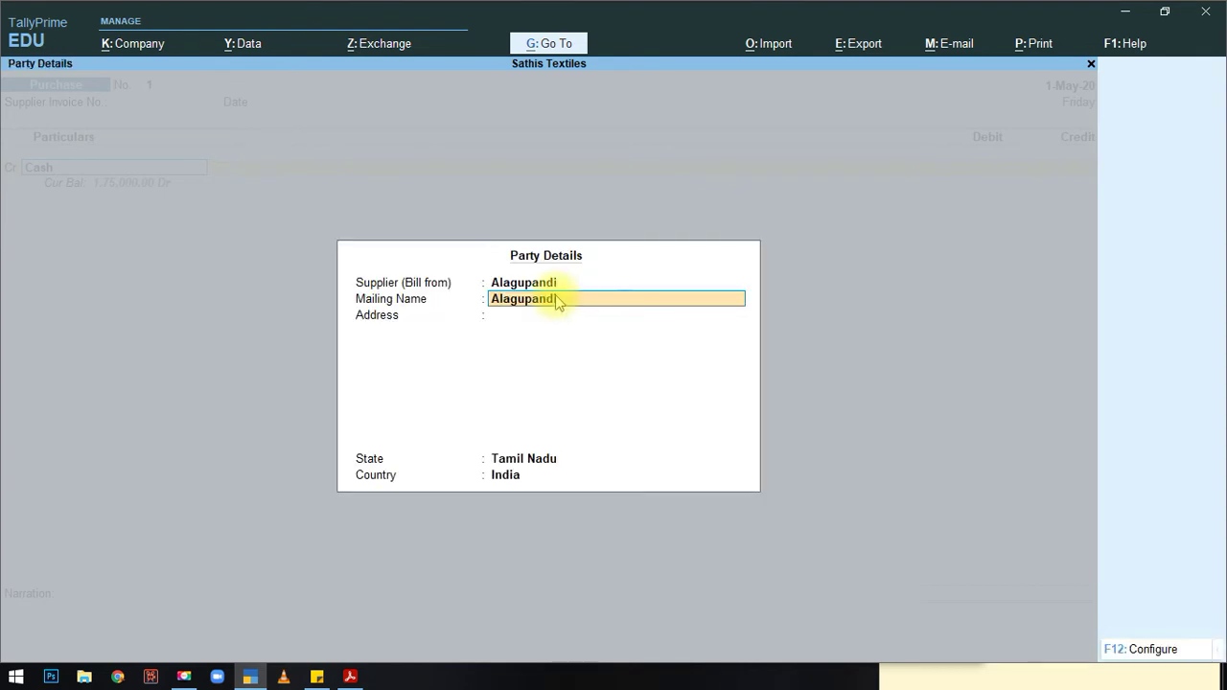
{"action": "key", "text": "Return"}
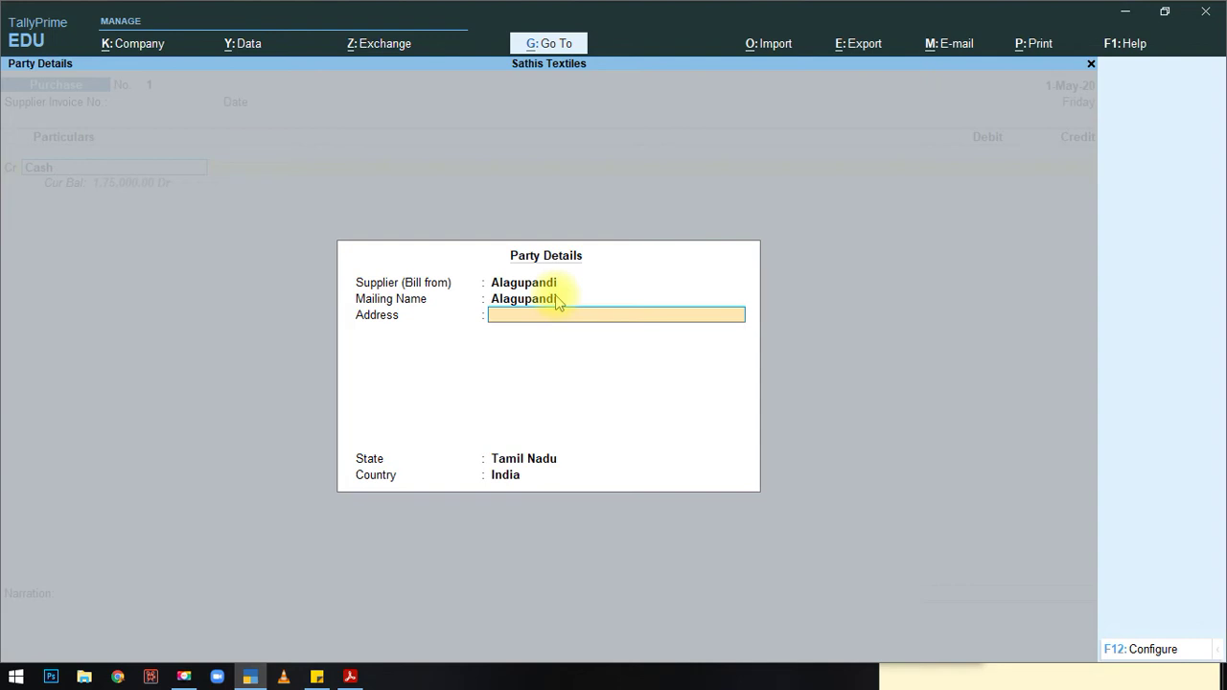
Step: Enter the supplier's two-line address and accept the party details with the default state and country
{"action": "type", "text": "14 Main Road"}
{"action": "key", "text": "Return"}
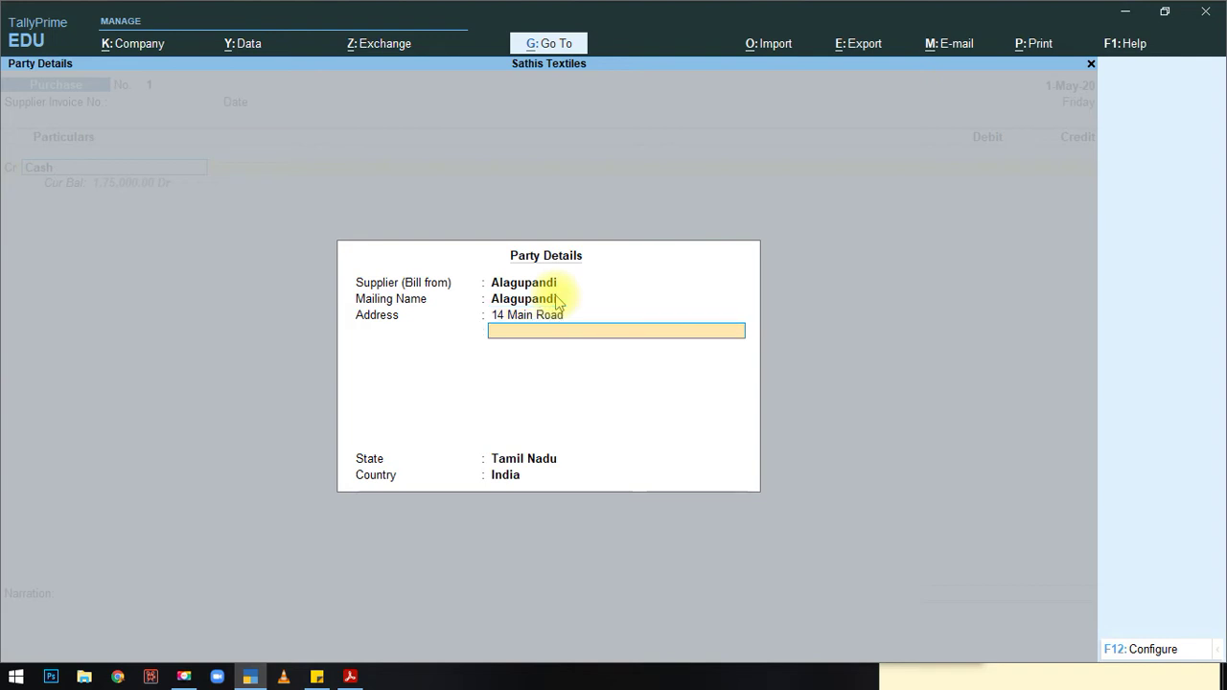
{"action": "type", "text": "COimbatore"}
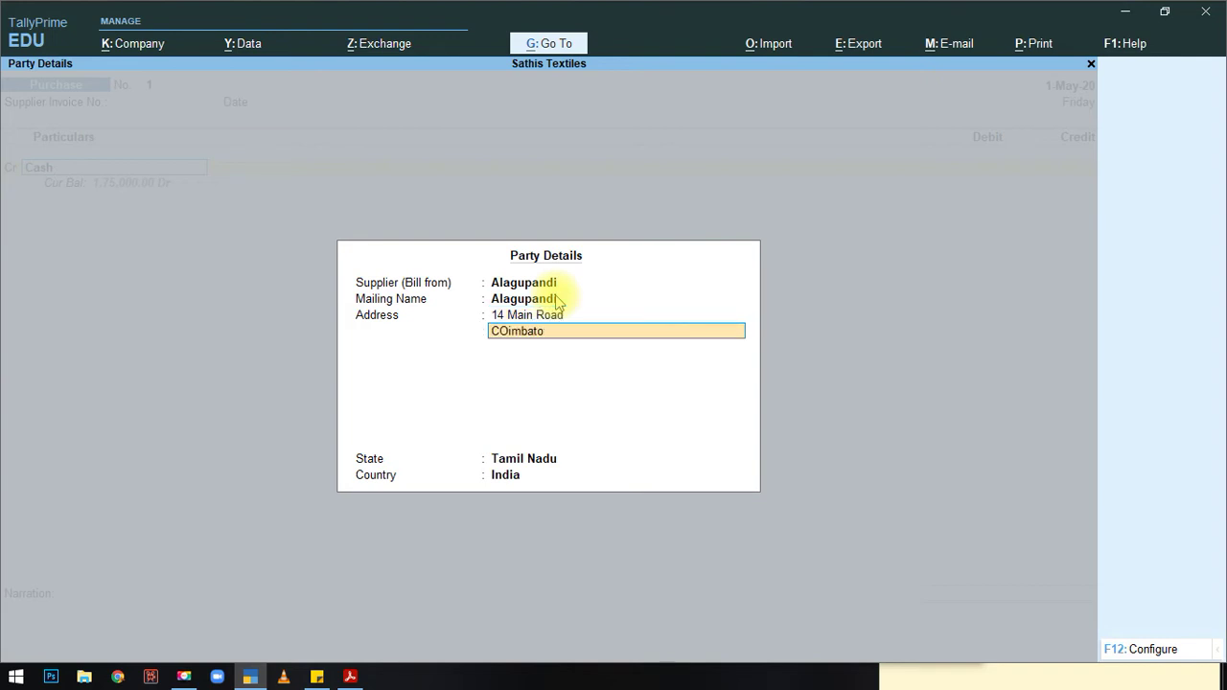
{"action": "key", "text": "Return"}
{"action": "key", "text": "Return"}
{"action": "key", "text": "Return"}
{"action": "key", "text": "Return"}
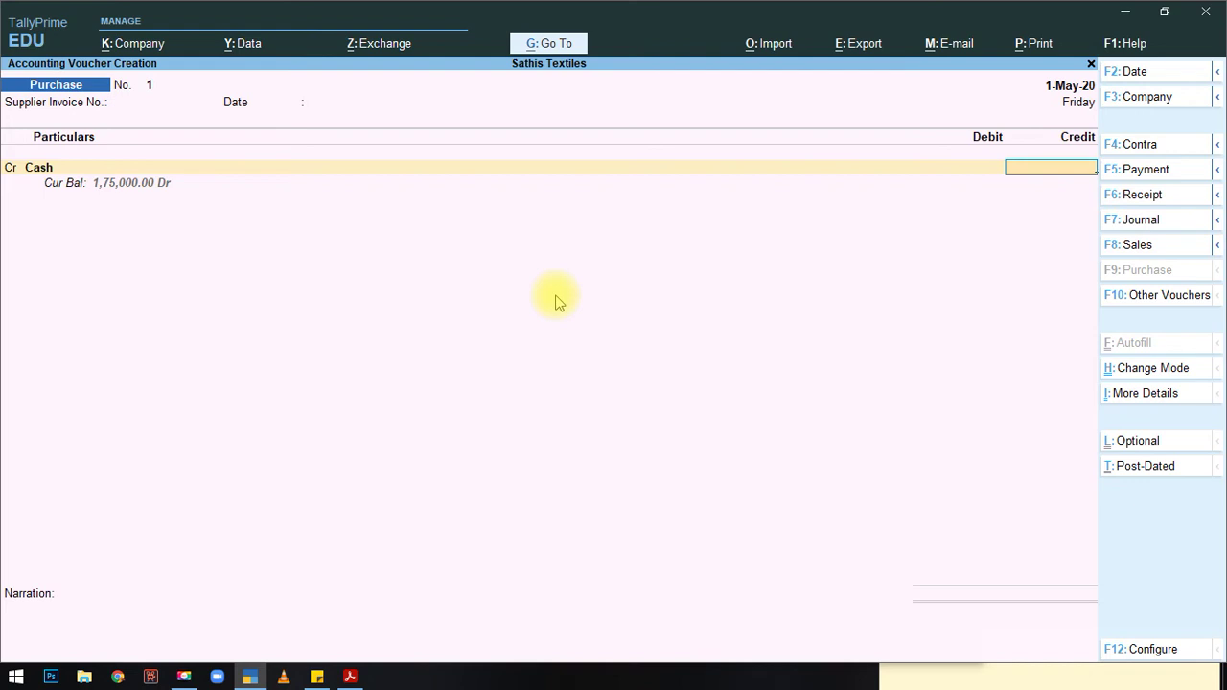
Step: Credit Cash with 100000 and debit the Purchase ledger for the same amount, skipping the inventory allocations
{"action": "type", "text": "100000"}
{"action": "key", "text": "Return"}
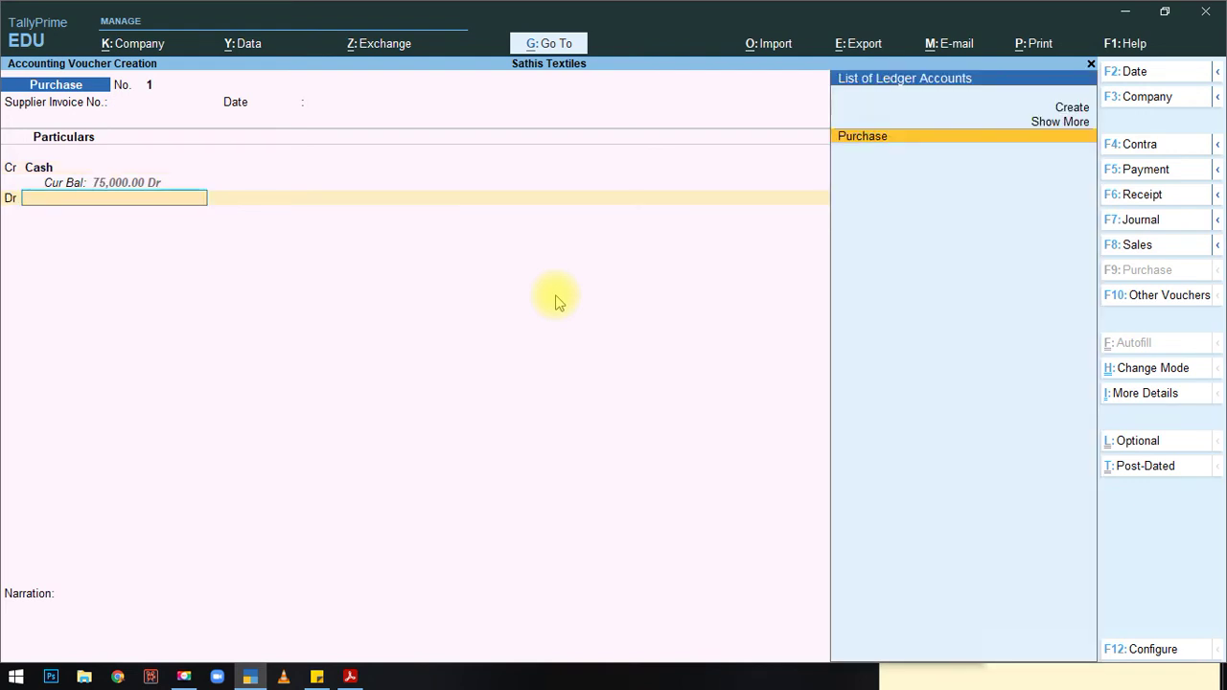
{"action": "key", "text": "Return"}
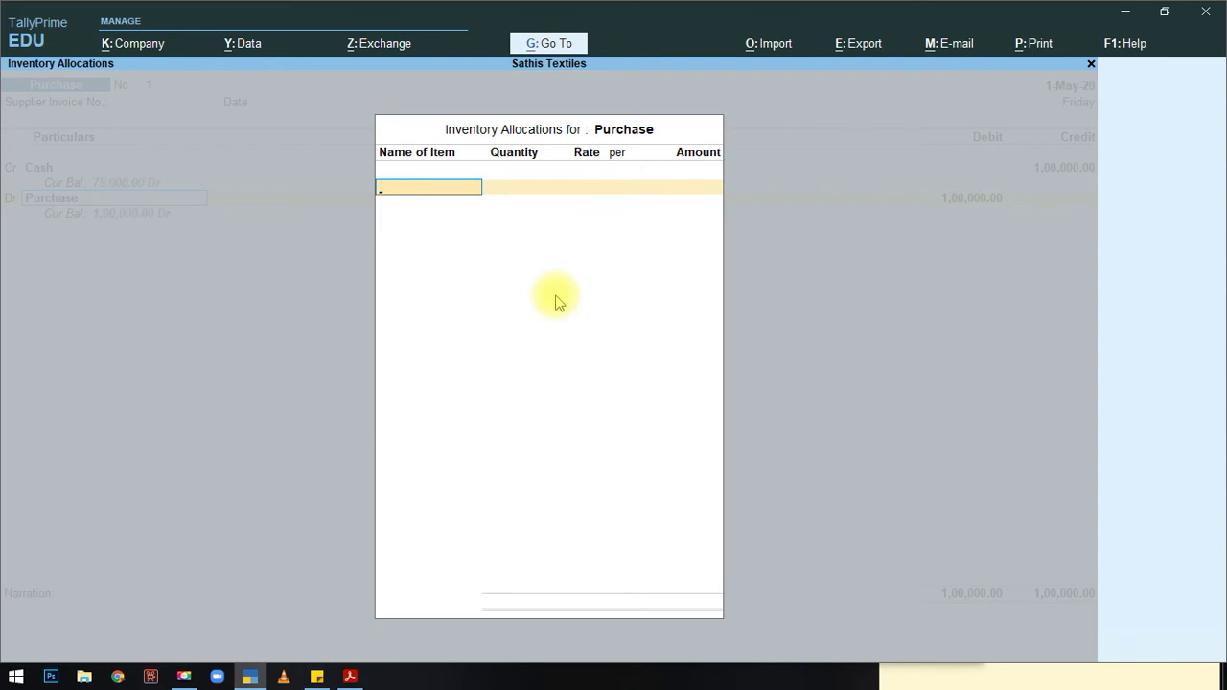
{"action": "key", "text": "Escape"}
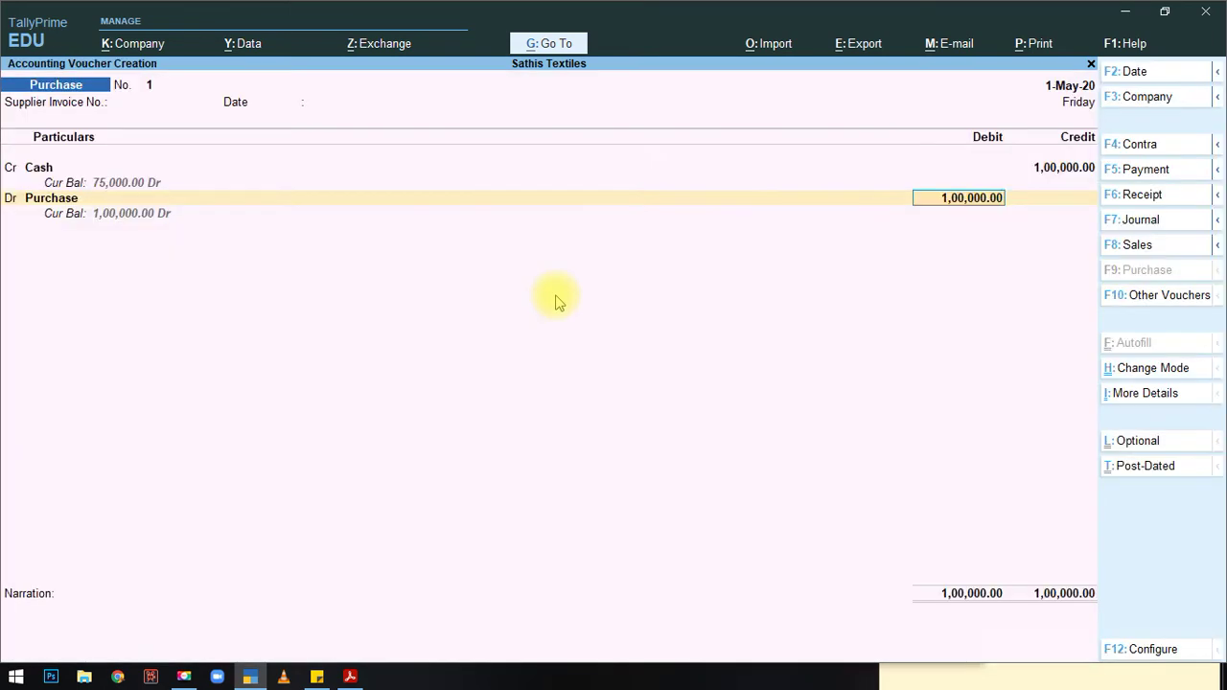
Step: Save the purchase voucher with no narration
{"action": "key", "text": "Return"}
{"action": "key", "text": "Return"}
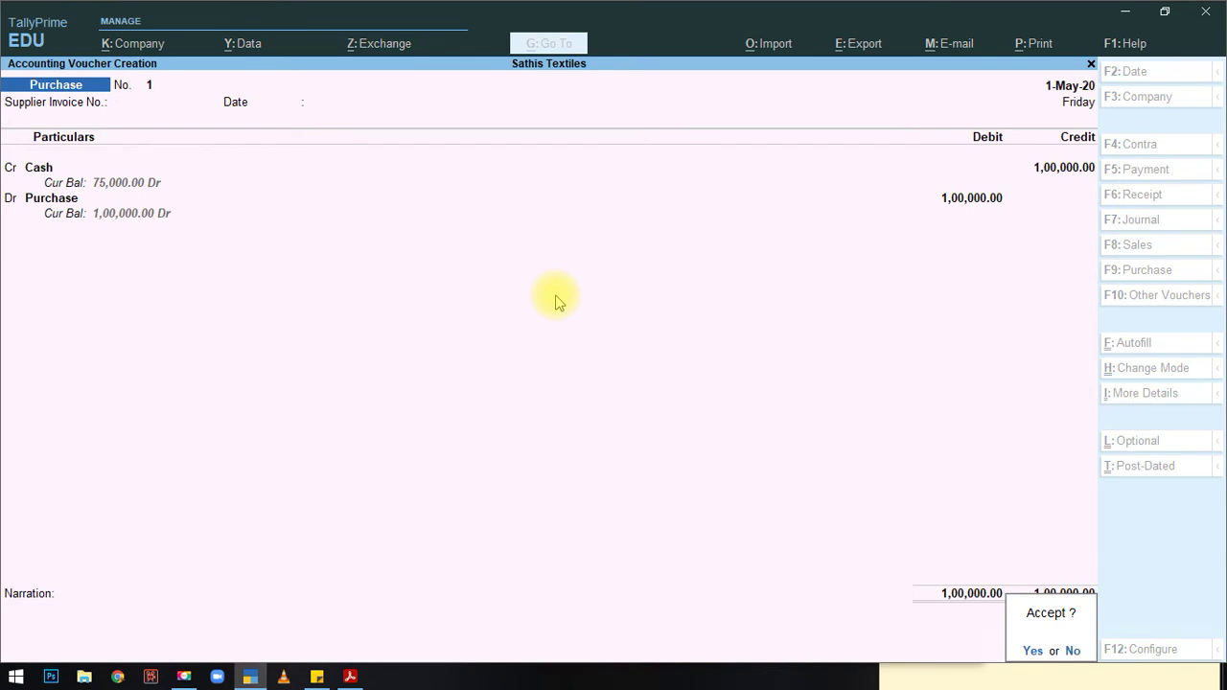
{"action": "key", "text": "Return"}
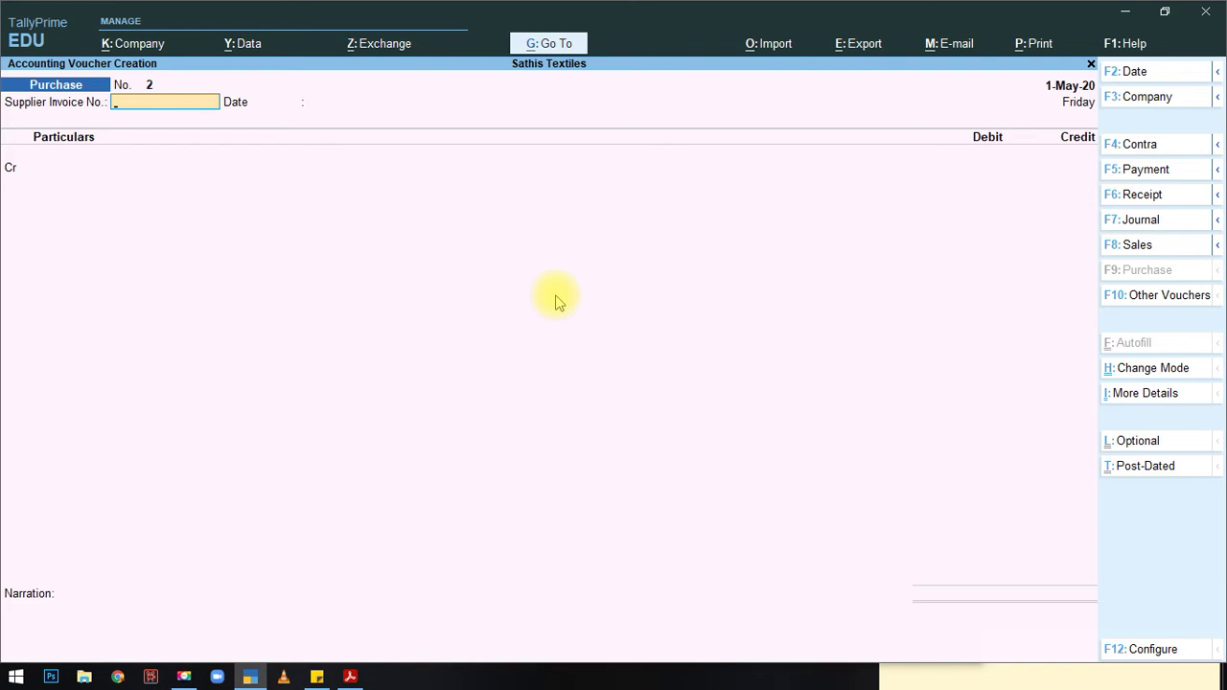
Step: Credit Cash in the second purchase voucher, leaving its supplier invoice number, date and receipt details blank
{"action": "key", "text": "Return"}
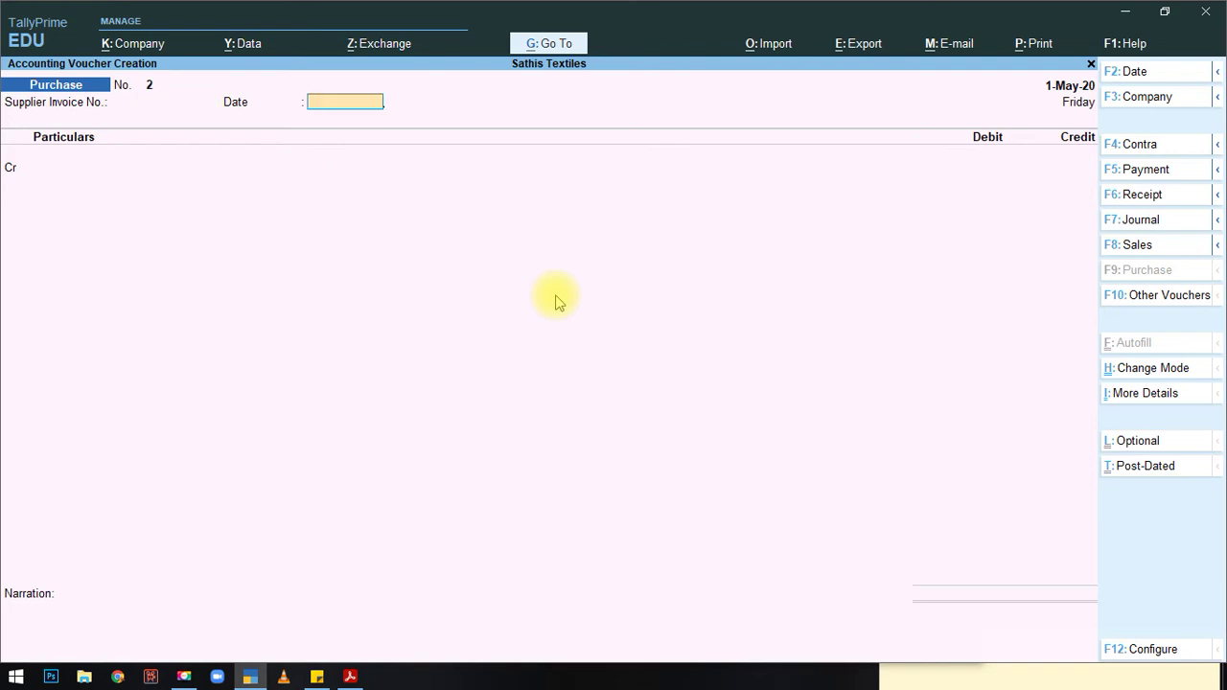
{"action": "key", "text": "Return"}
{"action": "key", "text": "Return"}
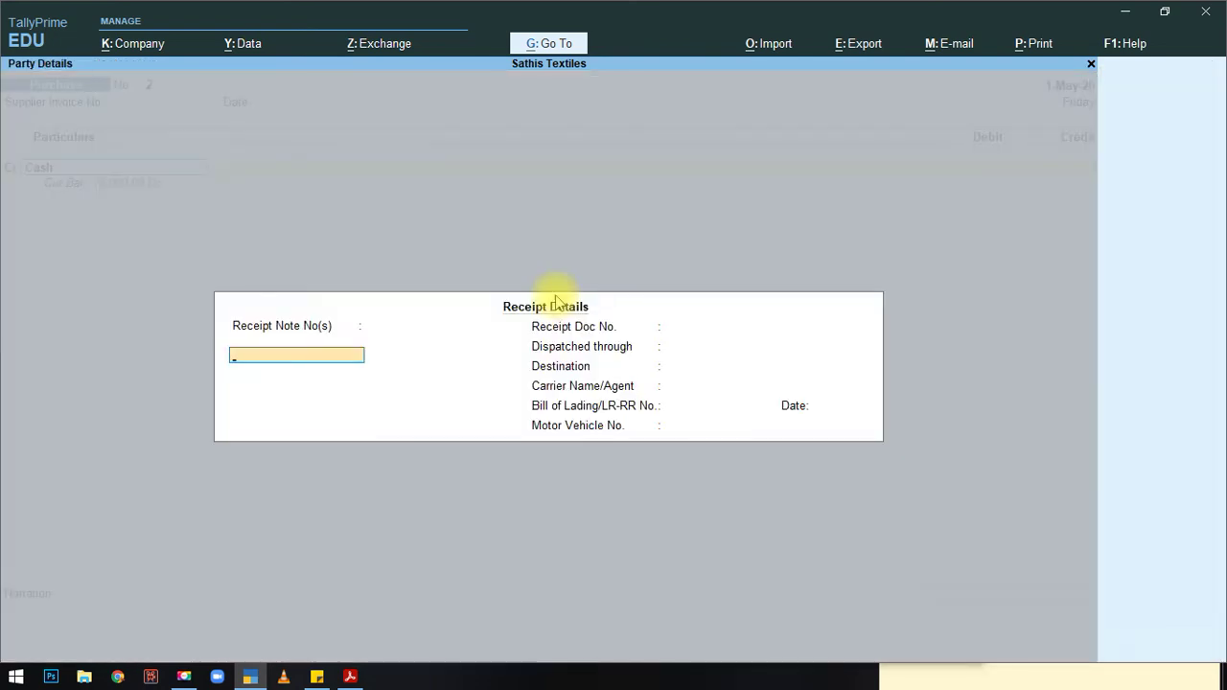
{"action": "key", "text": "Return"}
{"action": "key", "text": "Return"}
{"action": "key", "text": "Return"}
{"action": "key", "text": "Return"}
{"action": "key", "text": "Return"}
{"action": "key", "text": "Return"}
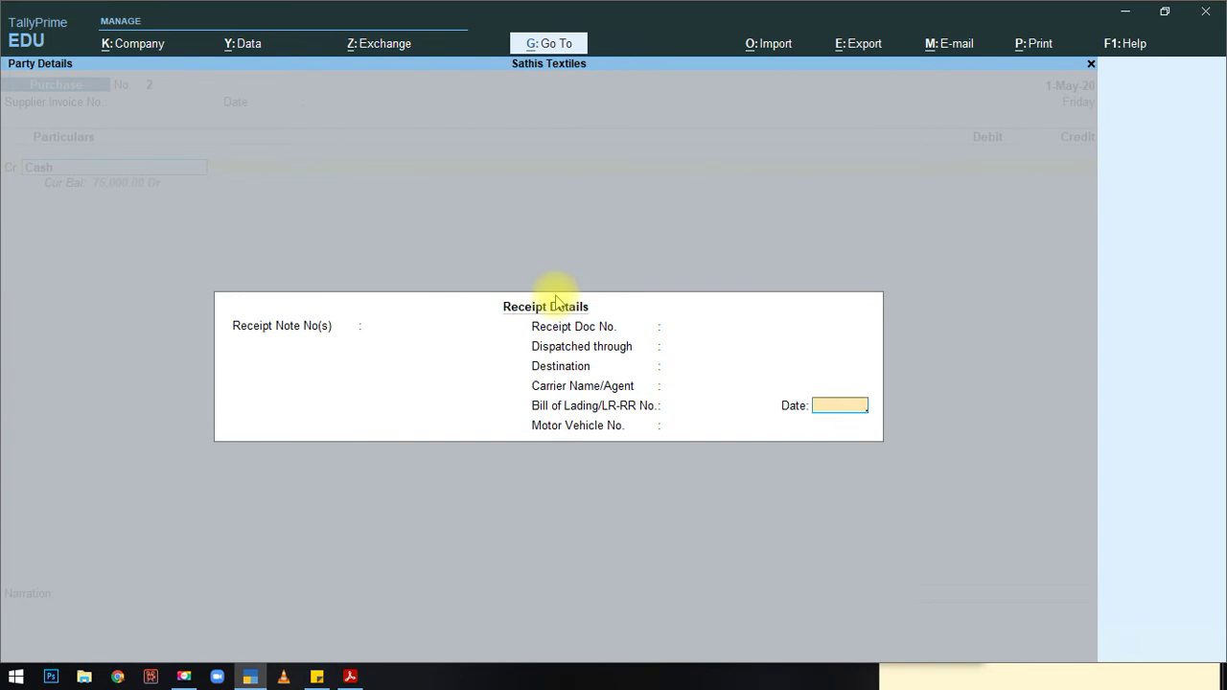
{"action": "key", "text": "Return"}
{"action": "key", "text": "Return"}
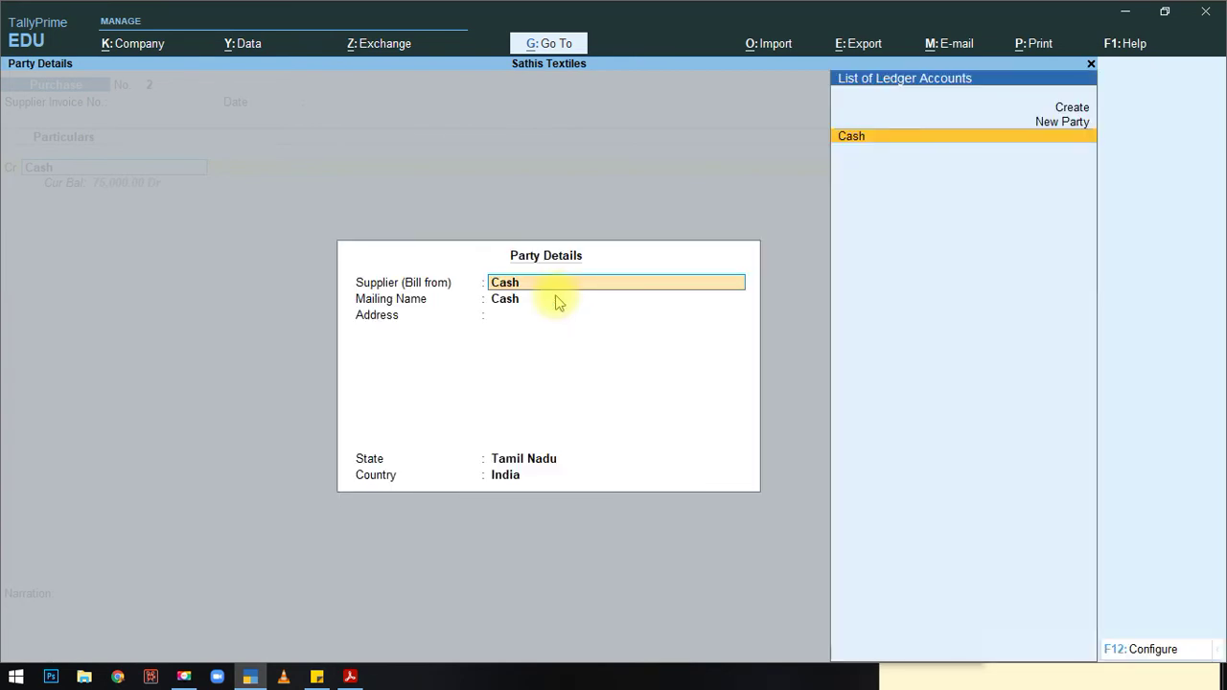
{"action": "type", "text": "Ala"}
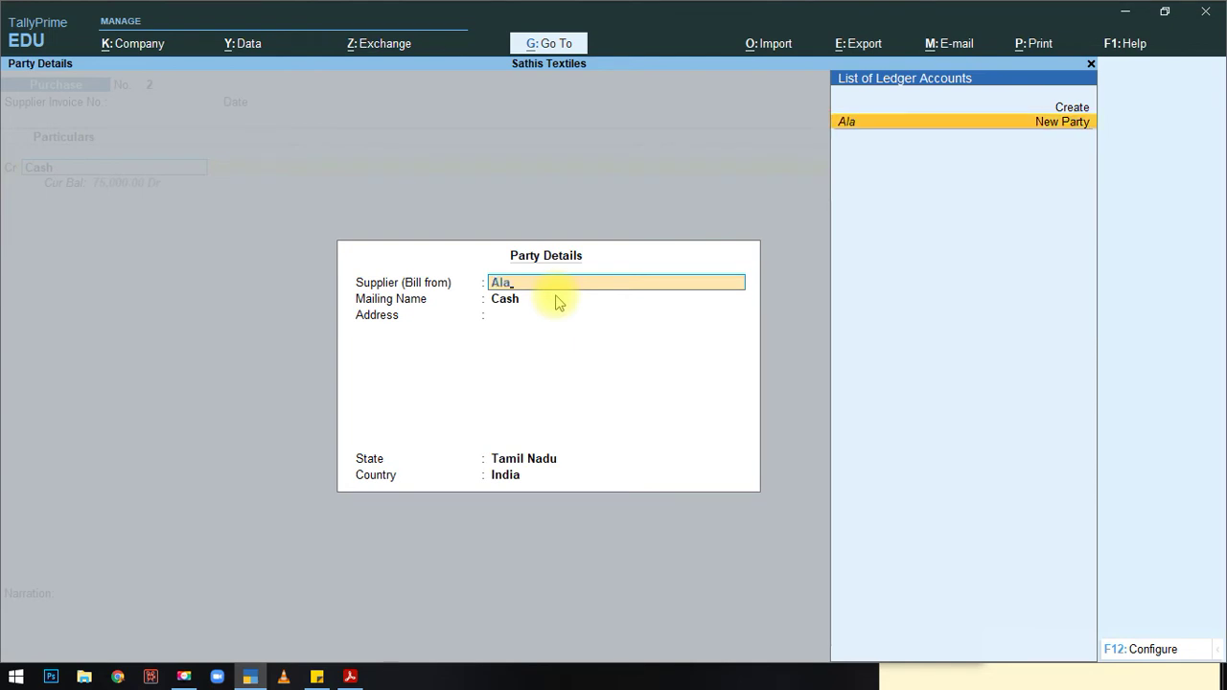
{"action": "type", "text": "gupandi"}
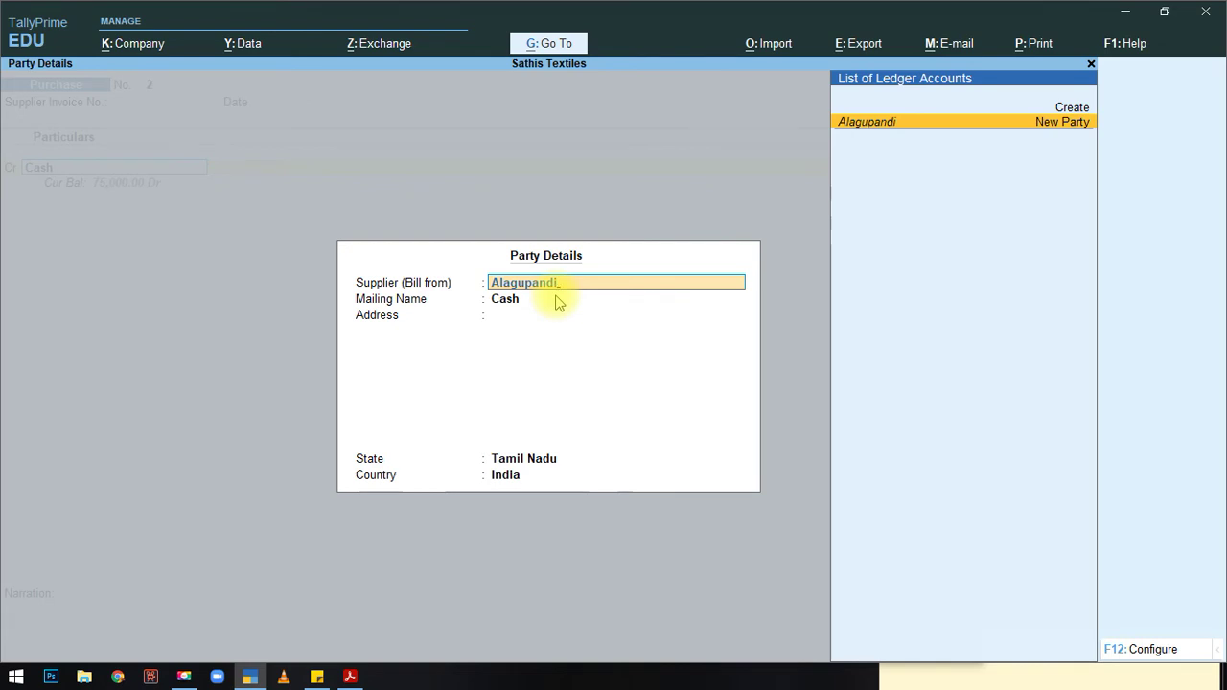
{"action": "key", "text": "Return"}
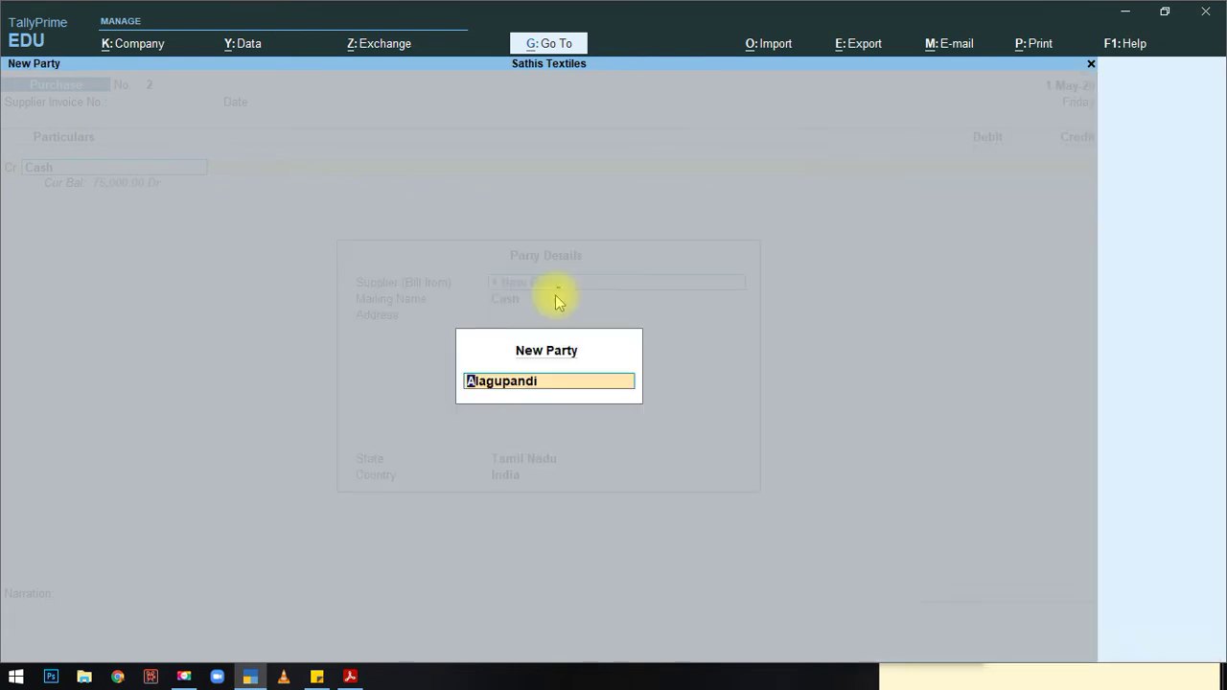
{"action": "key", "text": "Return"}
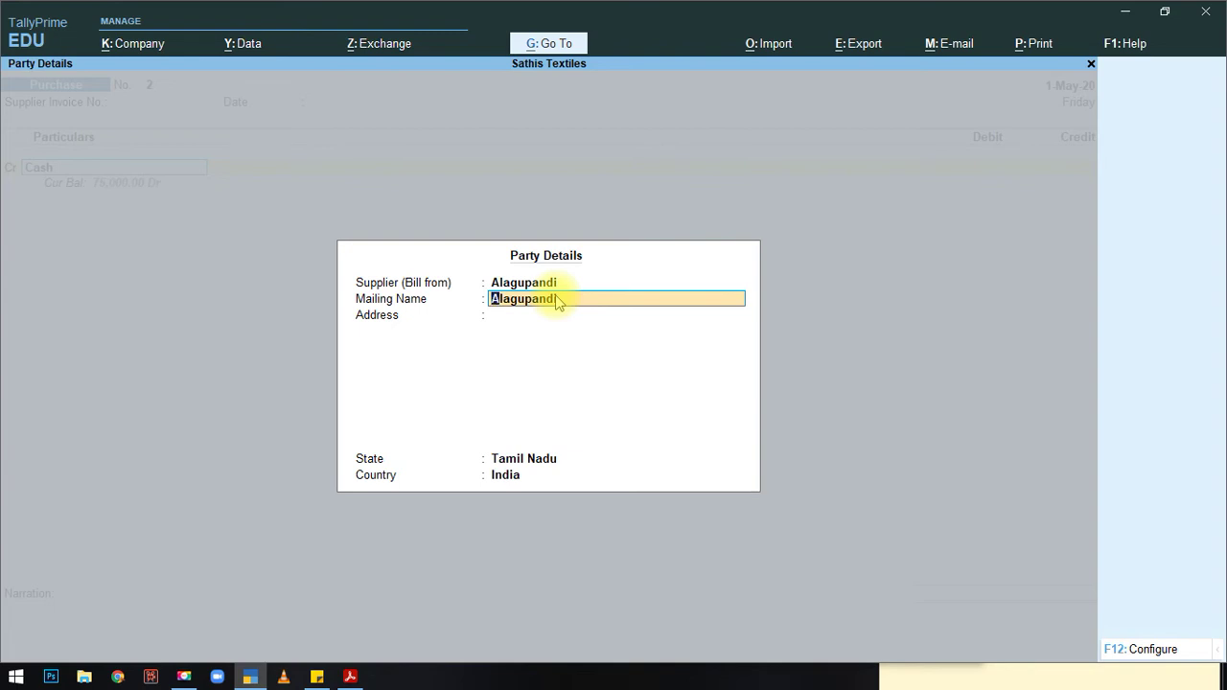
{"action": "key", "text": "BackSpace"}
{"action": "key", "text": "Escape"}
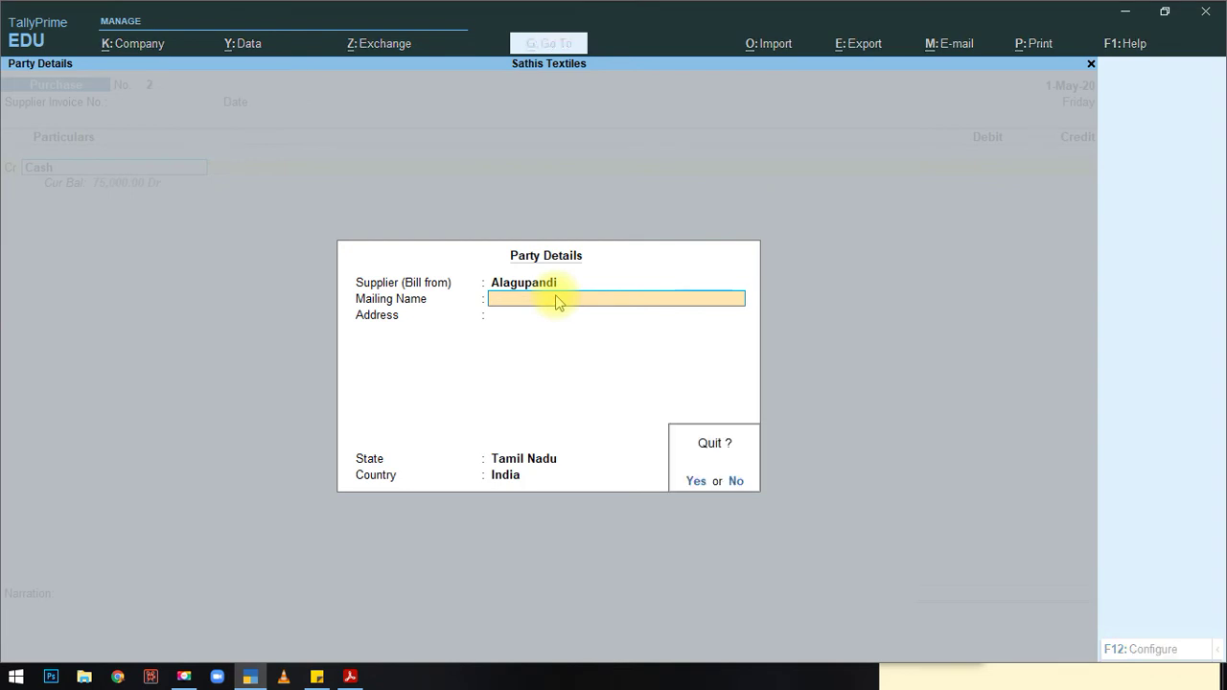
{"action": "key", "text": "Return"}
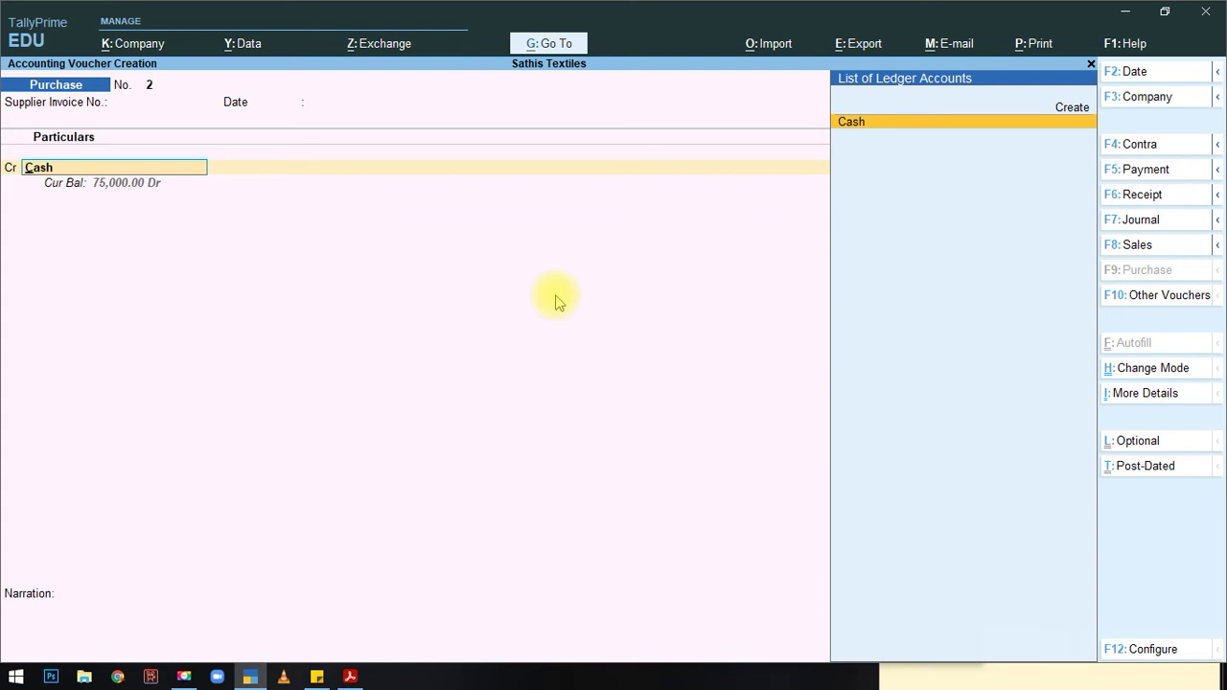
{"action": "key", "text": "Escape"}
{"action": "key", "text": "Escape"}
{"action": "key", "text": "Return"}
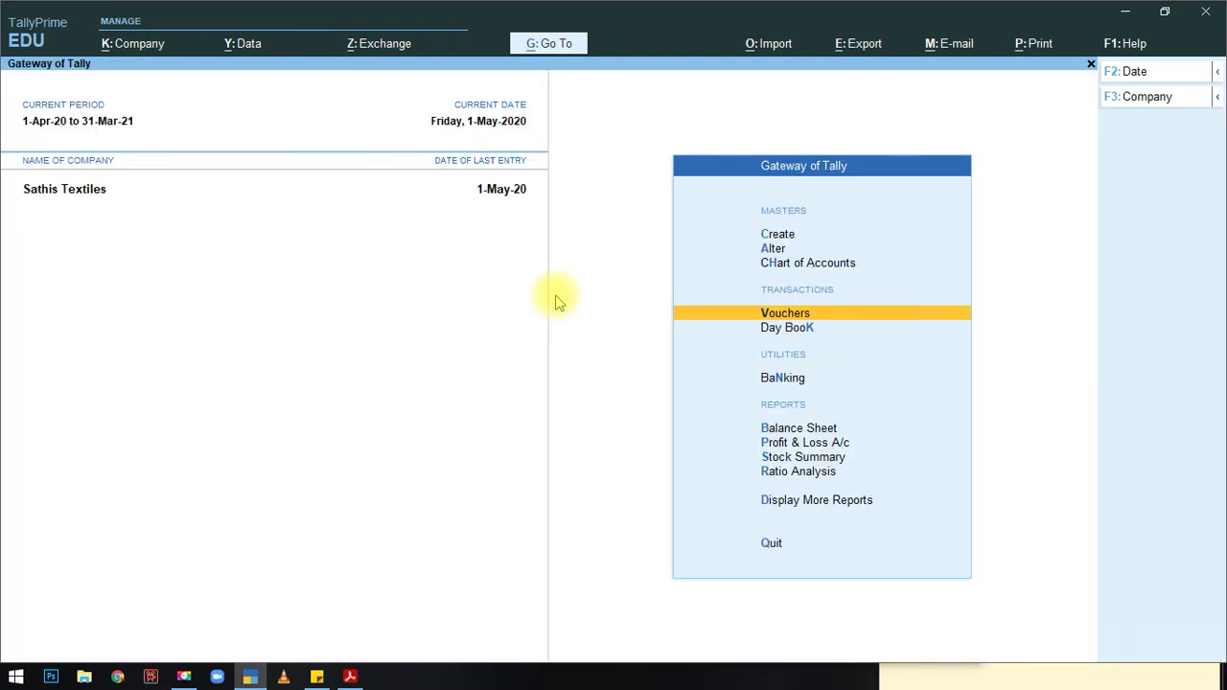
Step: Start a payment voucher and debit the Salary ledger with the 10000 listed in the transactions document
{"action": "key", "text": "Return"}
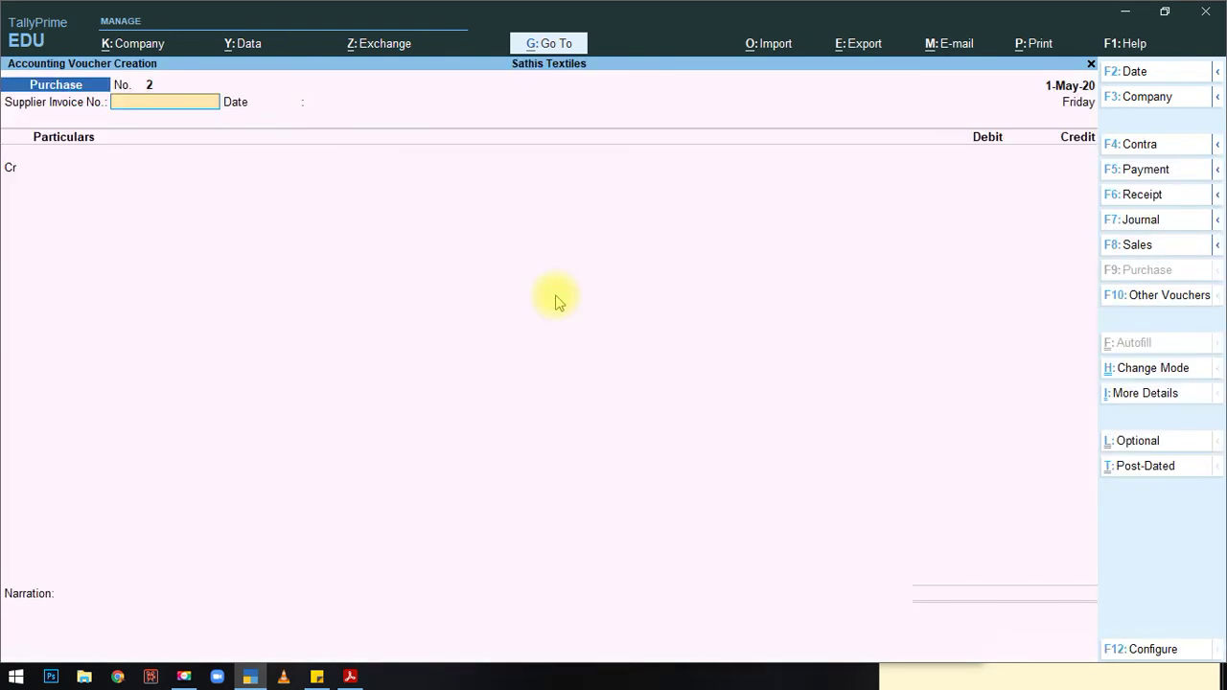
{"action": "left_click", "coordinate": [1149, 169]}
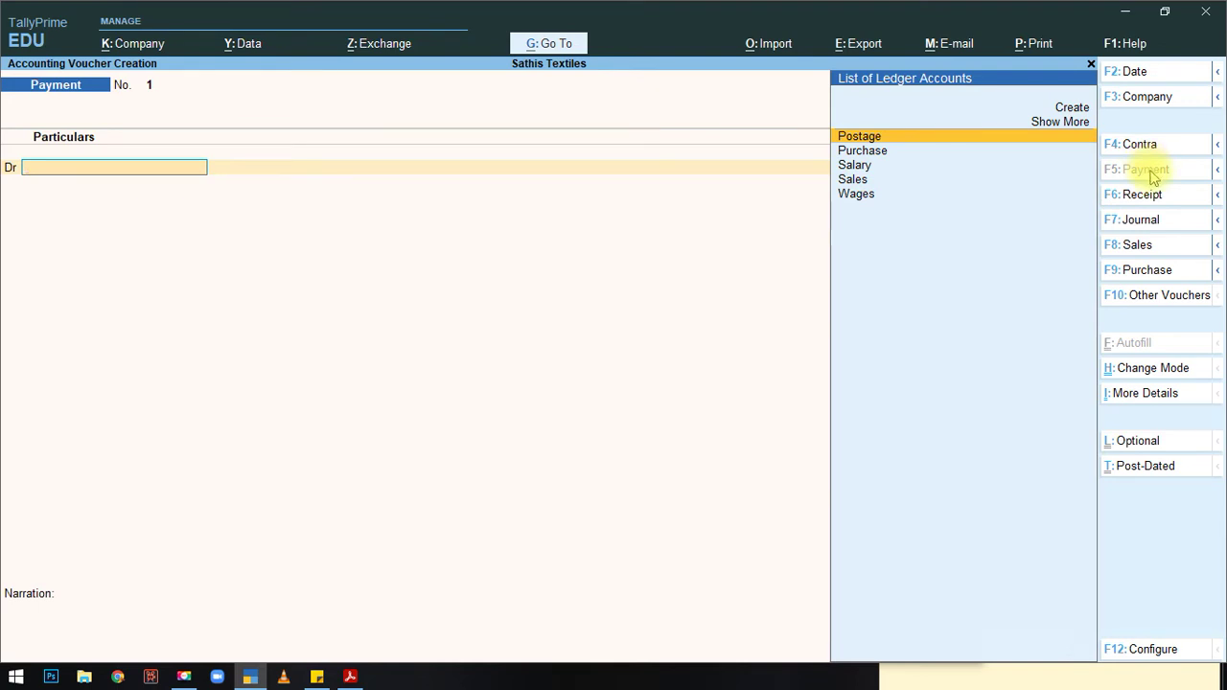
{"action": "key", "text": "alt+Tab"}
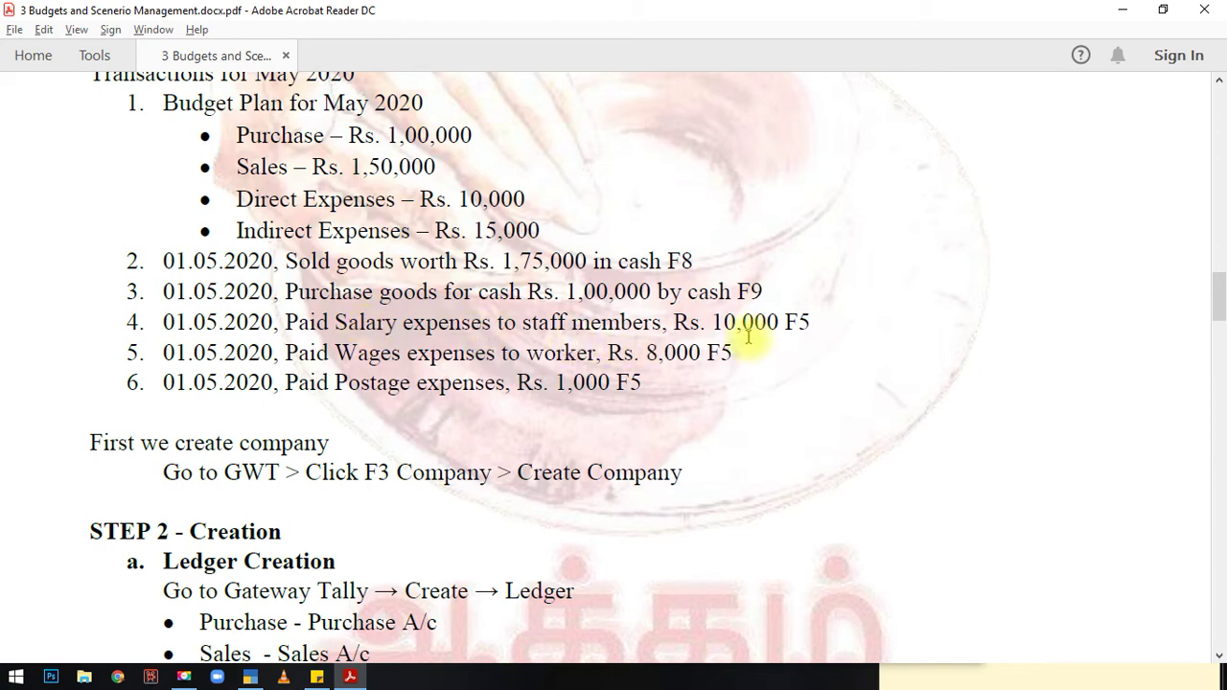
{"action": "key", "text": "alt+Tab"}
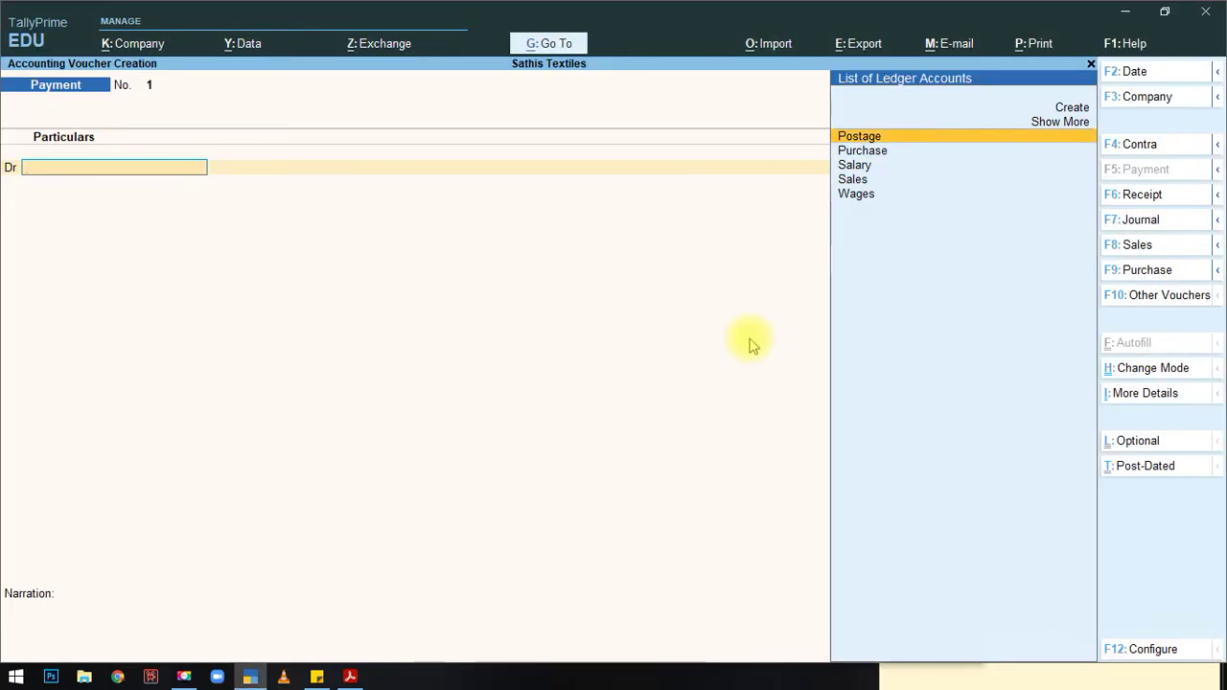
{"action": "left_click", "coordinate": [859, 170]}
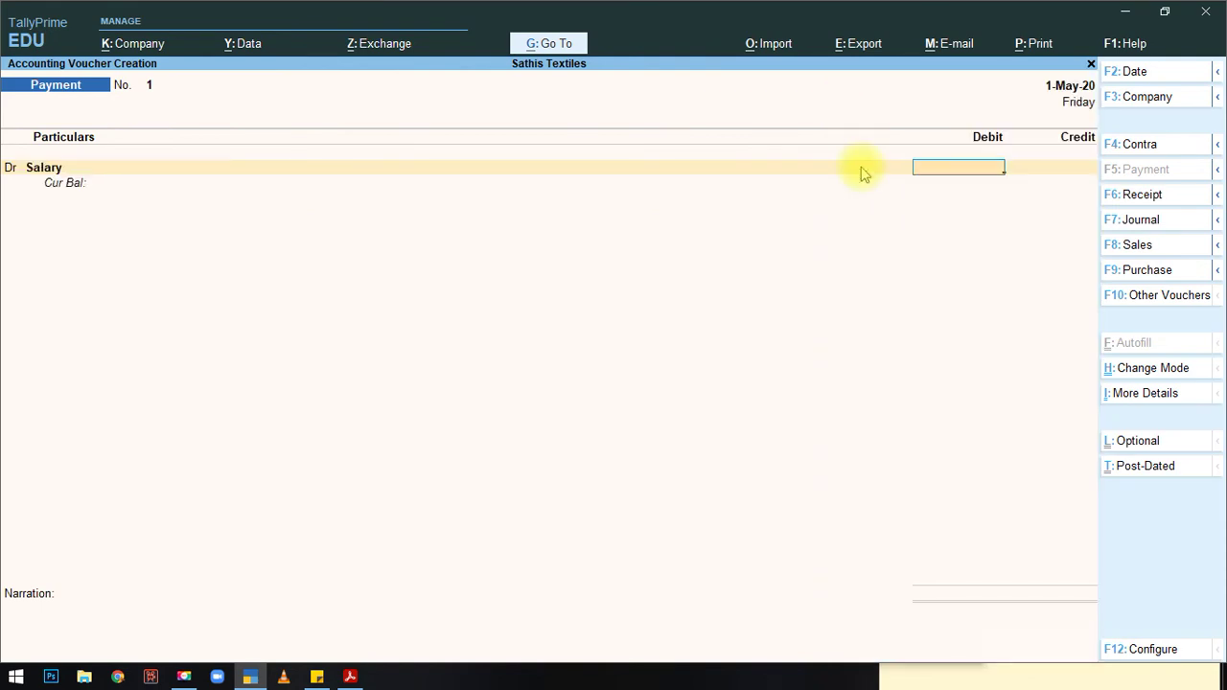
{"action": "type", "text": "10000"}
{"action": "key", "text": "Return"}
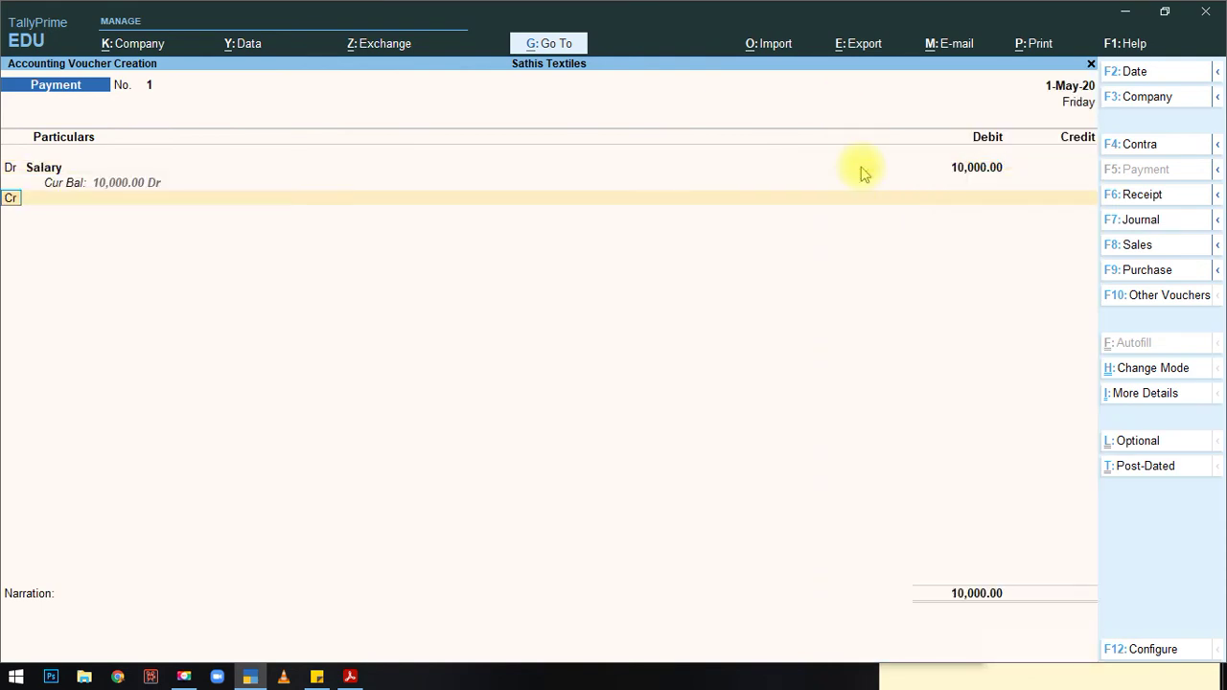
Step: Credit Cash for the full salary amount and save the payment voucher without a narration
{"action": "key", "text": "Return"}
{"action": "key", "text": "Return"}
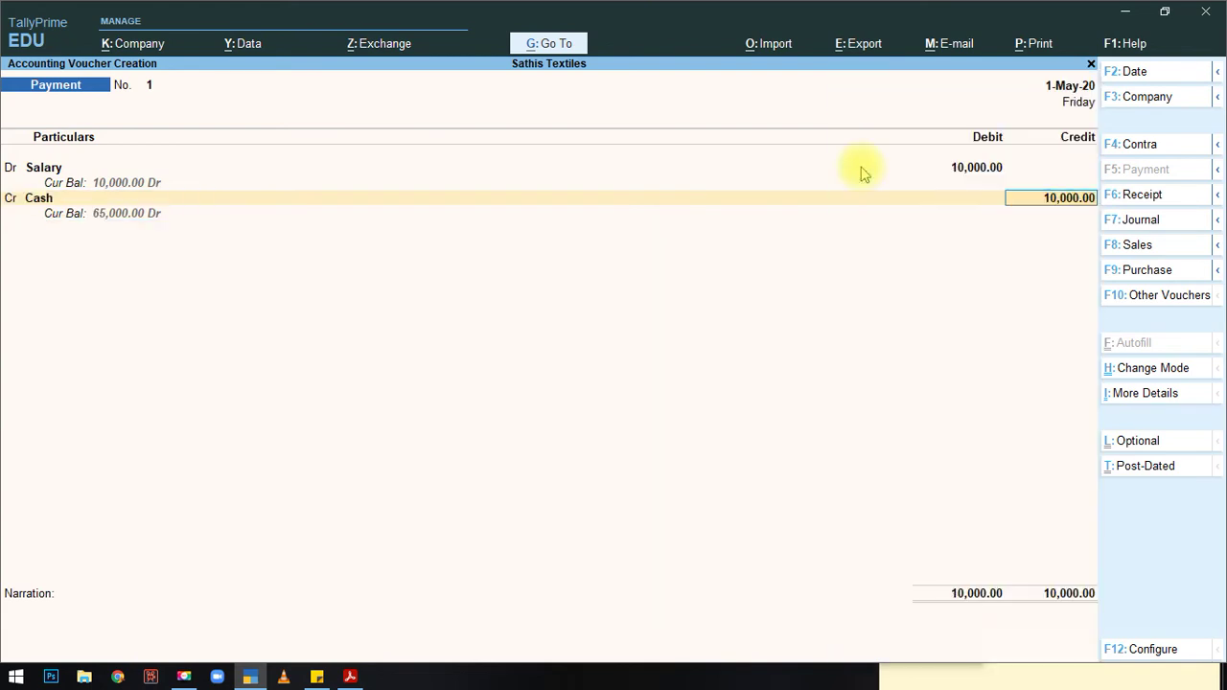
{"action": "key", "text": "Return"}
{"action": "key", "text": "Return"}
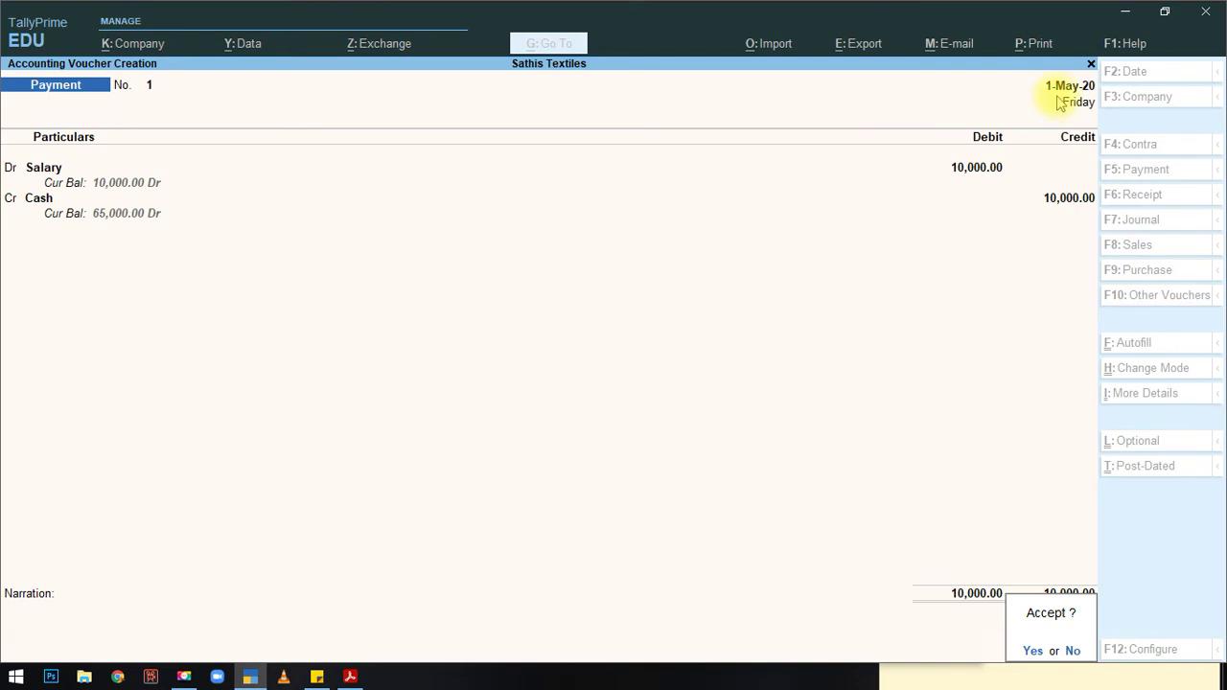
{"action": "key", "text": "Return"}
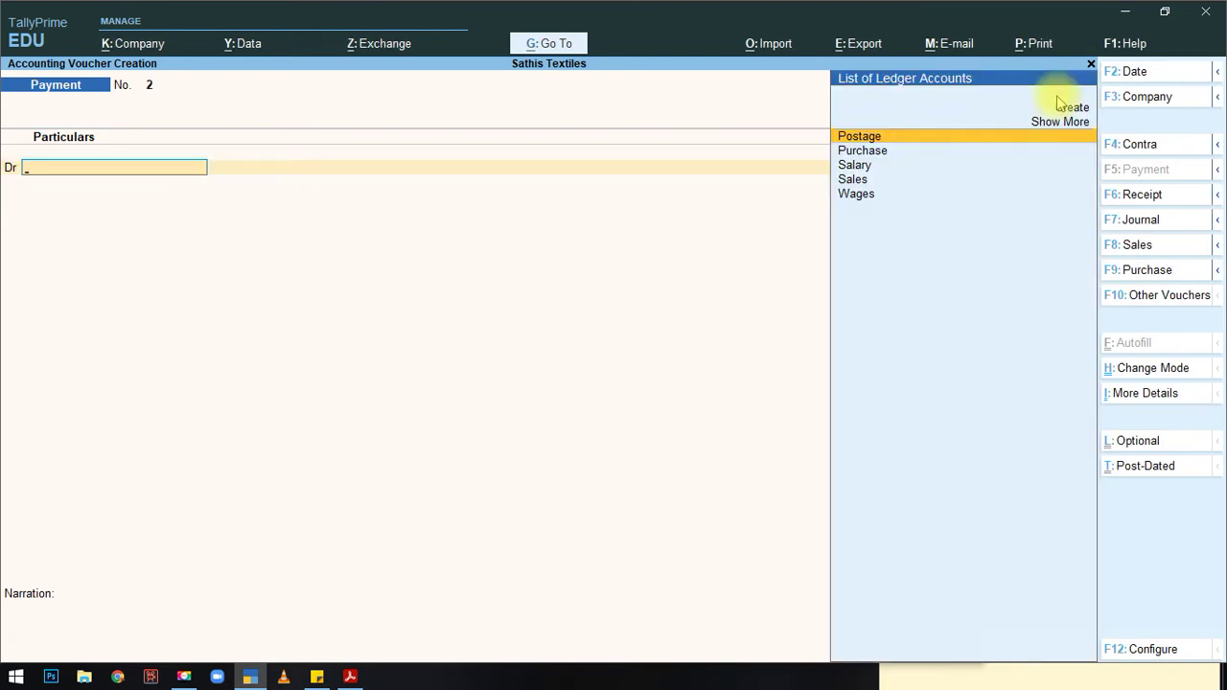
Step: Debit the Wages ledger with 8000 in the second payment voucher, checking the amount in the transactions document
{"action": "key", "text": "Down"}
{"action": "key", "text": "Down"}
{"action": "key", "text": "Down"}
{"action": "key", "text": "Down"}
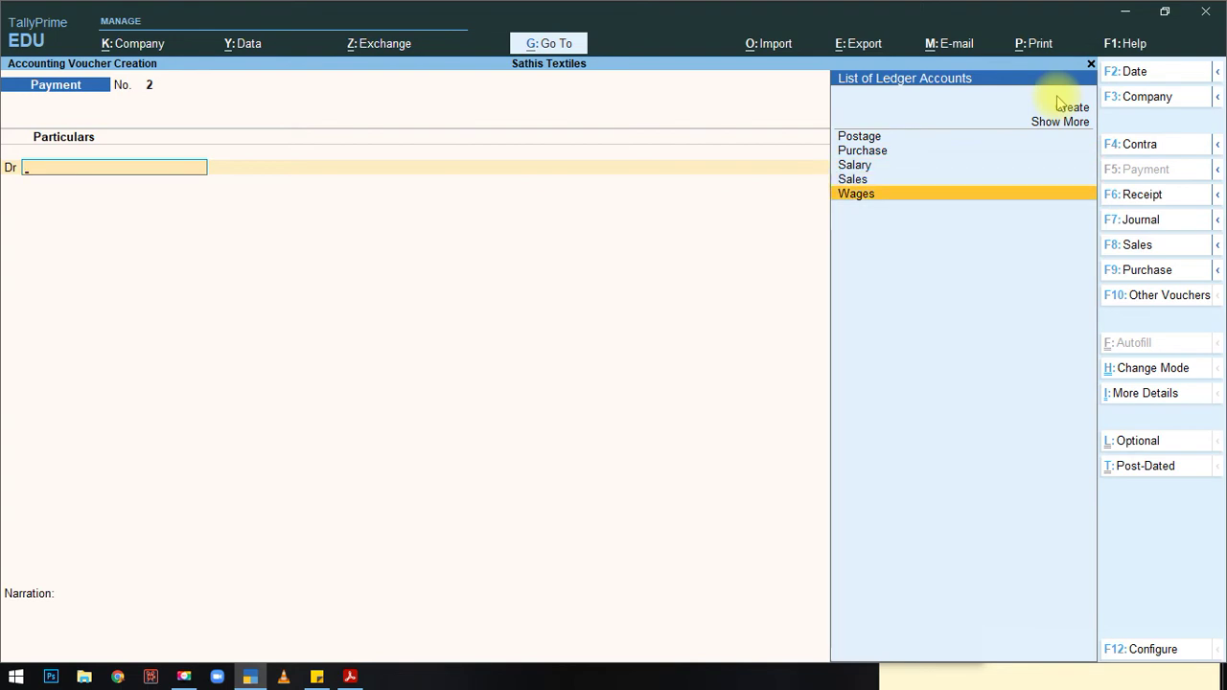
{"action": "key", "text": "alt+Tab"}
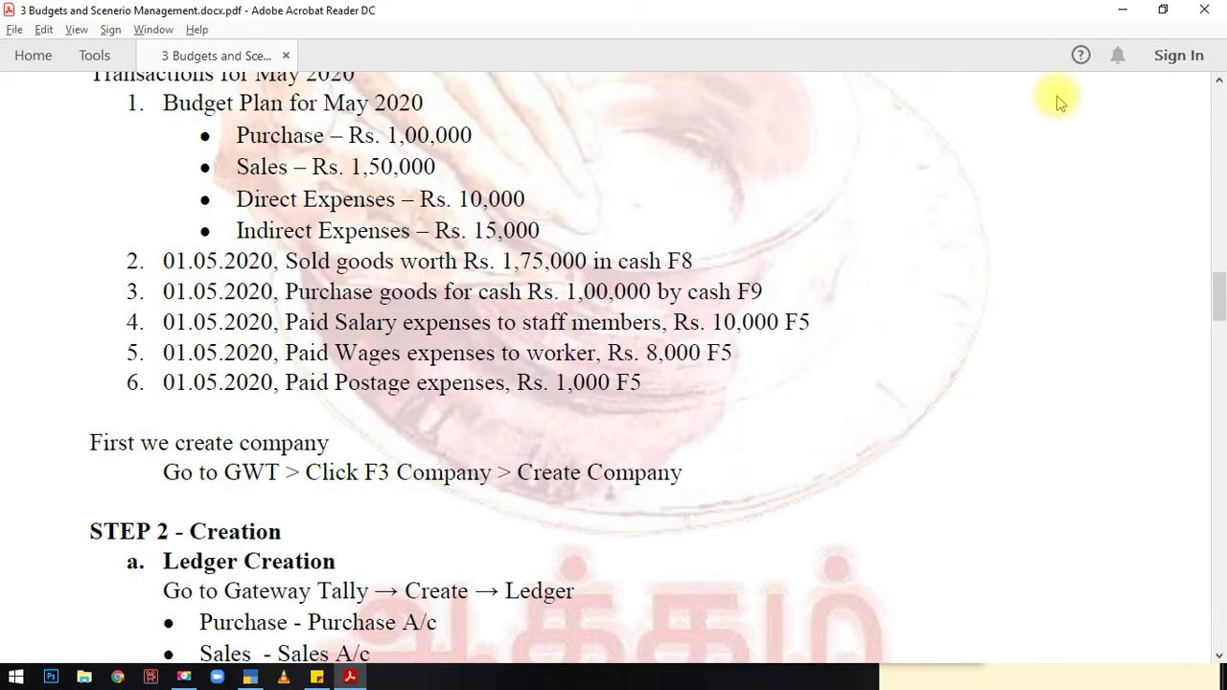
{"action": "key", "text": "alt+Tab"}
{"action": "key", "text": "Return"}
{"action": "type", "text": "80000"}
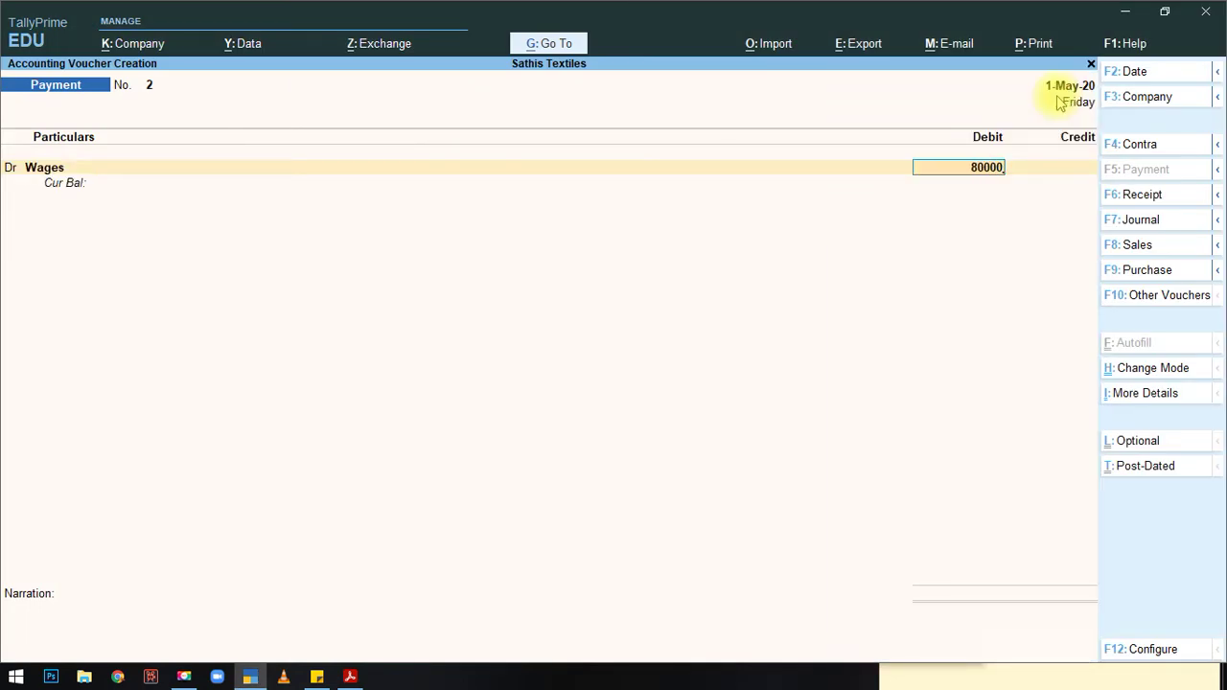
{"action": "key", "text": "BackSpace"}
{"action": "key", "text": "Return"}
Step: Credit Cash for the full wages amount and save the second payment voucher without a narration
{"action": "key", "text": "Return"}
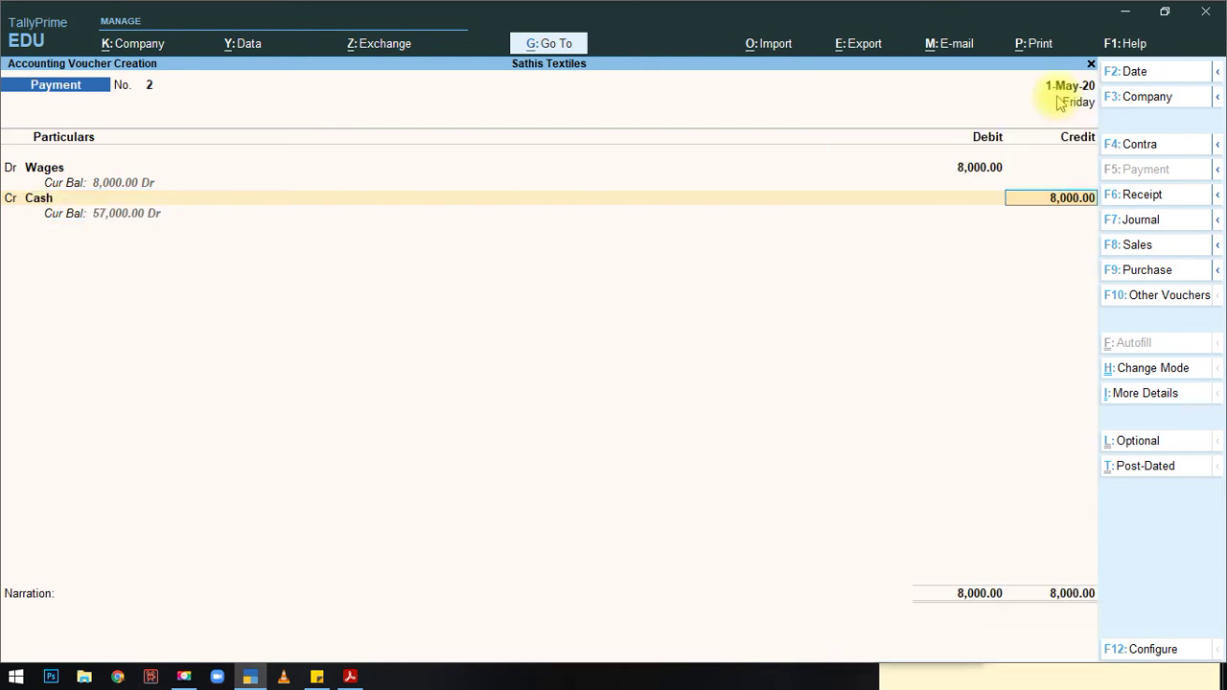
{"action": "key", "text": "Return"}
{"action": "key", "text": "Return"}
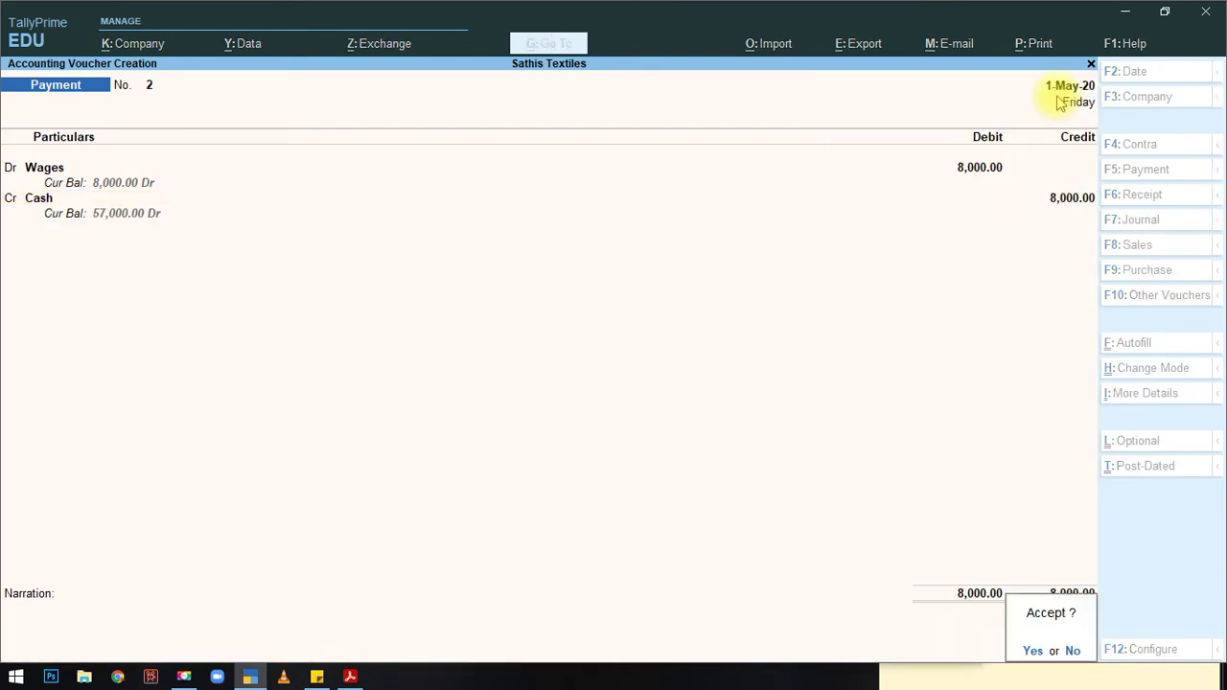
{"action": "key", "text": "Return"}
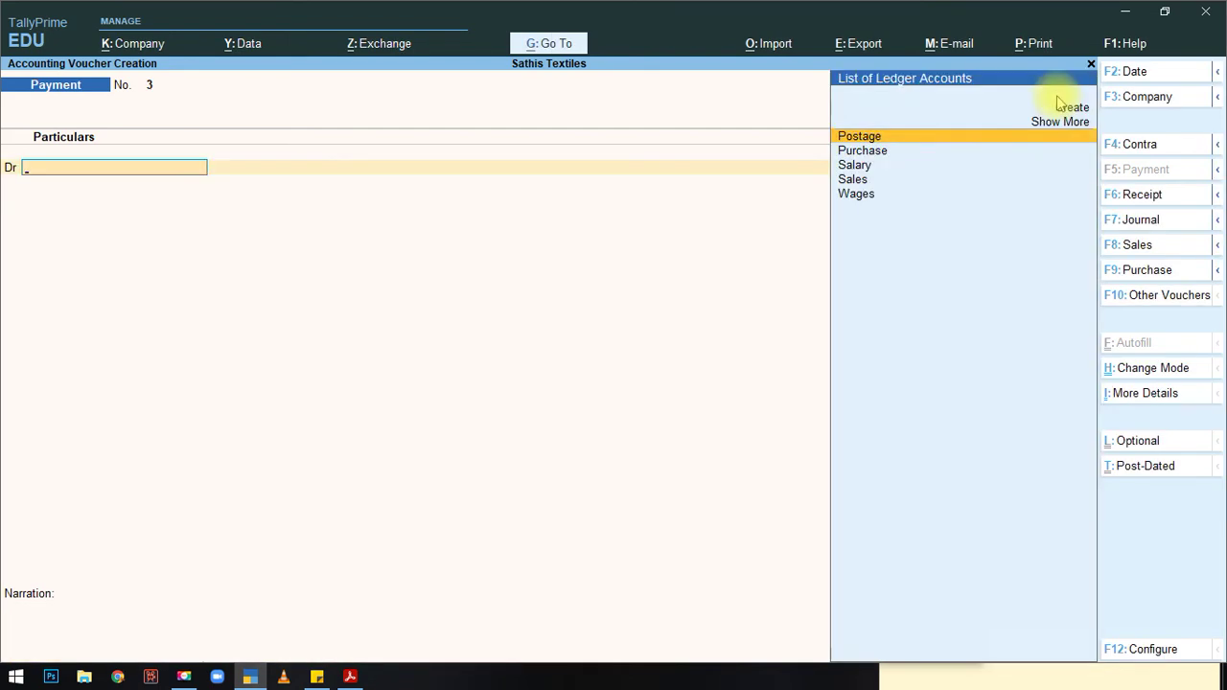
Step: Debit the Postage ledger with 1000 in the third payment voucher, checking the amount in the transactions document
{"action": "key", "text": "Down"}
{"action": "key", "text": "Down"}
{"action": "key", "text": "Down"}
{"action": "key", "text": "Down"}
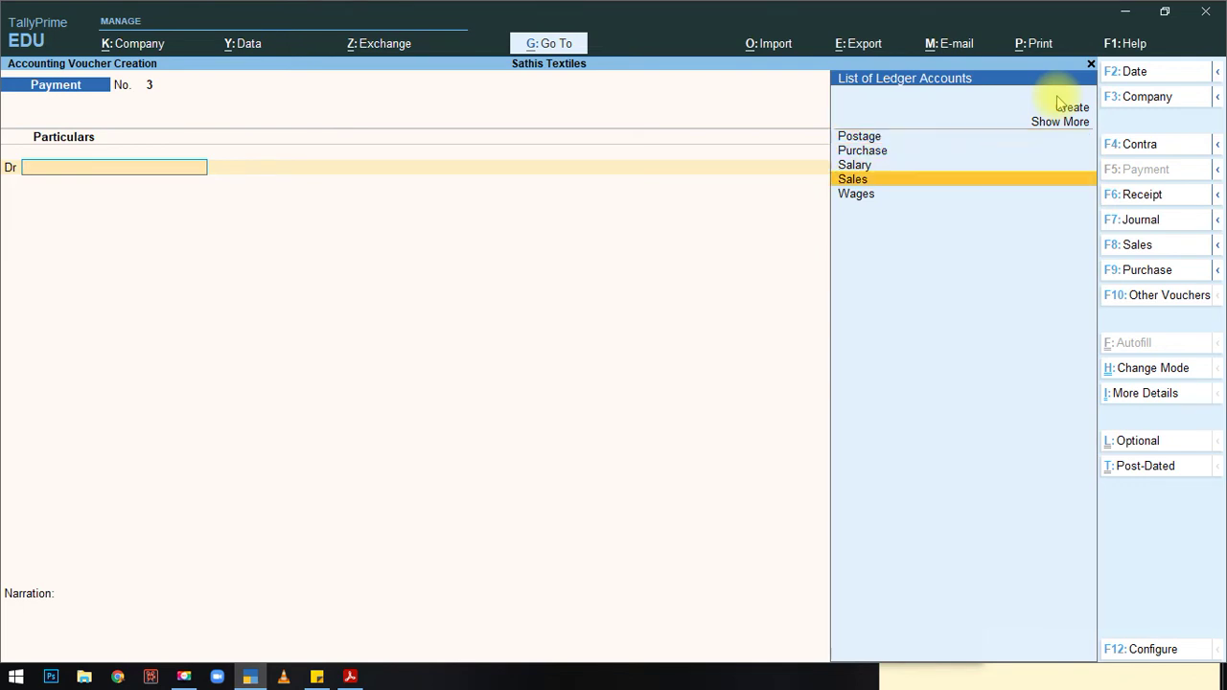
{"action": "key", "text": "Up"}
{"action": "key", "text": "Up"}
{"action": "key", "text": "Up"}
{"action": "key", "text": "Up"}
{"action": "key", "text": "Return"}
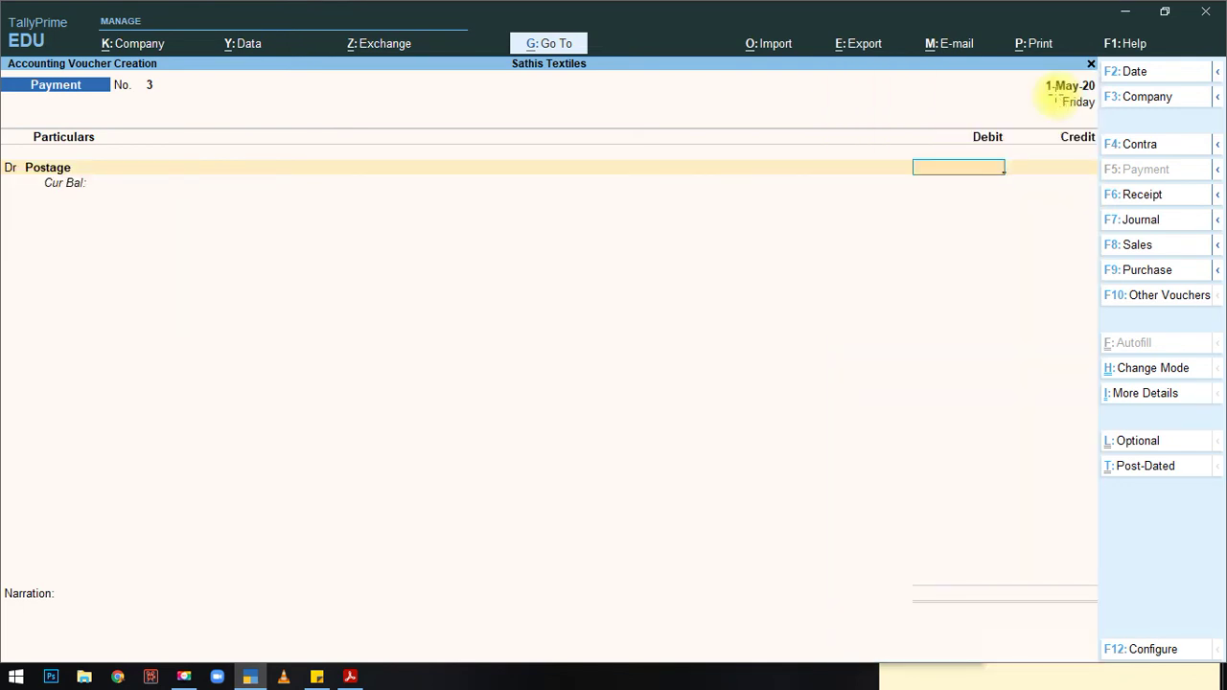
{"action": "key", "text": "alt+Tab"}
{"action": "key", "text": "alt+Tab"}
{"action": "type", "text": "1000"}
{"action": "key", "text": "Return"}
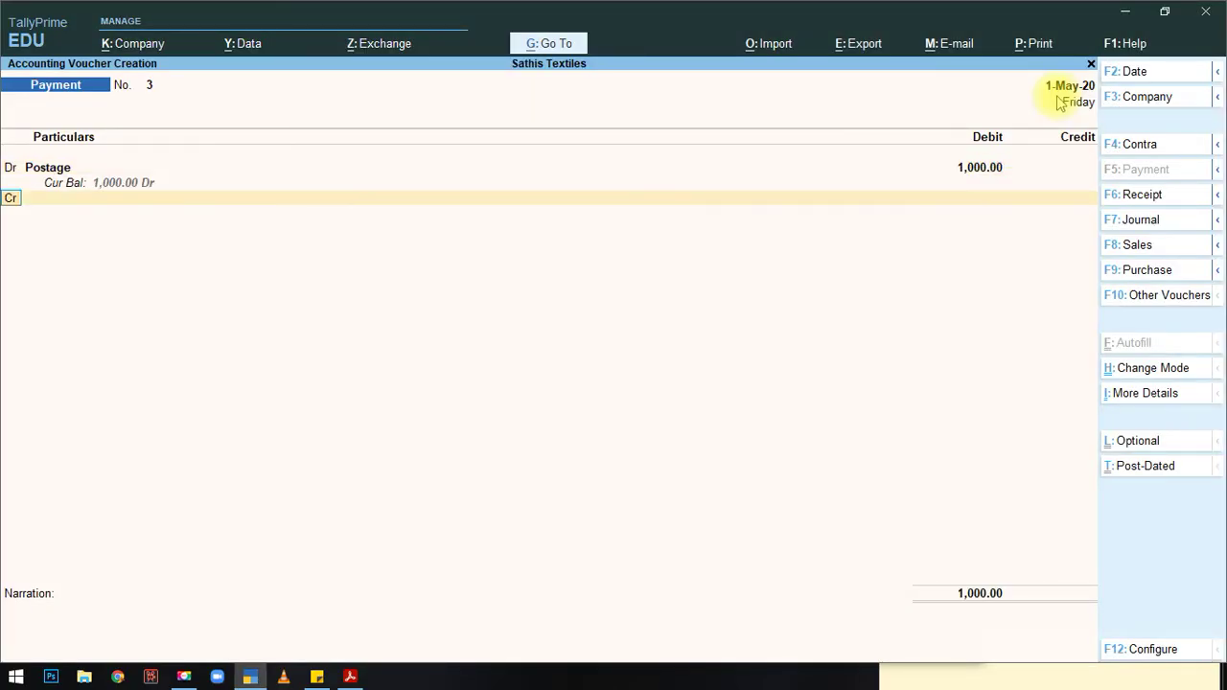
Step: Credit Cash for the full postage amount and save the third payment voucher without a narration
{"action": "key", "text": "Return"}
{"action": "key", "text": "Return"}
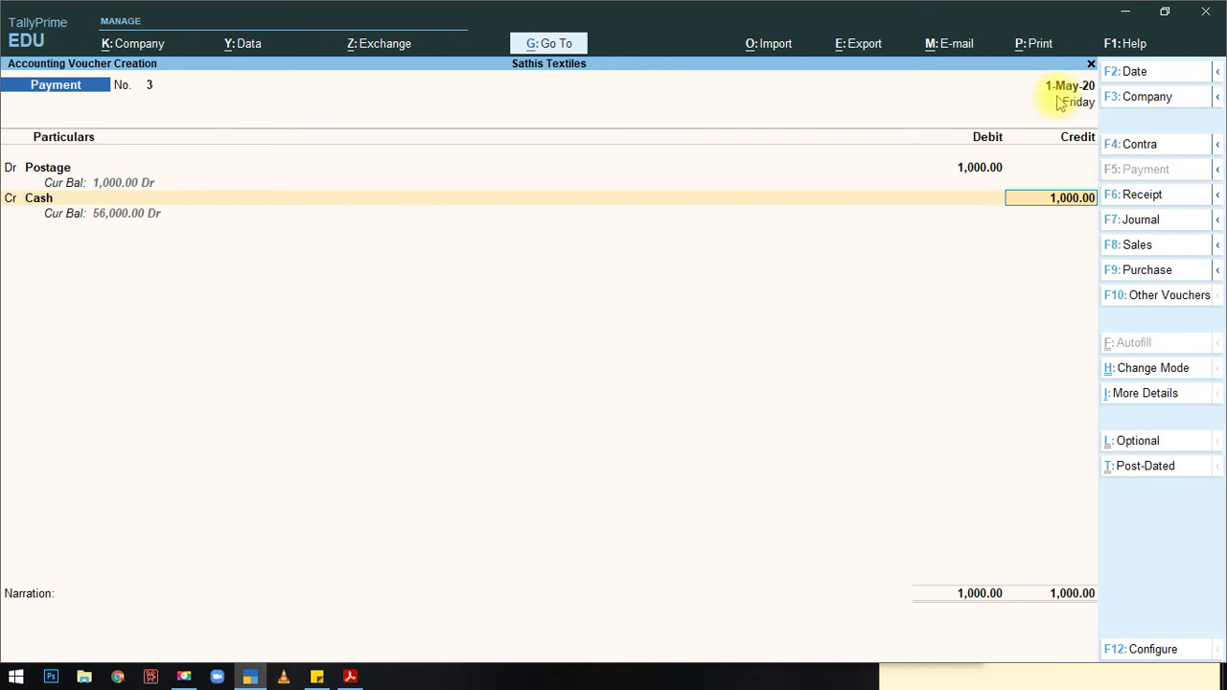
{"action": "key", "text": "Return"}
{"action": "key", "text": "Return"}
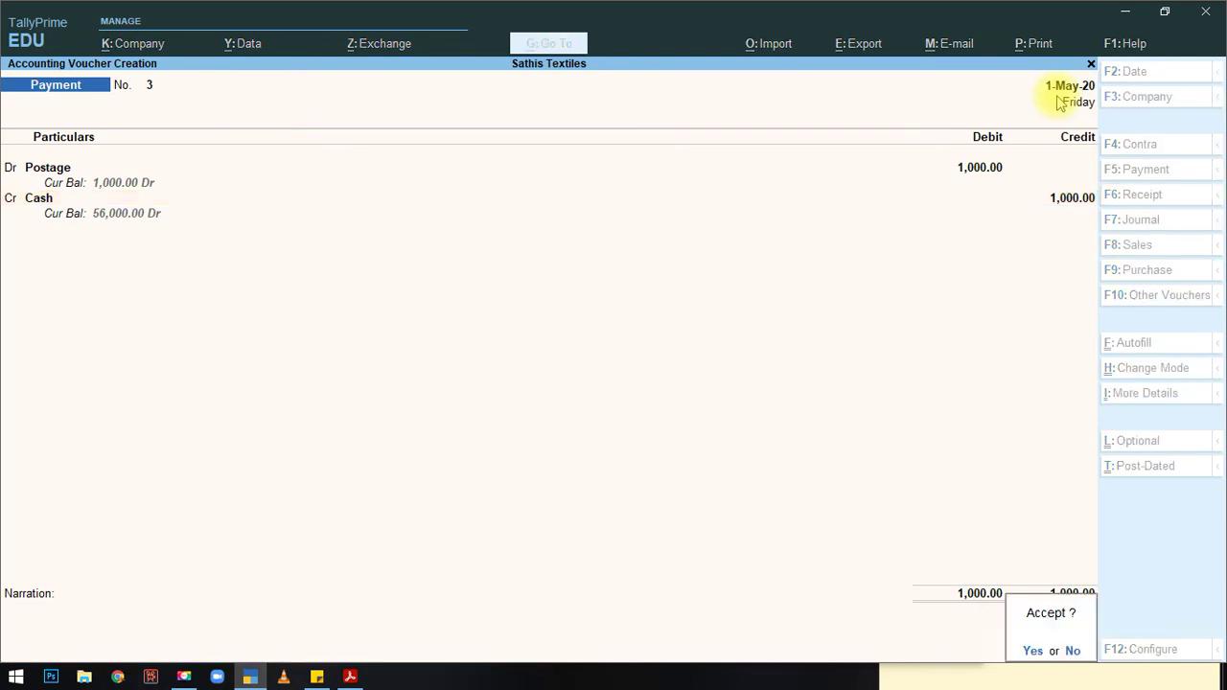
{"action": "key", "text": "Return"}
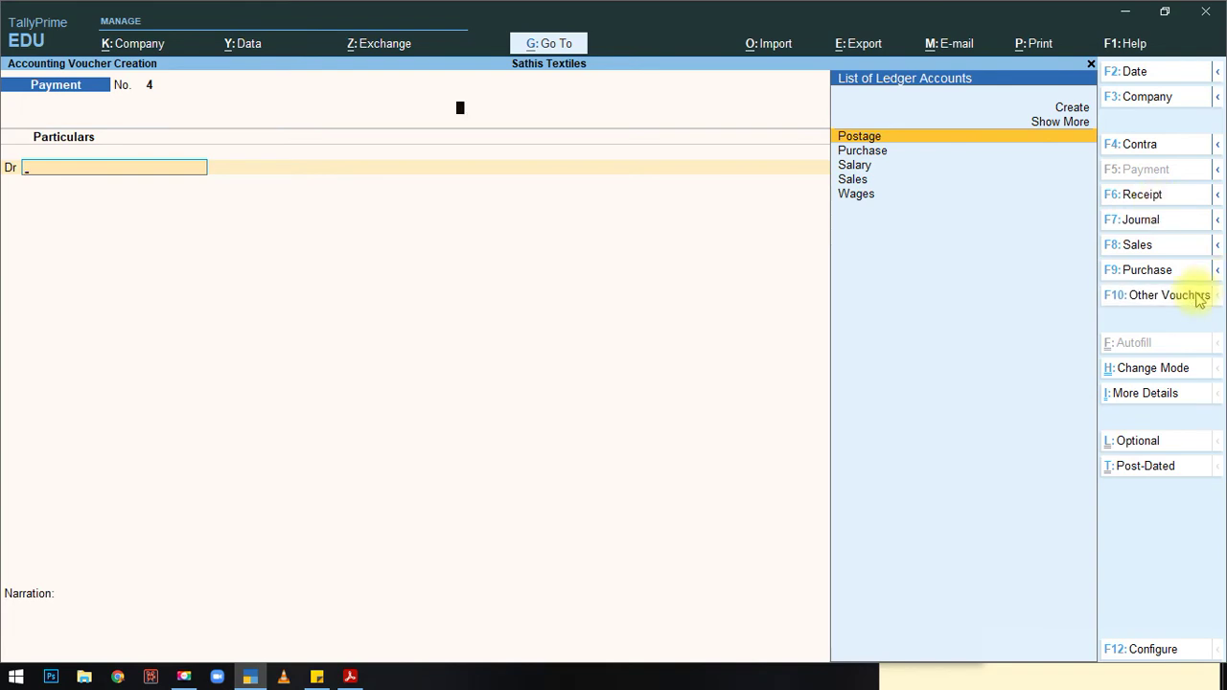
Step: Examine the list of available voucher types, keep Payment, and return to the Gateway of Tally
{"action": "left_click", "coordinate": [1201, 297]}
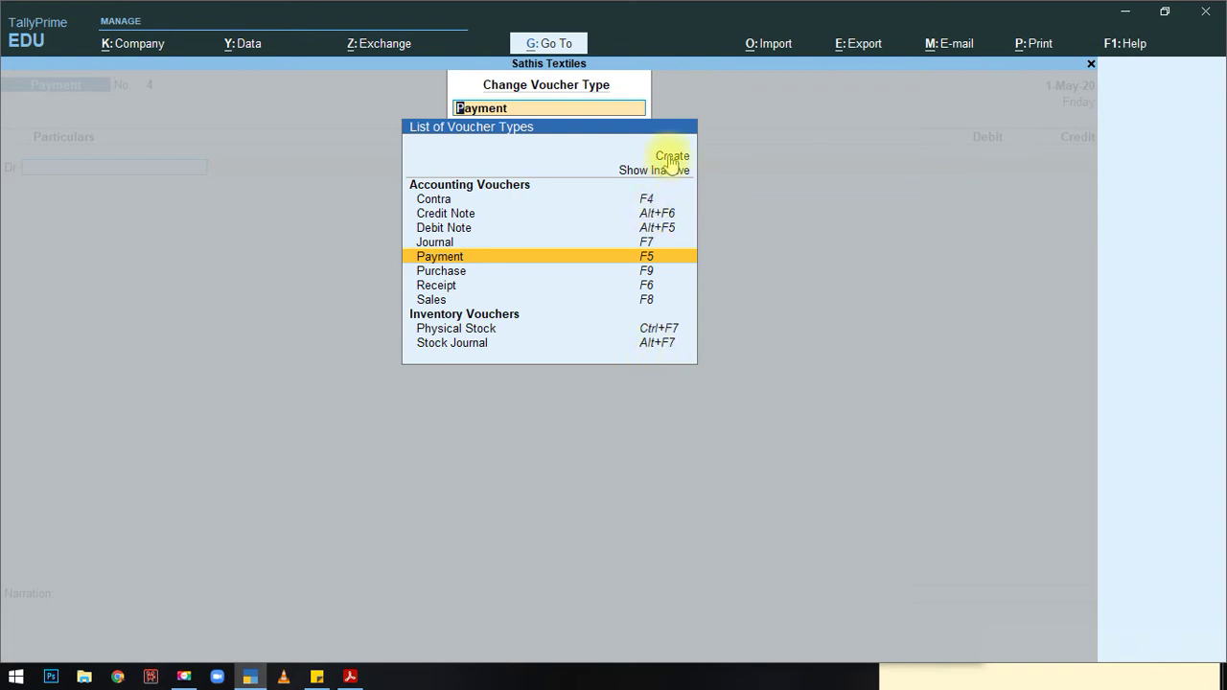
{"action": "key", "text": "Return"}
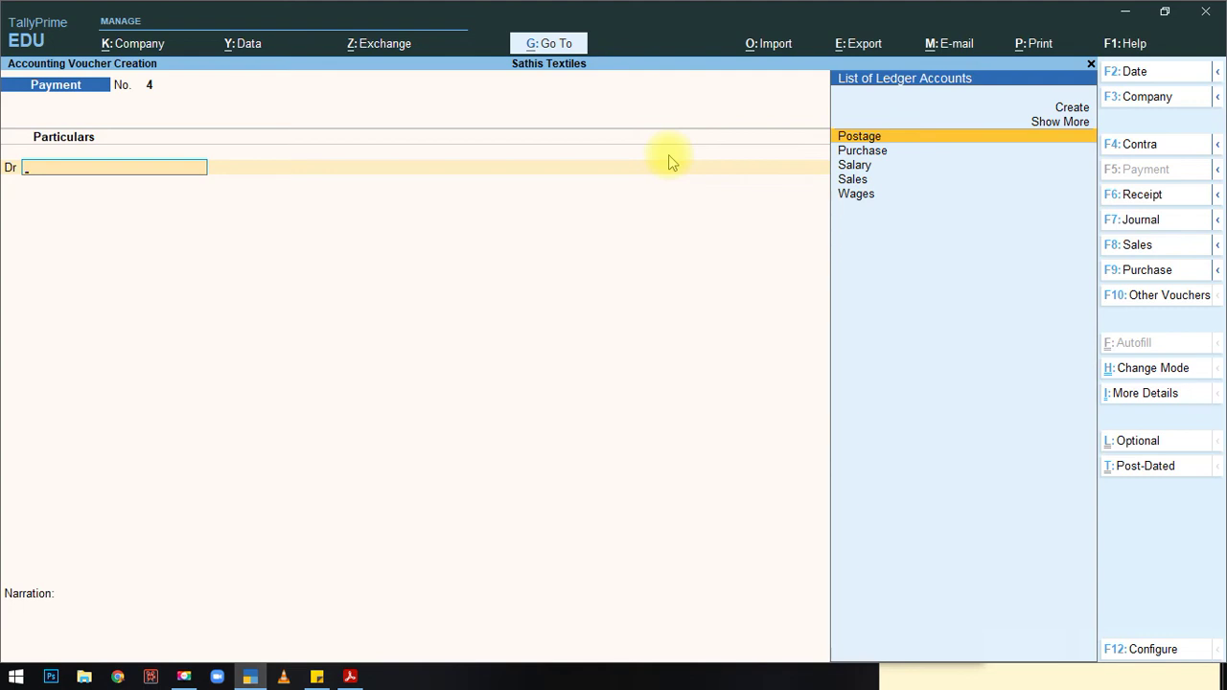
{"action": "key", "text": "Escape"}
{"action": "key", "text": "y"}
{"action": "key", "text": "Escape"}
{"action": "key", "text": "n"}
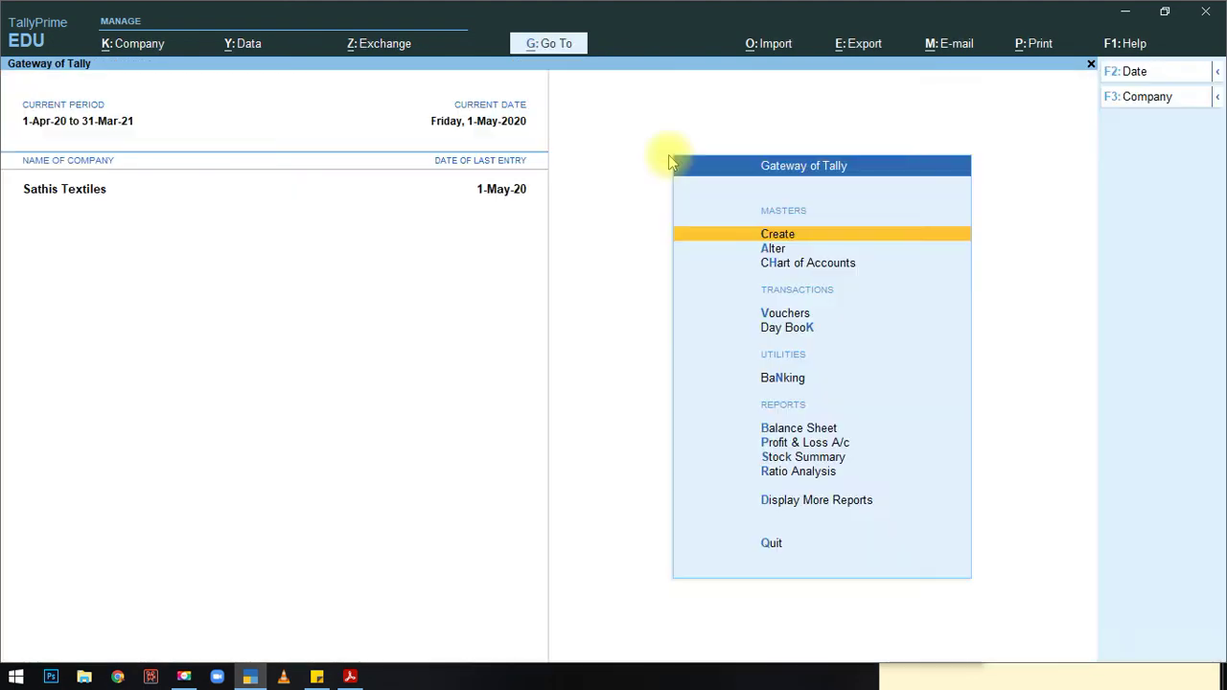
Step: Open voucher entry from the Gateway of Tally and set a new Sales voucher's mode to As Voucher
{"action": "key", "text": "Down"}
{"action": "key", "text": "Down"}
{"action": "key", "text": "Down"}
{"action": "key", "text": "Down"}
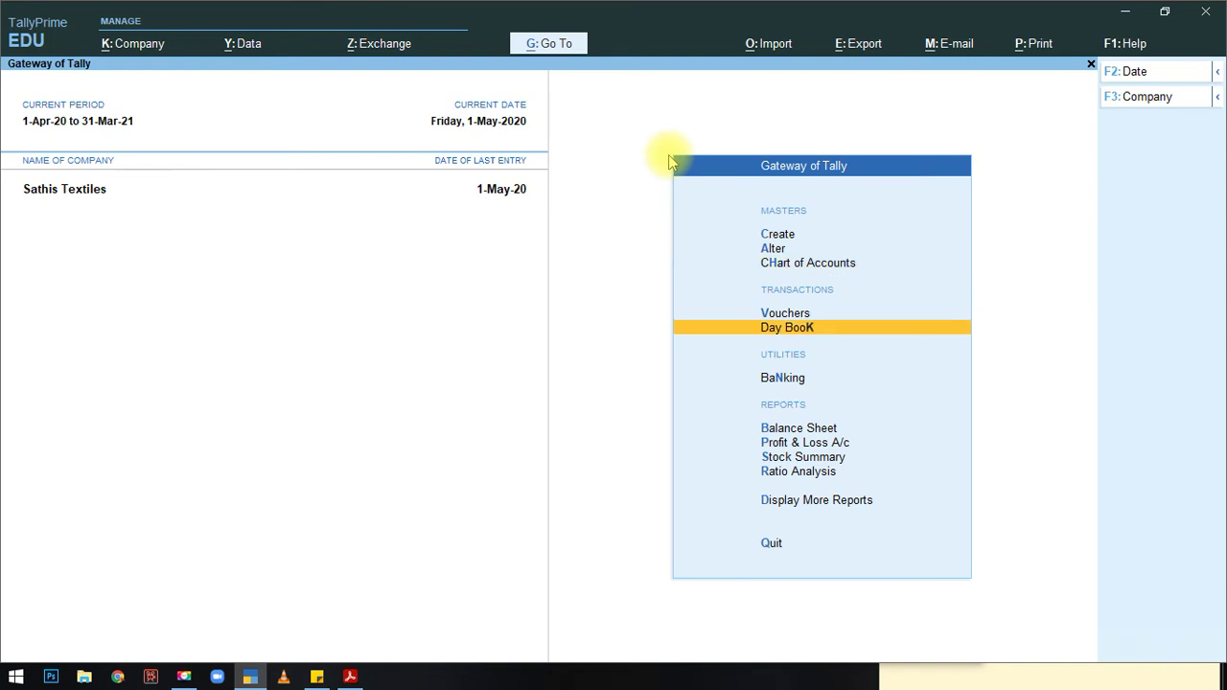
{"action": "key", "text": "Up"}
{"action": "key", "text": "Return"}
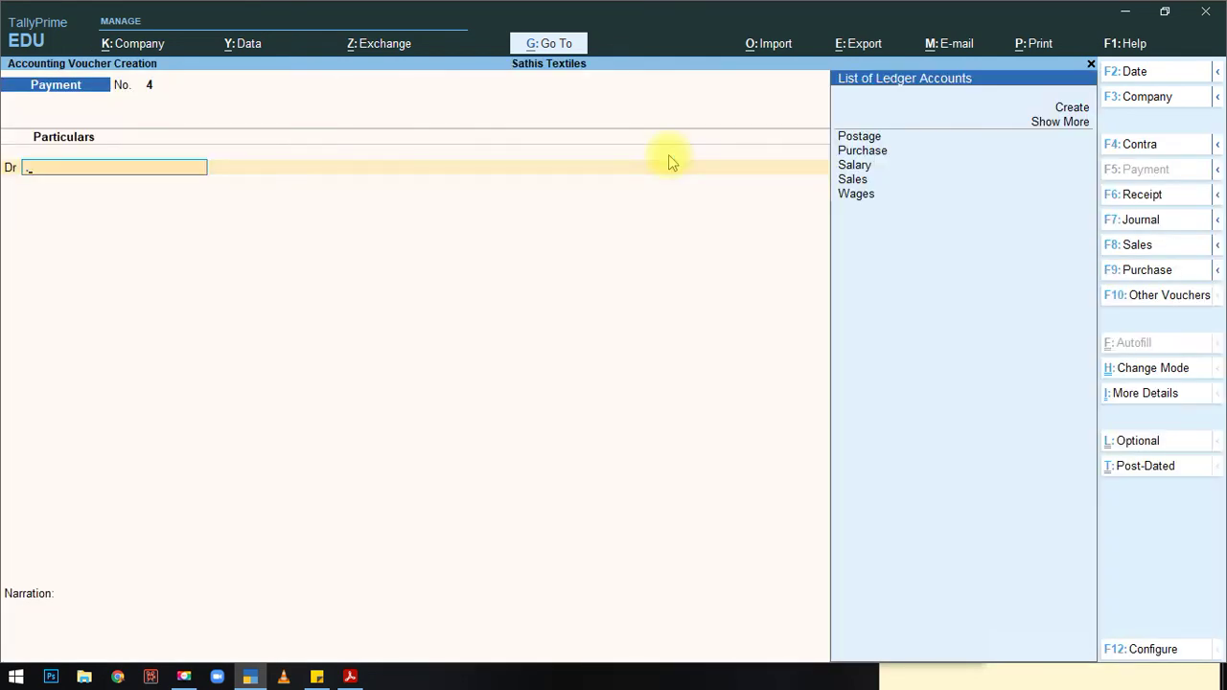
{"action": "left_click", "coordinate": [1141, 245]}
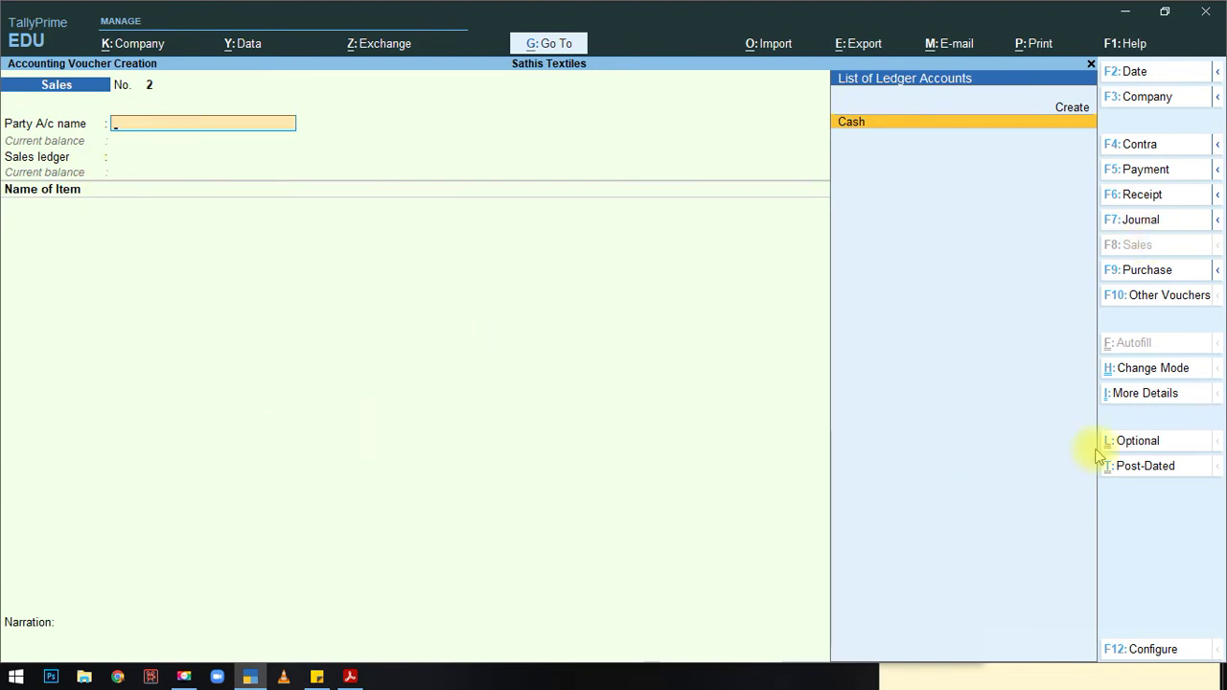
{"action": "left_click", "coordinate": [1148, 372]}
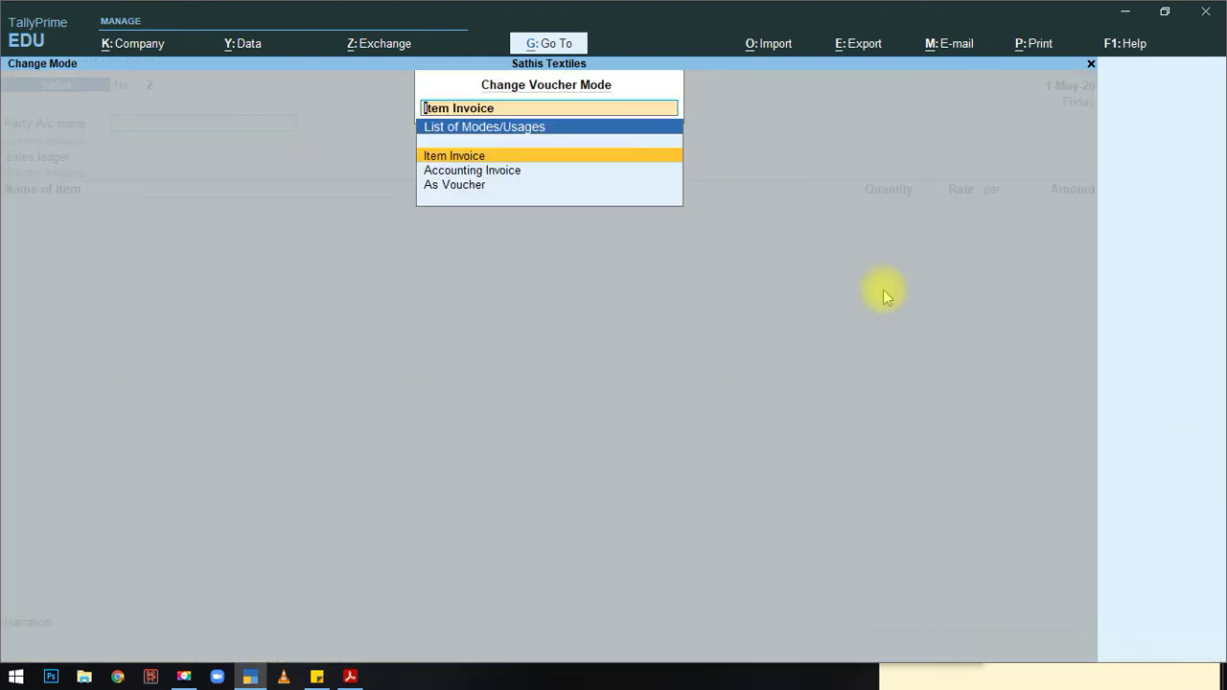
{"action": "key", "text": "Down"}
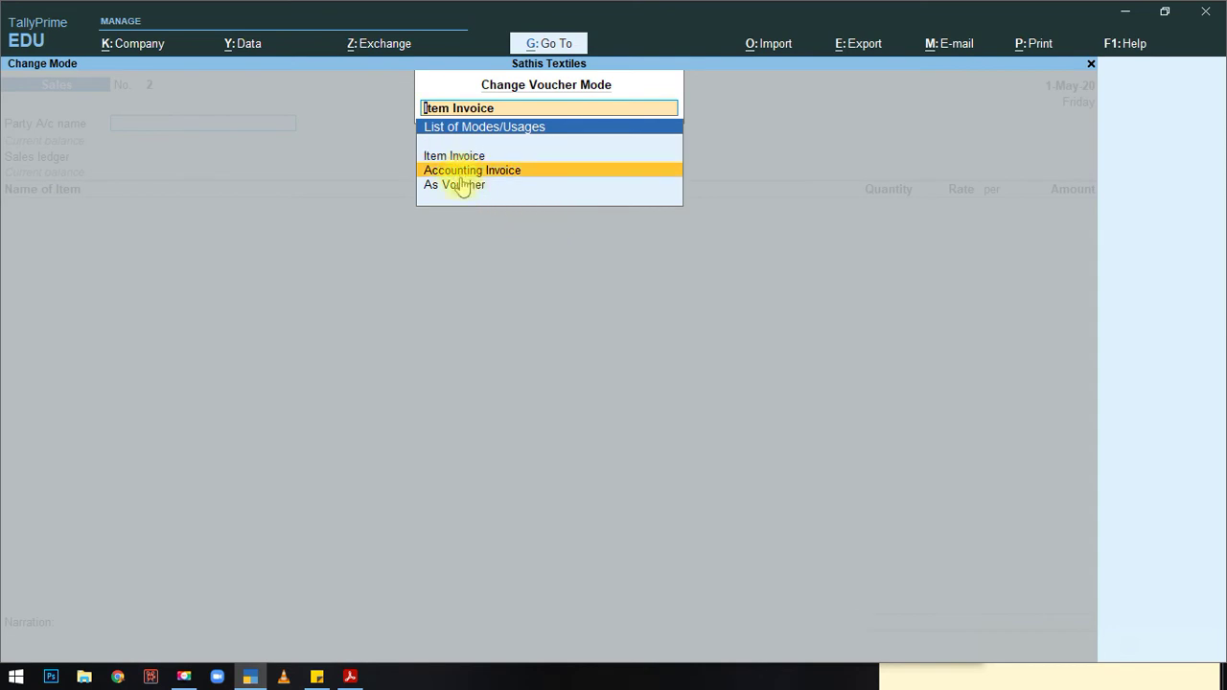
{"action": "key", "text": "Down"}
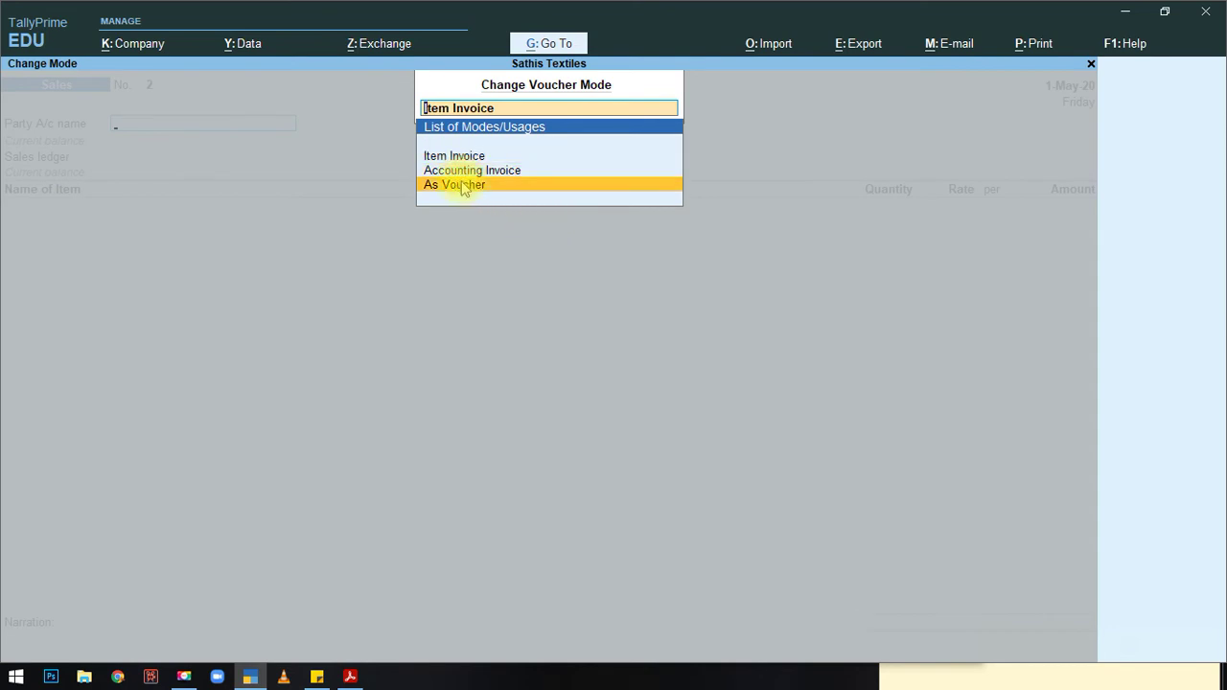
{"action": "key", "text": "Return"}
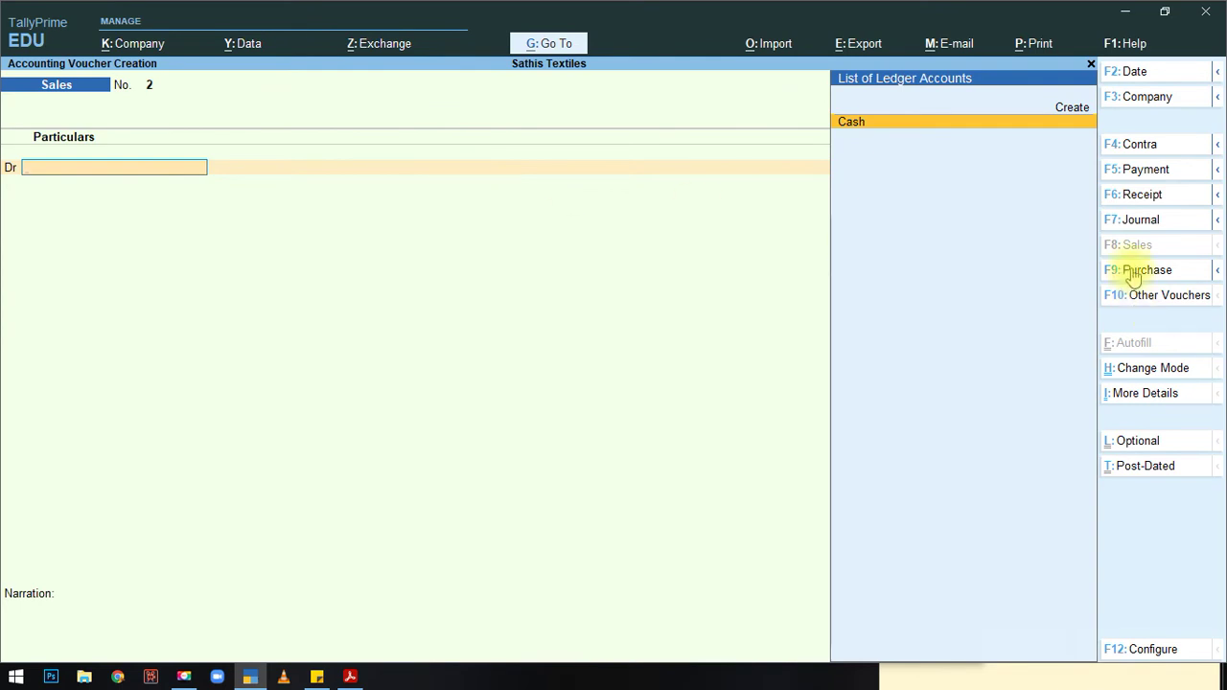
Step: Switch to a new Payment voucher and view the additional details that can be added to it
{"action": "left_click", "coordinate": [1151, 170]}
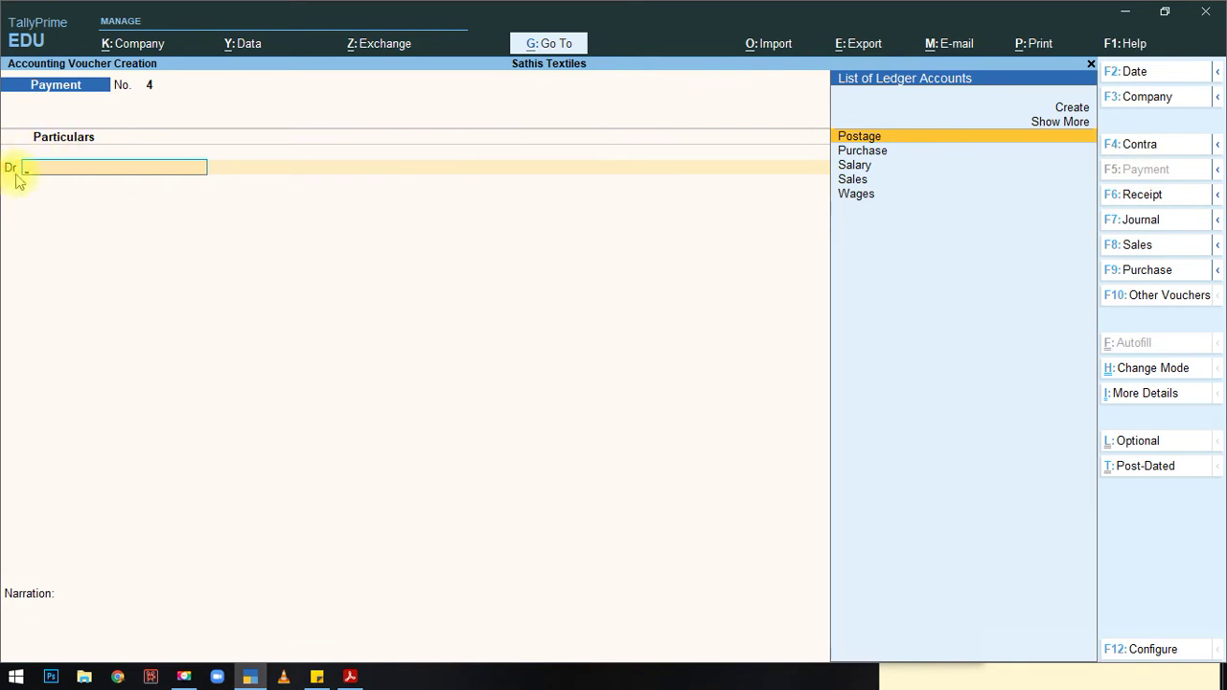
{"action": "left_click", "coordinate": [1158, 401]}
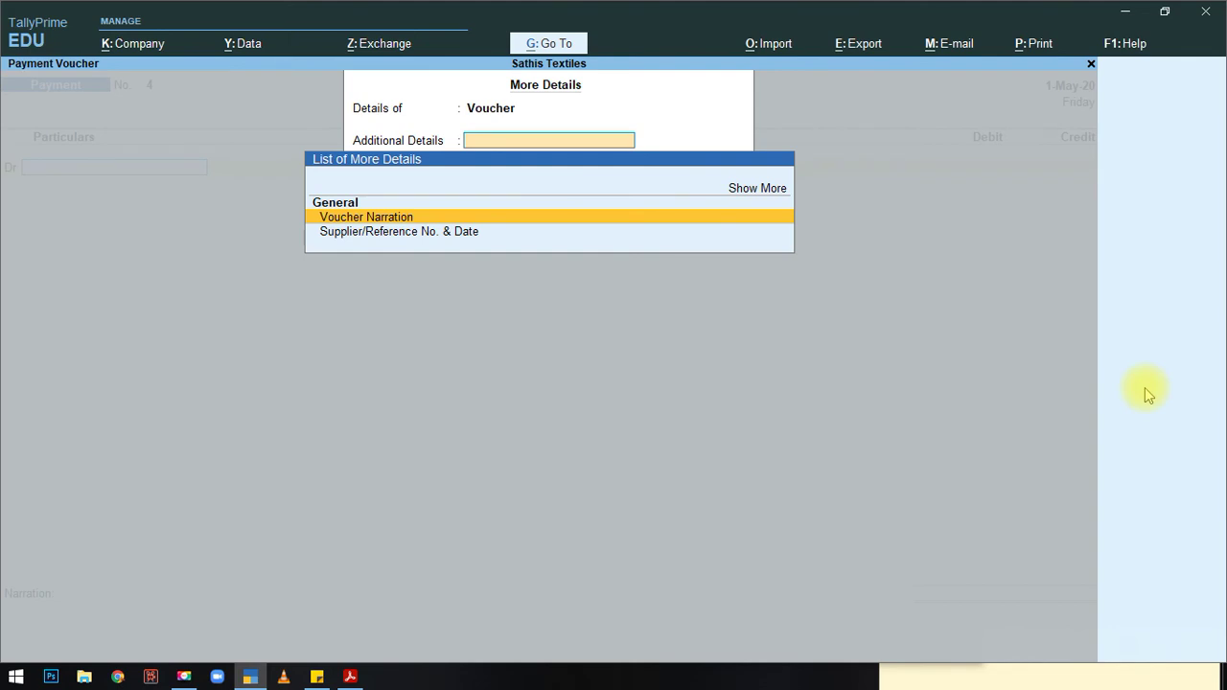
{"action": "key", "text": "Escape"}
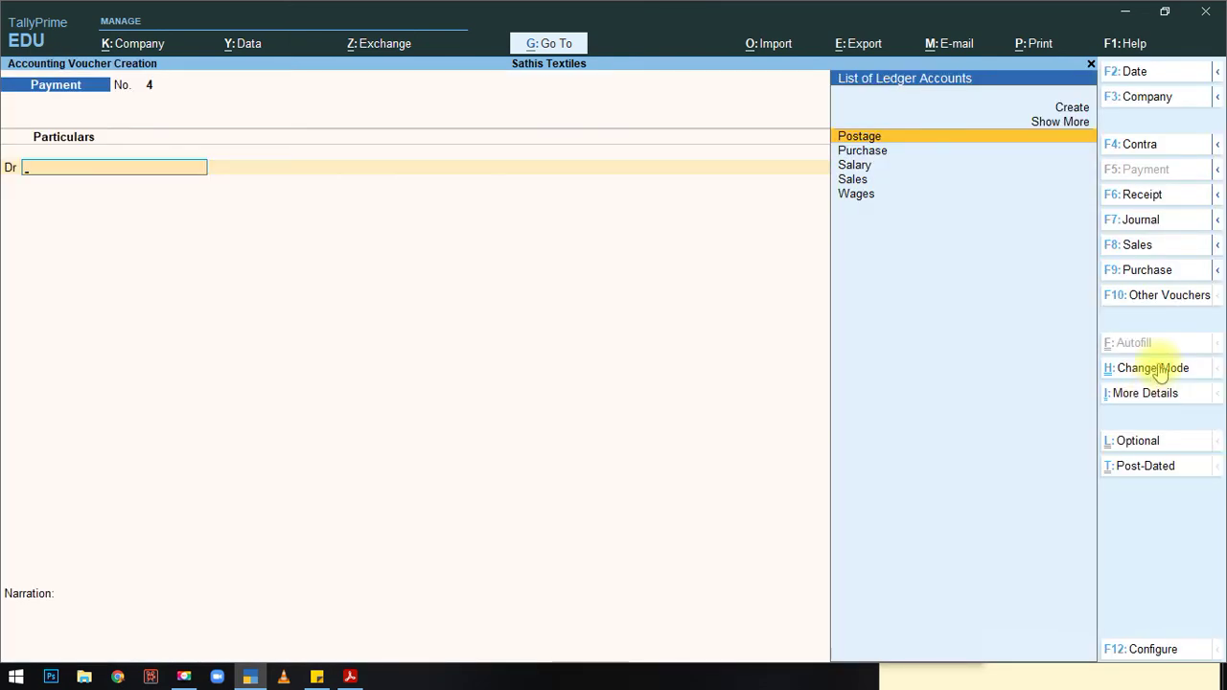
Step: Change the Payment voucher mode to Single Entry and switch it back to Double Entry
{"action": "left_click", "coordinate": [1155, 369]}
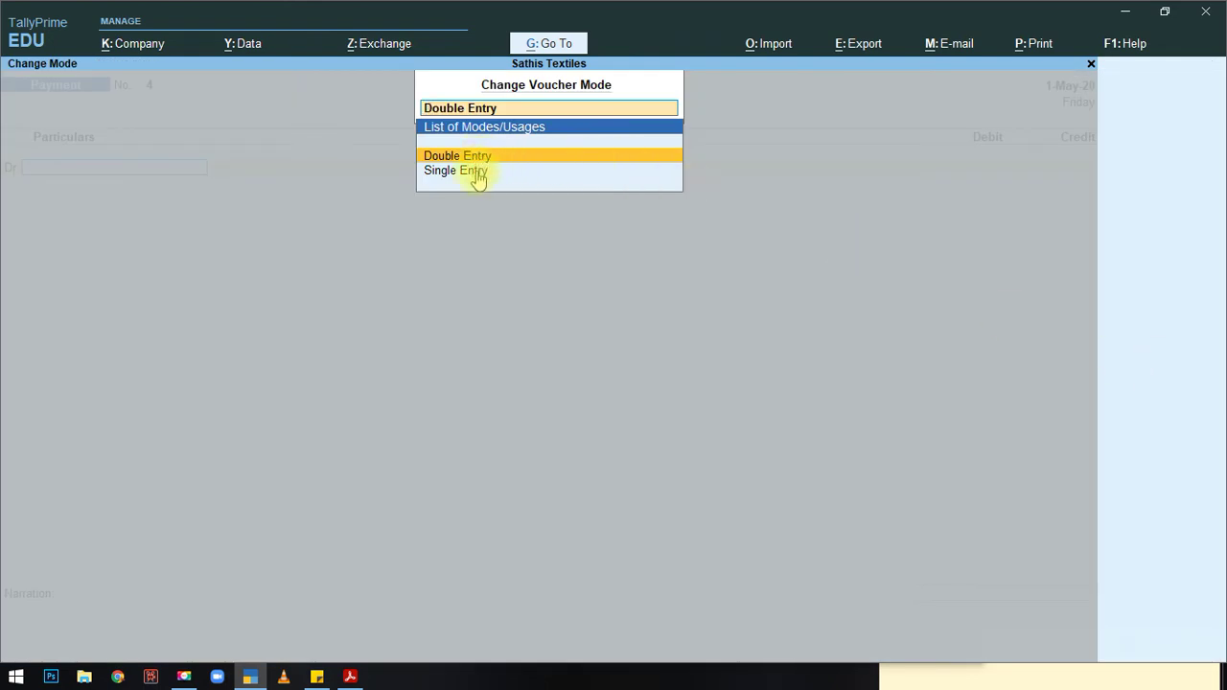
{"action": "key", "text": "Down"}
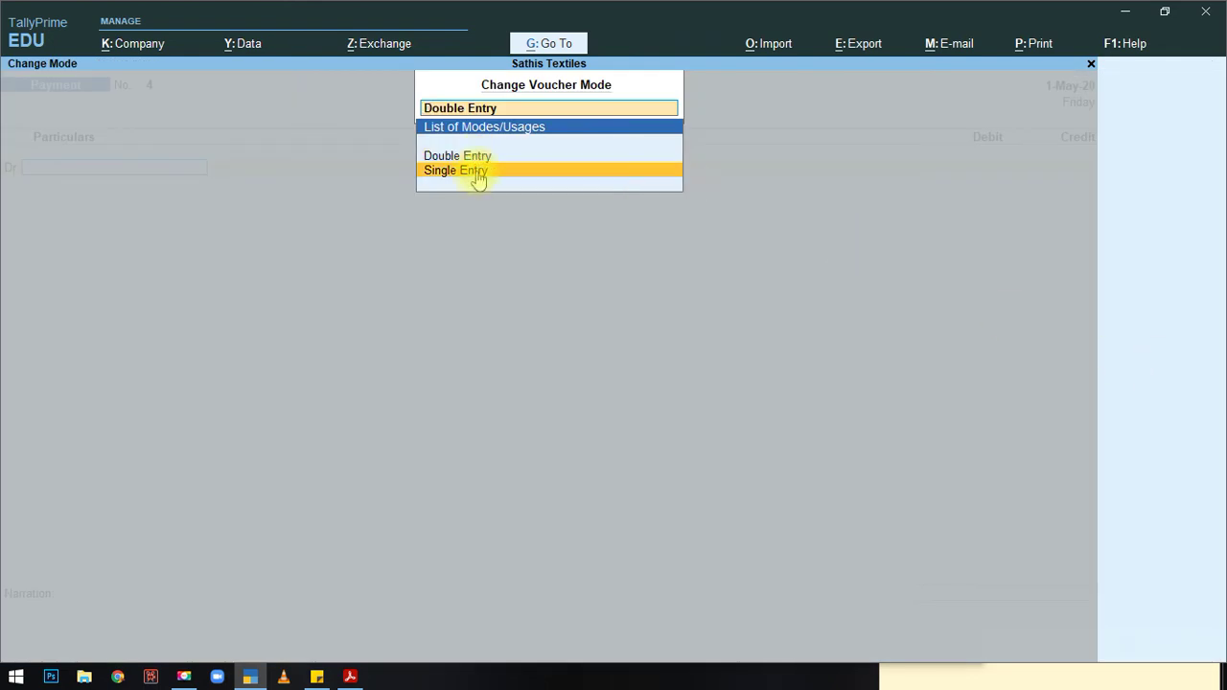
{"action": "left_click", "coordinate": [478, 177]}
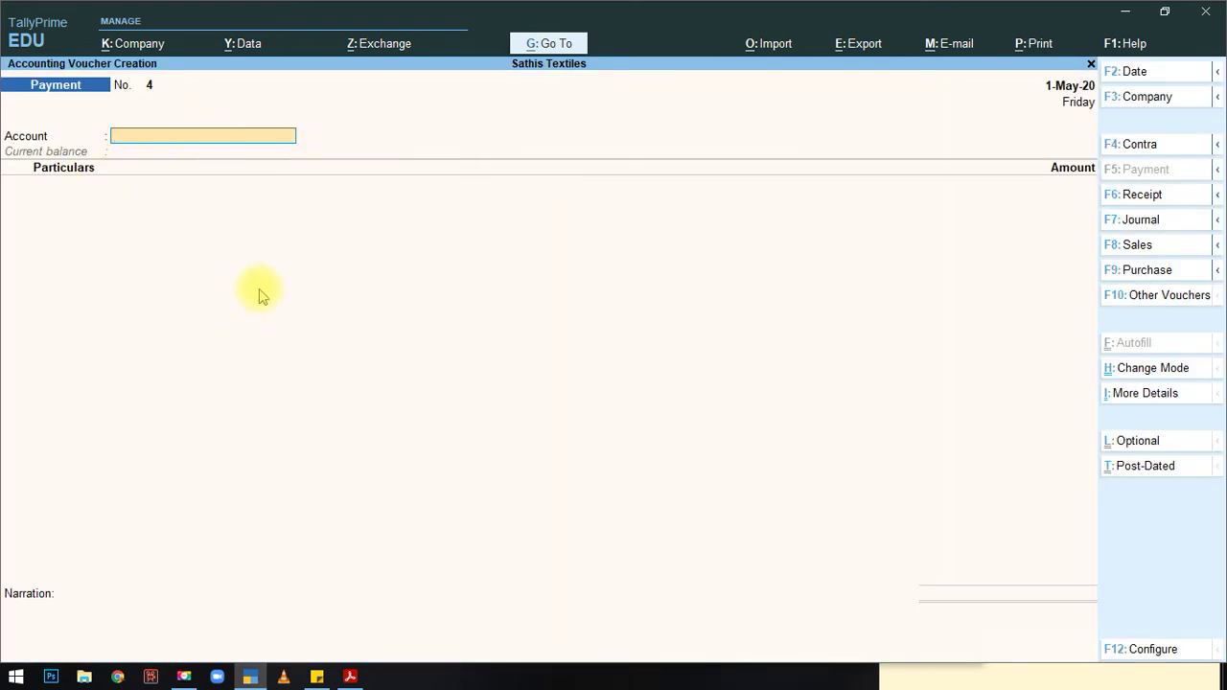
{"action": "left_click", "coordinate": [1147, 370]}
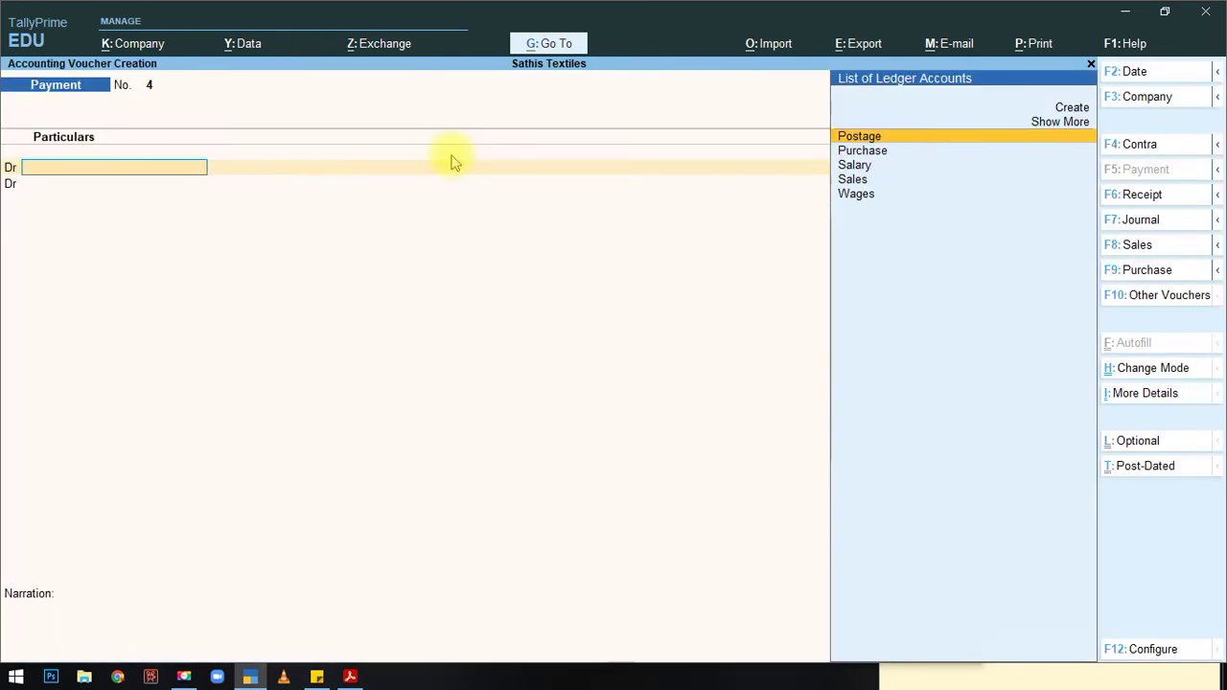
{"action": "left_click", "coordinate": [453, 159]}
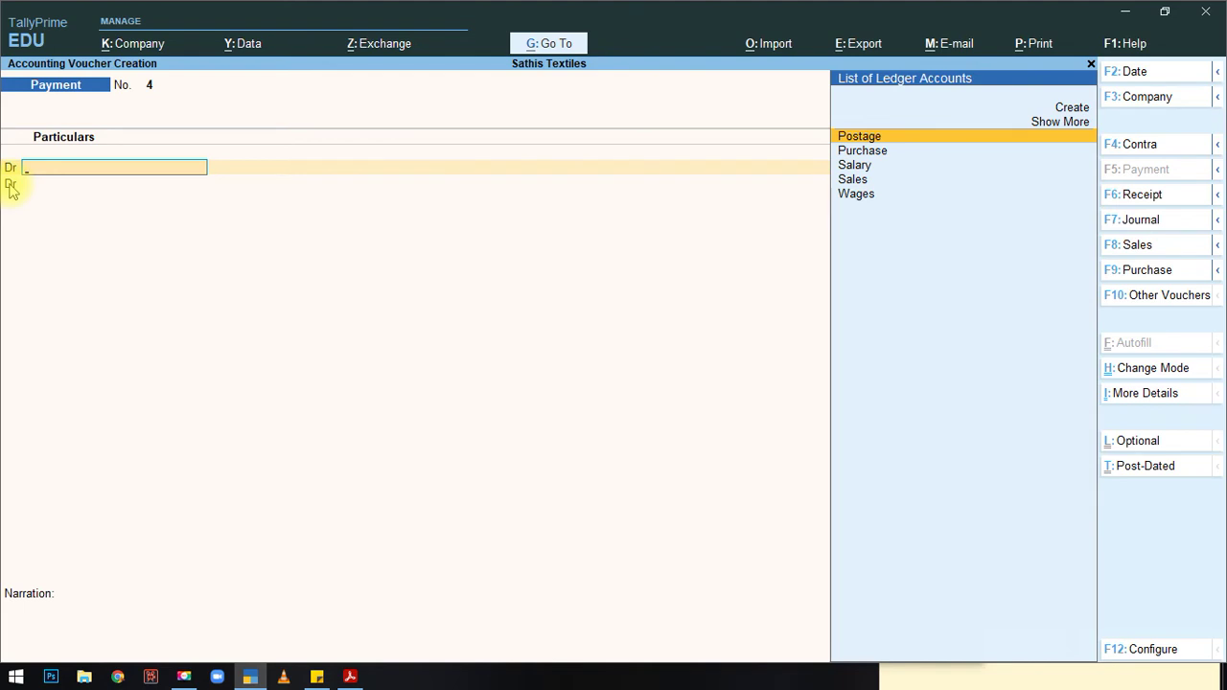
Step: Review the Payment voucher's basic and extended configuration options, hide the extended ones again and accept the settings unchanged
{"action": "left_click", "coordinate": [1156, 656]}
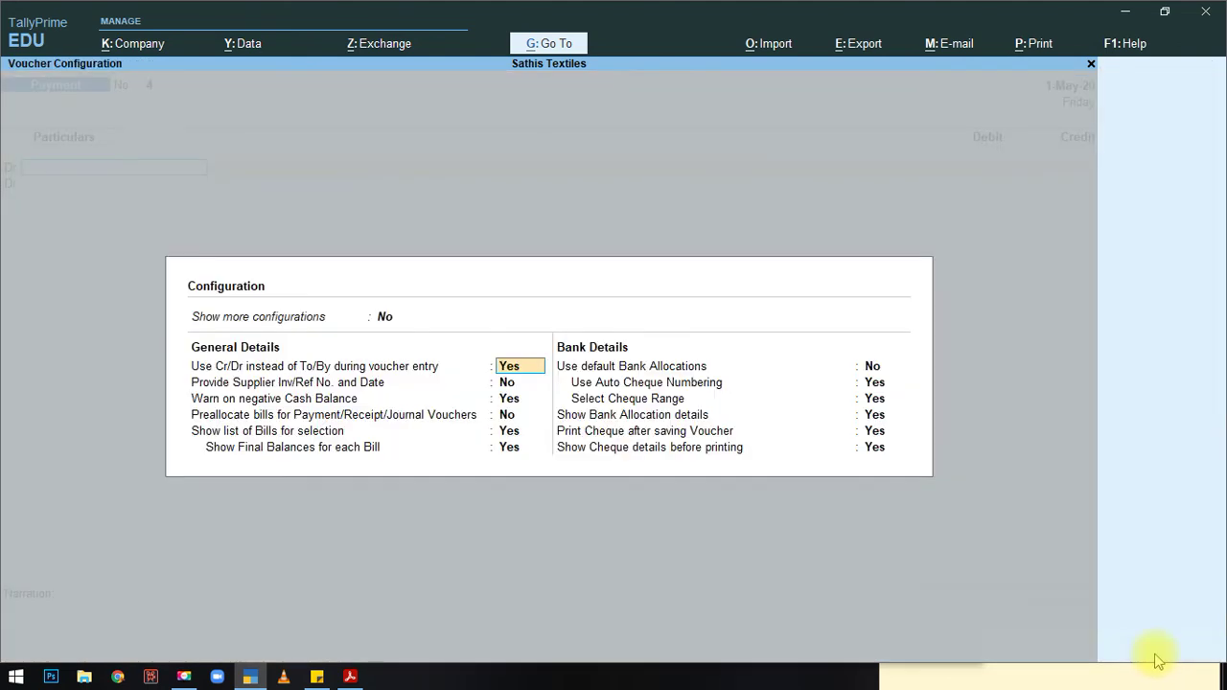
{"action": "left_click", "coordinate": [1099, 683]}
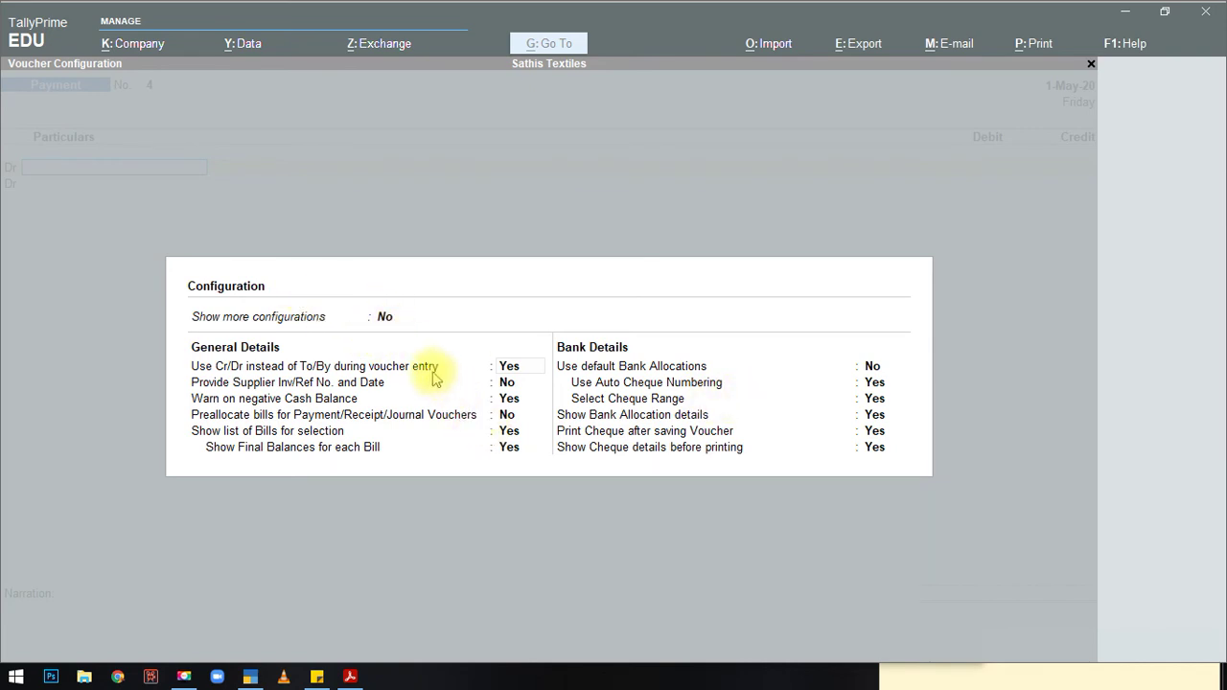
{"action": "left_click", "coordinate": [384, 317]}
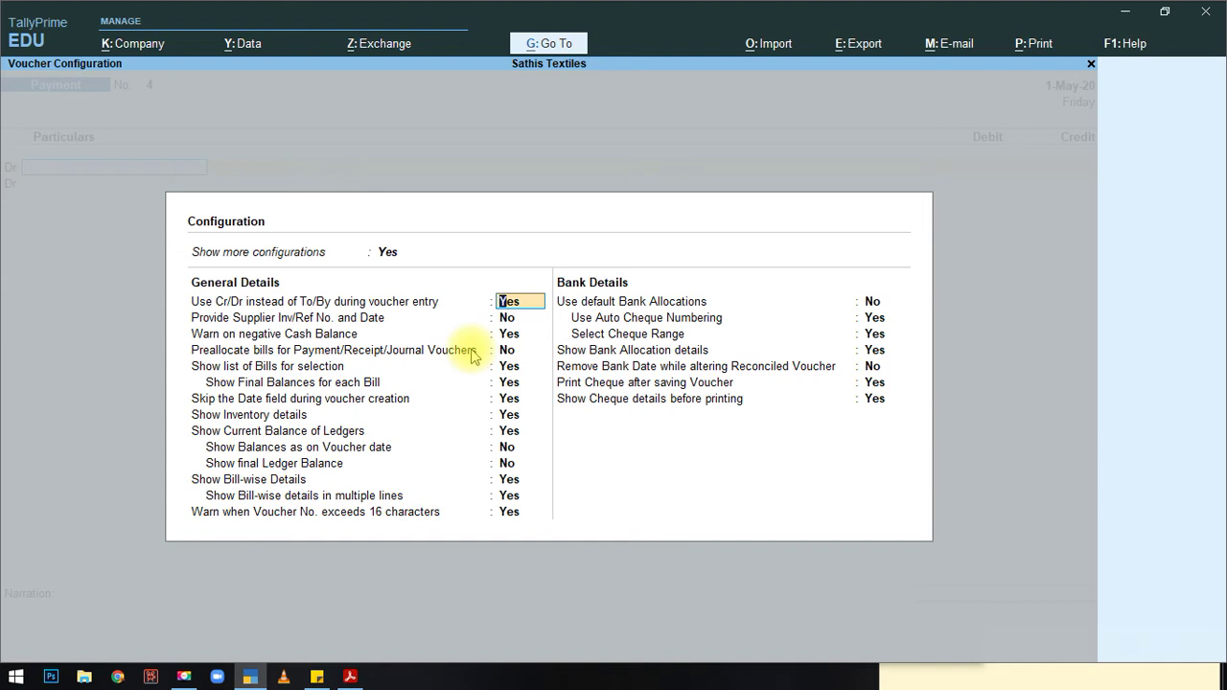
{"action": "left_click", "coordinate": [386, 253]}
{"action": "key", "text": "n"}
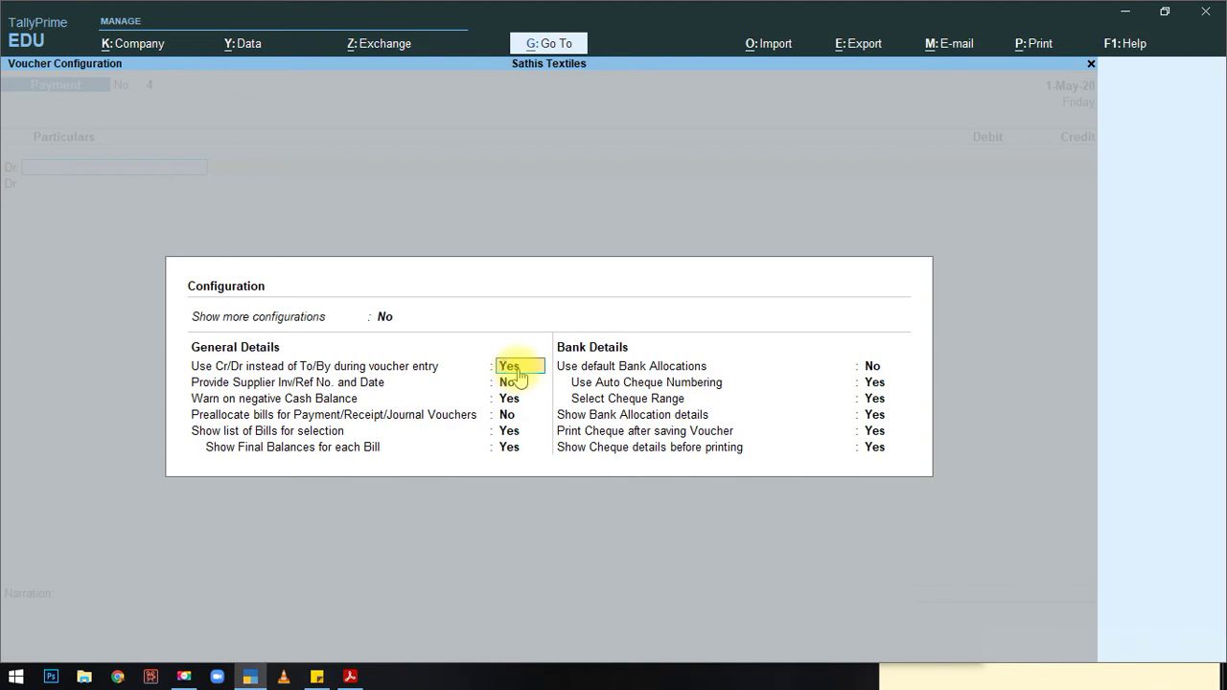
{"action": "key", "text": "Return"}
{"action": "key", "text": "Return"}
{"action": "key", "text": "Return"}
{"action": "key", "text": "Return"}
{"action": "key", "text": "Return"}
{"action": "key", "text": "Return"}
{"action": "key", "text": "Return"}
{"action": "key", "text": "Return"}
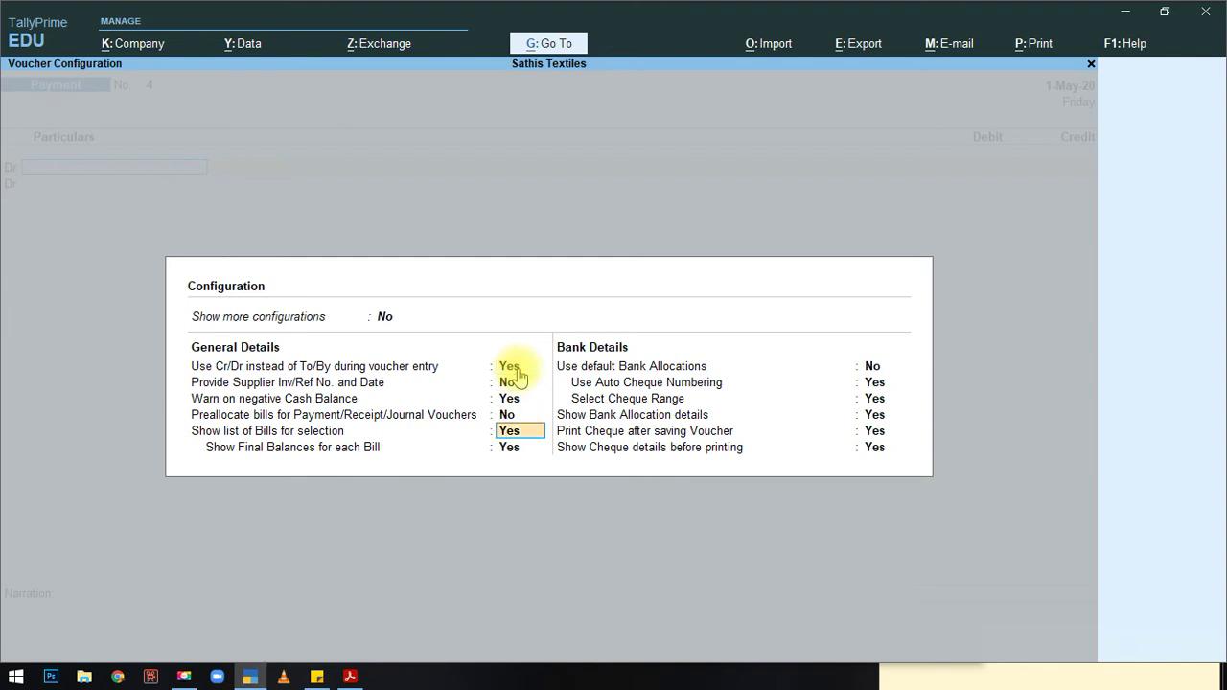
{"action": "key", "text": "Return"}
{"action": "key", "text": "Return"}
{"action": "key", "text": "Return"}
{"action": "key", "text": "Return"}
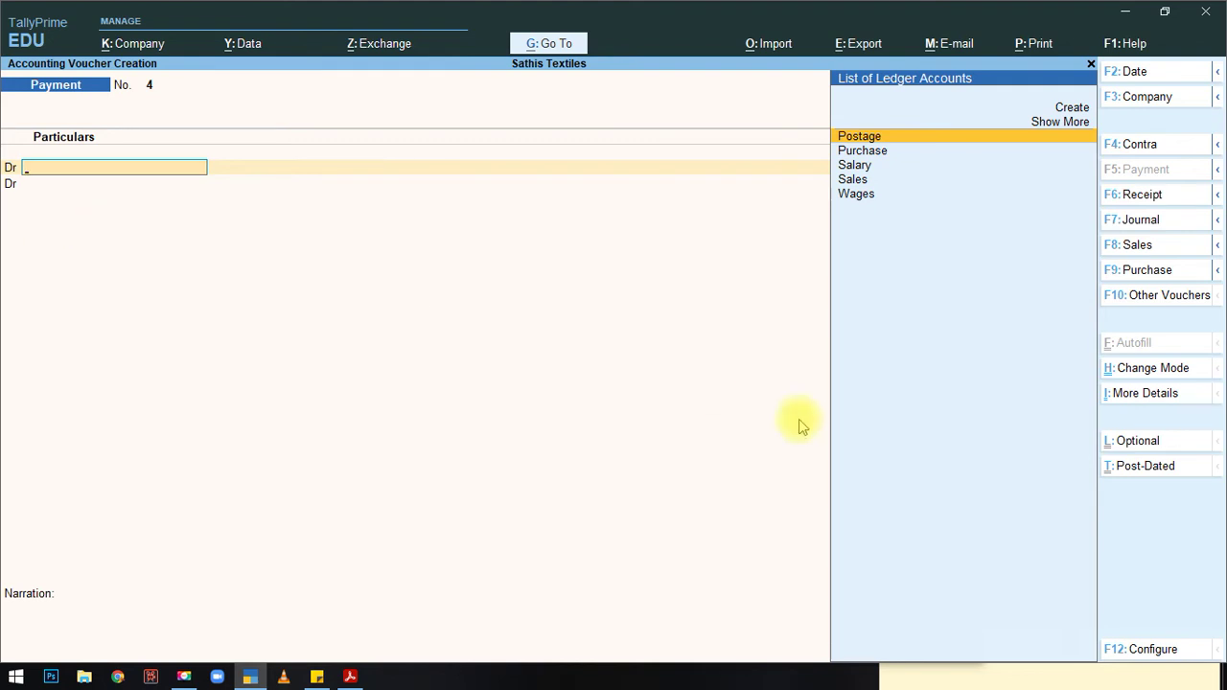
Step: View the modes available for the Payment voucher and keep Double Entry
{"action": "left_click", "coordinate": [1169, 375]}
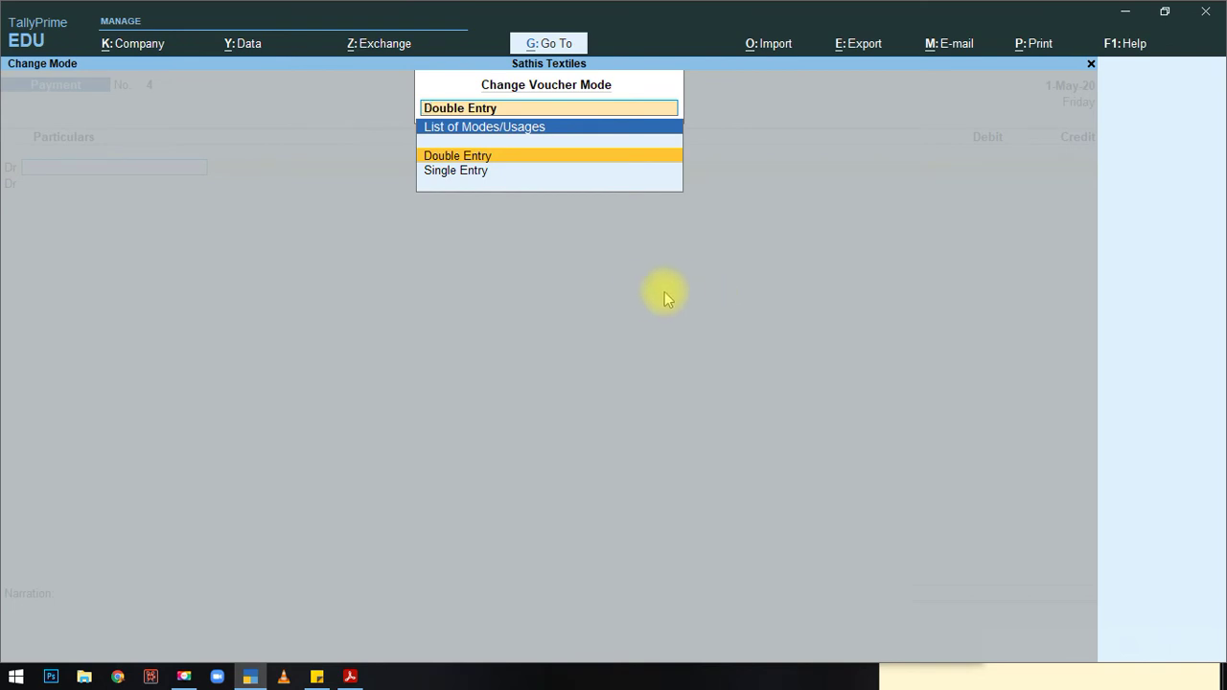
{"action": "key", "text": "BackSpace"}
{"action": "key", "text": "Return"}
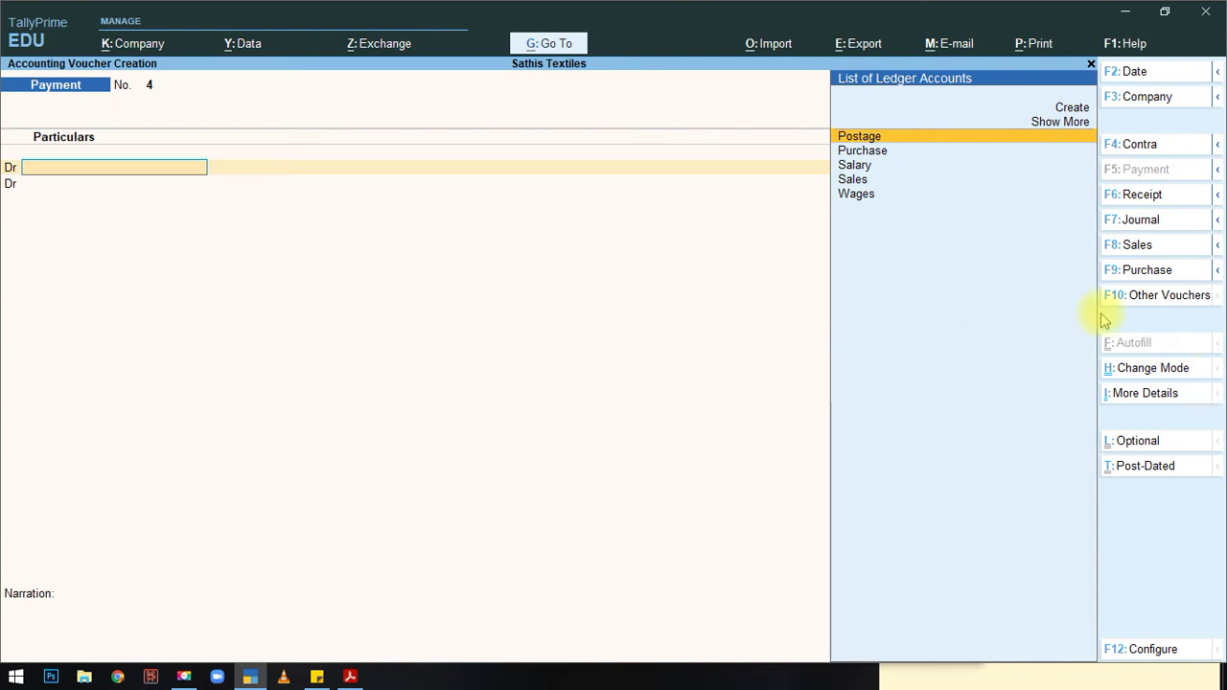
Step: Set a new Sales voucher's mode to As Voucher and quit voucher entry without saving
{"action": "left_click", "coordinate": [1141, 247]}
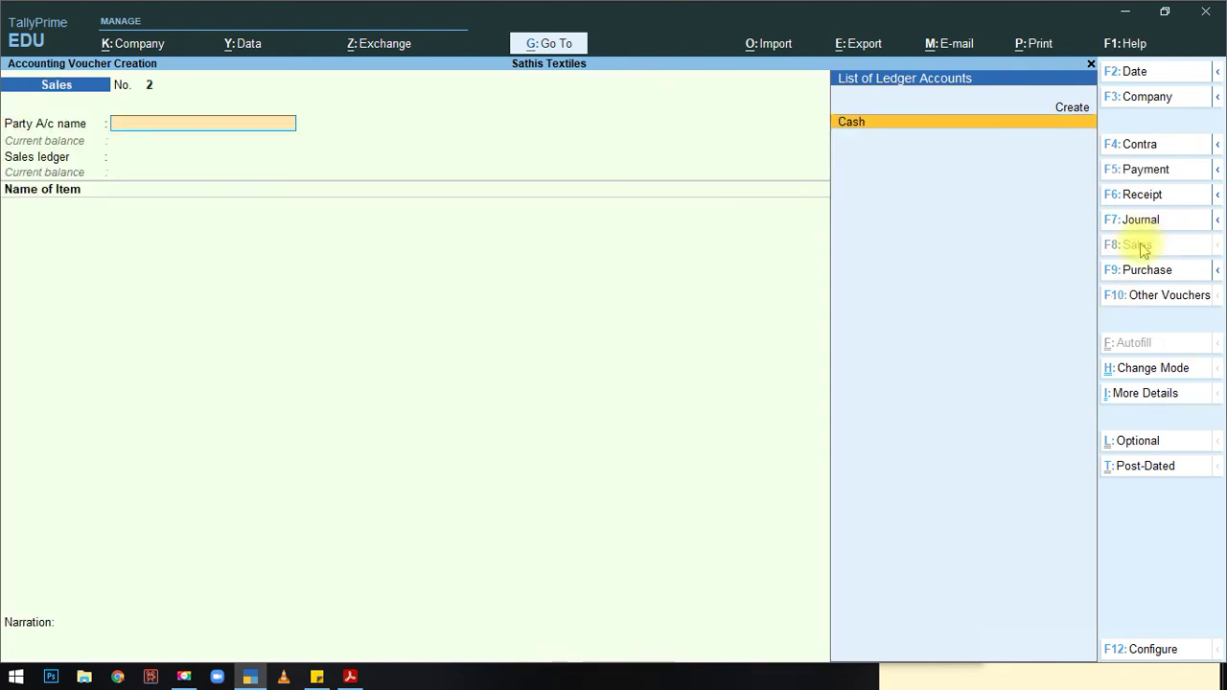
{"action": "left_click", "coordinate": [1149, 372]}
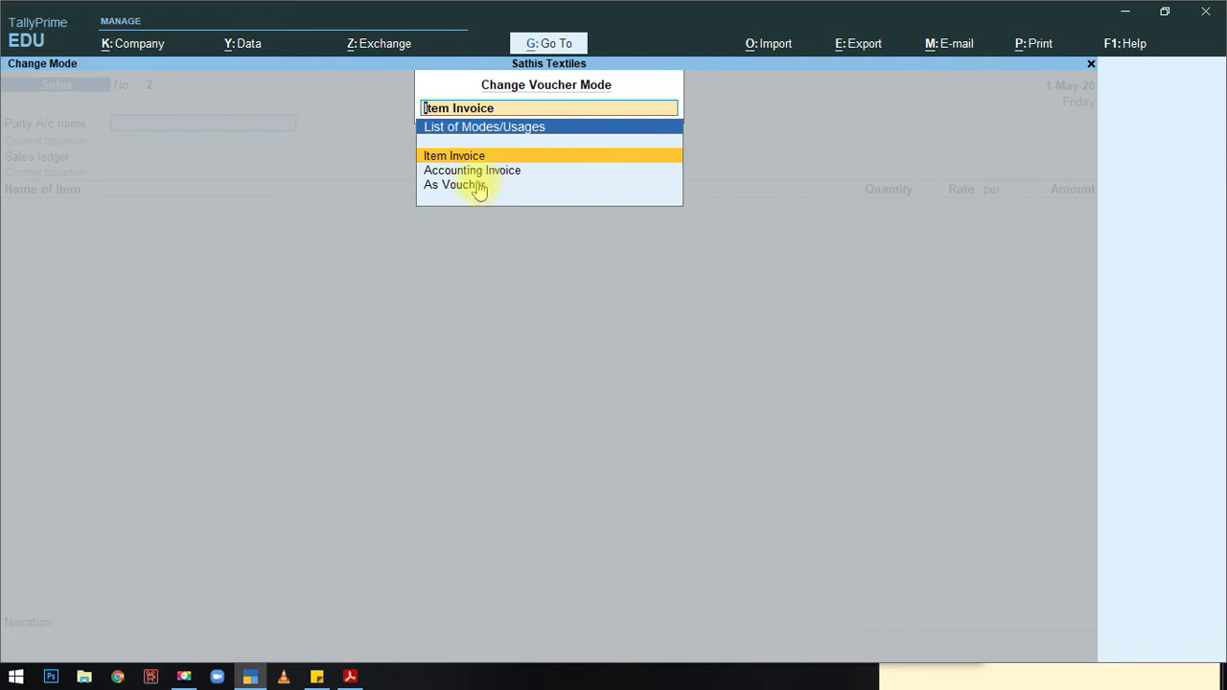
{"action": "left_click", "coordinate": [478, 185]}
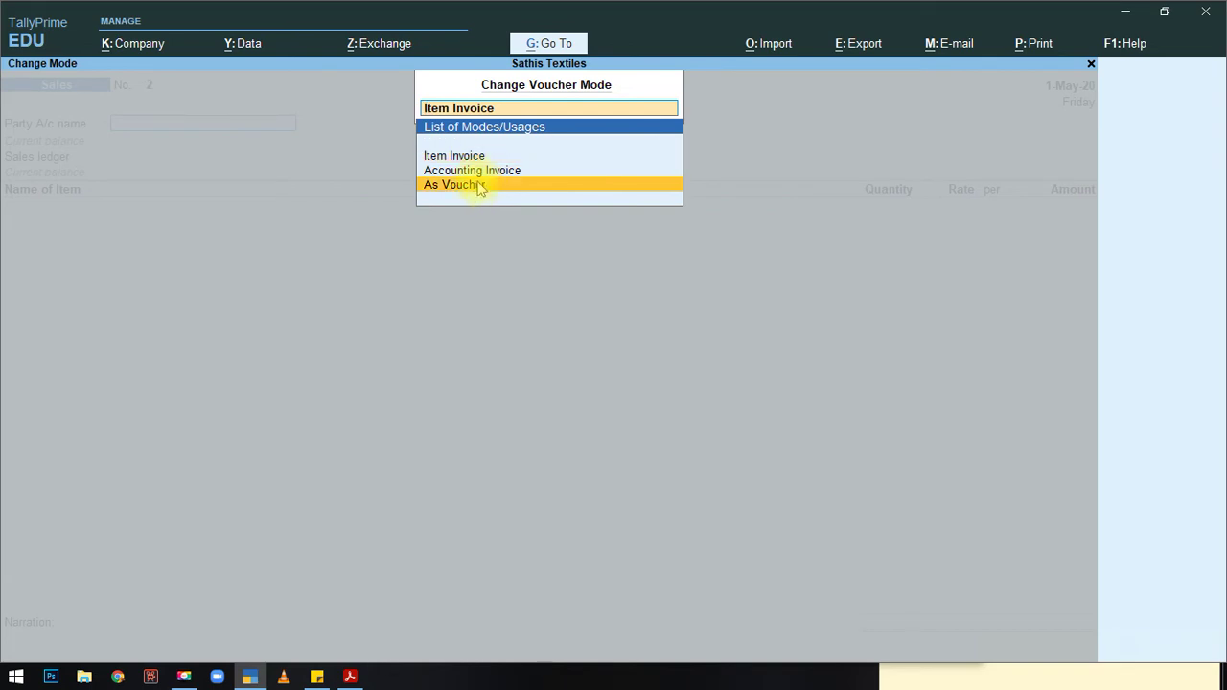
{"action": "left_click", "coordinate": [478, 185]}
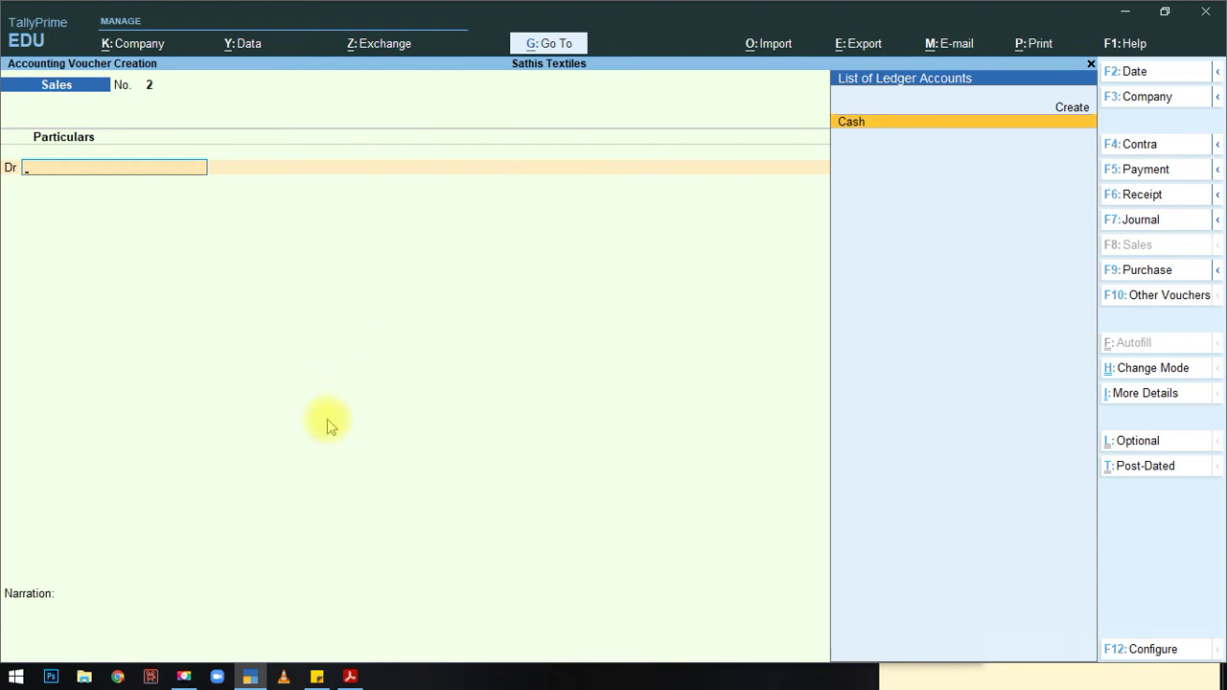
{"action": "key", "text": "Escape"}
{"action": "key", "text": "y"}
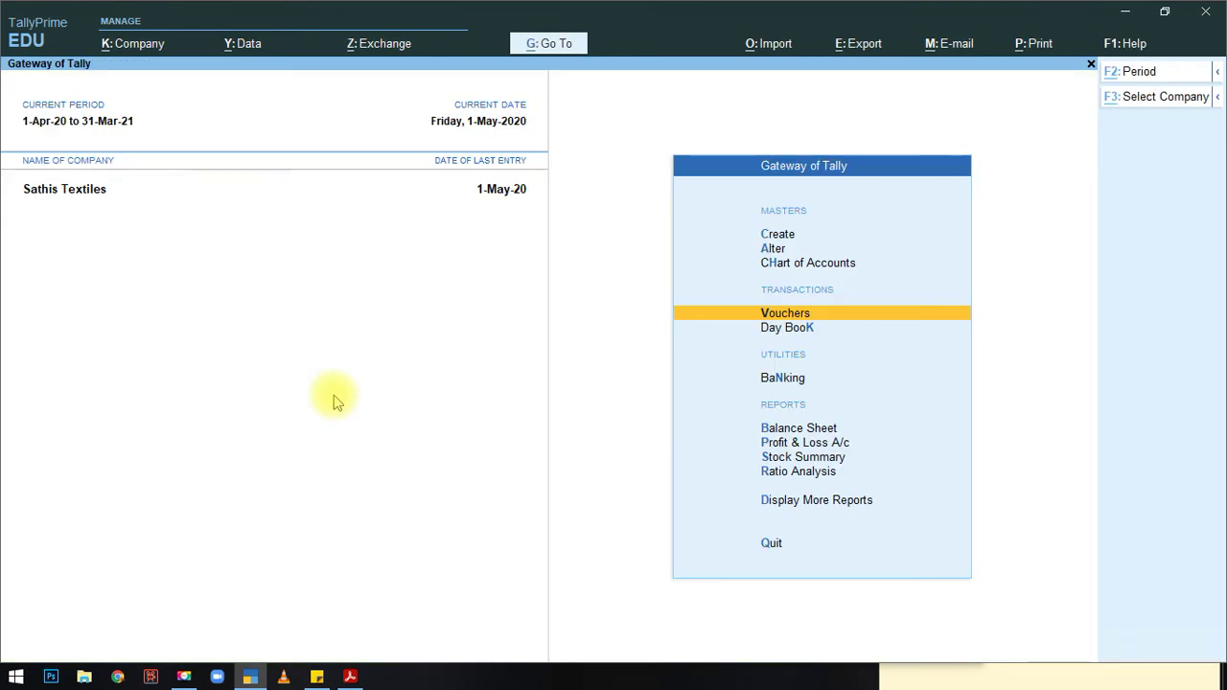
Step: Switch to the budgets PDF in Adobe Acrobat Reader, read the voucher entry and report viewing instructions, and return to TallyPrime
{"action": "key", "text": "alt+Tab"}
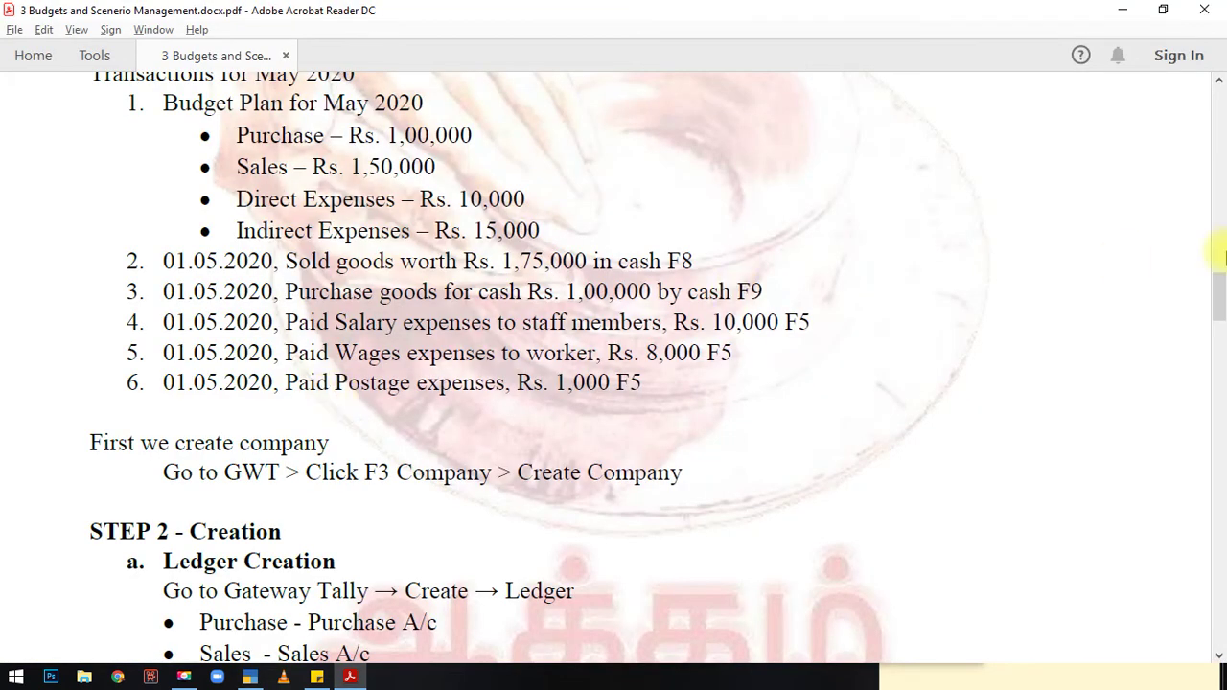
{"action": "left_click_drag", "start_coordinate": [1219, 292], "coordinate": [1219, 403]}
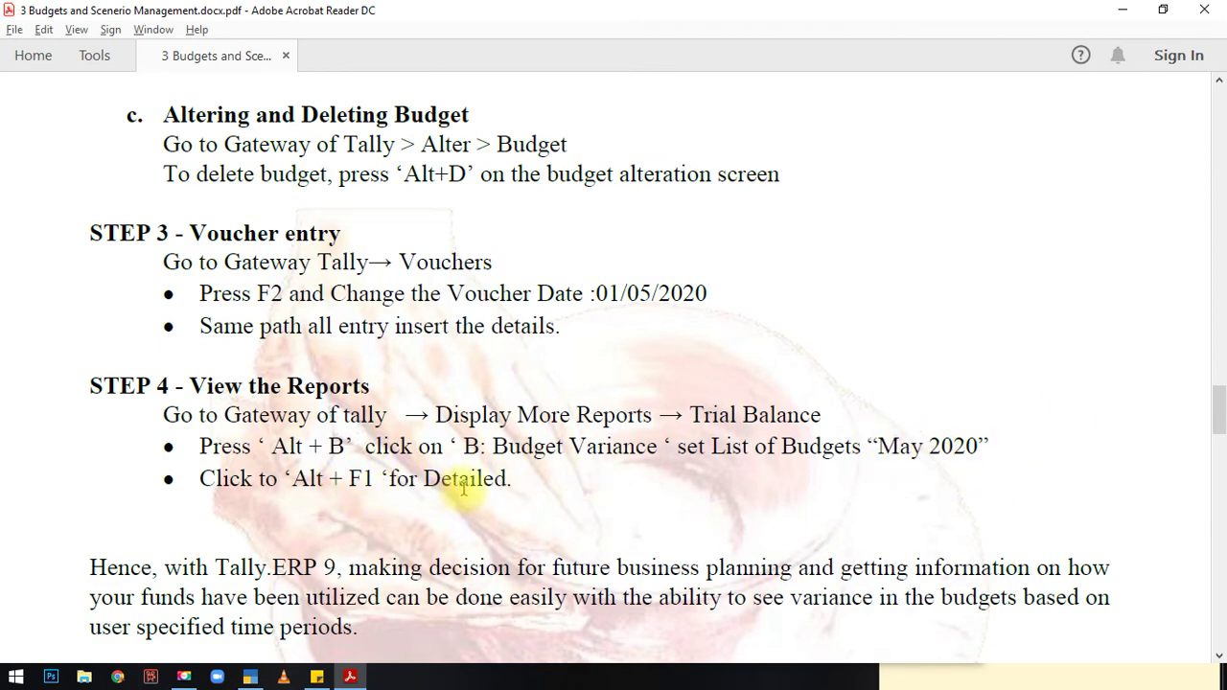
{"action": "key", "text": "alt+Tab"}
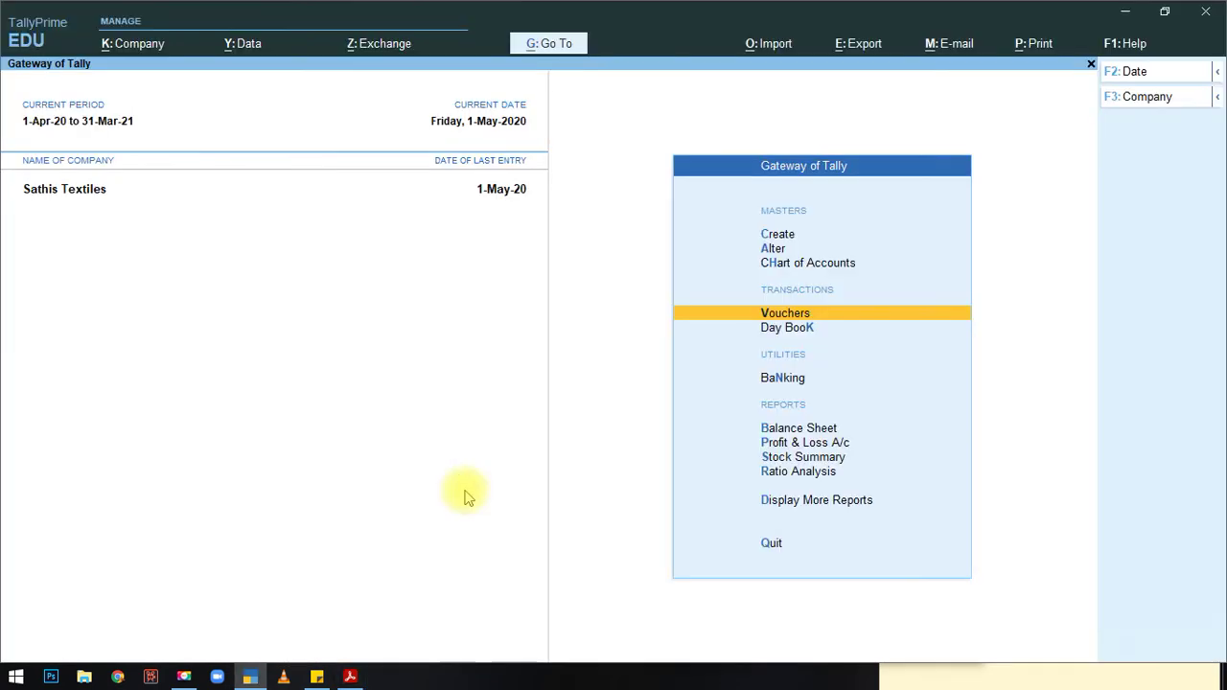
Step: Open the Trial Balance and set its period from 1-5-2020 to 31-5-2020
{"action": "left_click", "coordinate": [791, 505]}
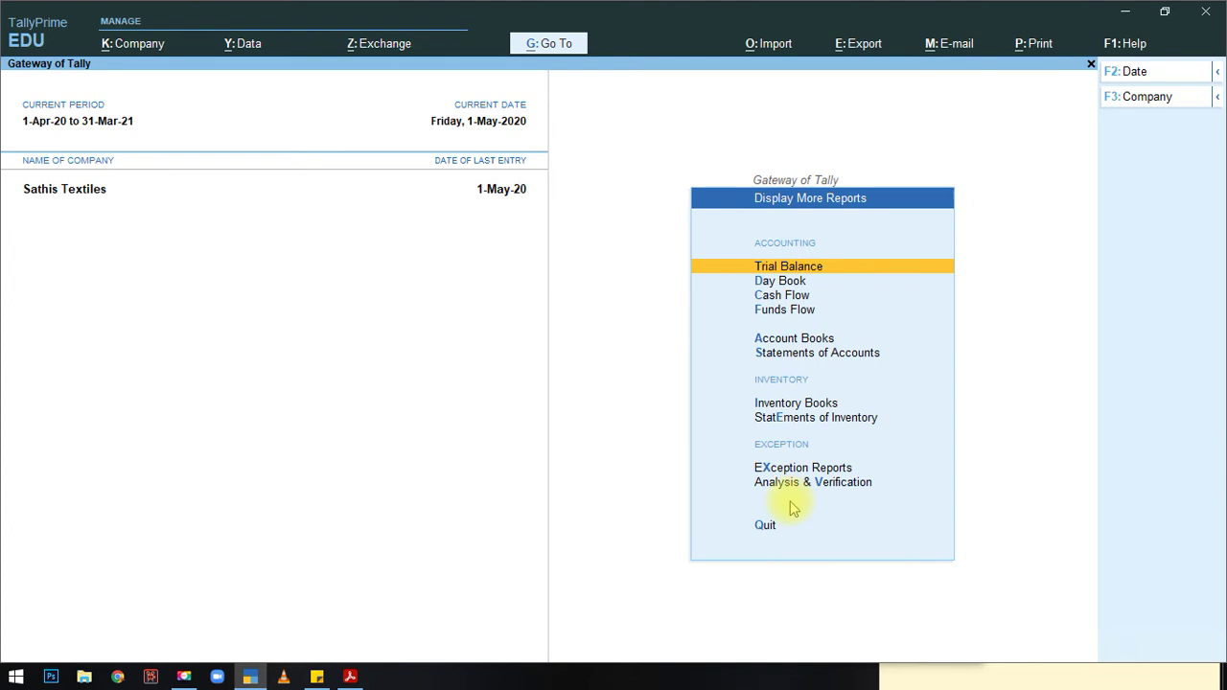
{"action": "left_click", "coordinate": [777, 269]}
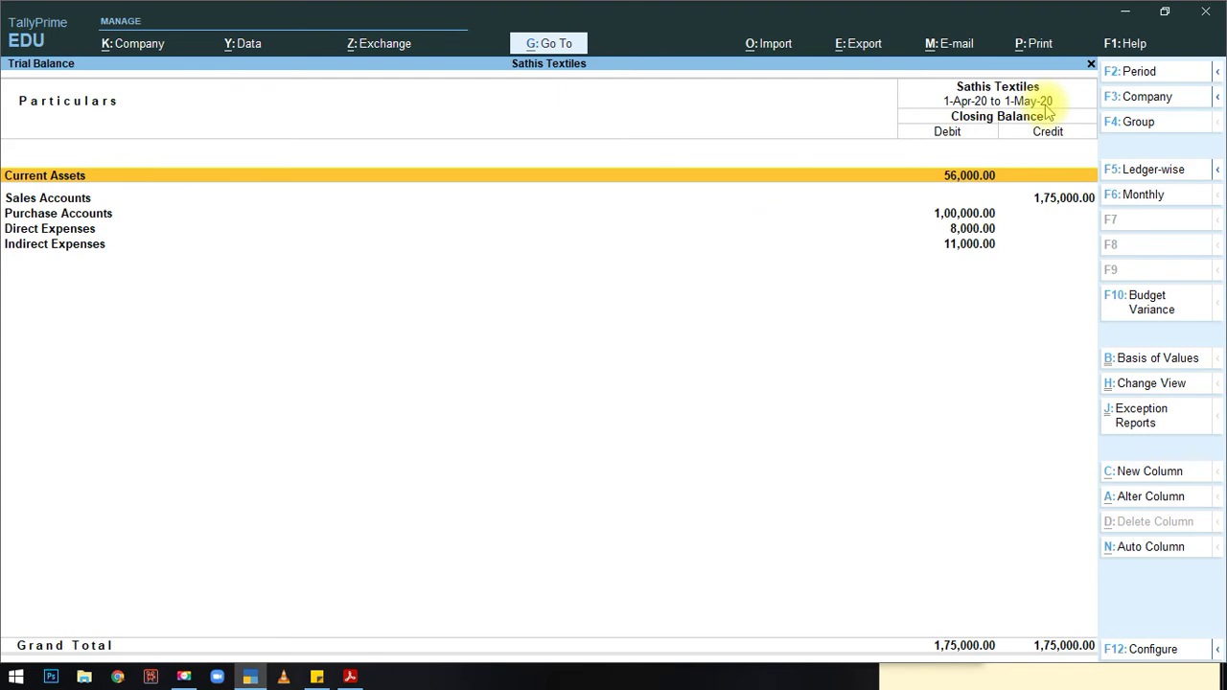
{"action": "left_click", "coordinate": [1139, 75]}
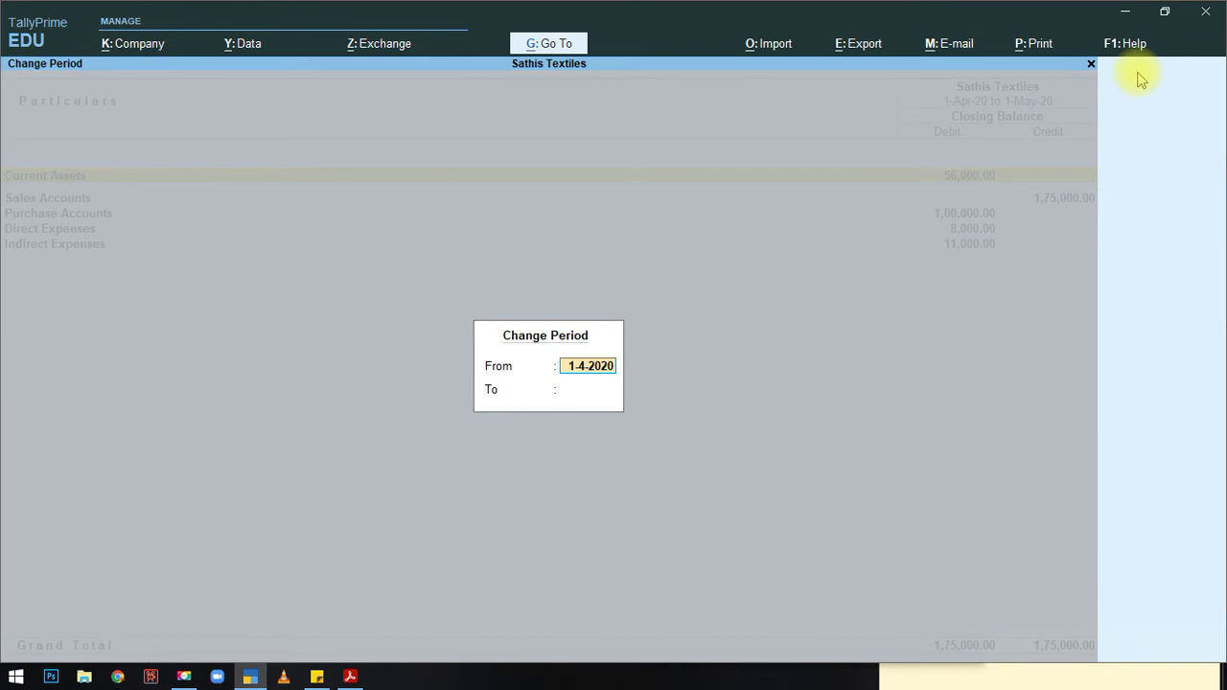
{"action": "type", "text": "1-5"}
{"action": "key", "text": "Return"}
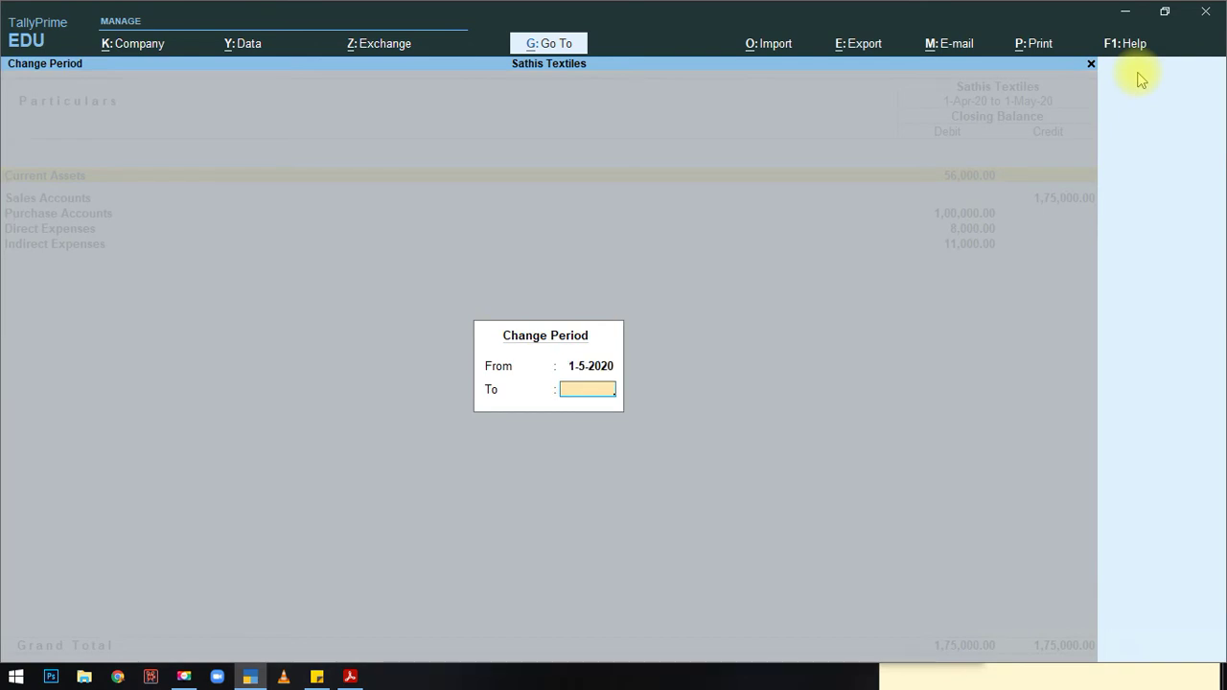
{"action": "type", "text": "31-5"}
{"action": "key", "text": "Return"}
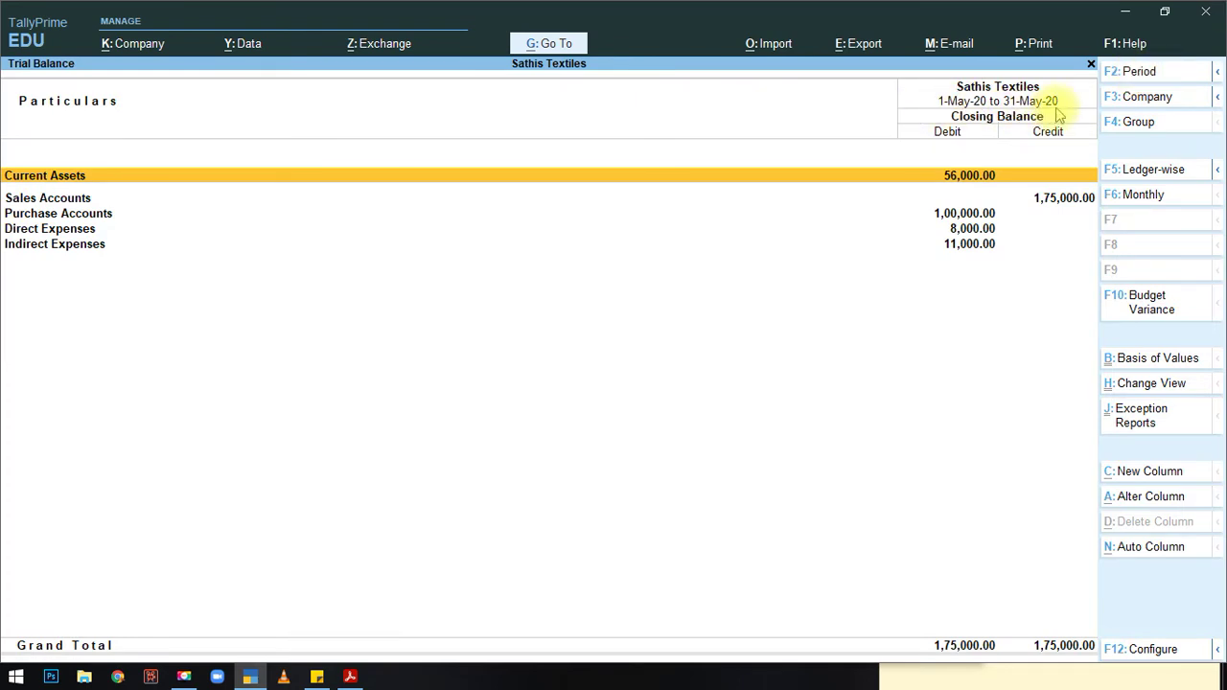
Step: Show the Trial Balance's variance against the May 2020 budget and expand it to the detailed view
{"action": "left_click", "coordinate": [1157, 303]}
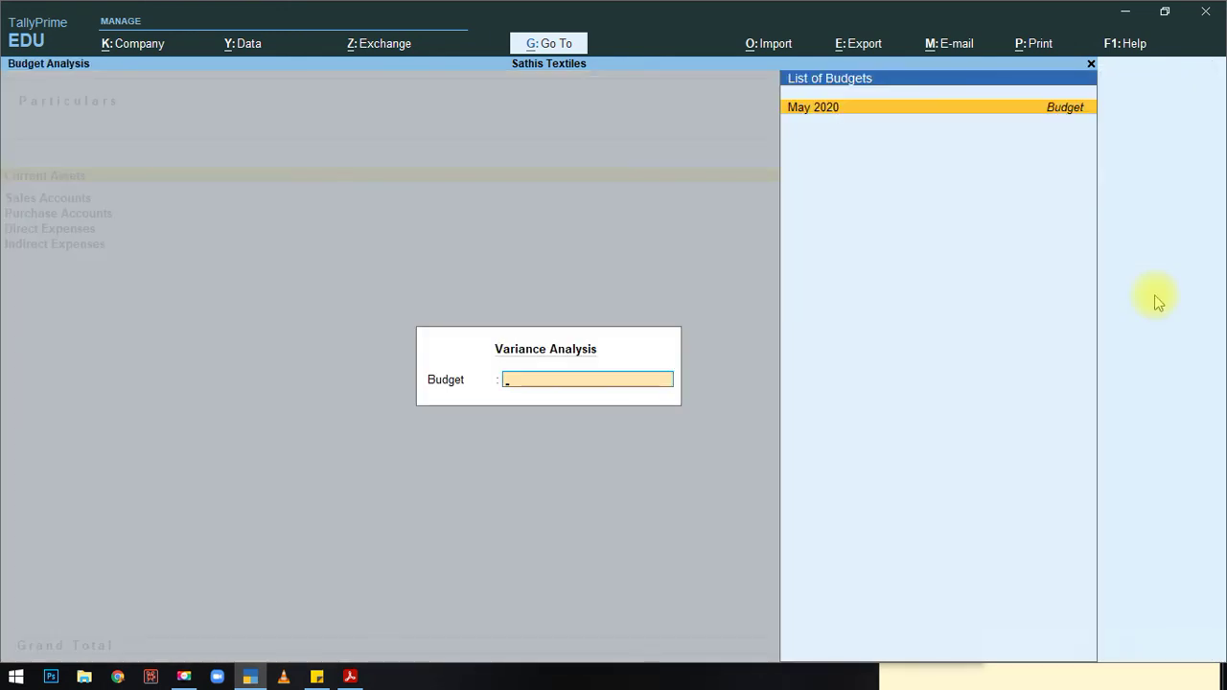
{"action": "left_click", "coordinate": [838, 108]}
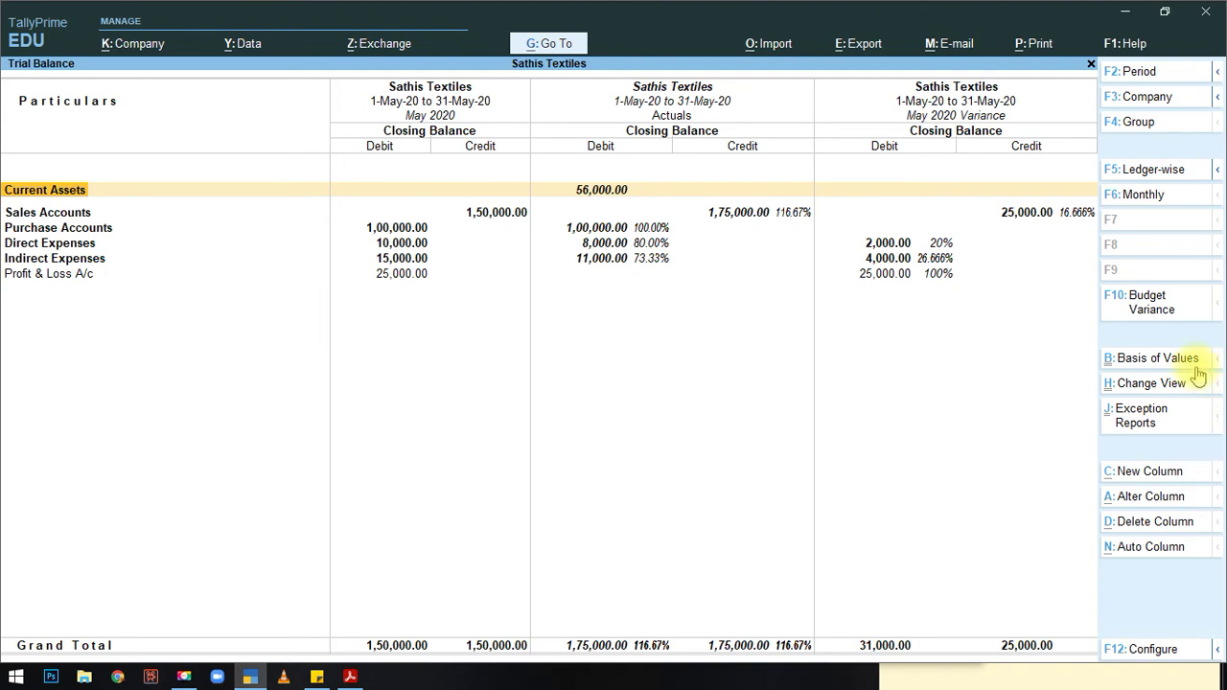
{"action": "key", "text": "alt"}
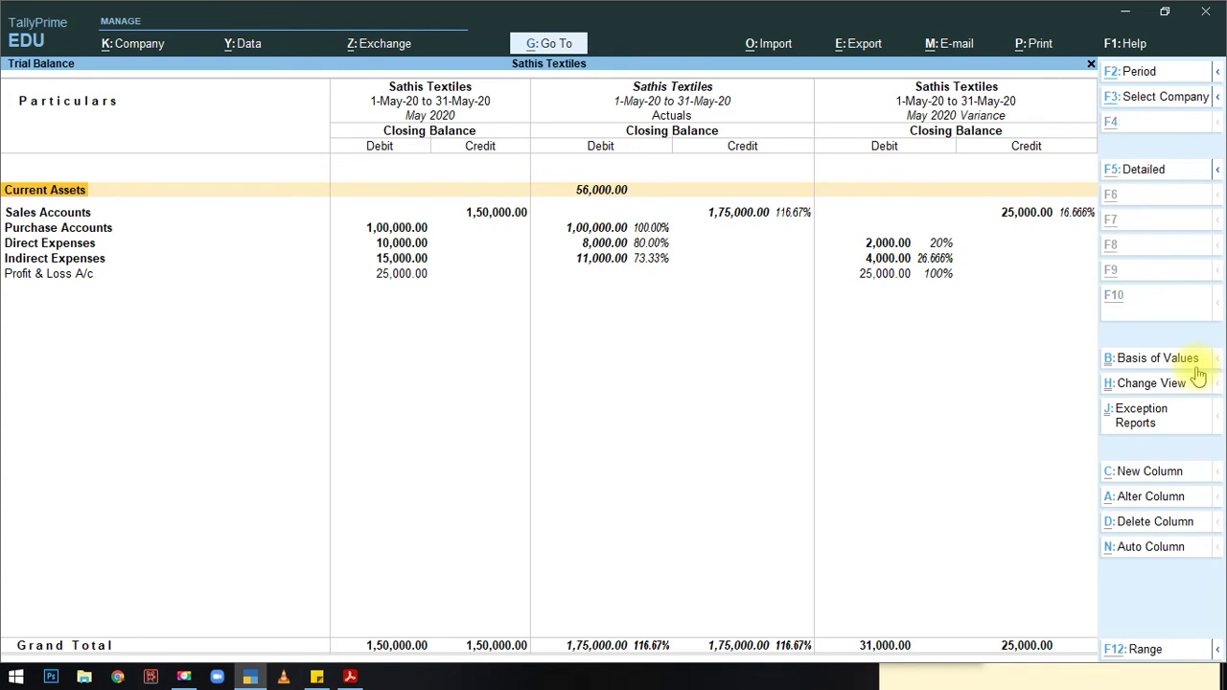
{"action": "key", "text": "alt+F5"}
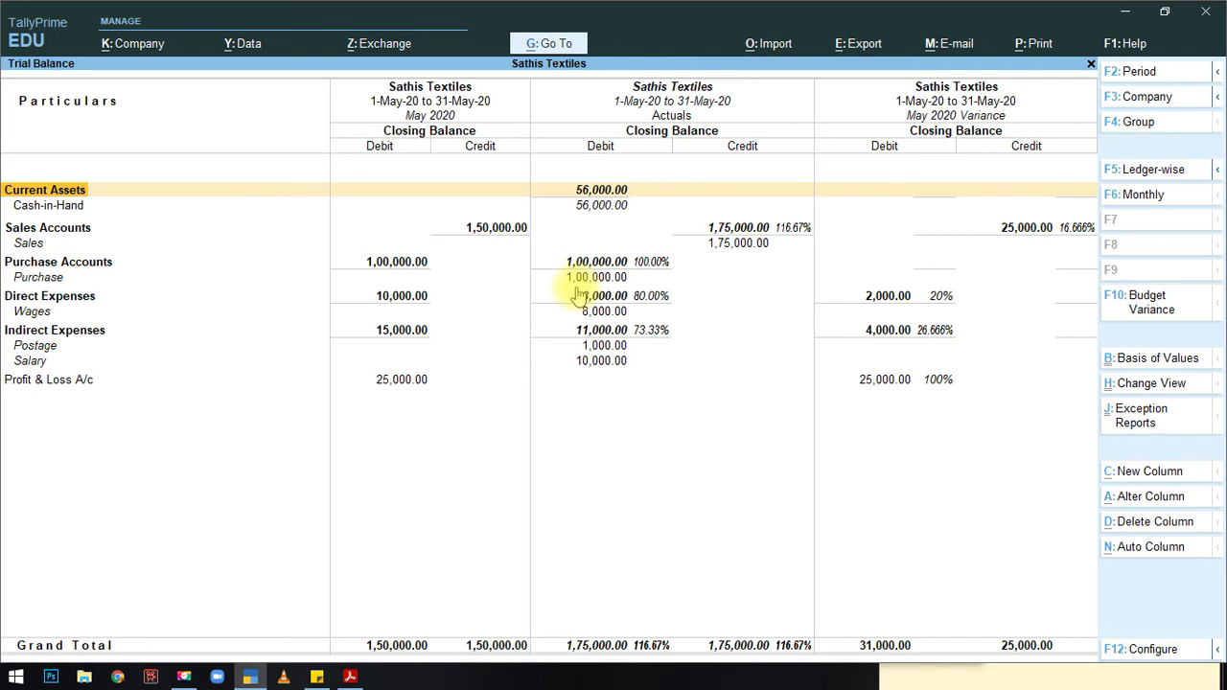
Step: View the additional Period and Company options for the Trial Balance, and return to the Gateway of Tally
{"action": "left_click", "coordinate": [1218, 72]}
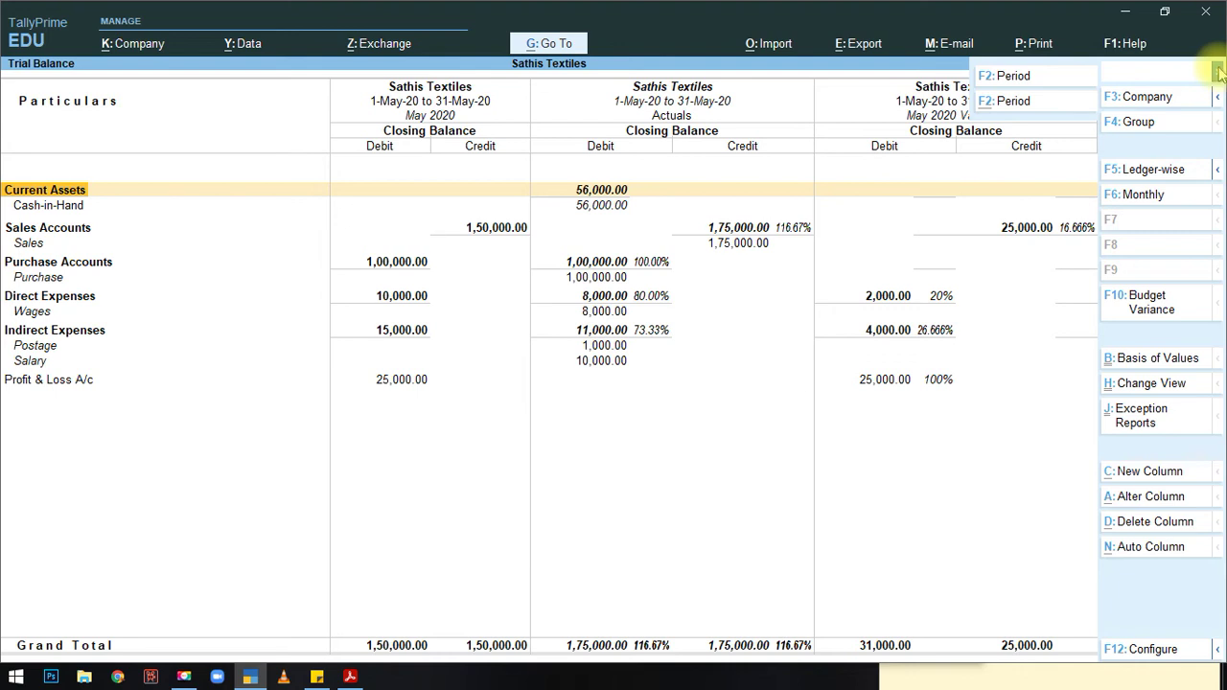
{"action": "left_click", "coordinate": [1219, 73]}
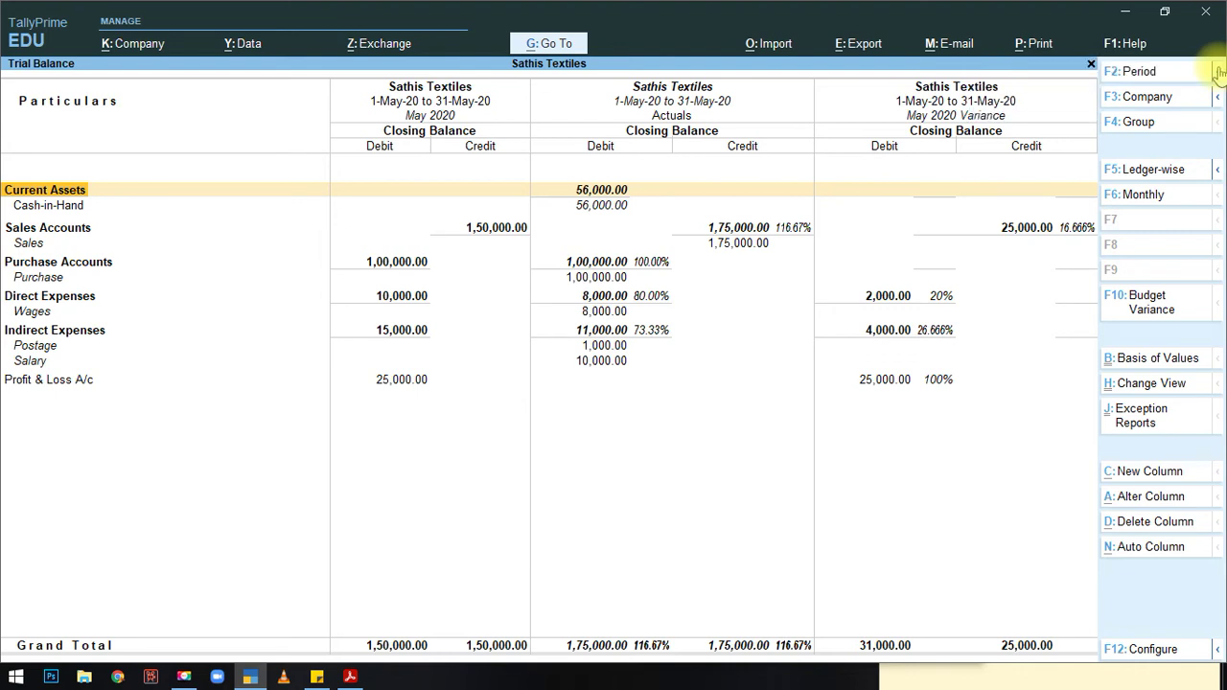
{"action": "left_click", "coordinate": [1218, 98]}
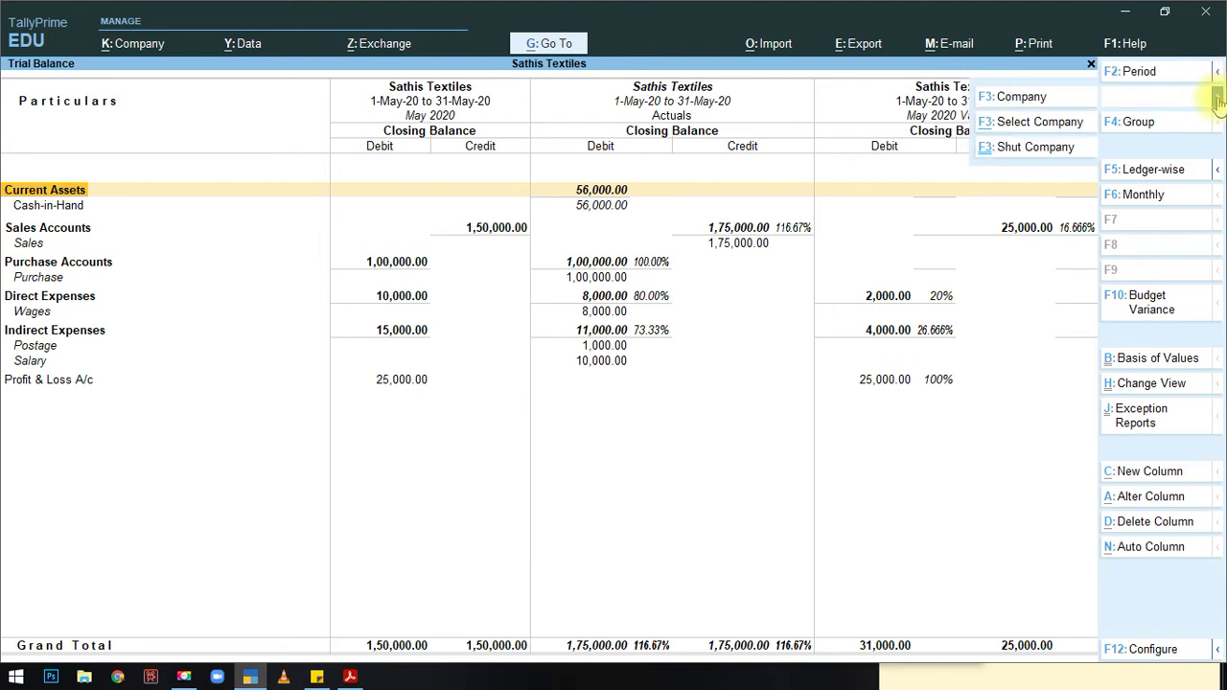
{"action": "left_click", "coordinate": [1218, 99]}
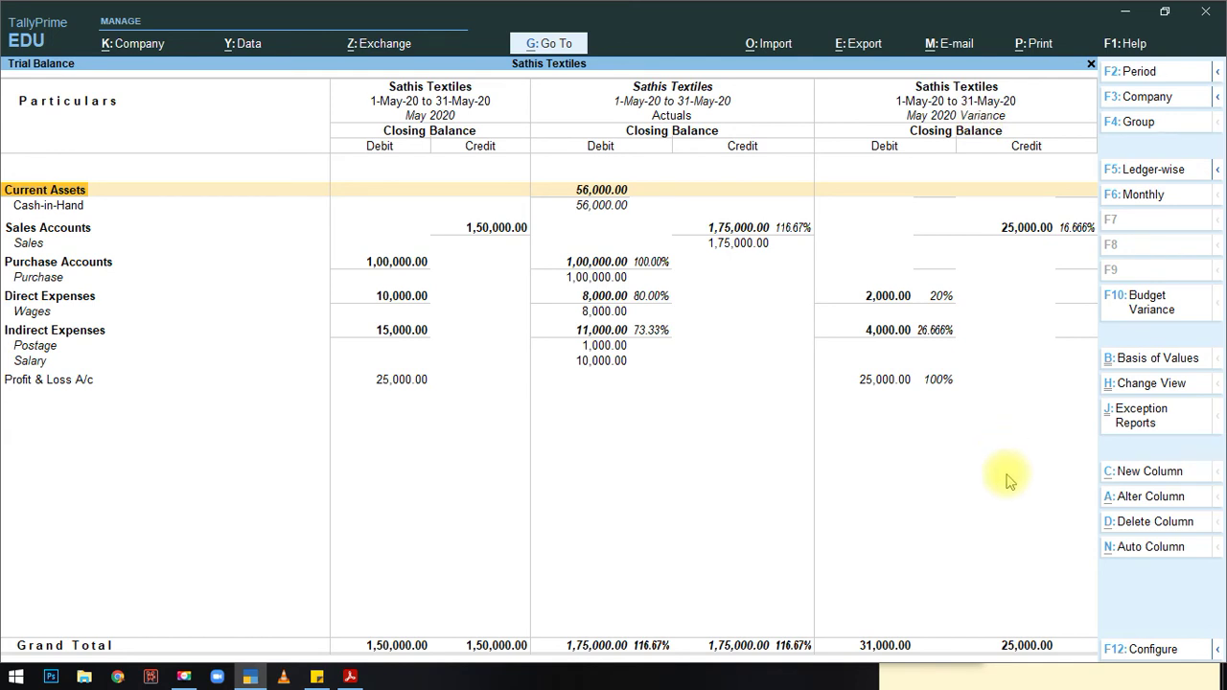
{"action": "key", "text": "Escape"}
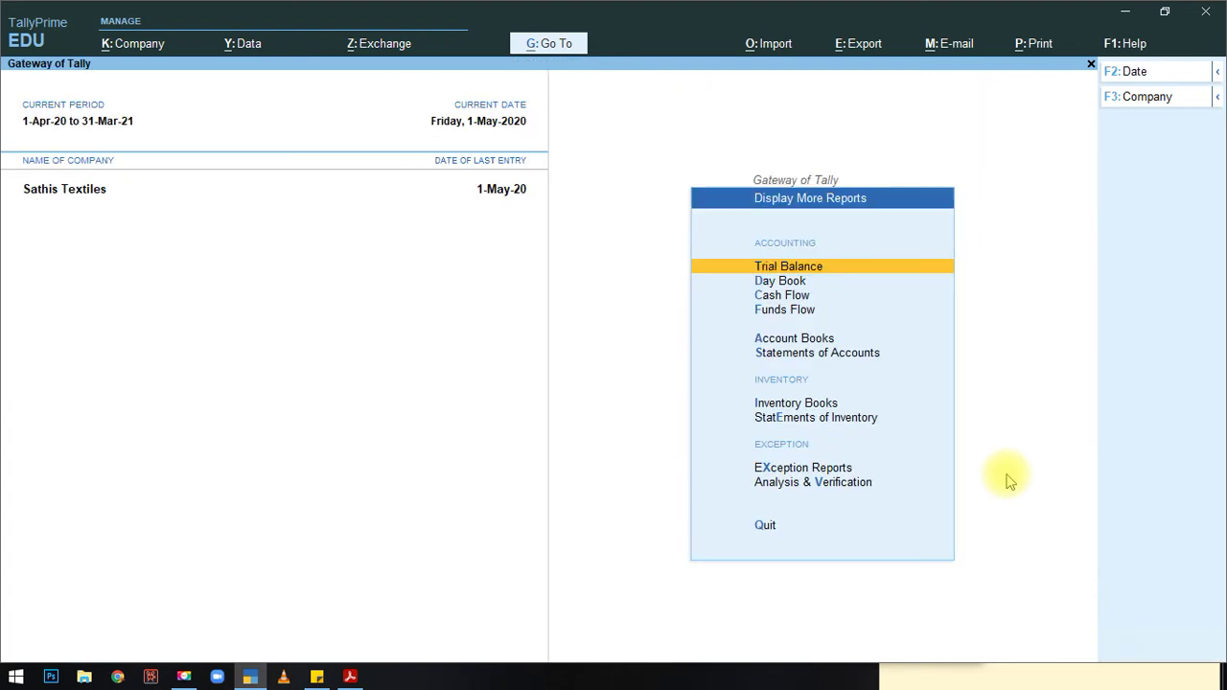
{"action": "key", "text": "Escape"}
{"action": "key", "text": "Escape"}
{"action": "key", "text": "Escape"}
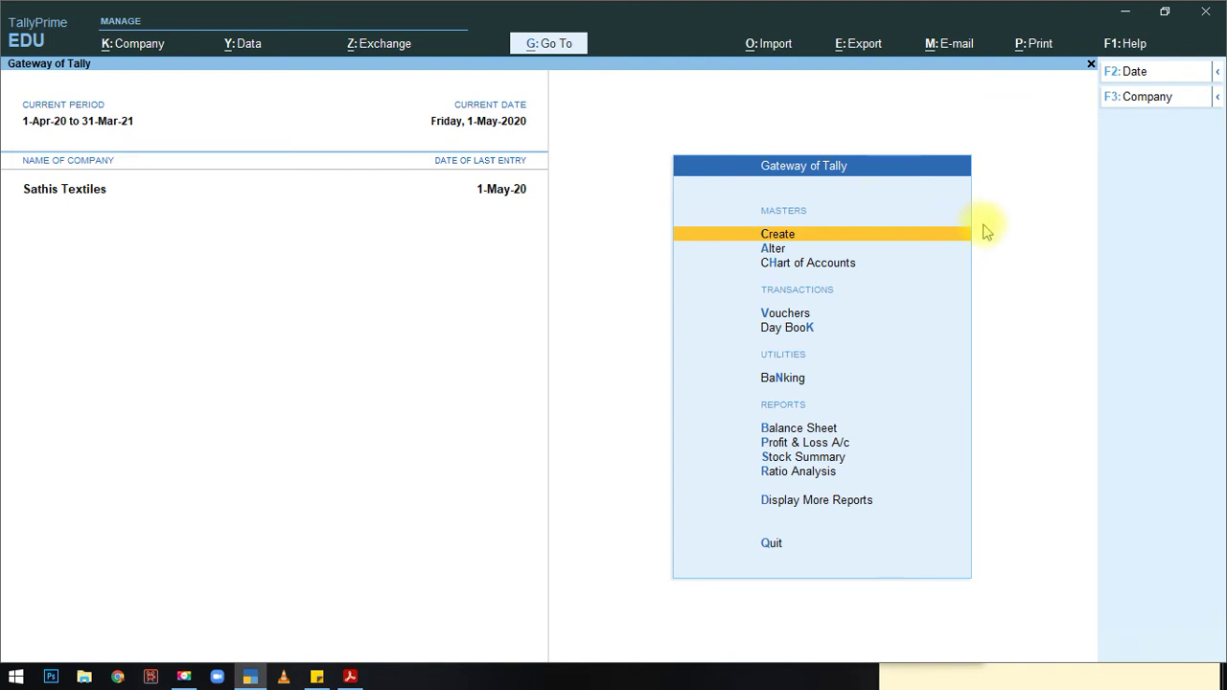
Step: View the company options and the alteration form for Sathis Textiles, leave it unchanged and keep Sathis Textiles selected
{"action": "left_click", "coordinate": [1161, 97]}
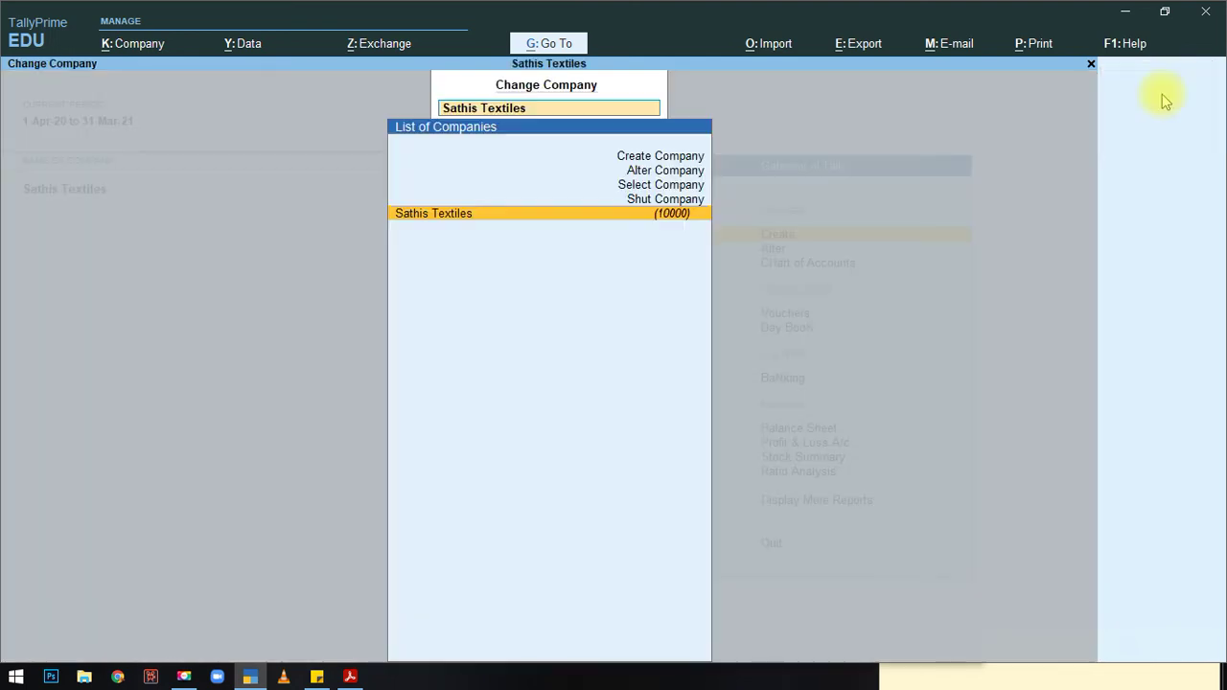
{"action": "left_click", "coordinate": [686, 171]}
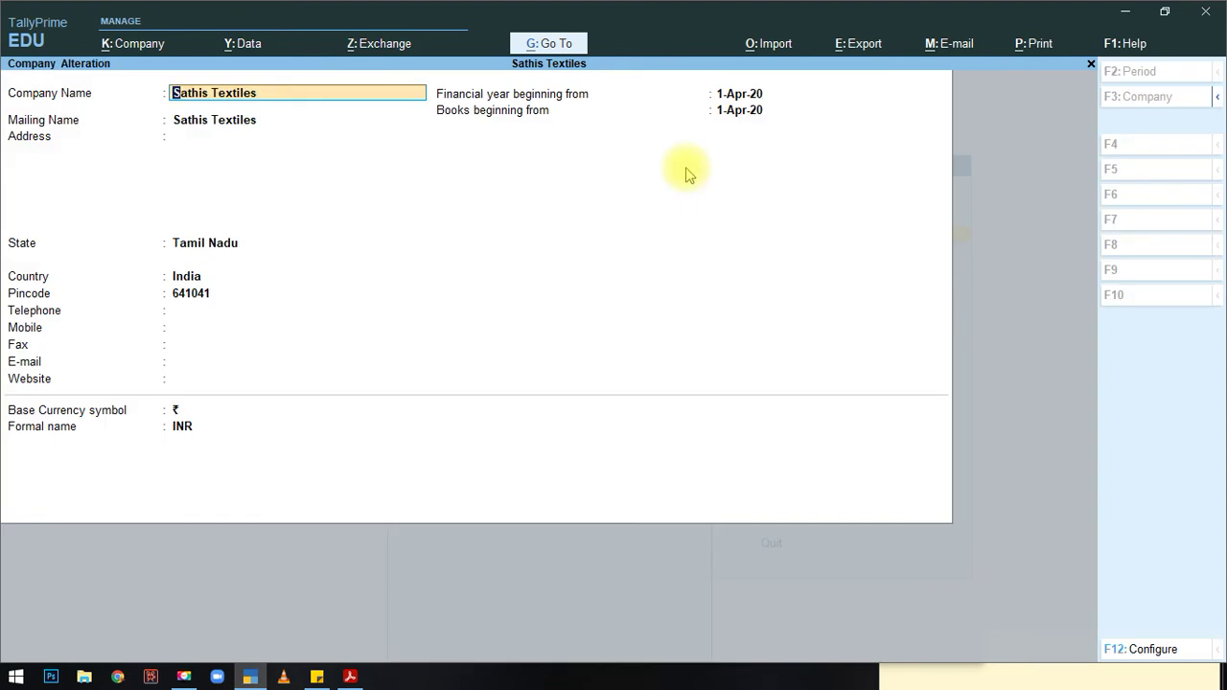
{"action": "key", "text": "ctrl"}
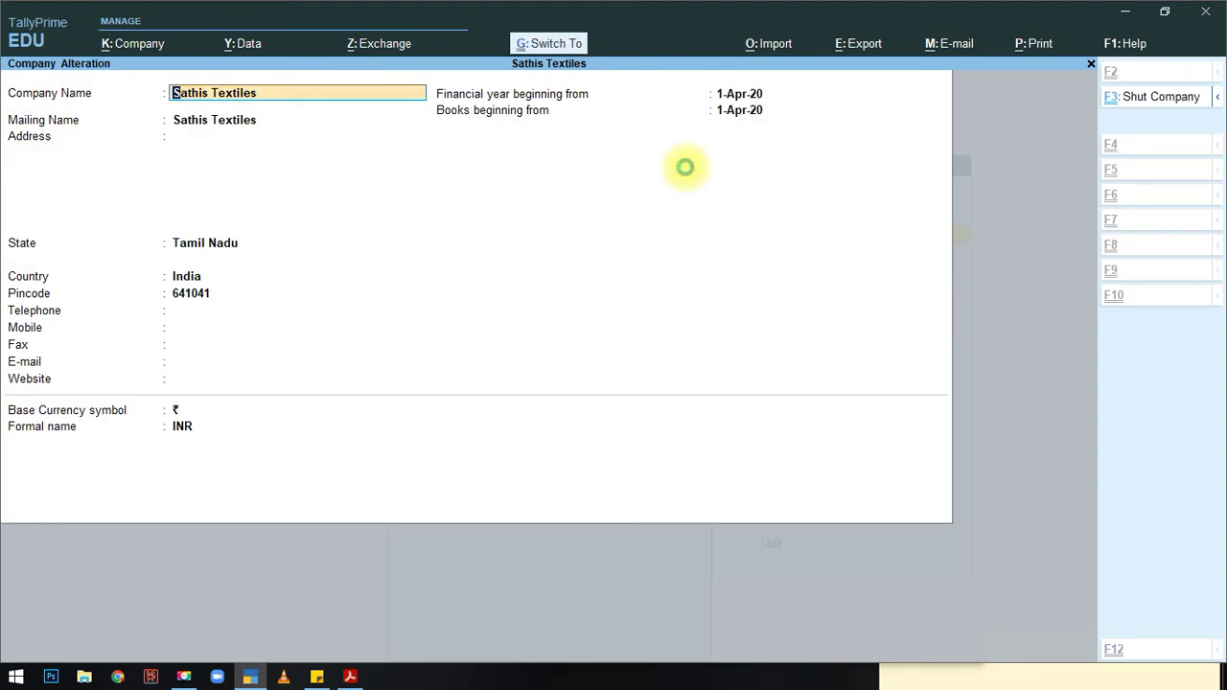
{"action": "key", "text": "F3"}
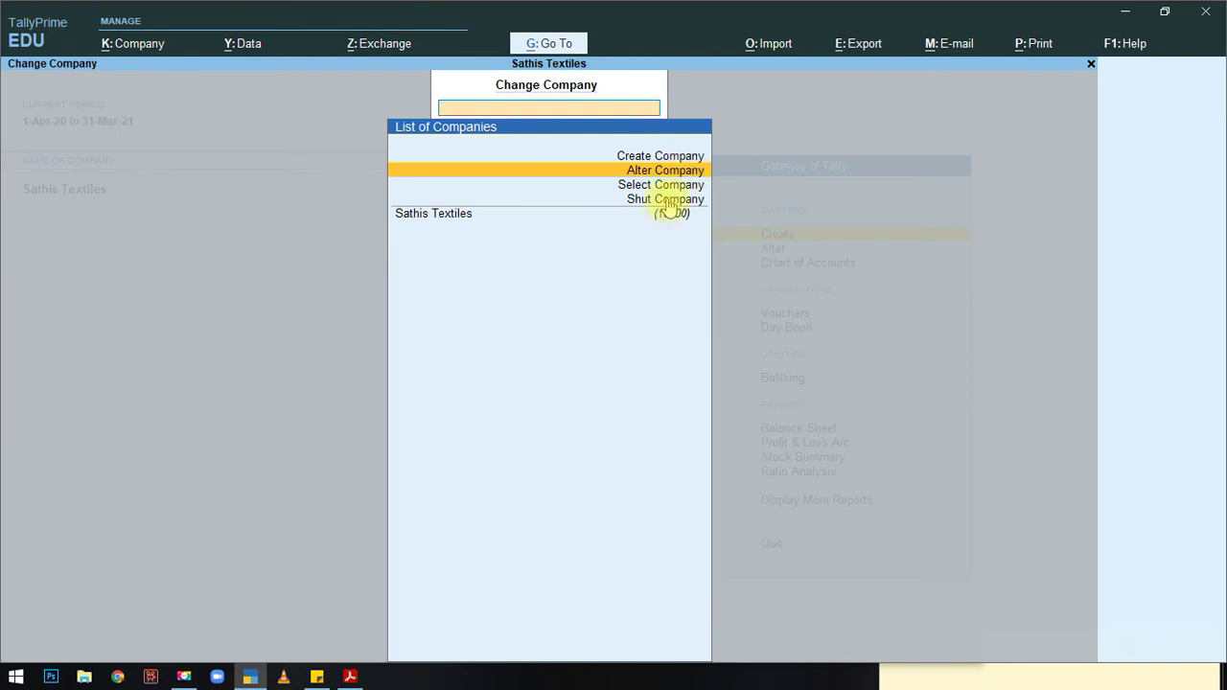
{"action": "left_click", "coordinate": [628, 215]}
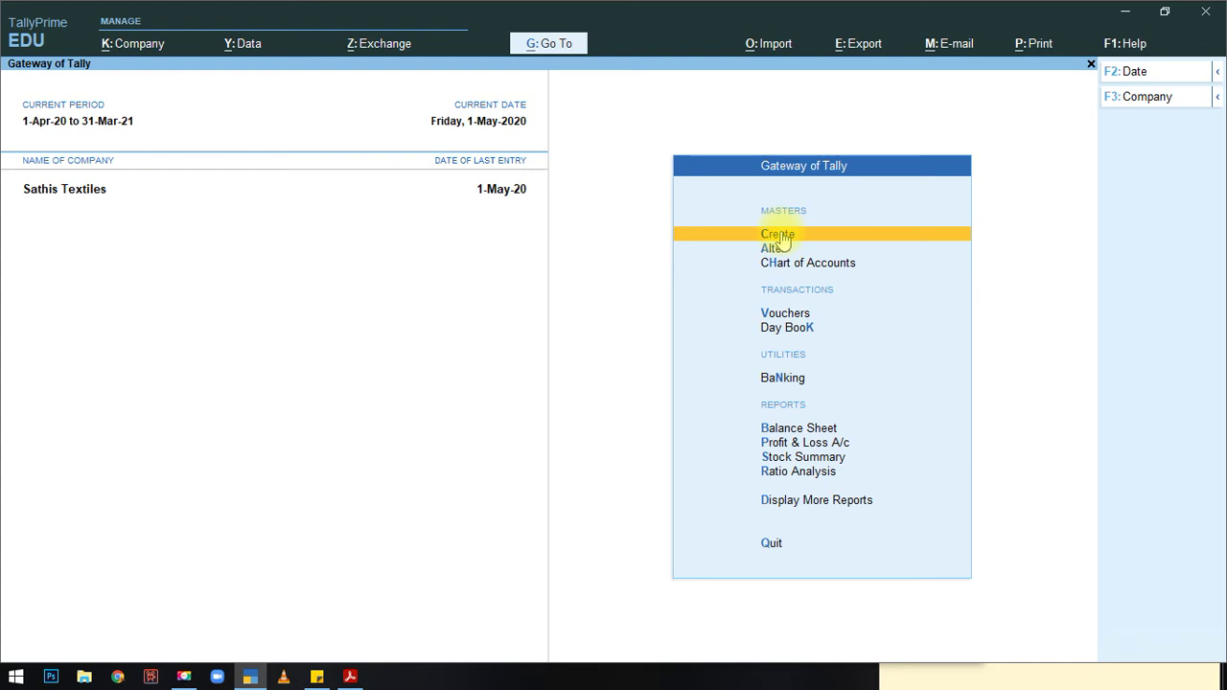
Step: Review the basic company features of Sathis Textiles and quit without saving
{"action": "key", "text": "F11"}
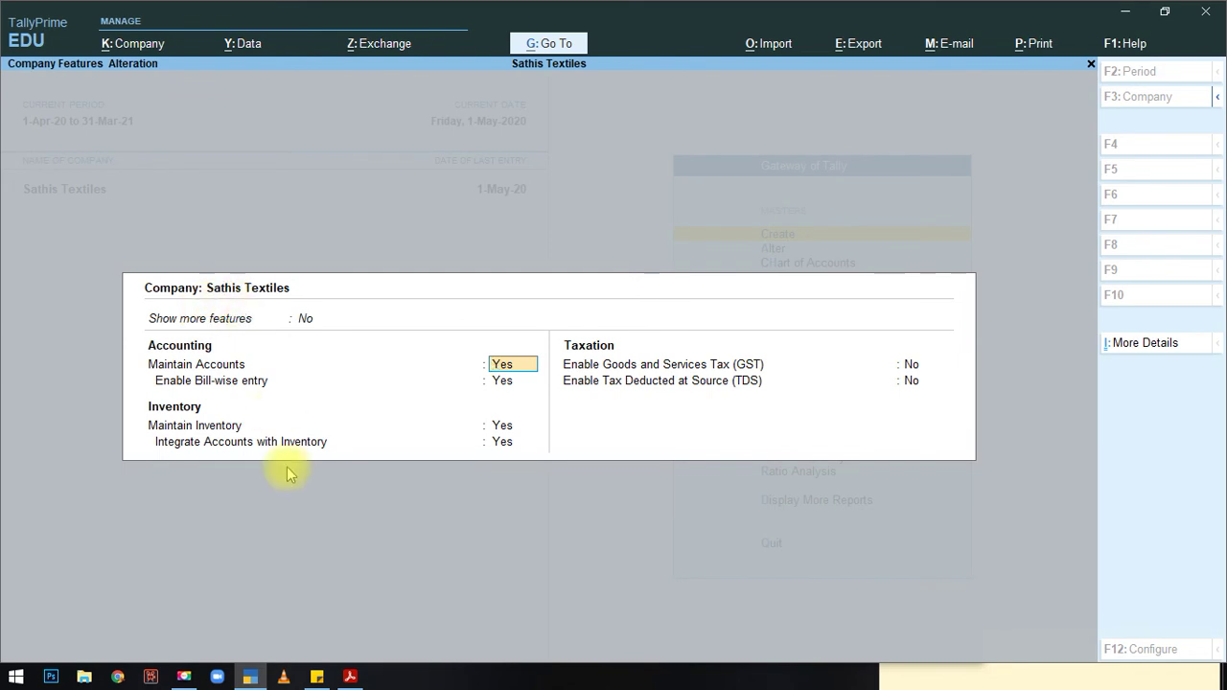
{"action": "key", "text": "BackSpace"}
{"action": "key", "text": "Escape"}
{"action": "key", "text": "y"}
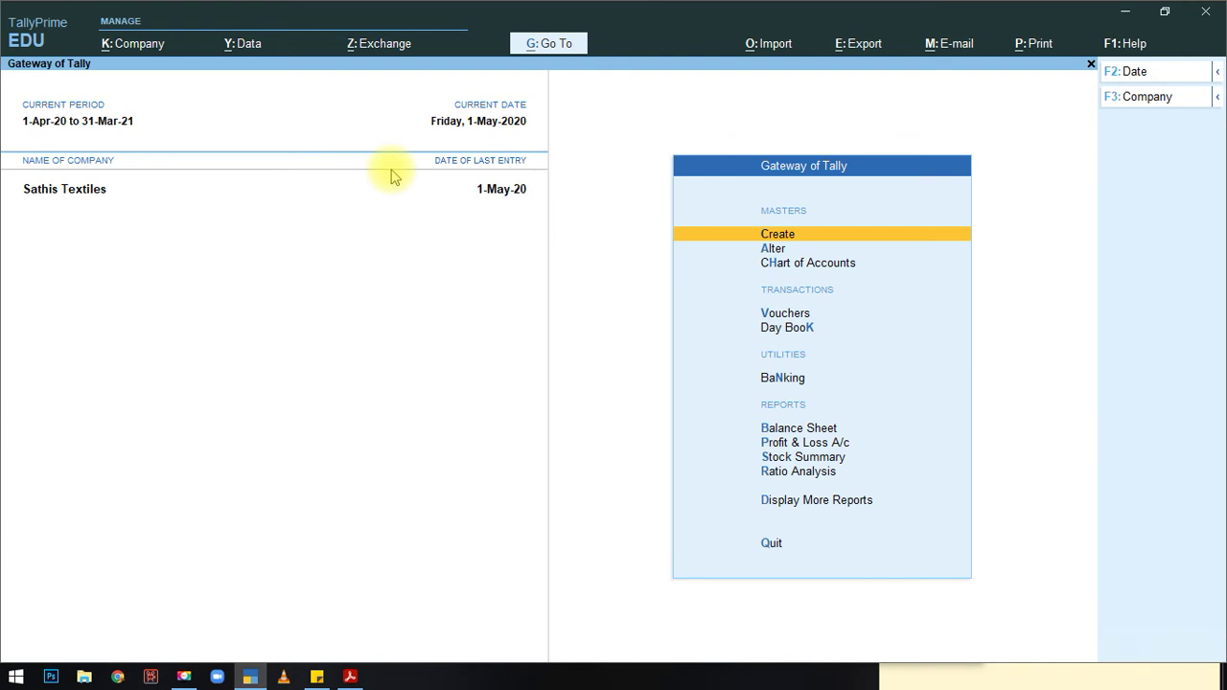
Step: Review the extended and full company feature lists, hide the extra features again and quit without saving
{"action": "key", "text": "F11"}
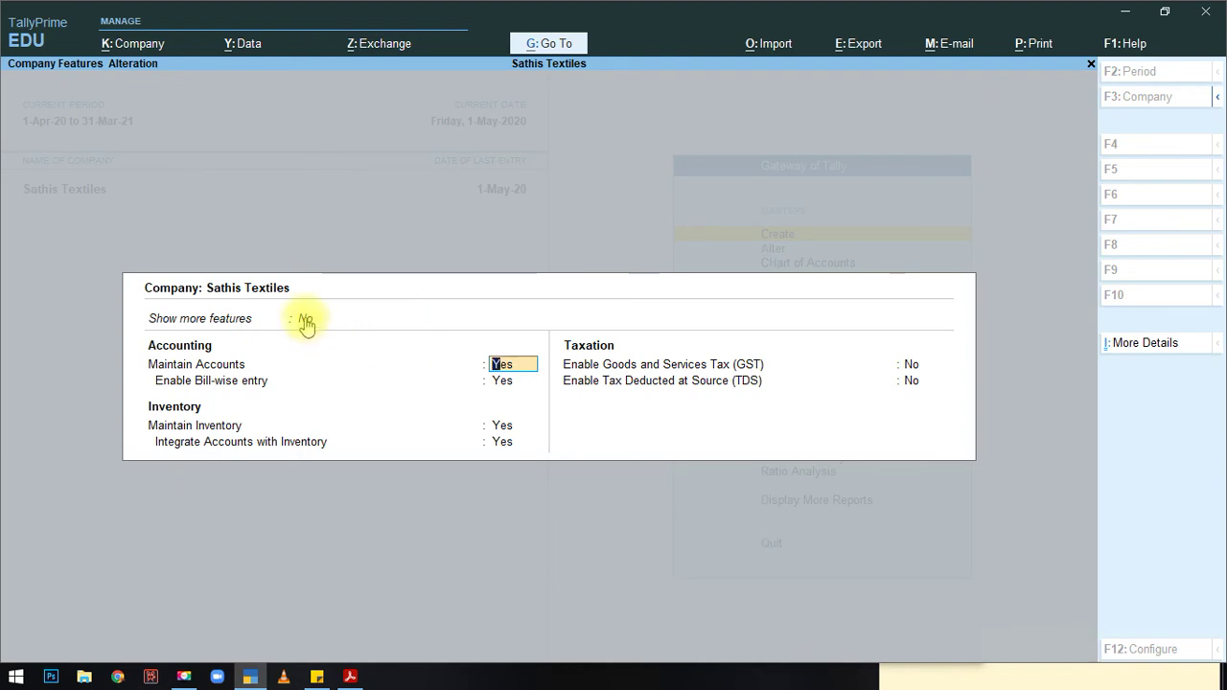
{"action": "left_click", "coordinate": [305, 319]}
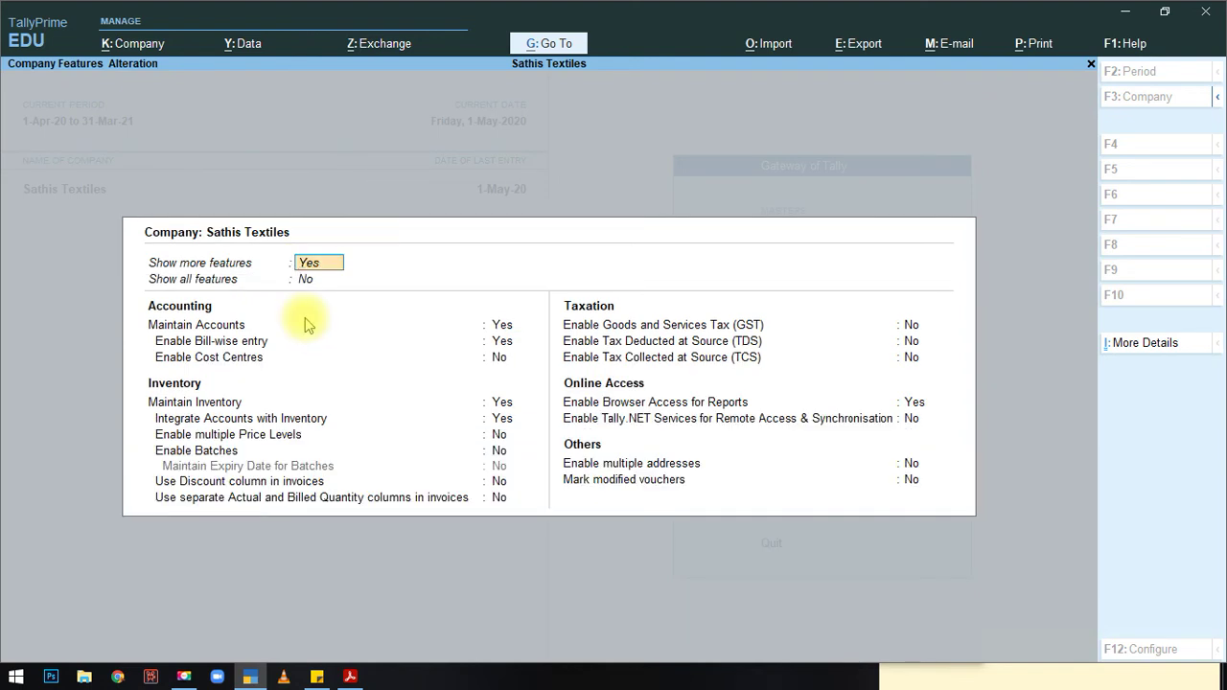
{"action": "left_click", "coordinate": [304, 279]}
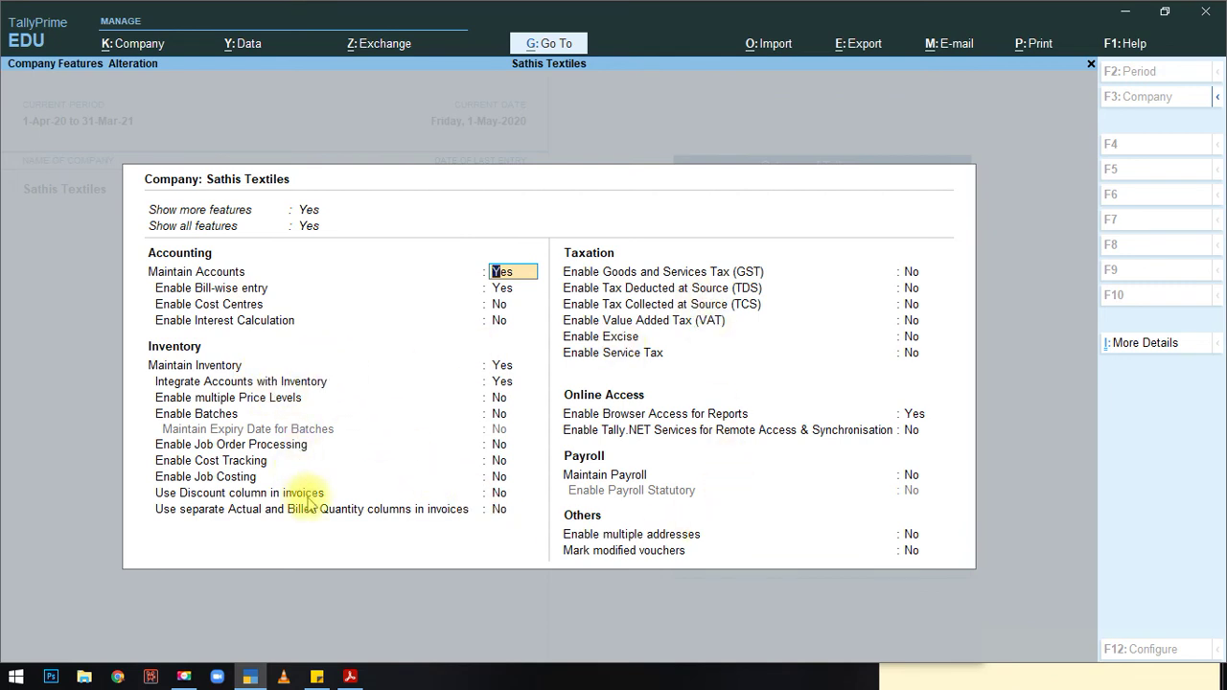
{"action": "left_click", "coordinate": [311, 228]}
{"action": "key", "text": "n"}
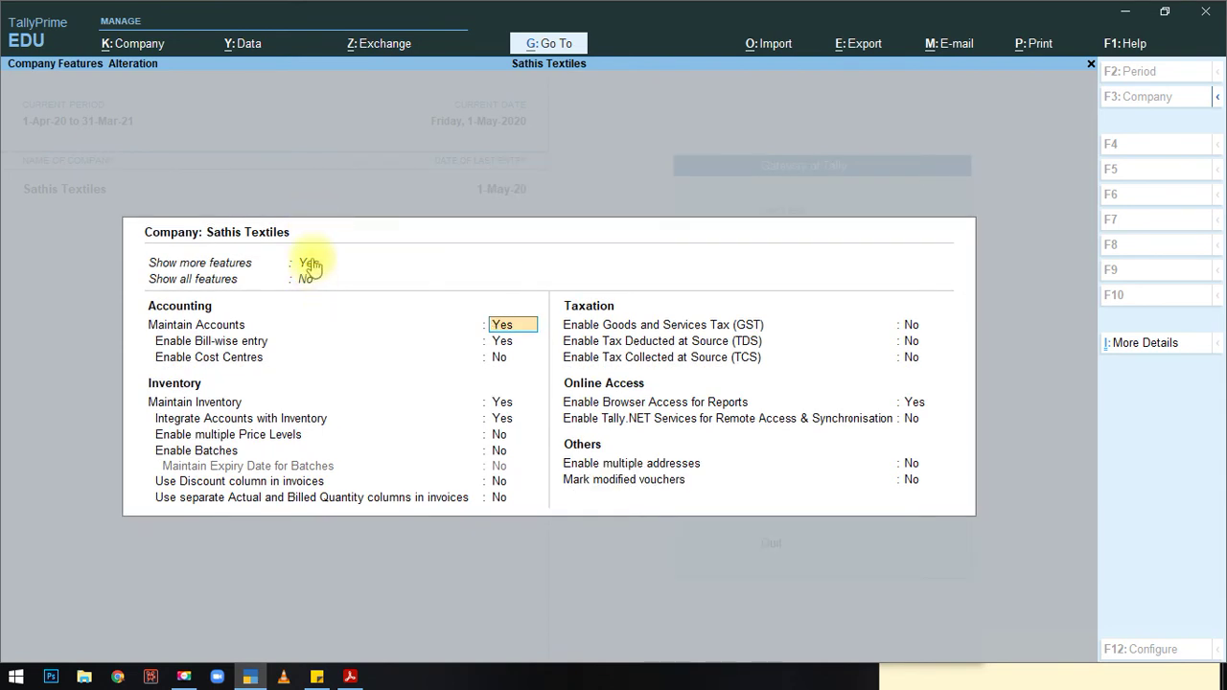
{"action": "left_click", "coordinate": [311, 263]}
{"action": "key", "text": "n"}
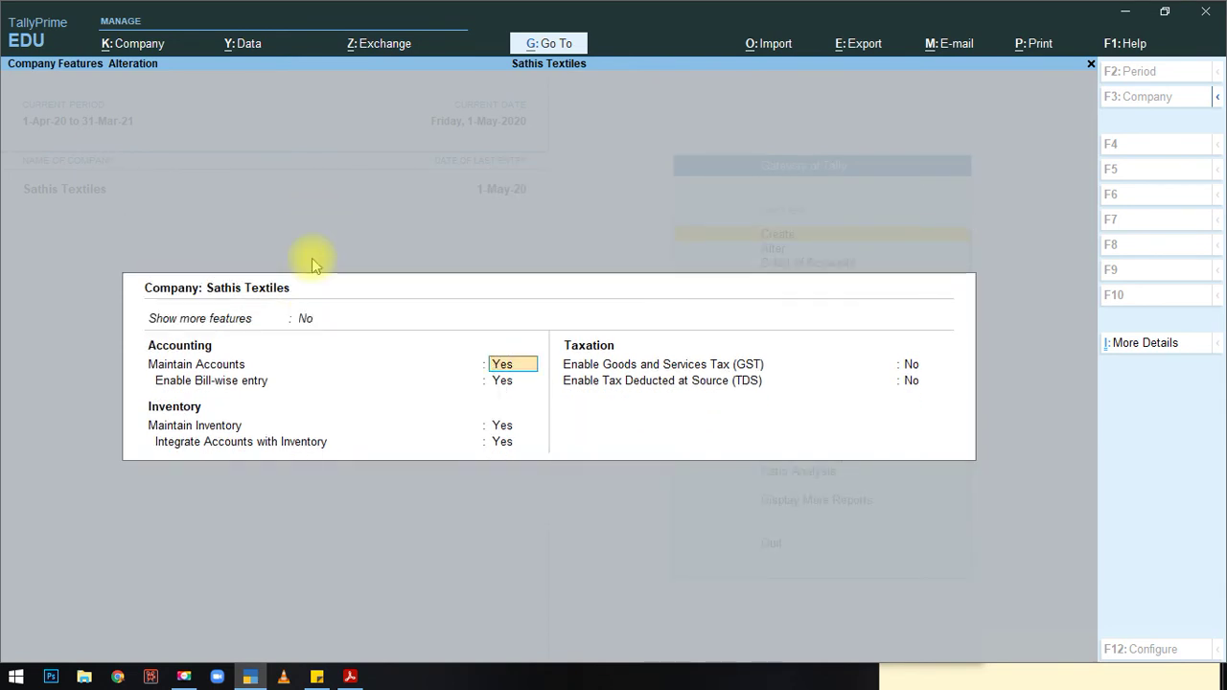
{"action": "key", "text": "Escape"}
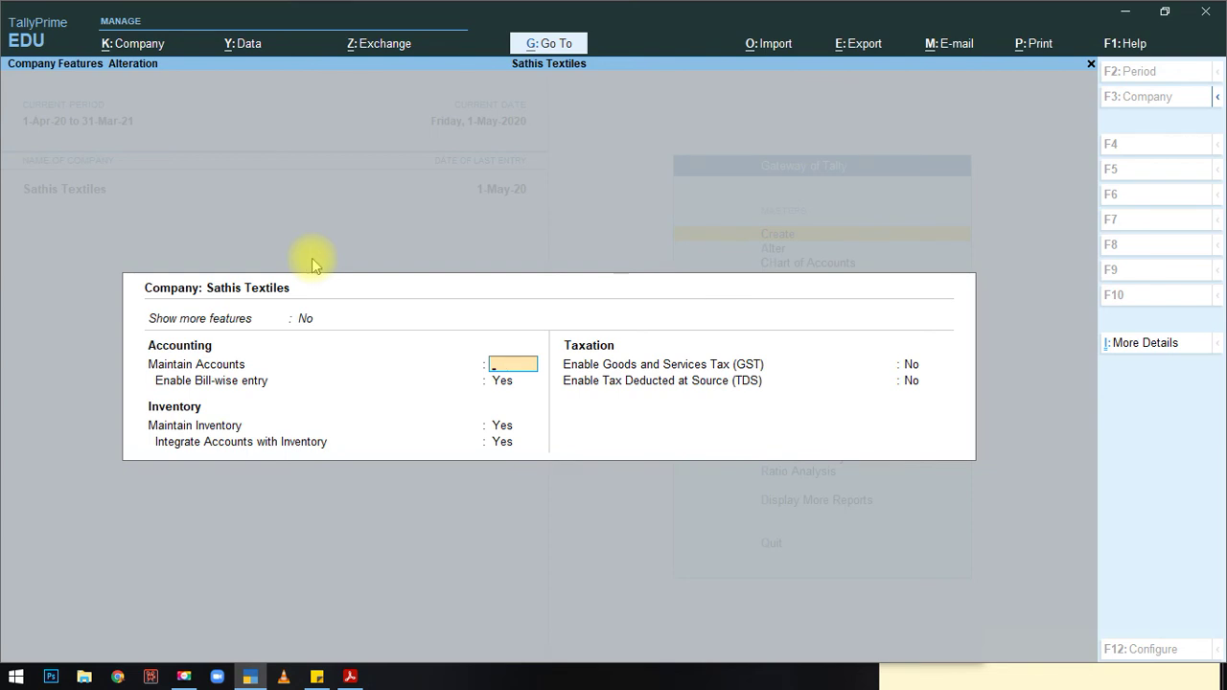
{"action": "key", "text": "Escape"}
{"action": "key", "text": "y"}
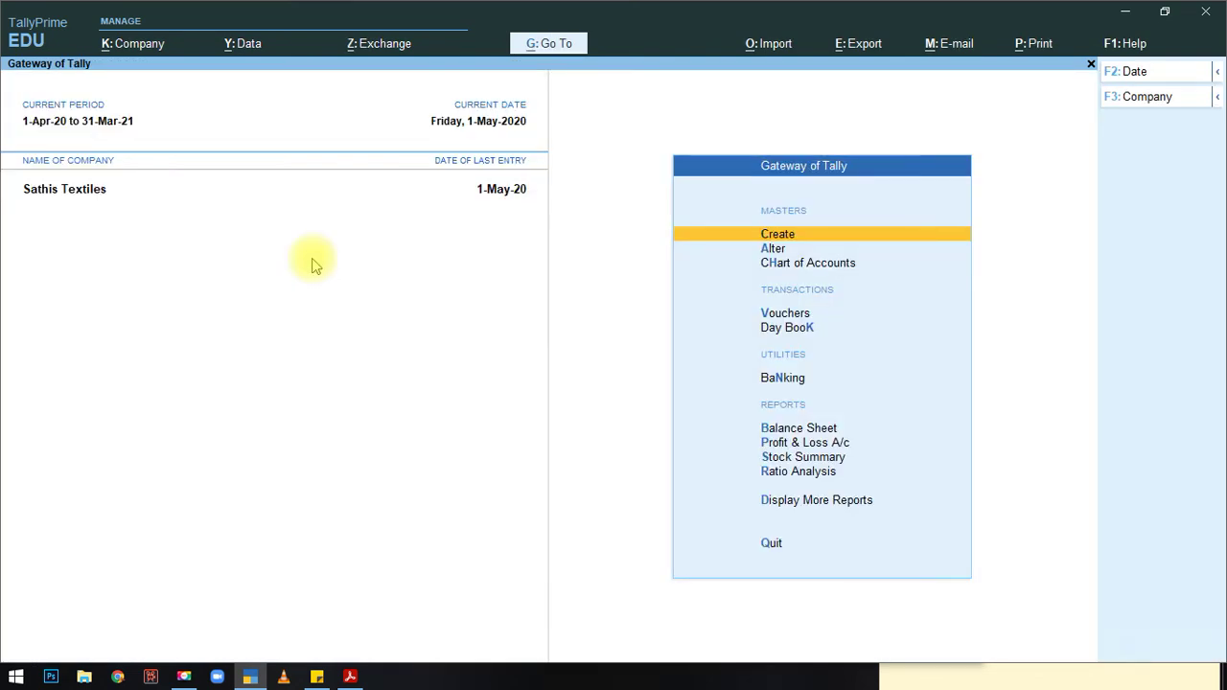
Step: Expand the list of masters available for creation, view the blank Scenario form, quit it and collapse the list again
{"action": "left_click", "coordinate": [773, 242]}
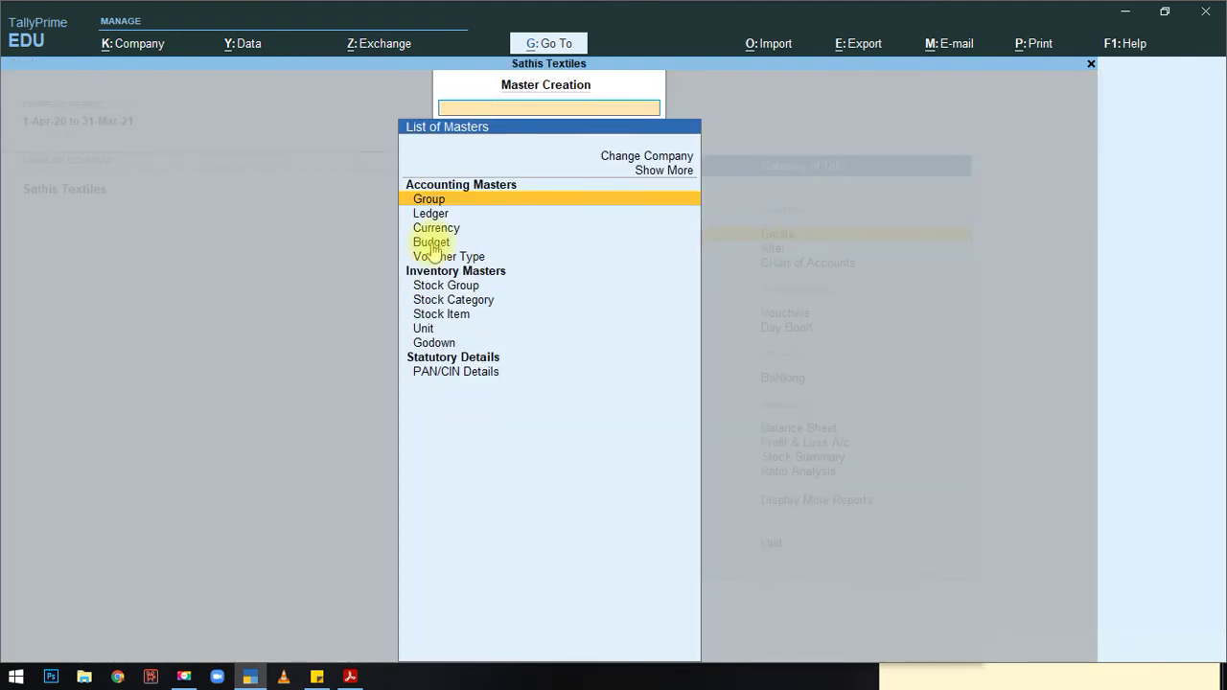
{"action": "left_click", "coordinate": [674, 171]}
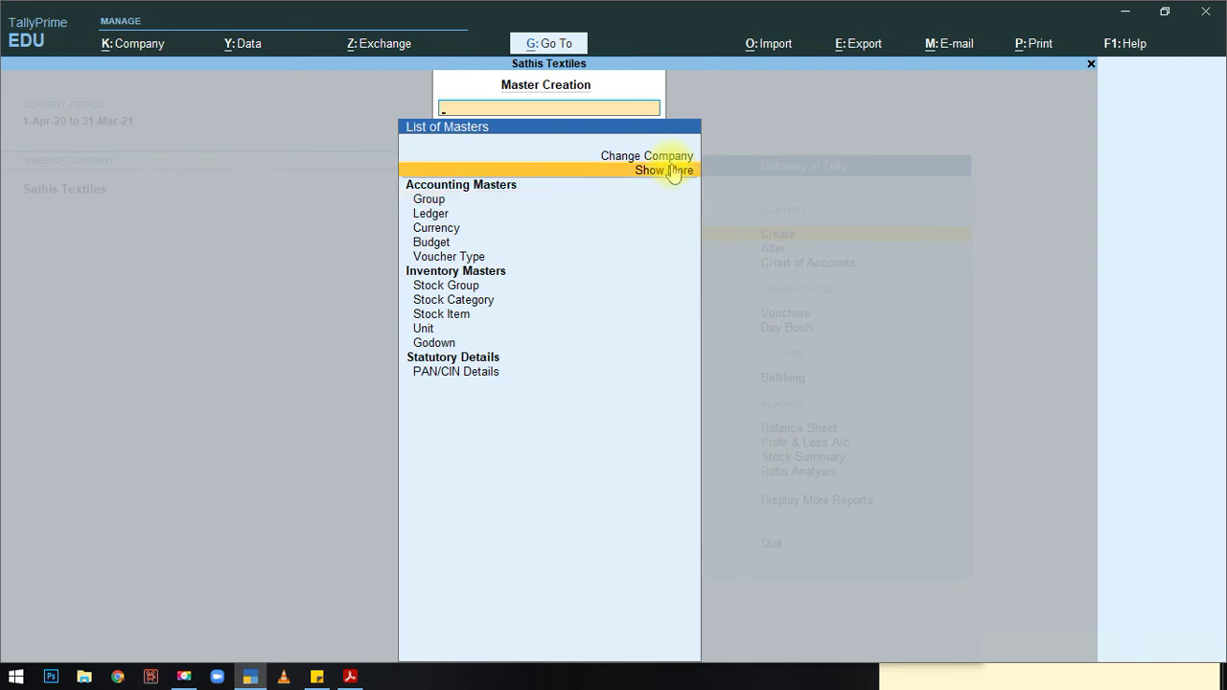
{"action": "left_click", "coordinate": [674, 171]}
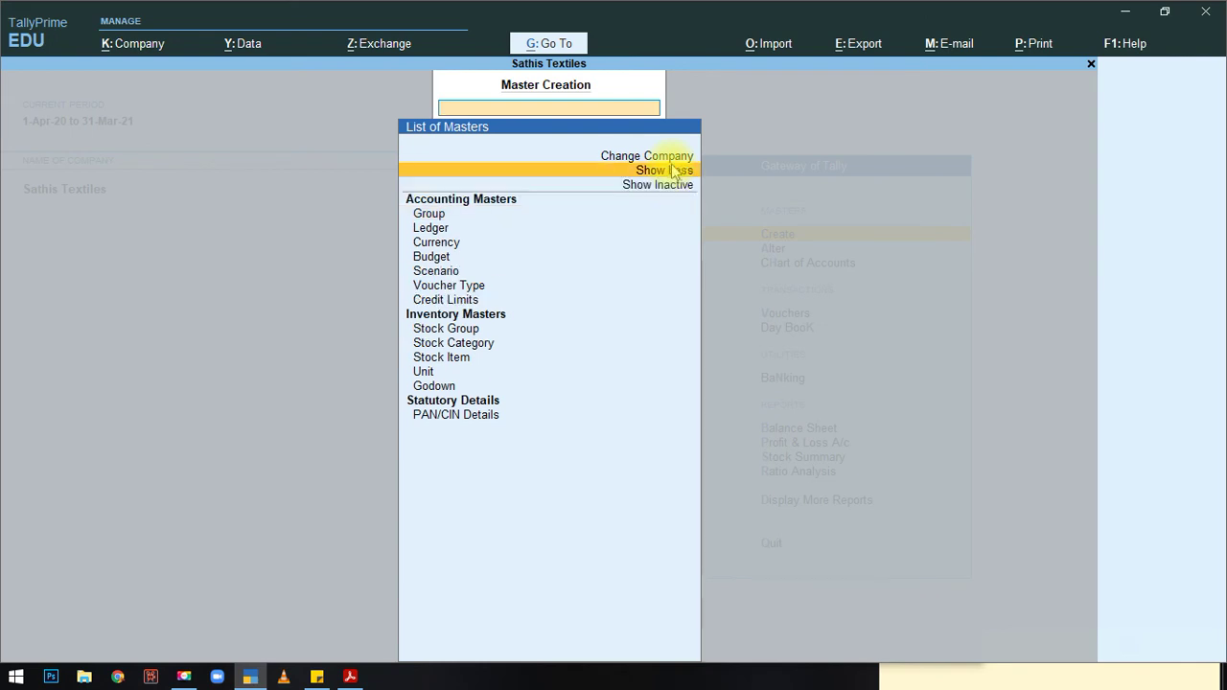
{"action": "left_click", "coordinate": [447, 276]}
{"action": "left_click", "coordinate": [444, 275]}
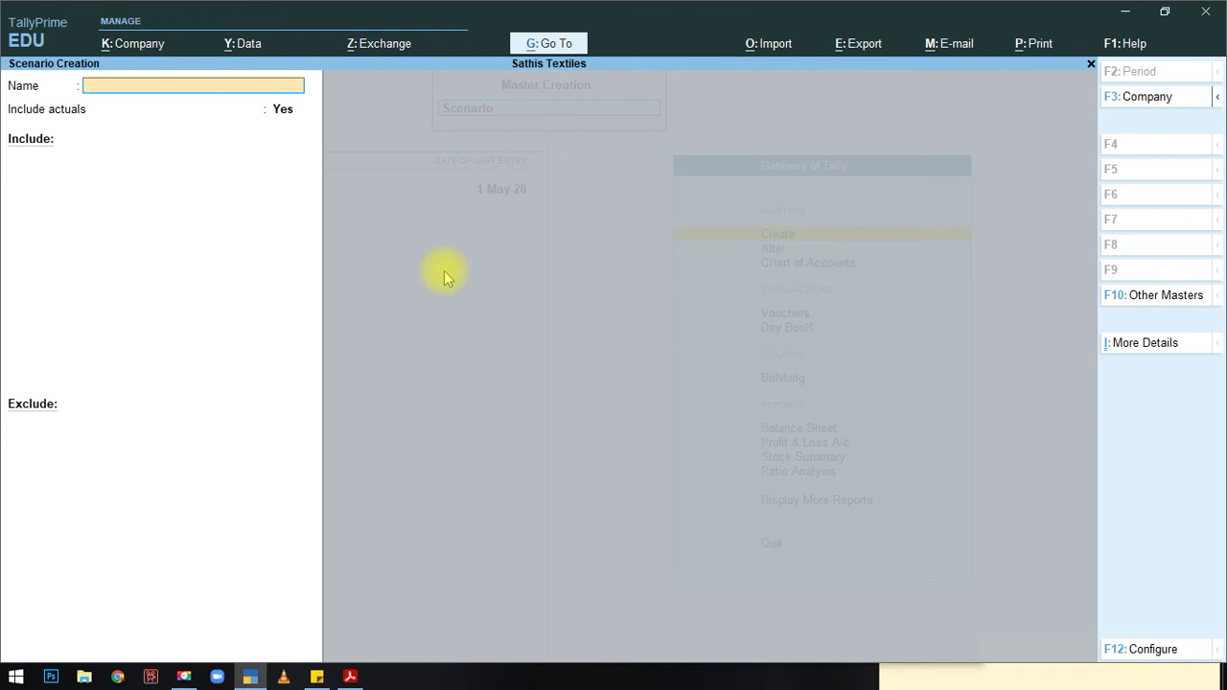
{"action": "key", "text": "Escape"}
{"action": "key", "text": "Return"}
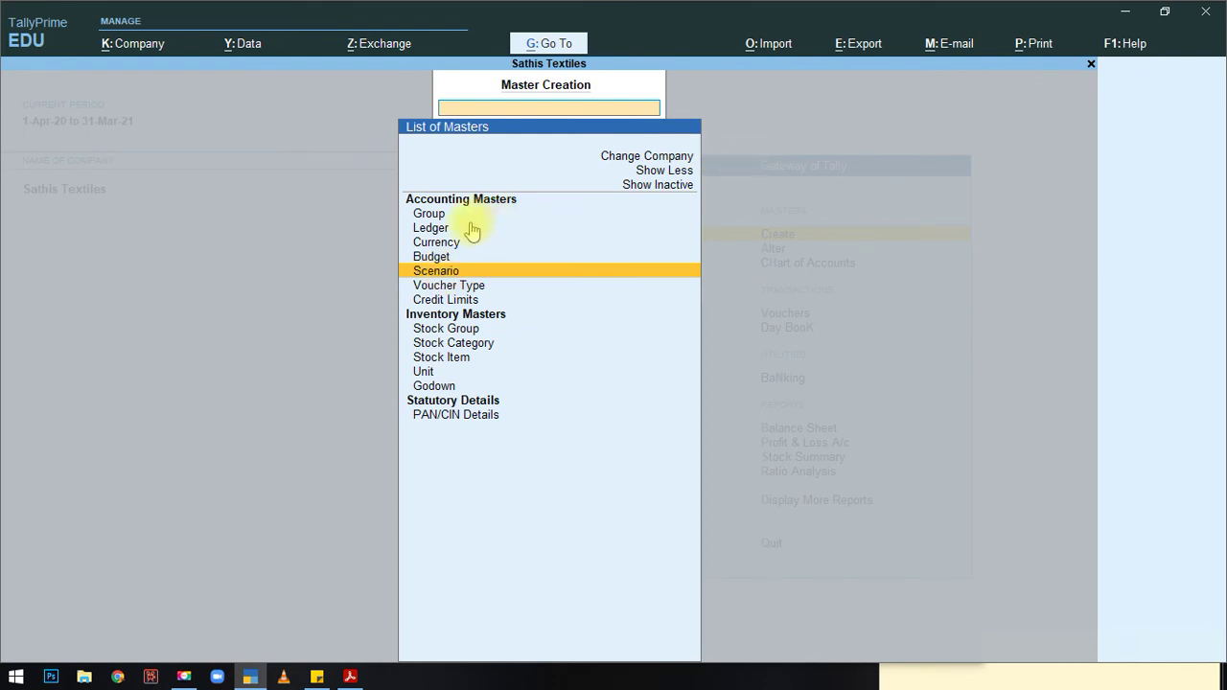
{"action": "left_click", "coordinate": [673, 173]}
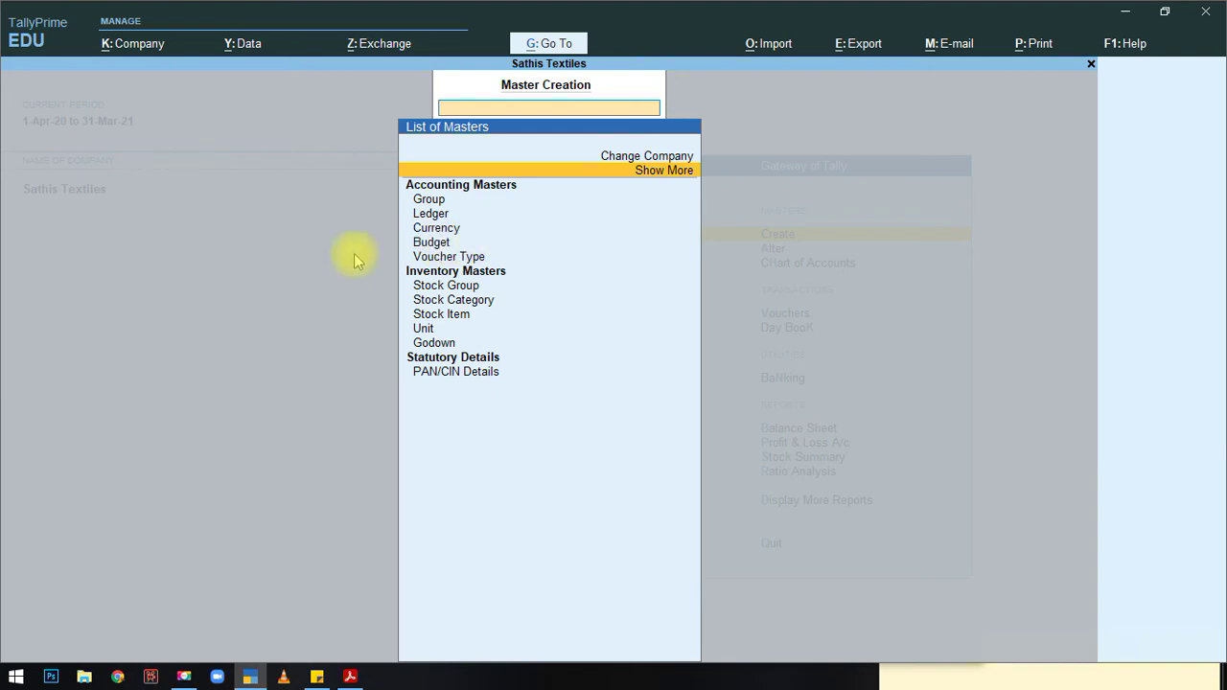
Step: Close the list of masters, switch to the Adobe Acrobat Reader notes and read the Set Credit Limit instructions
{"action": "key", "text": "Escape"}
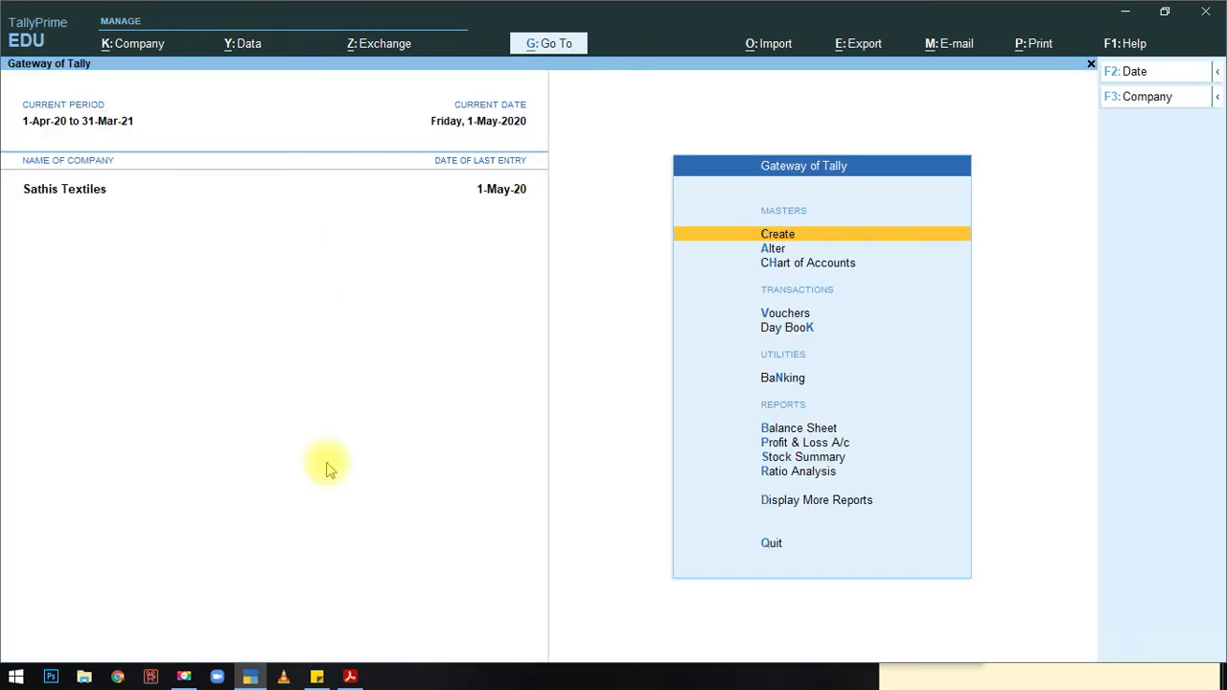
{"action": "left_click", "coordinate": [350, 677]}
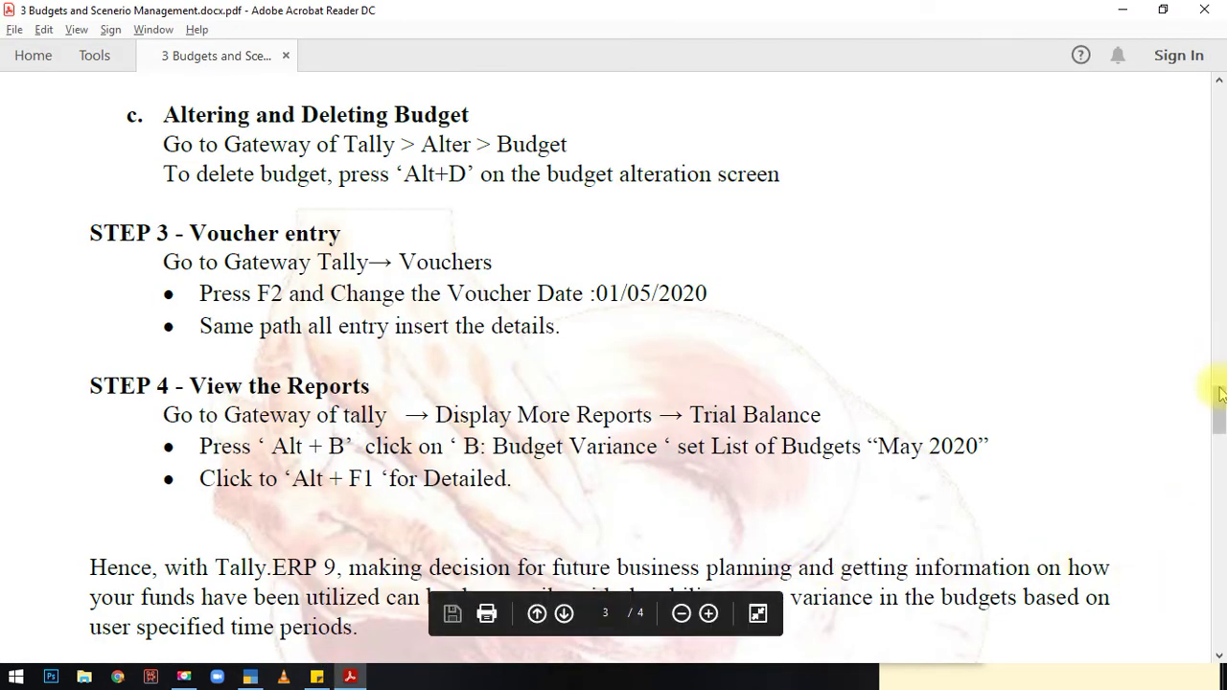
{"action": "left_click_drag", "start_coordinate": [1221, 405], "coordinate": [1221, 526]}
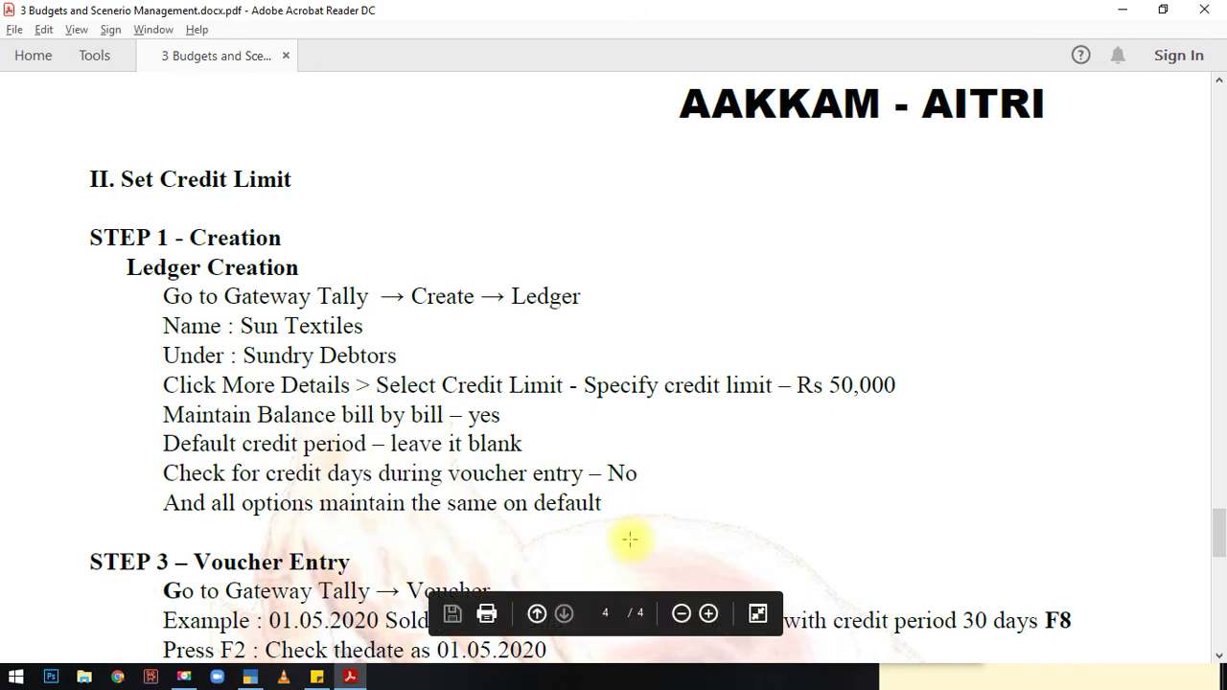
{"action": "left_click_drag", "start_coordinate": [1220, 532], "coordinate": [1222, 553]}
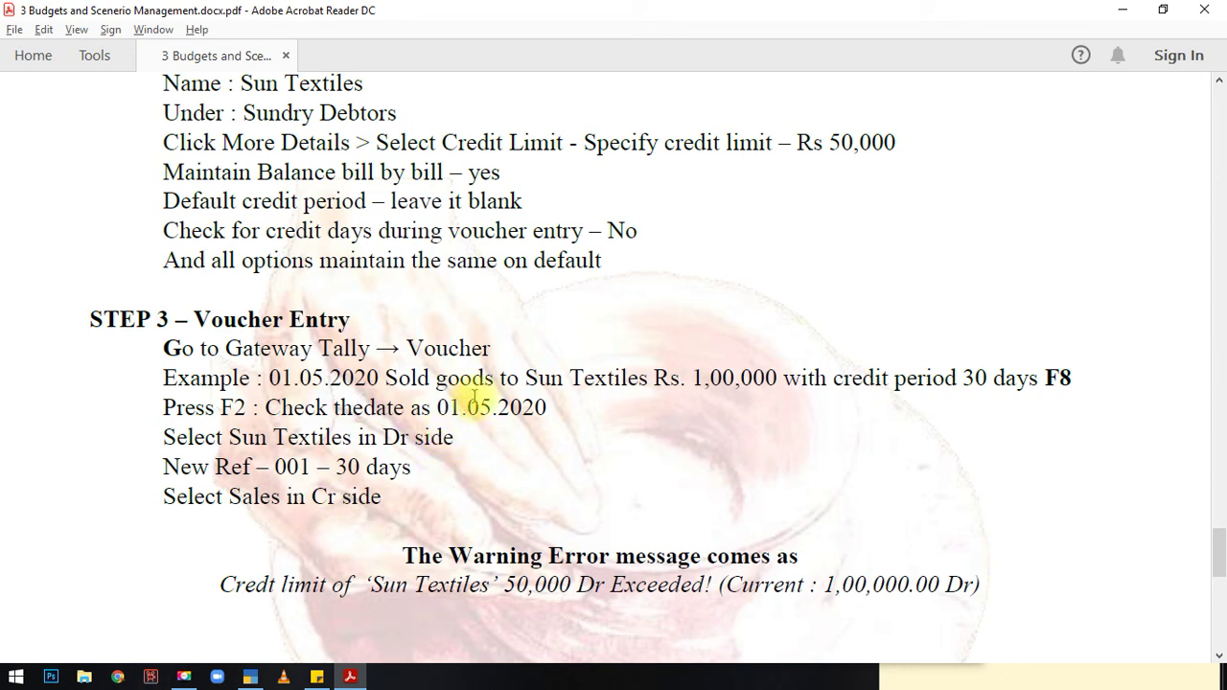
Step: Switch back to TallyPrime and start a new ledger named Sun Textiles without an alias
{"action": "key", "text": "alt+Tab"}
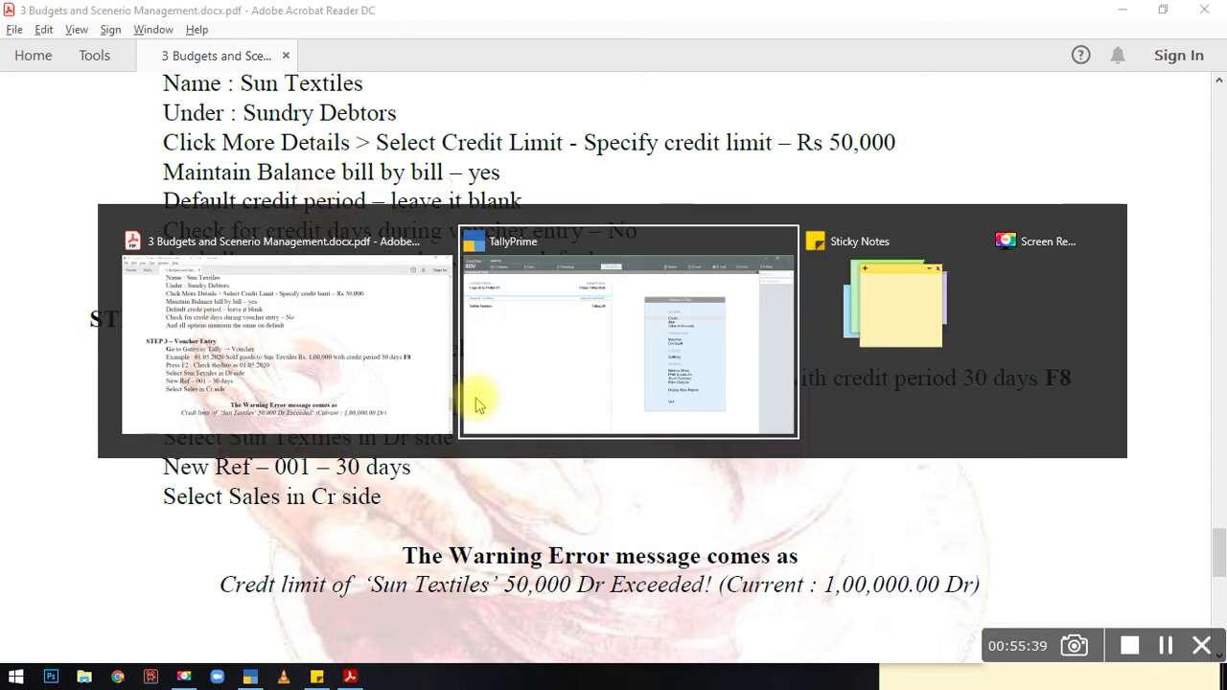
{"action": "key", "text": "Return"}
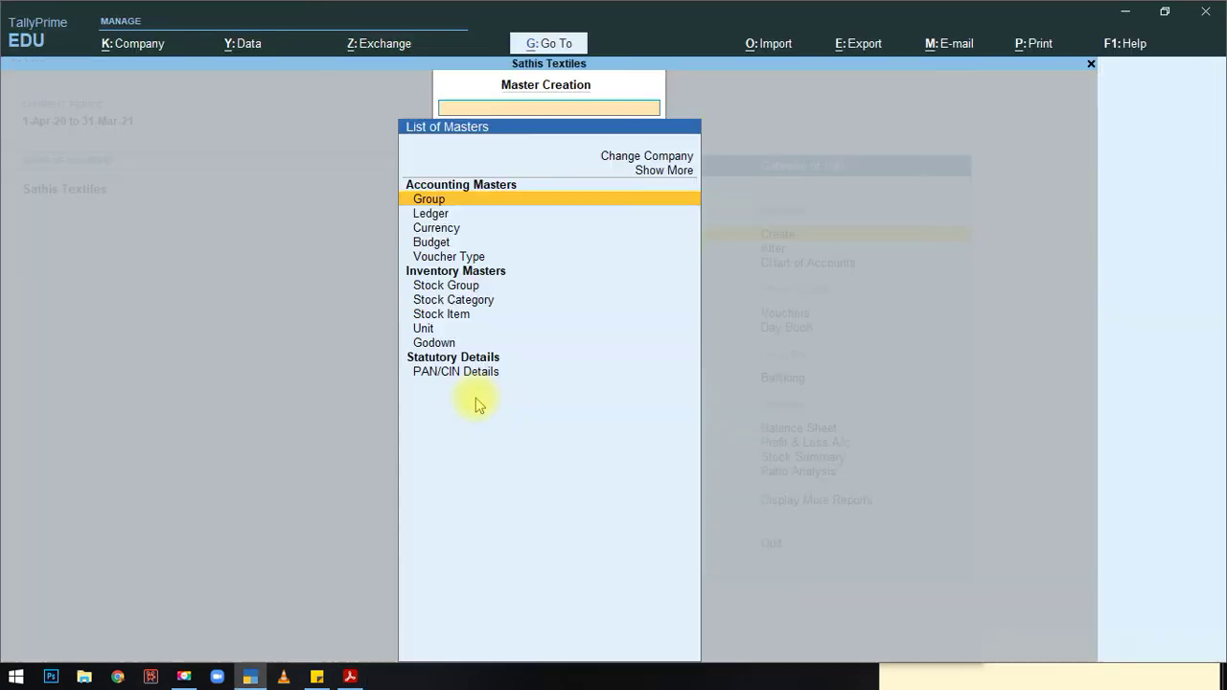
{"action": "key", "text": "Down"}
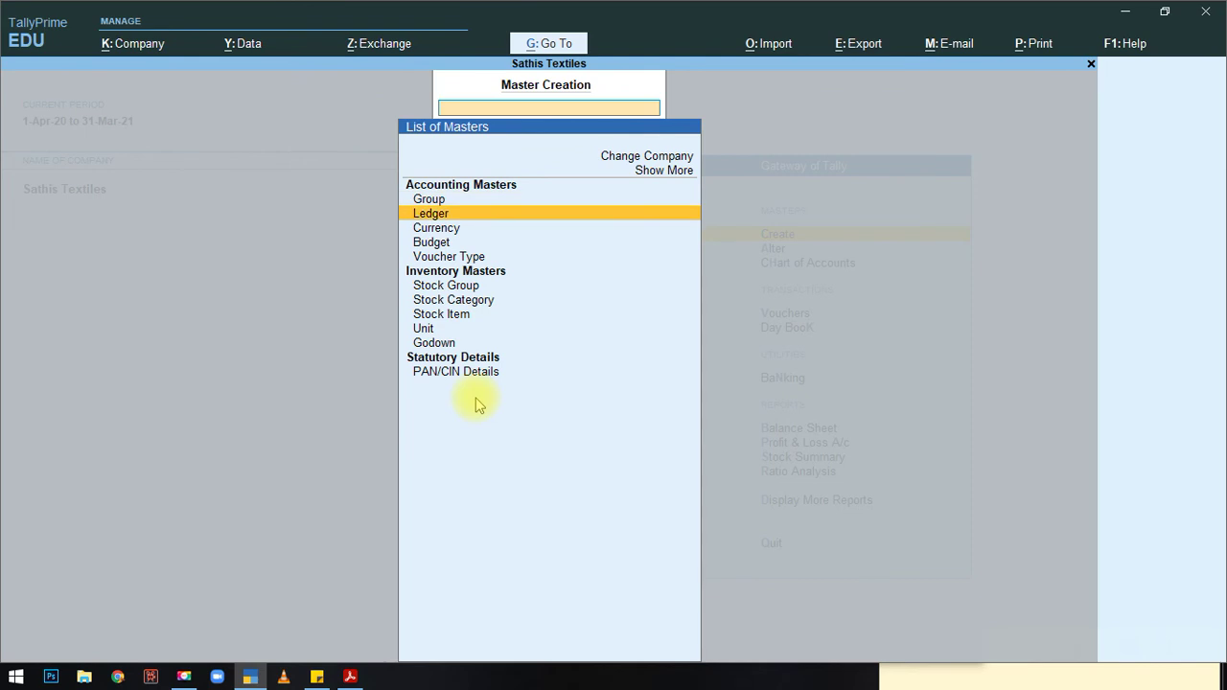
{"action": "key", "text": "Return"}
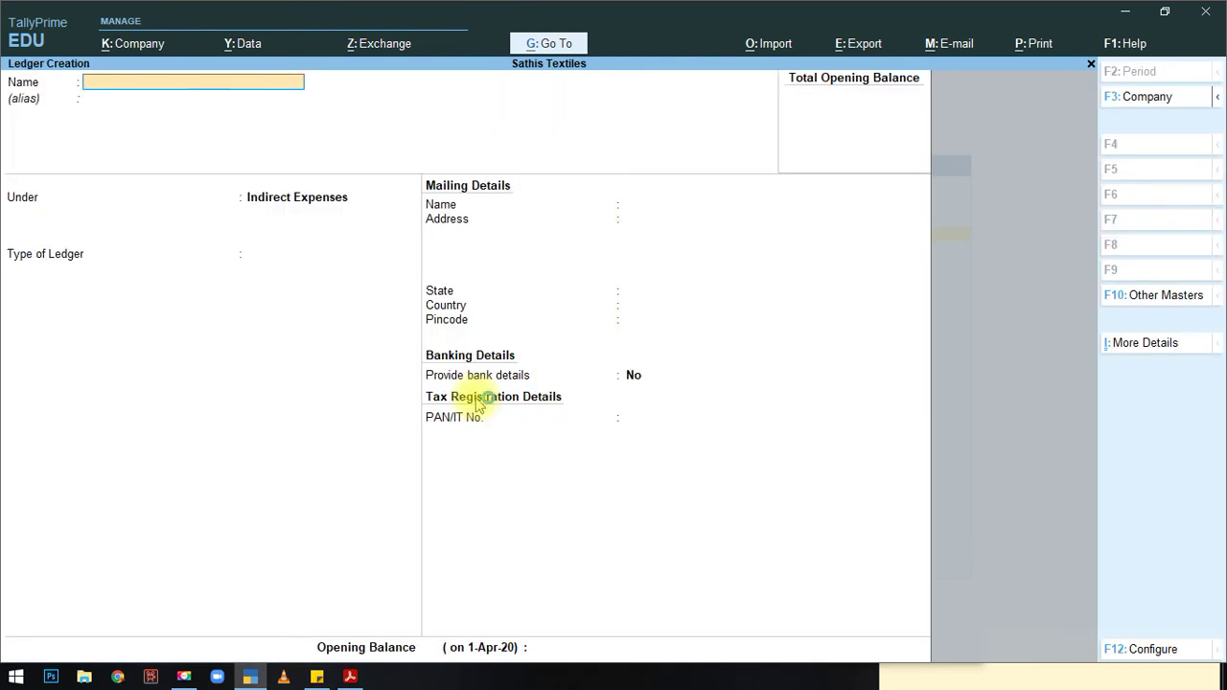
{"action": "type", "text": "Sun Textiles"}
{"action": "key", "text": "Return"}
{"action": "key", "text": "Return"}
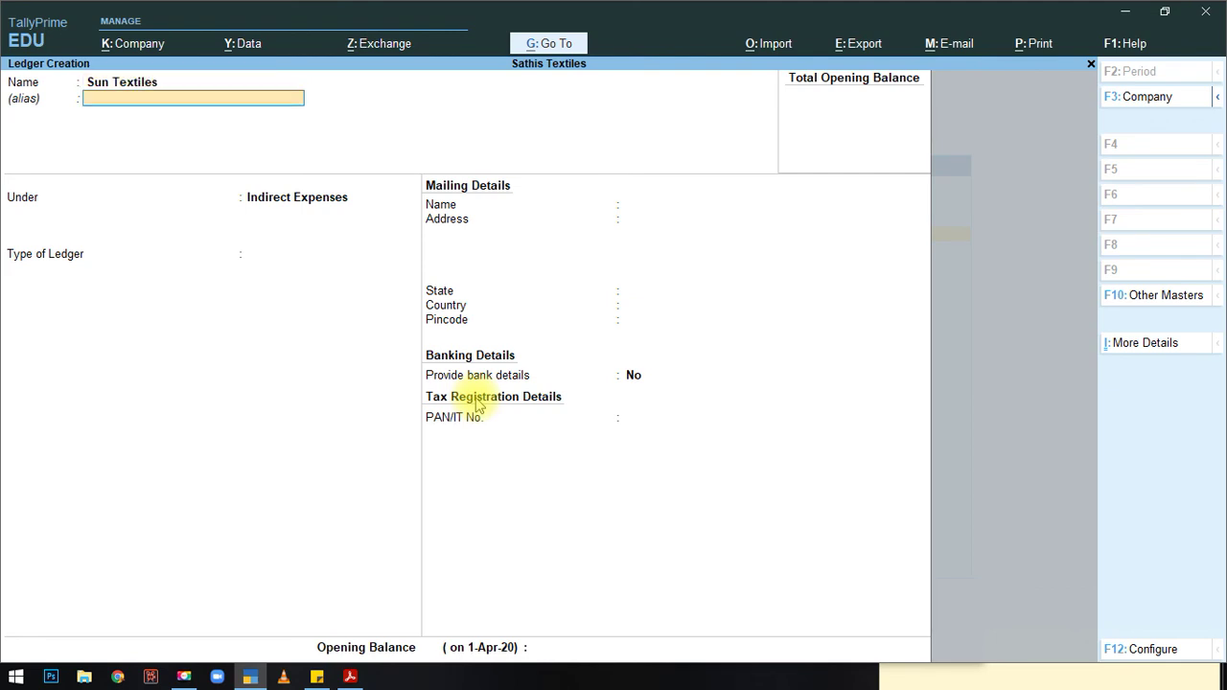
Step: Place the Sun Textiles ledger under the Sundry Debtors group
{"action": "type", "text": "Su"}
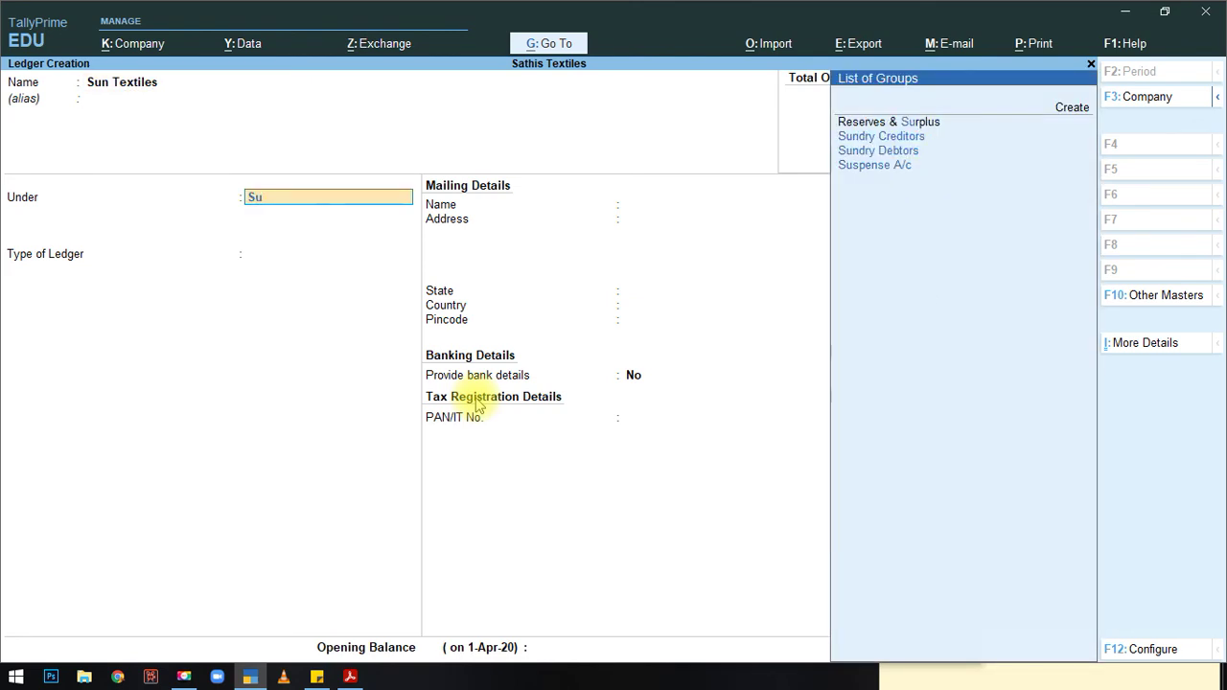
{"action": "key", "text": "Return"}
{"action": "type", "text": "r"}
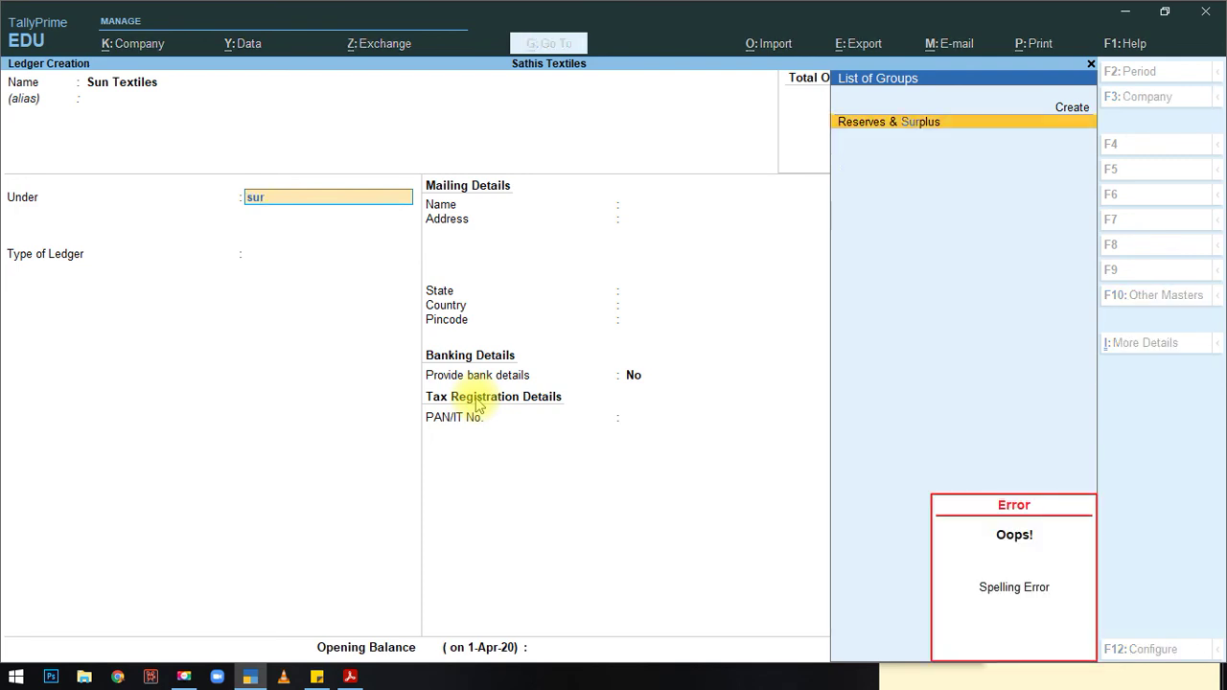
{"action": "key", "text": "BackSpace"}
{"action": "type", "text": "n"}
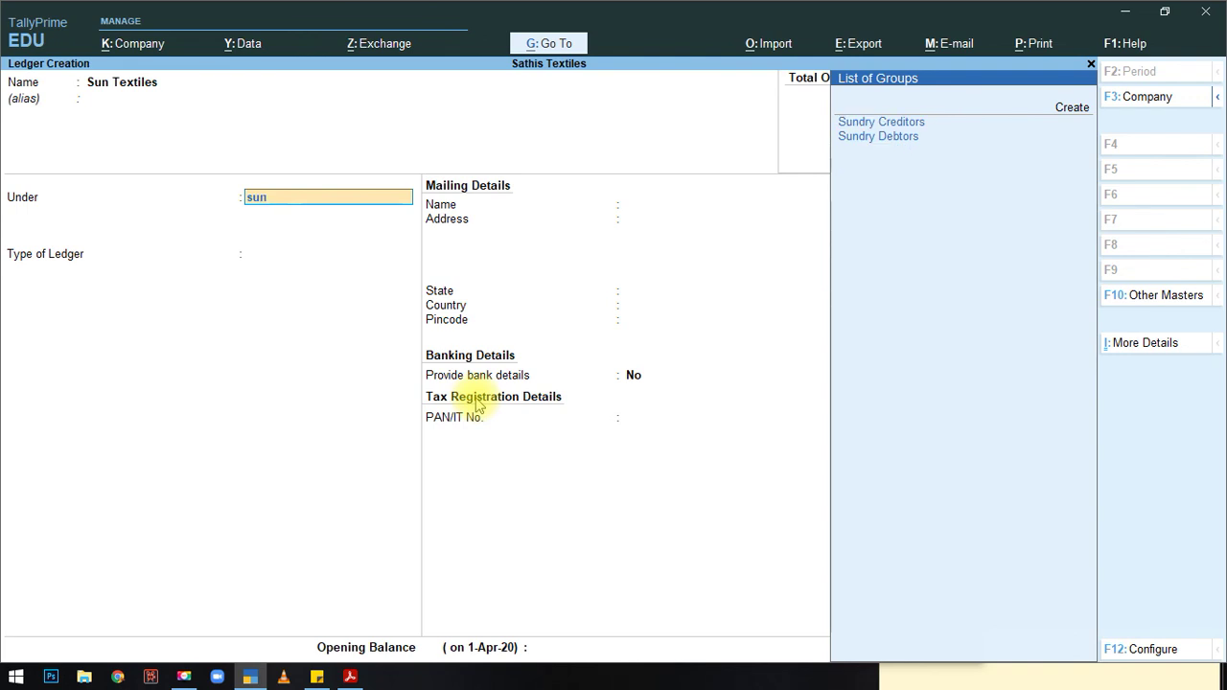
{"action": "key", "text": "Down"}
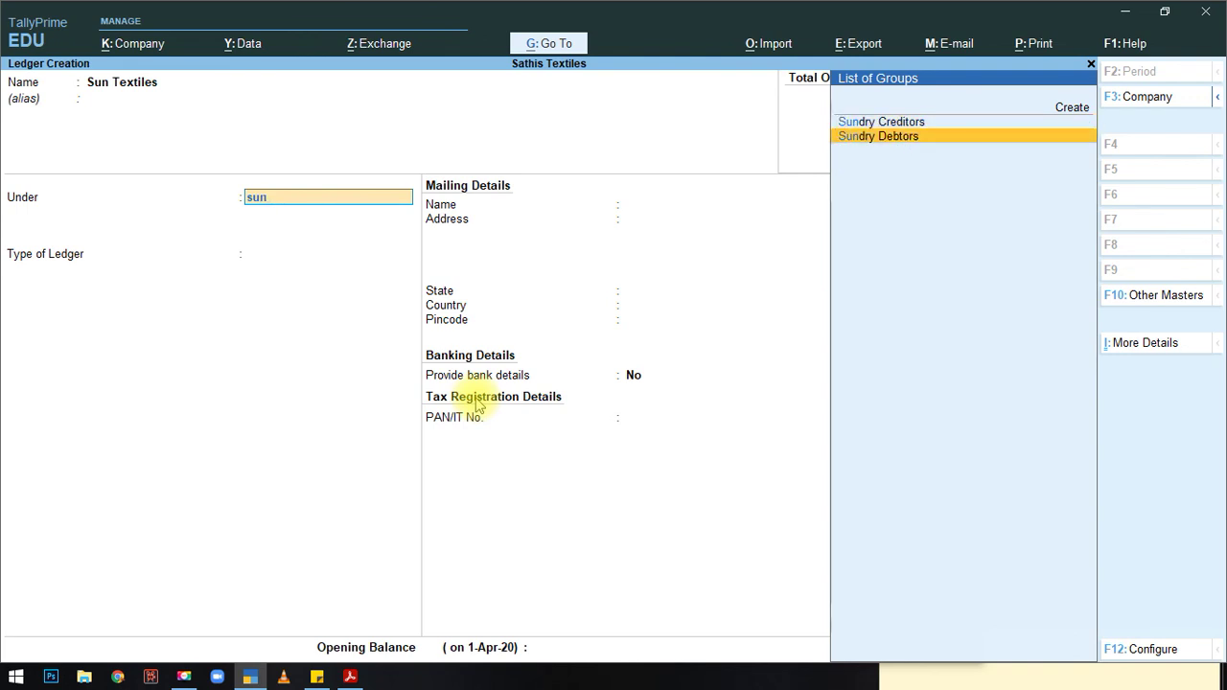
{"action": "key", "text": "Return"}
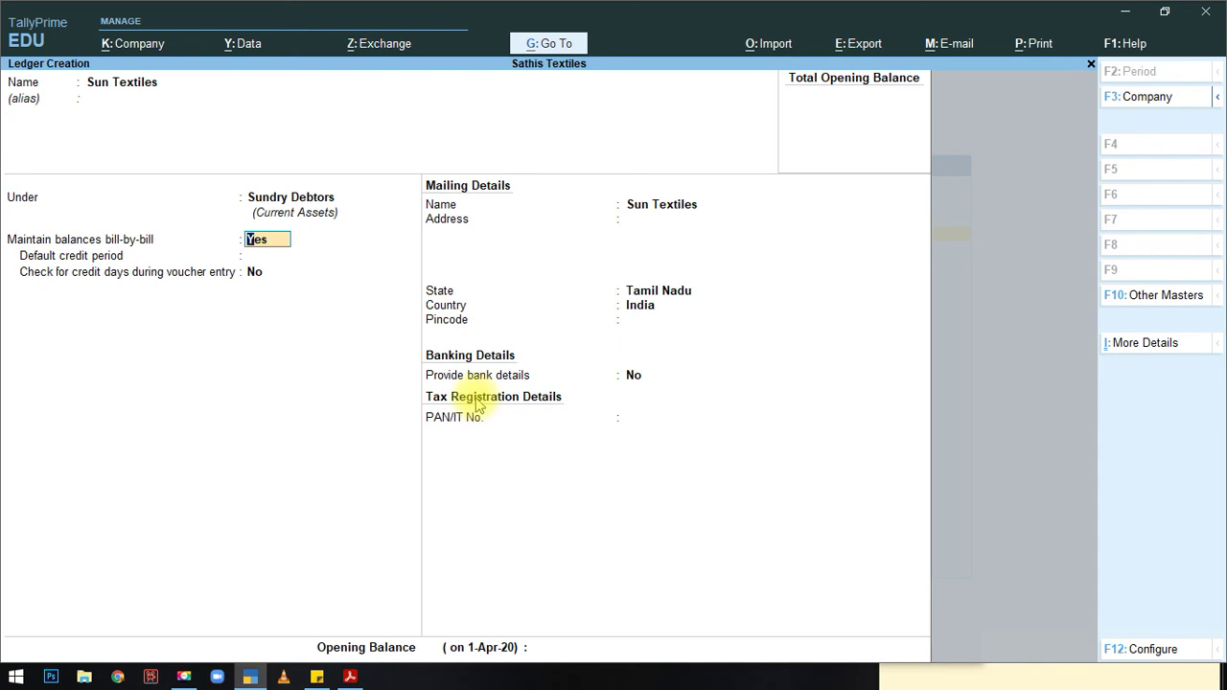
Step: Add a credit limit of 50,000 to the Sun Textiles ledger, leaving the post-dated transactions override blank
{"action": "left_click", "coordinate": [1154, 347]}
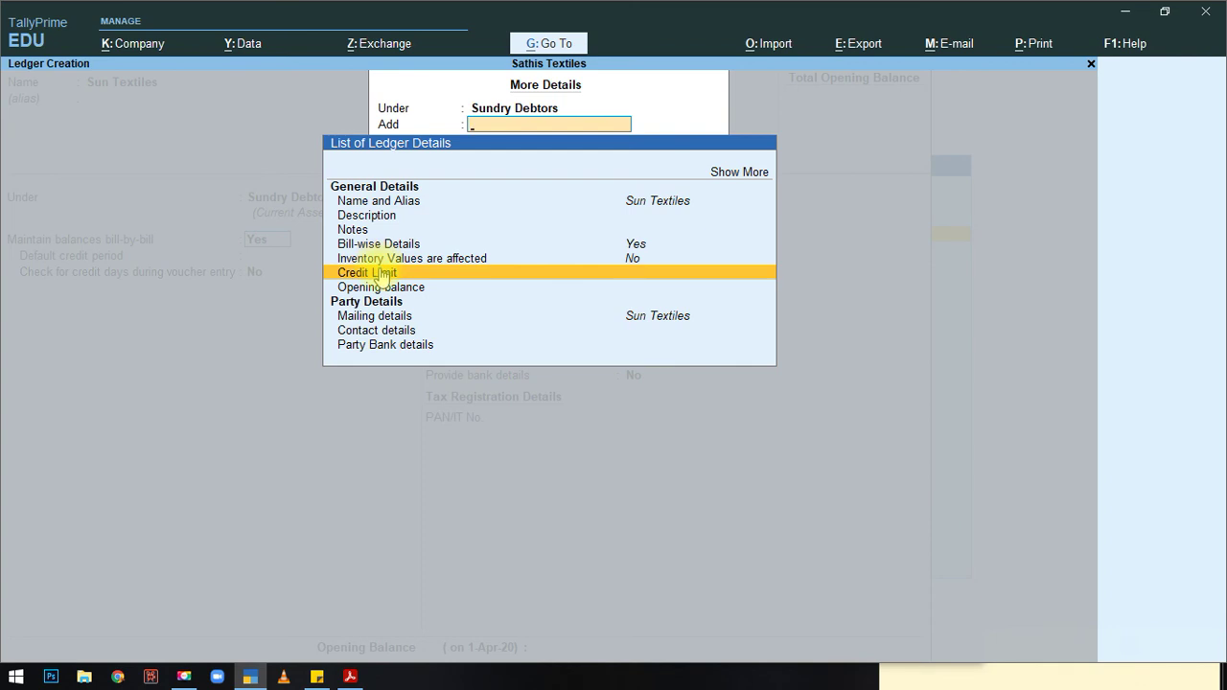
{"action": "left_click", "coordinate": [379, 273]}
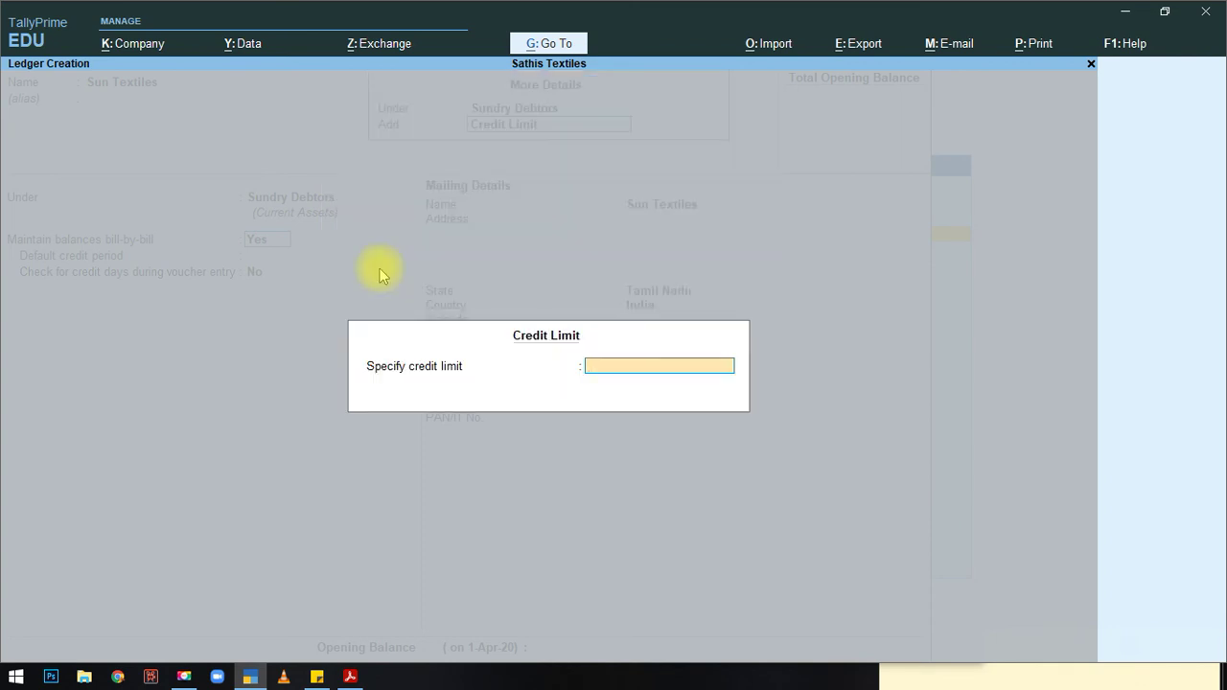
{"action": "type", "text": "50000"}
{"action": "key", "text": "Return"}
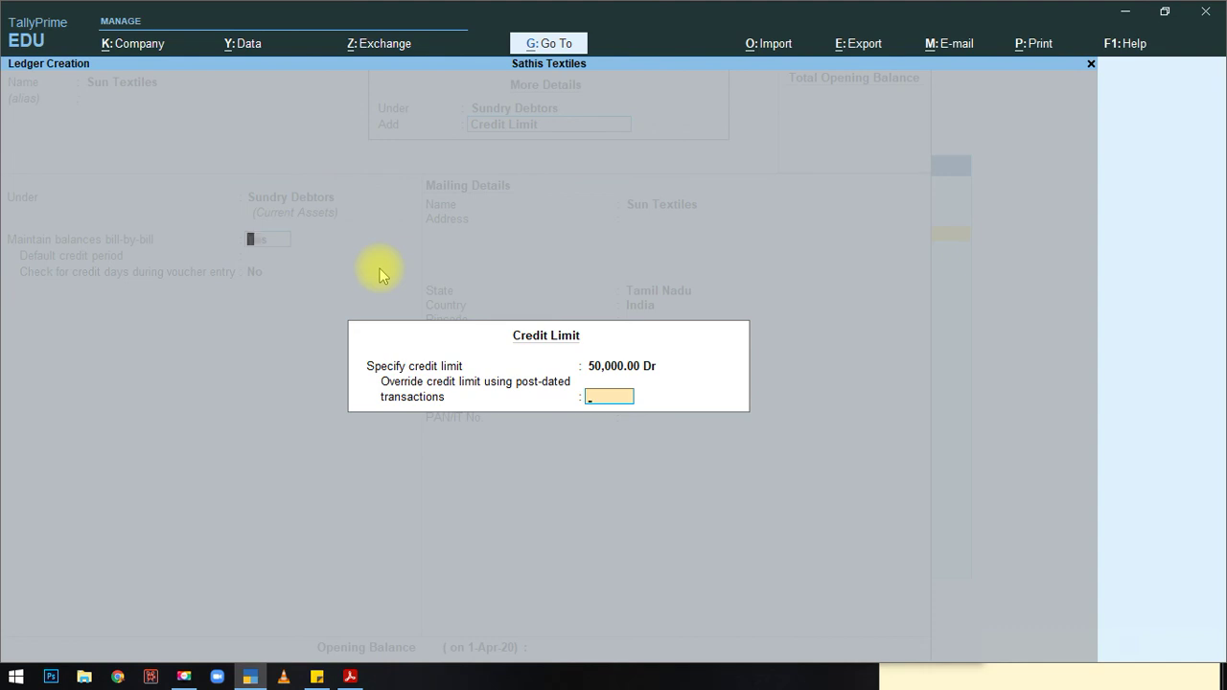
{"action": "key", "text": "Return"}
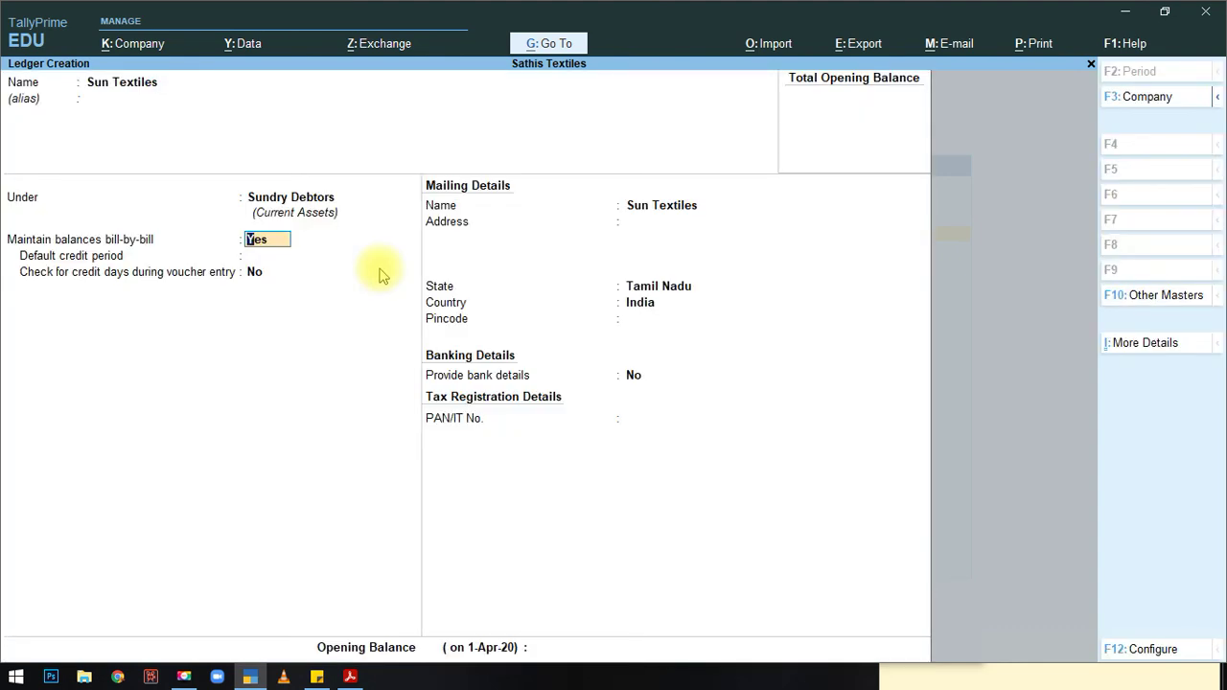
Step: Keep bill-by-bill balances on, set the default credit period to 30 days and leave the voucher-entry credit days check at No
{"action": "key", "text": "Return"}
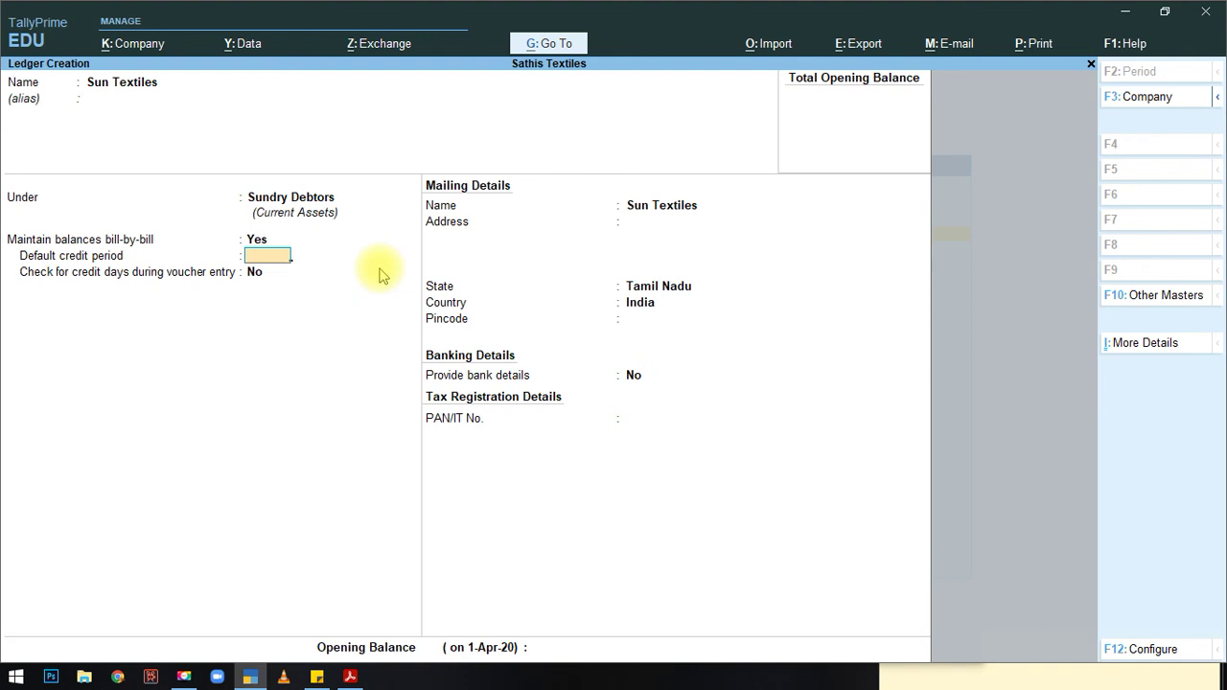
{"action": "type", "text": "30"}
{"action": "key", "text": "BackSpace"}
{"action": "key", "text": "BackSpace"}
{"action": "type", "text": "30"}
{"action": "key", "text": "Return"}
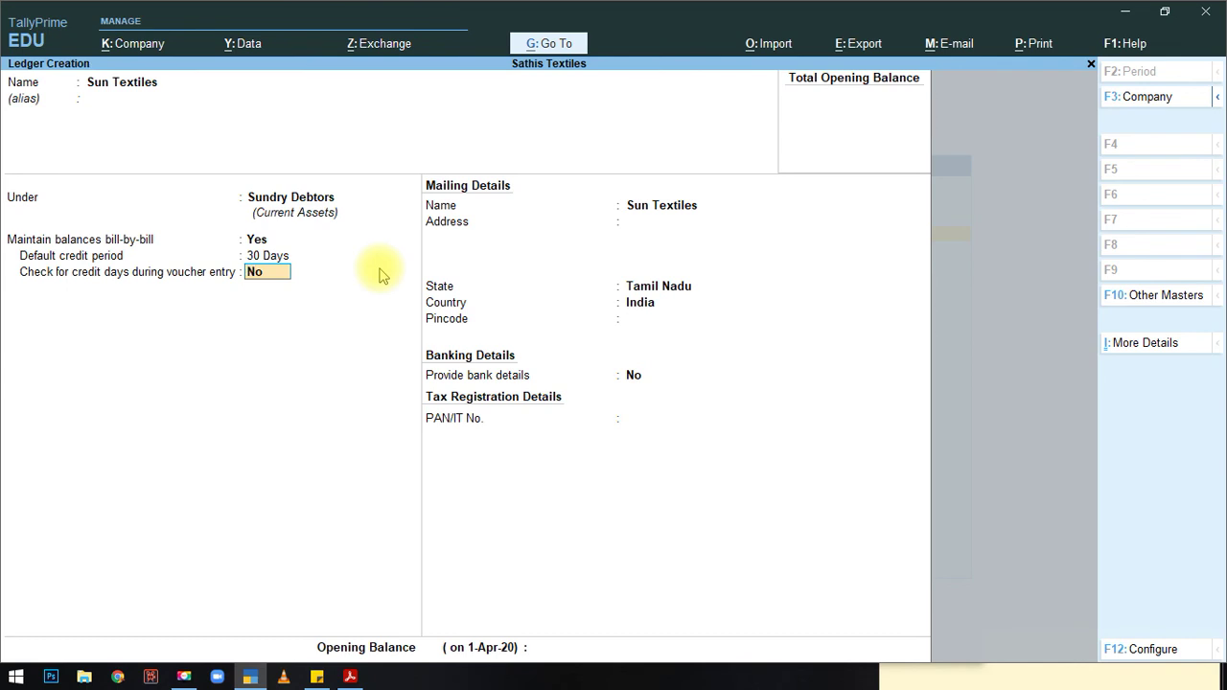
{"action": "key", "text": "Return"}
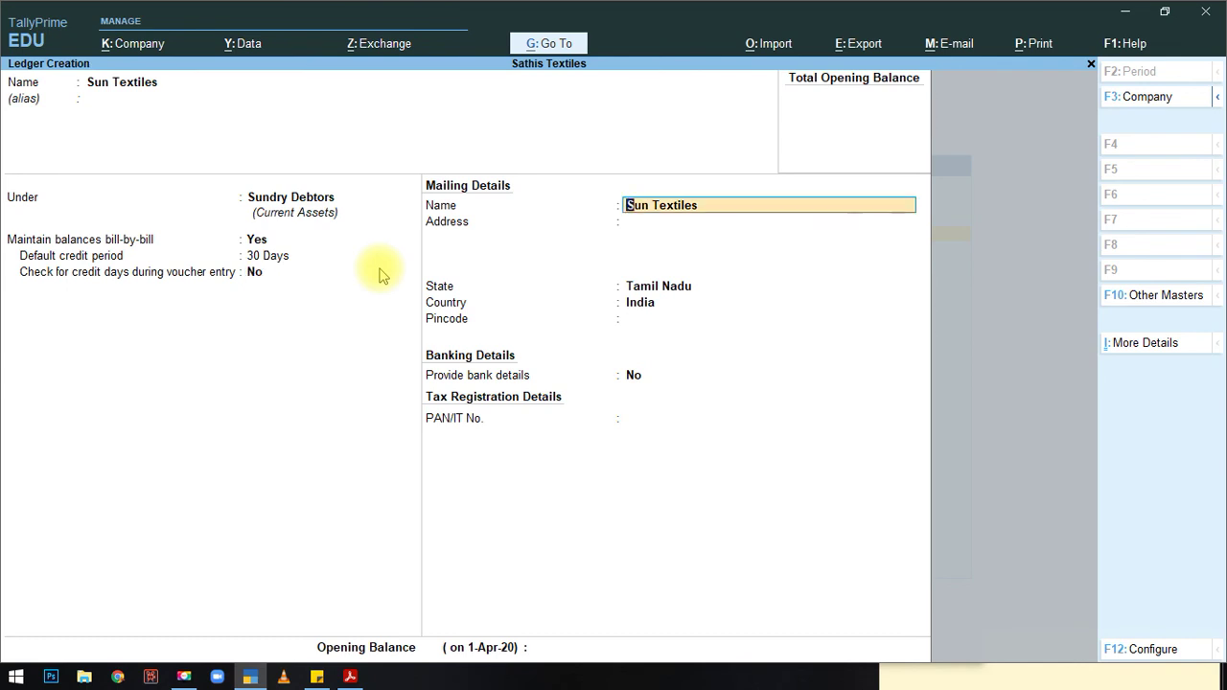
Step: Keep the default mailing, banking and tax details with no opening balance, save the Sun Textiles ledger and return to the Gateway of Tally
{"action": "key", "text": "Return"}
{"action": "key", "text": "Return"}
{"action": "key", "text": "Return"}
{"action": "key", "text": "Return"}
{"action": "key", "text": "Return"}
{"action": "key", "text": "Return"}
{"action": "key", "text": "Return"}
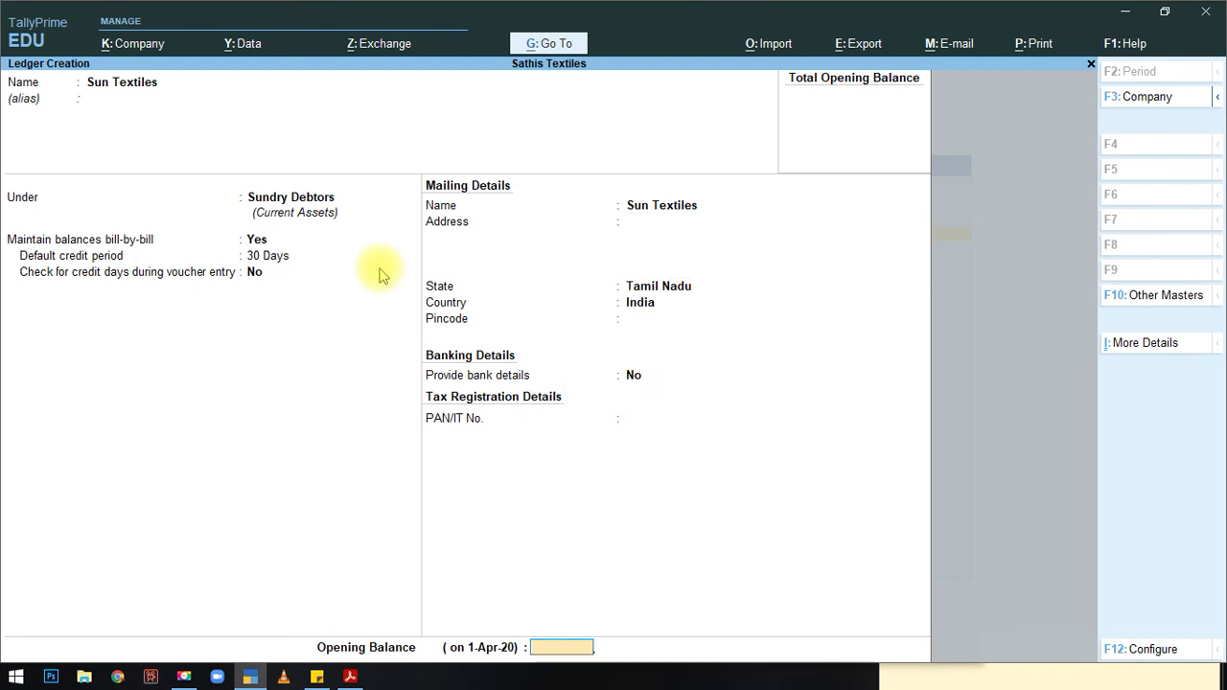
{"action": "key", "text": "Return"}
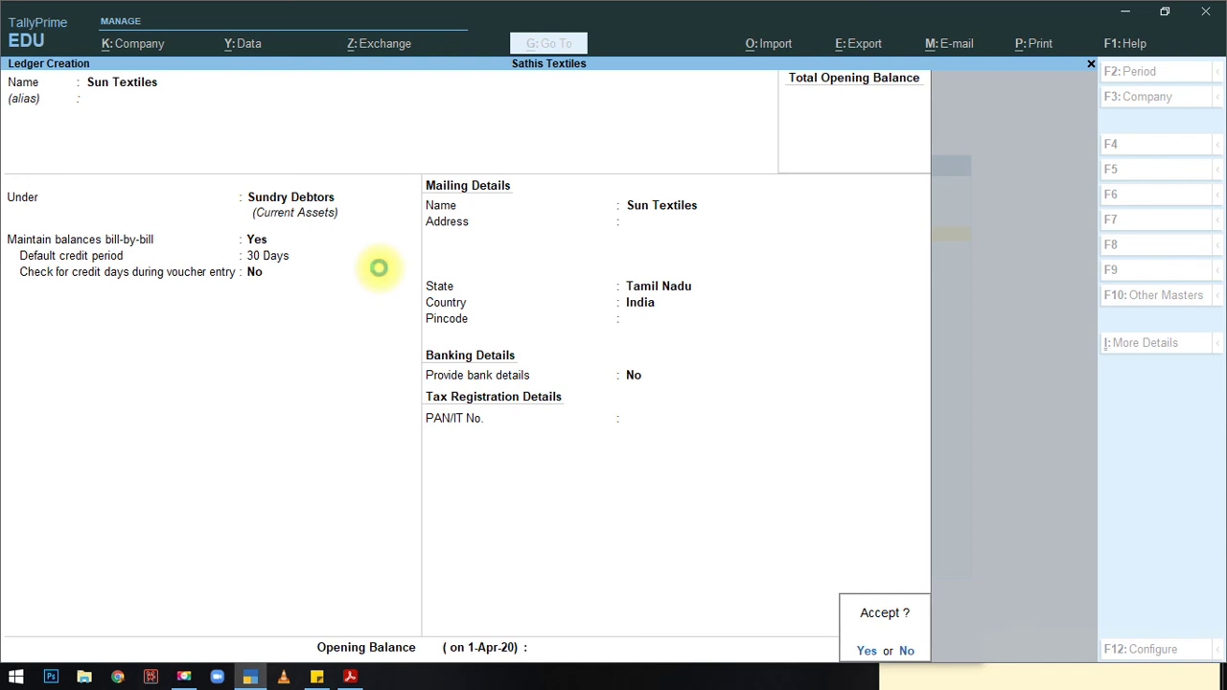
{"action": "key", "text": "Return"}
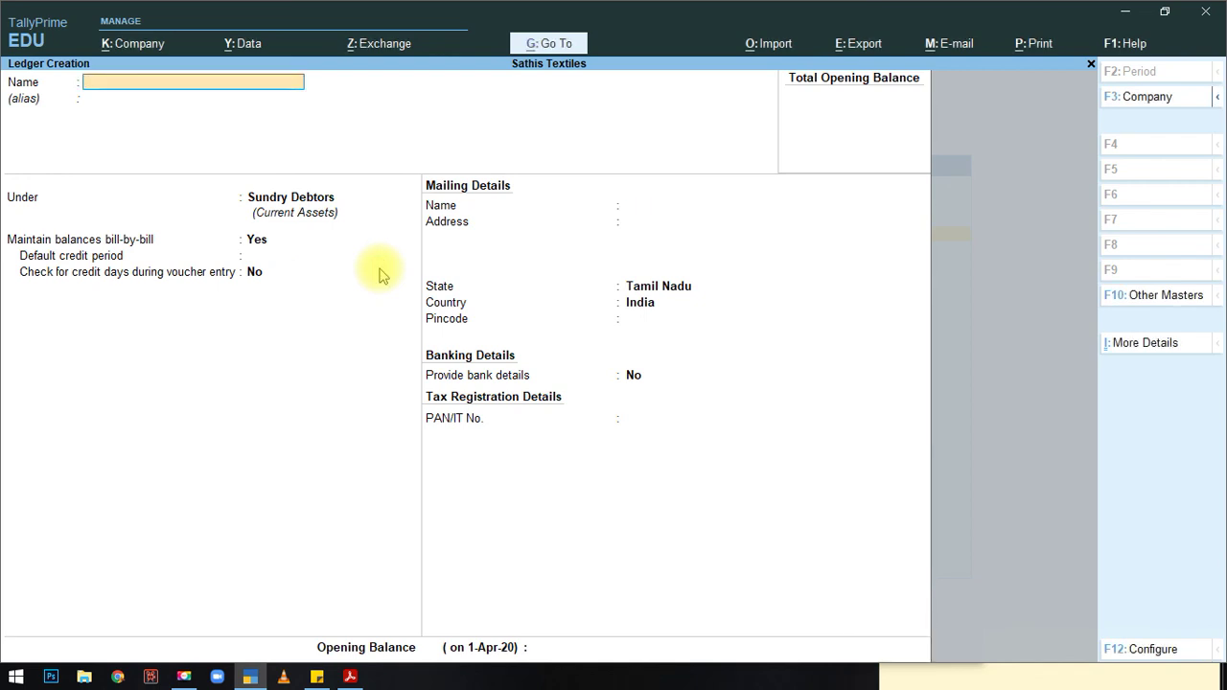
{"action": "key", "text": "Escape"}
{"action": "key", "text": "Return"}
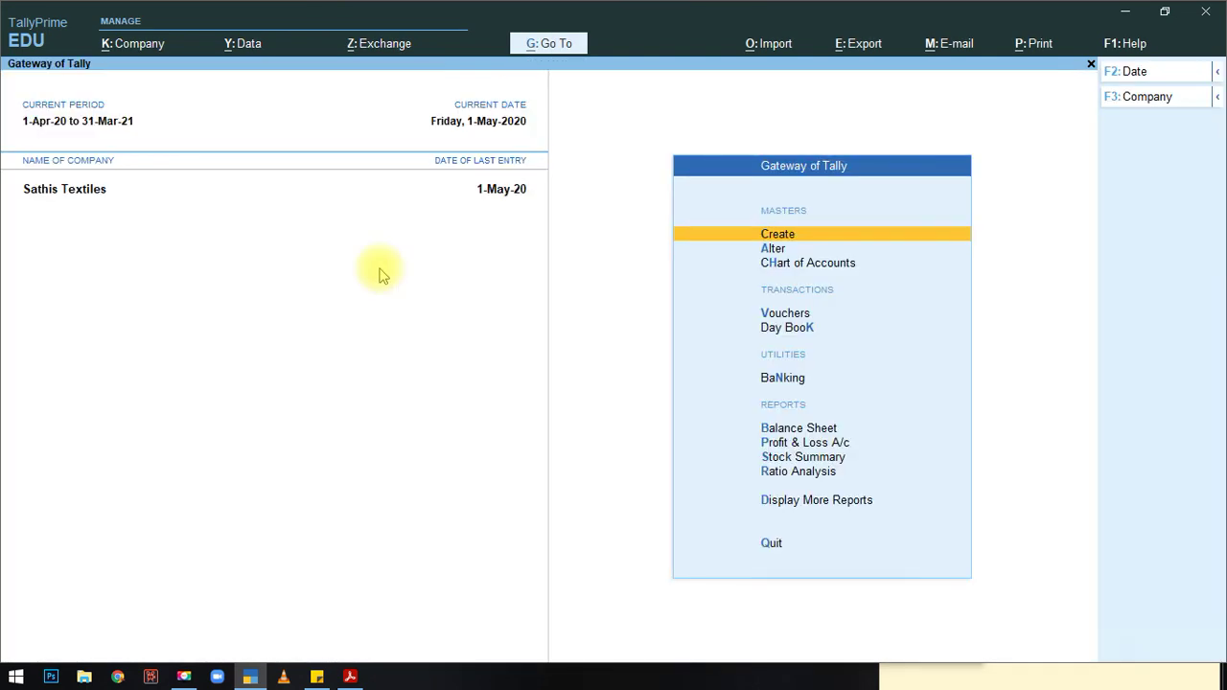
Step: Open a new sales voucher and check the Sun Textiles voucher entry example in the PDF notes
{"action": "key", "text": "Down"}
{"action": "key", "text": "Down"}
{"action": "key", "text": "Down"}
{"action": "key", "text": "Down"}
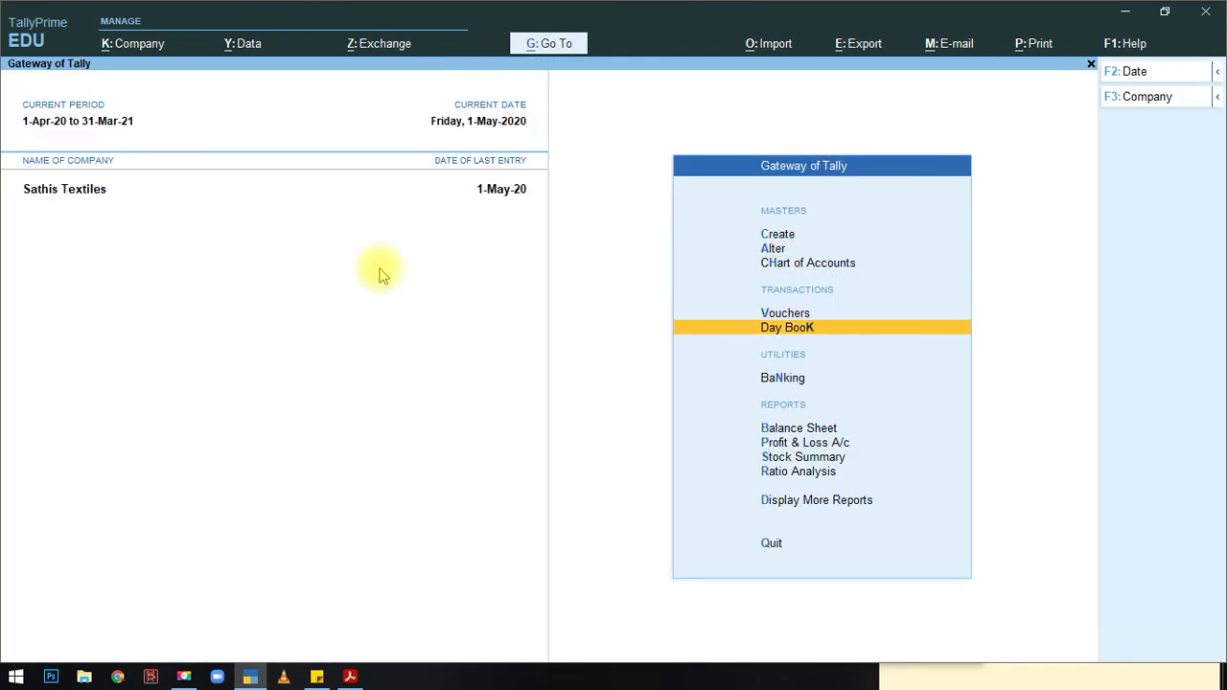
{"action": "key", "text": "Up"}
{"action": "key", "text": "Return"}
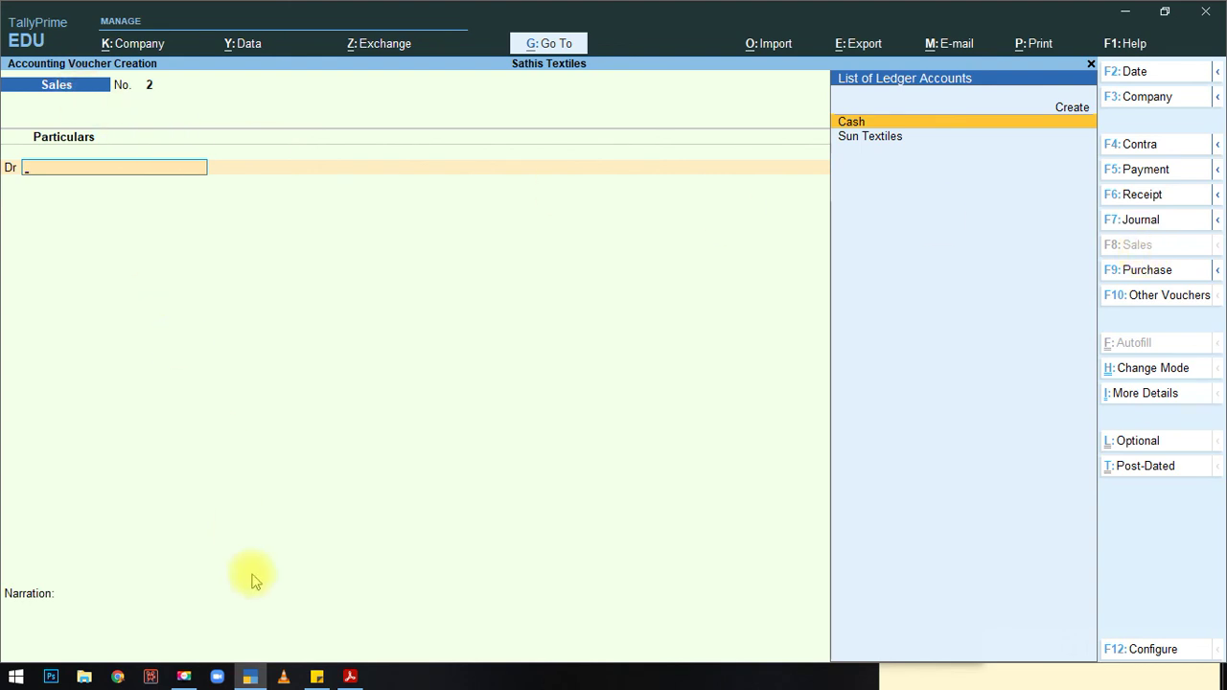
{"action": "left_click", "coordinate": [349, 677]}
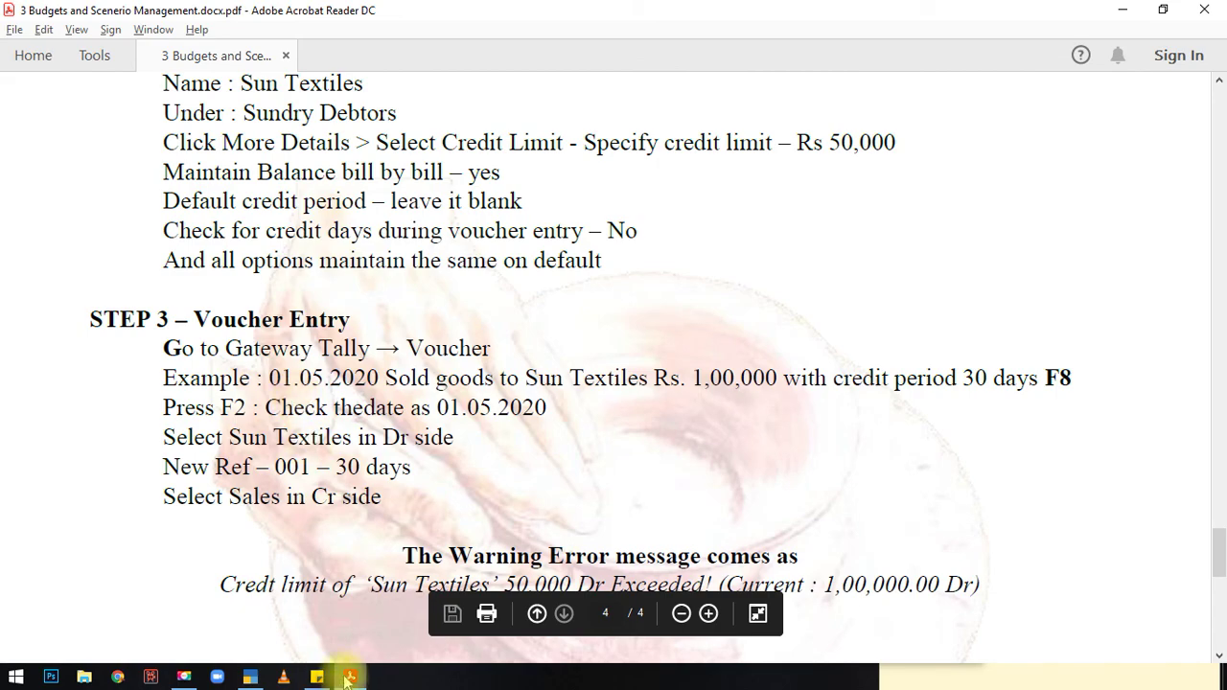
{"action": "left_click", "coordinate": [349, 677]}
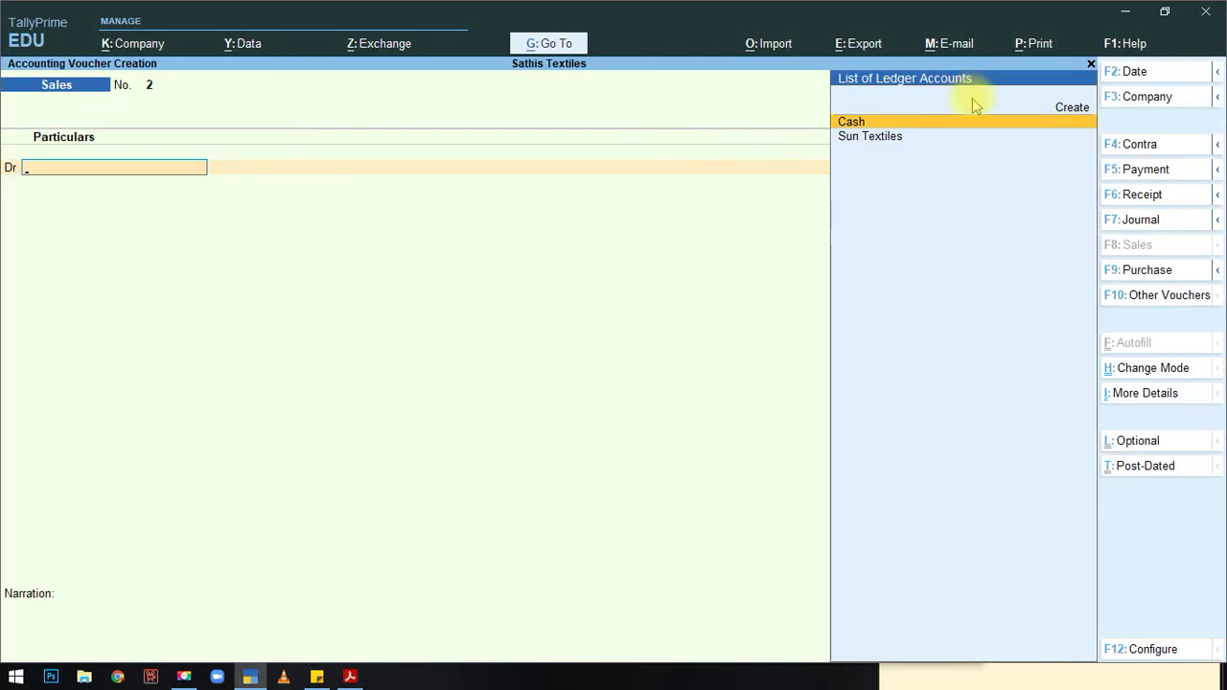
Step: Debit Sun Textiles in the sales voucher, leaving the dispatch details blank and accepting the default party details
{"action": "left_click", "coordinate": [892, 137]}
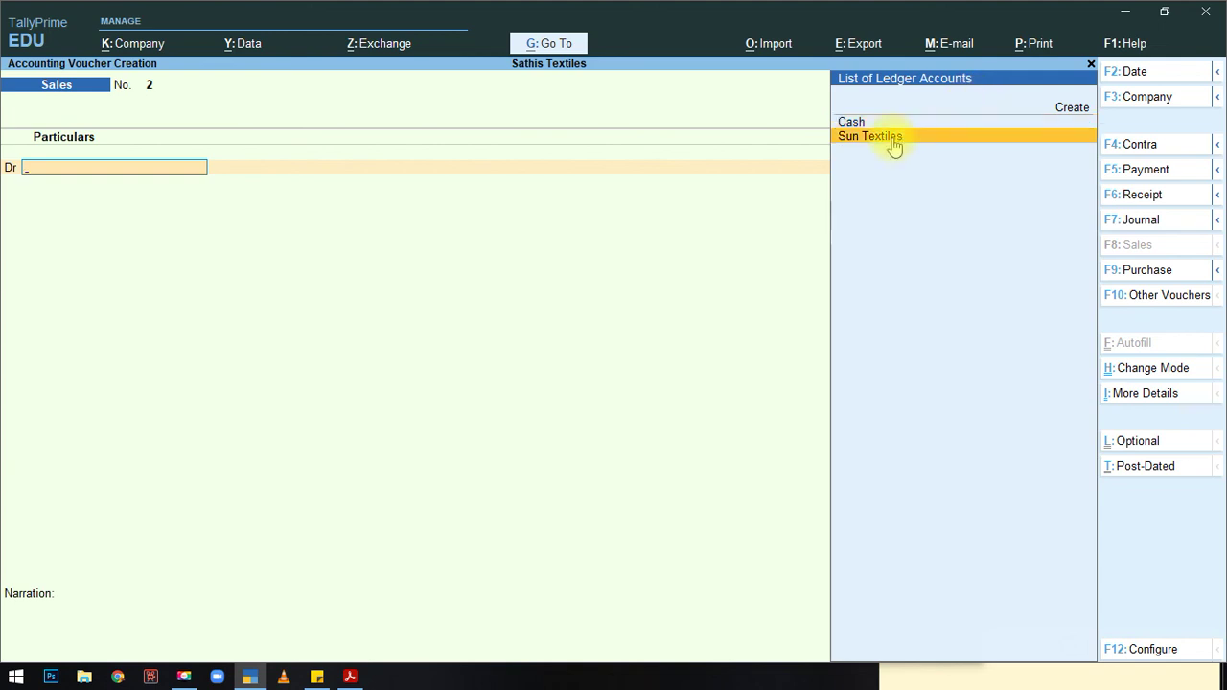
{"action": "key", "text": "Return"}
{"action": "key", "text": "Return"}
{"action": "key", "text": "Return"}
{"action": "key", "text": "Return"}
{"action": "key", "text": "Return"}
{"action": "key", "text": "Return"}
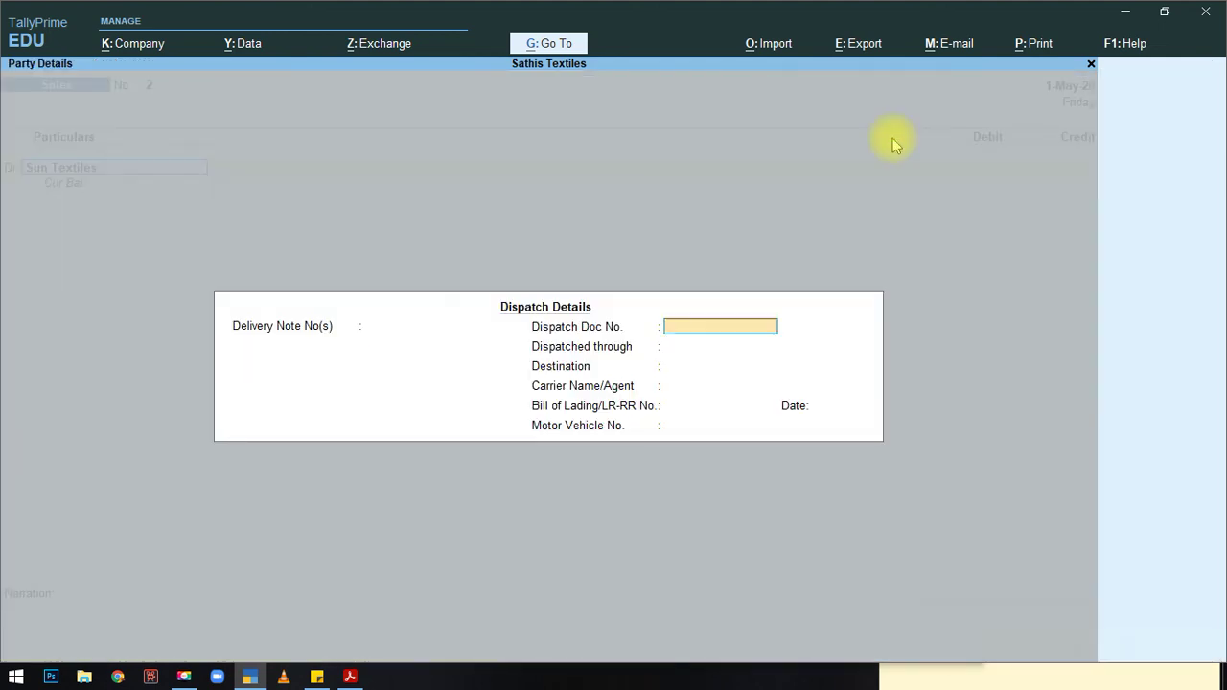
{"action": "key", "text": "Return"}
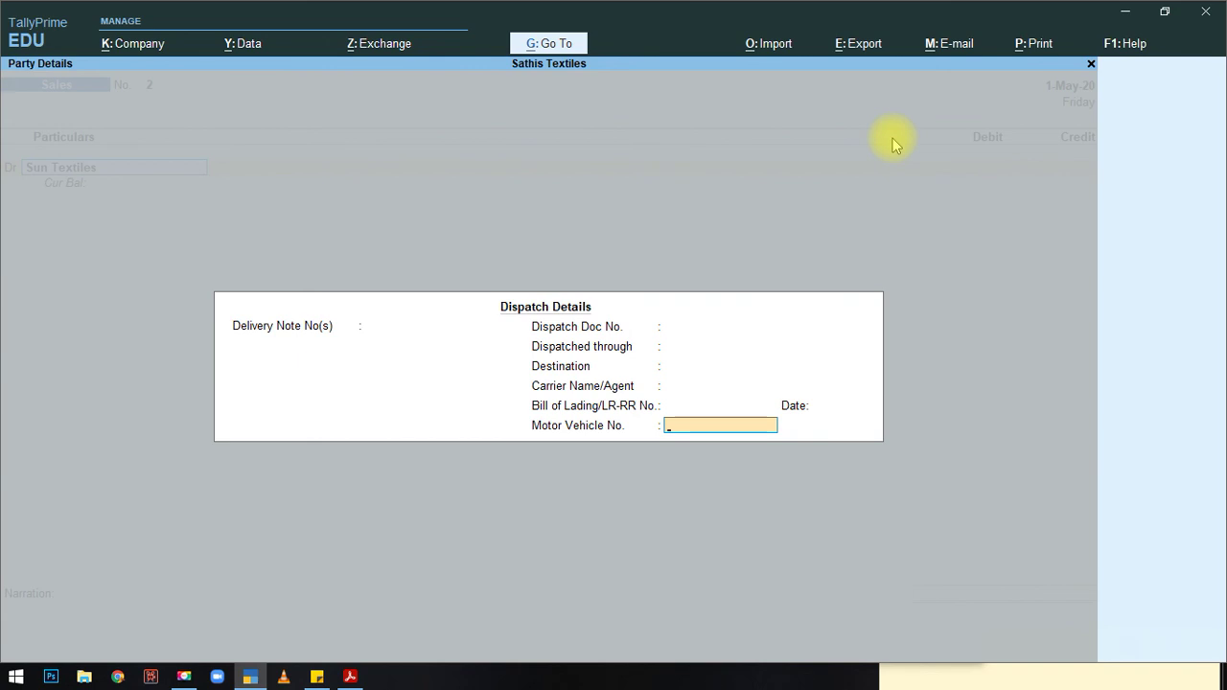
{"action": "key", "text": "Return"}
{"action": "key", "text": "Return"}
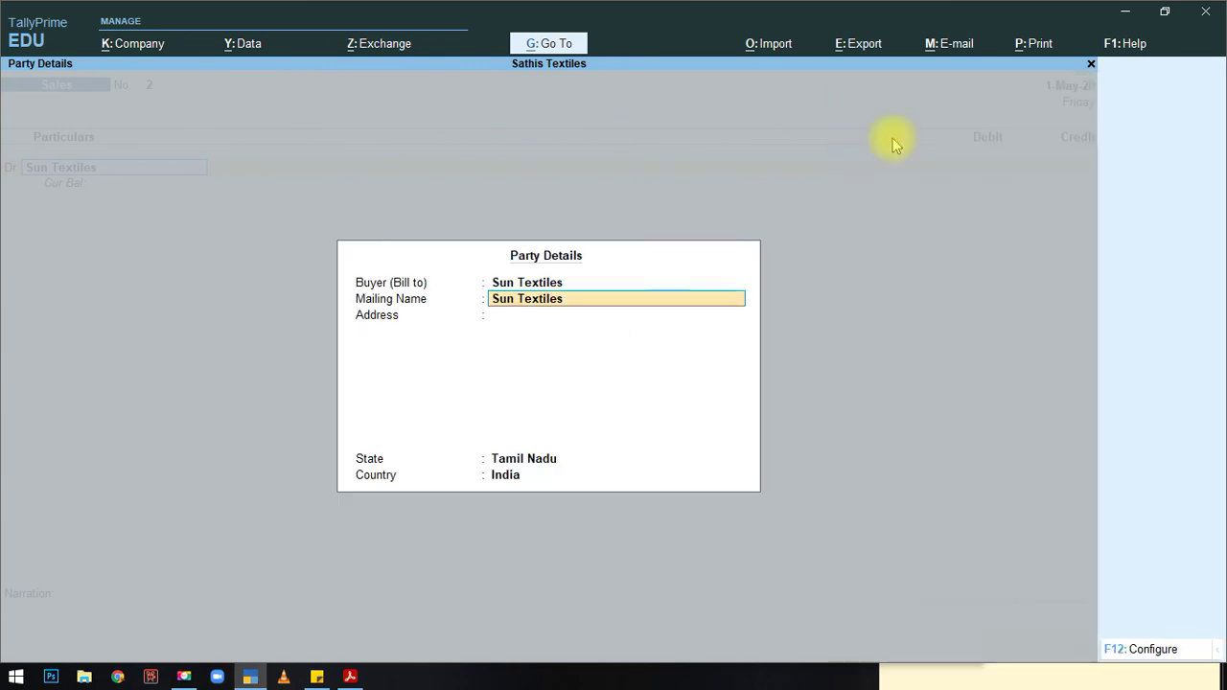
{"action": "key", "text": "Return"}
{"action": "key", "text": "Return"}
{"action": "key", "text": "Return"}
{"action": "key", "text": "Return"}
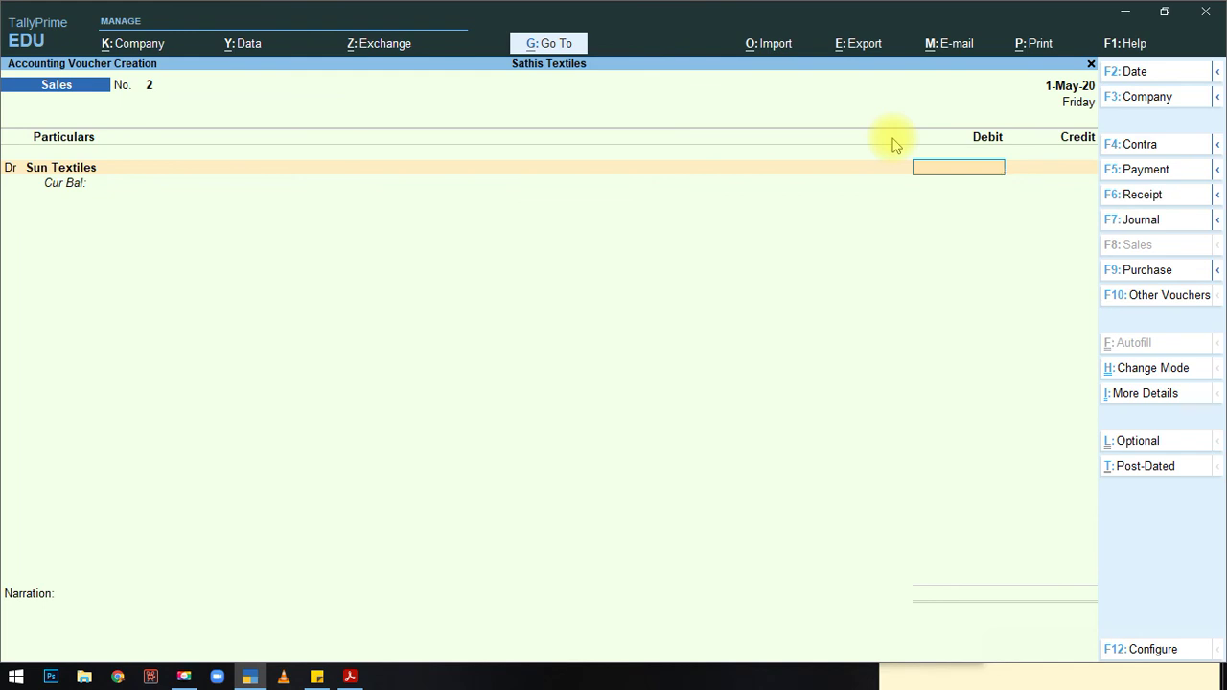
Step: Set the Sun Textiles debit amount to 1,00,000 and choose New Ref as the bill reference type
{"action": "type", "text": "50000"}
{"action": "key", "text": "BackSpace"}
{"action": "key", "text": "BackSpace"}
{"action": "key", "text": "BackSpace"}
{"action": "key", "text": "BackSpace"}
{"action": "type", "text": "100000"}
{"action": "key", "text": "Return"}
{"action": "key", "text": "Return"}
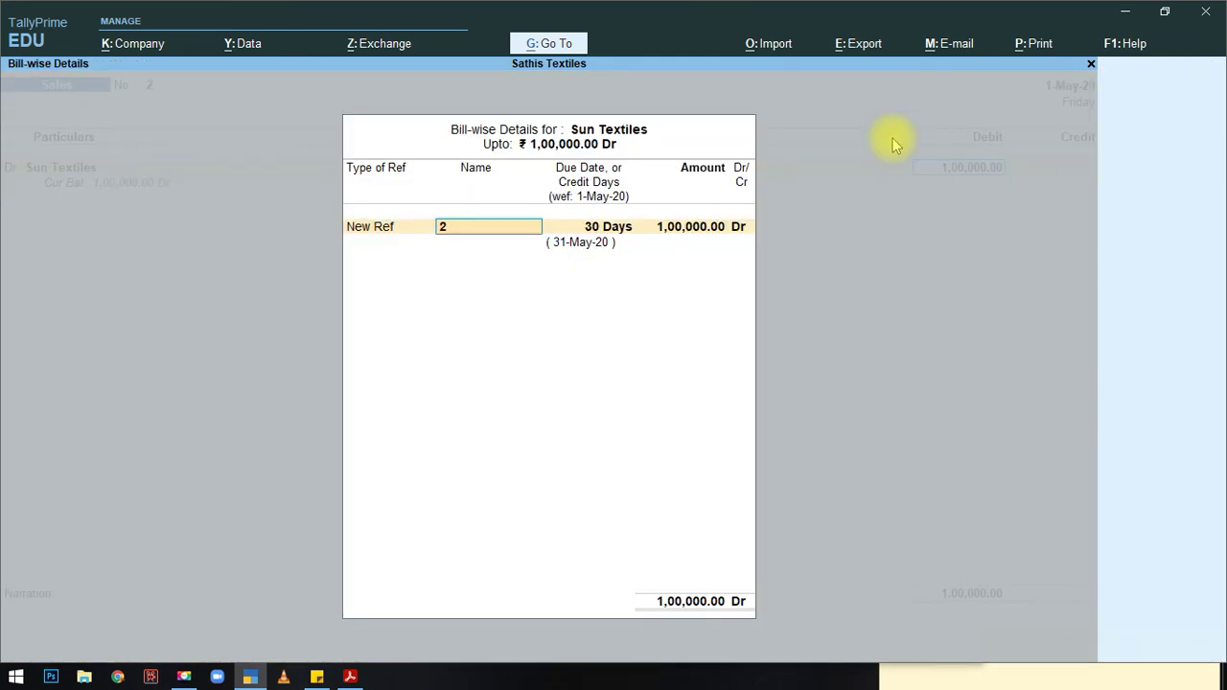
Step: Check the bill reference details in the PDF notes and name the new Sun Textiles bill reference 001
{"action": "key", "text": "alt+Tab"}
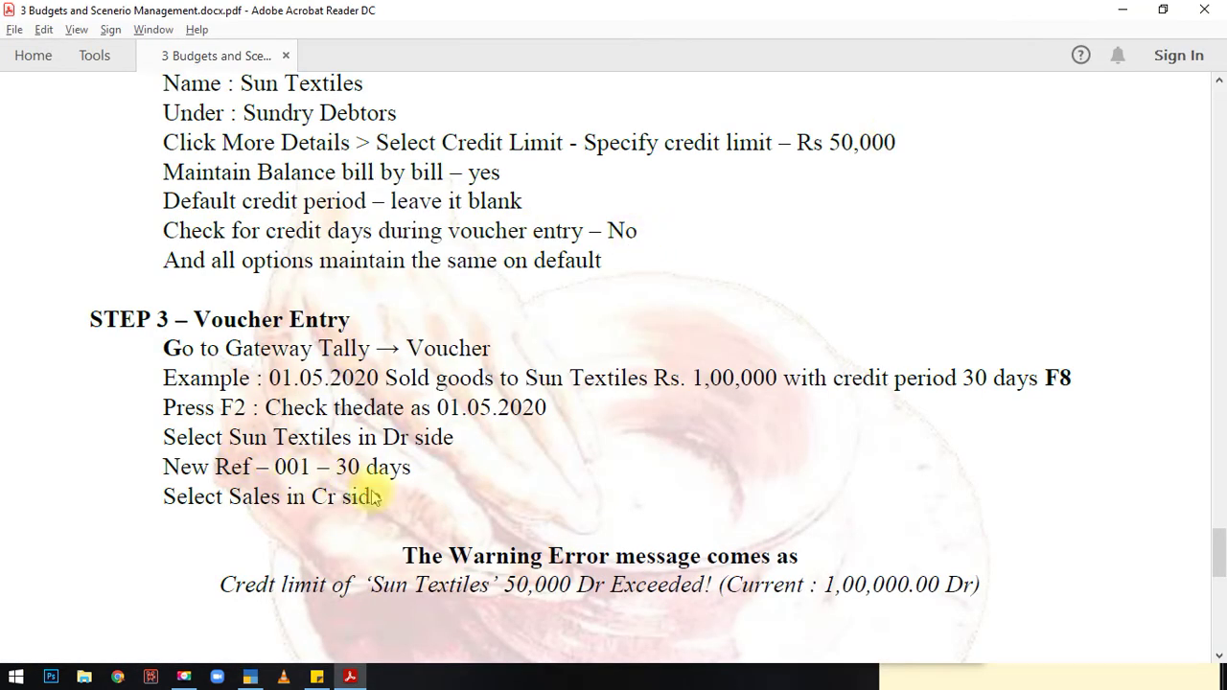
{"action": "key", "text": "alt+Tab"}
{"action": "type", "text": "001"}
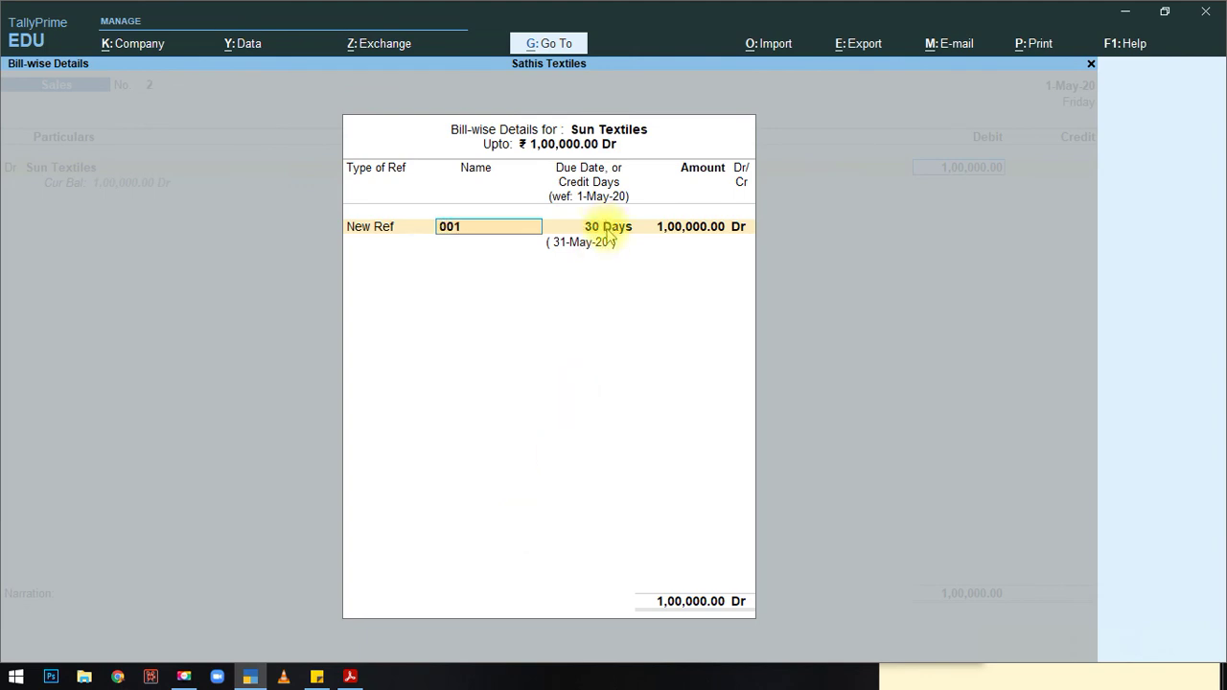
{"action": "key", "text": "Return"}
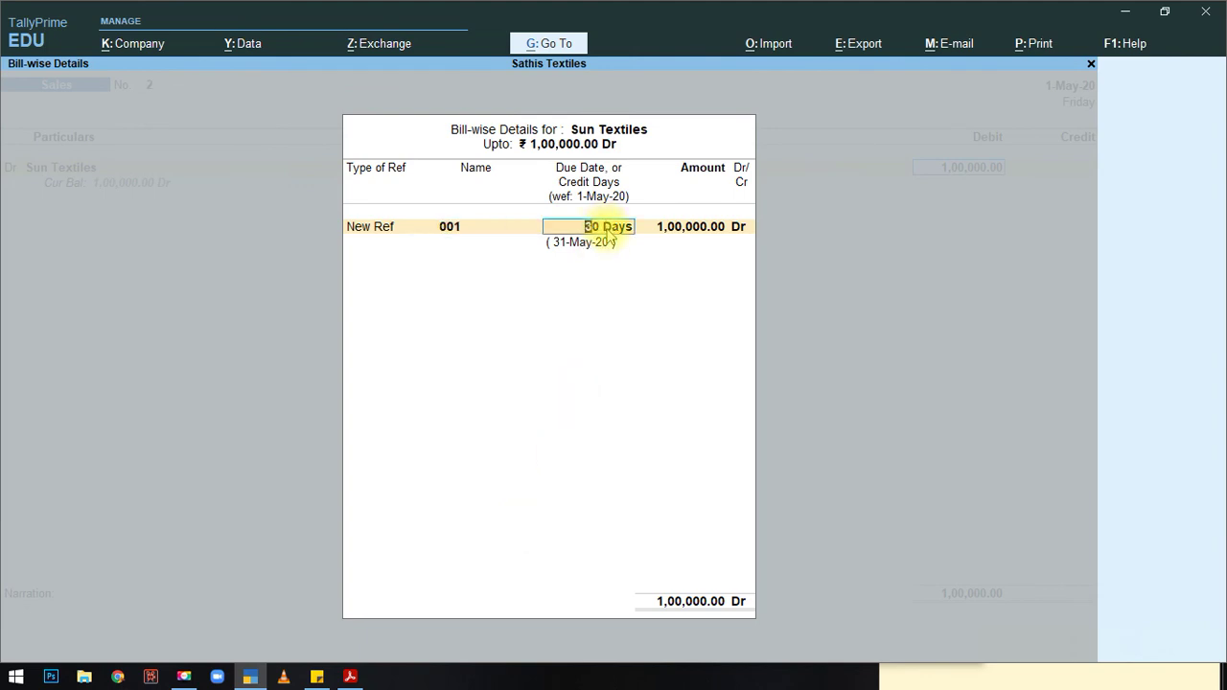
Step: Set the credit period of bill reference 001 to 30 days and accept its 1,00,000 debit amount
{"action": "type", "text": "20"}
{"action": "key", "text": "Return"}
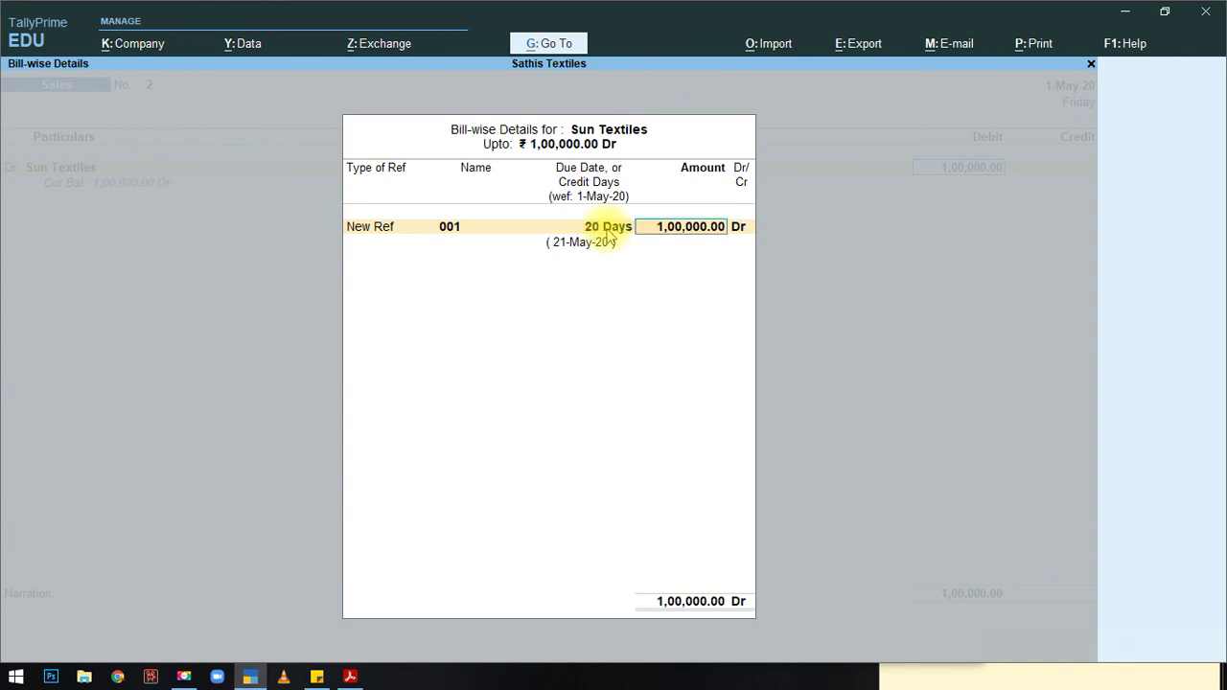
{"action": "key", "text": "BackSpace"}
{"action": "type", "text": "30"}
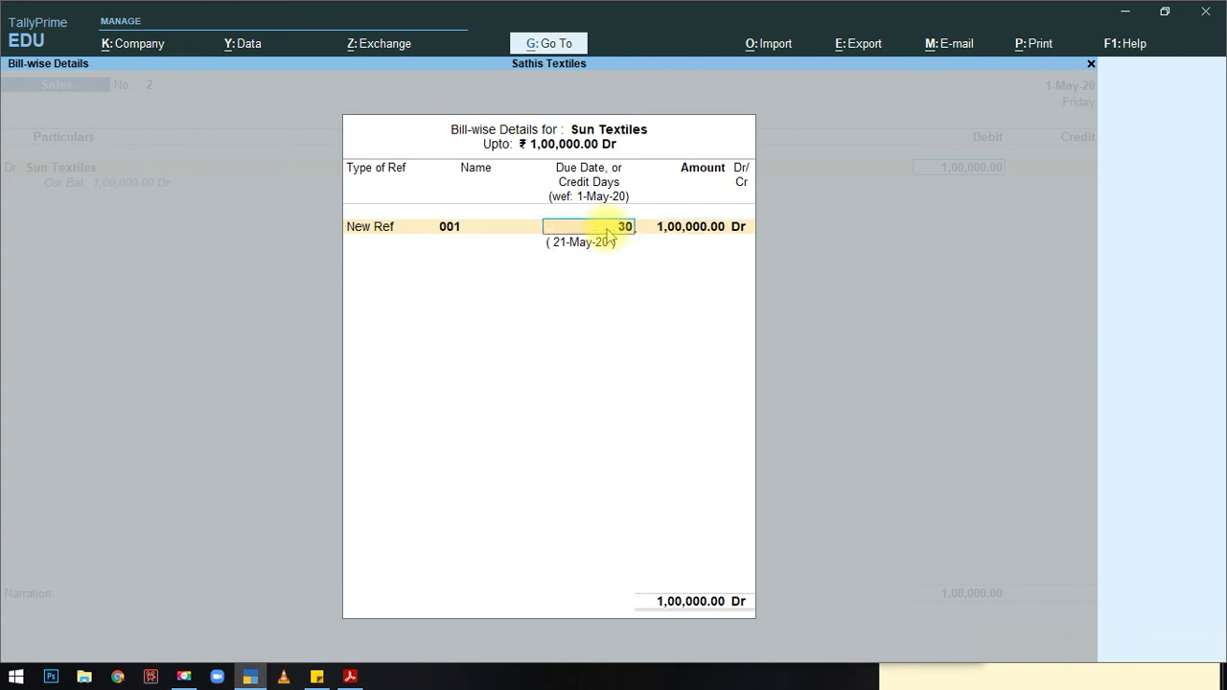
{"action": "key", "text": "Return"}
{"action": "key", "text": "Return"}
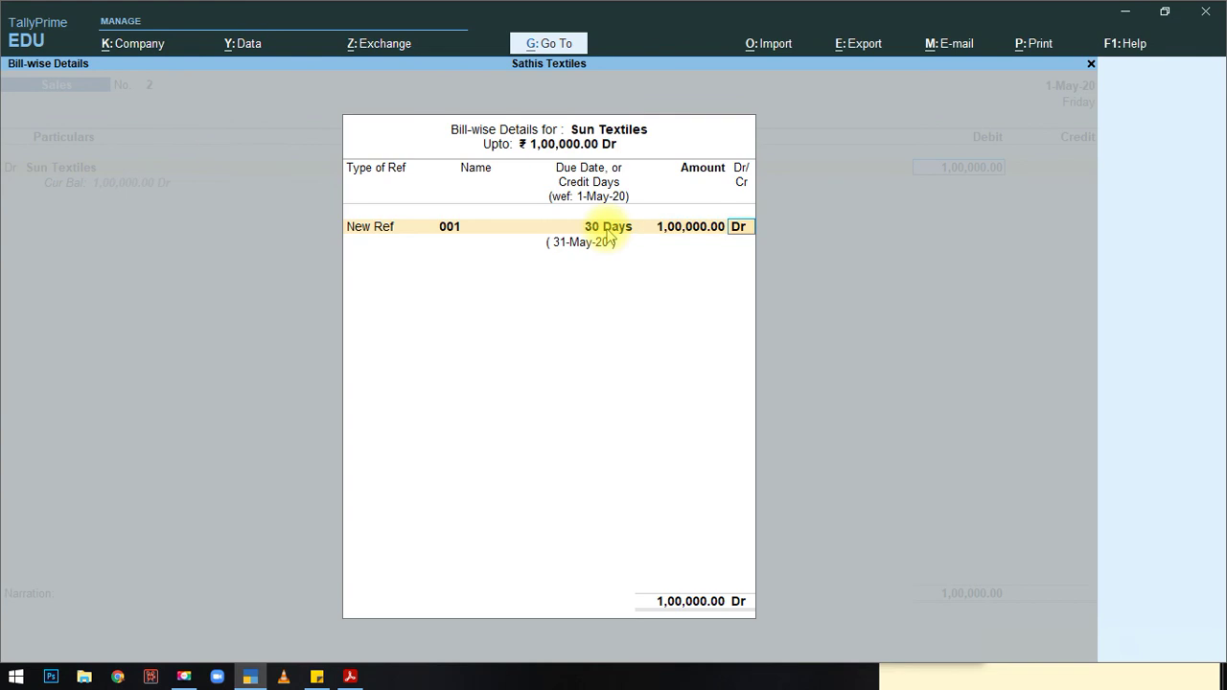
{"action": "key", "text": "Return"}
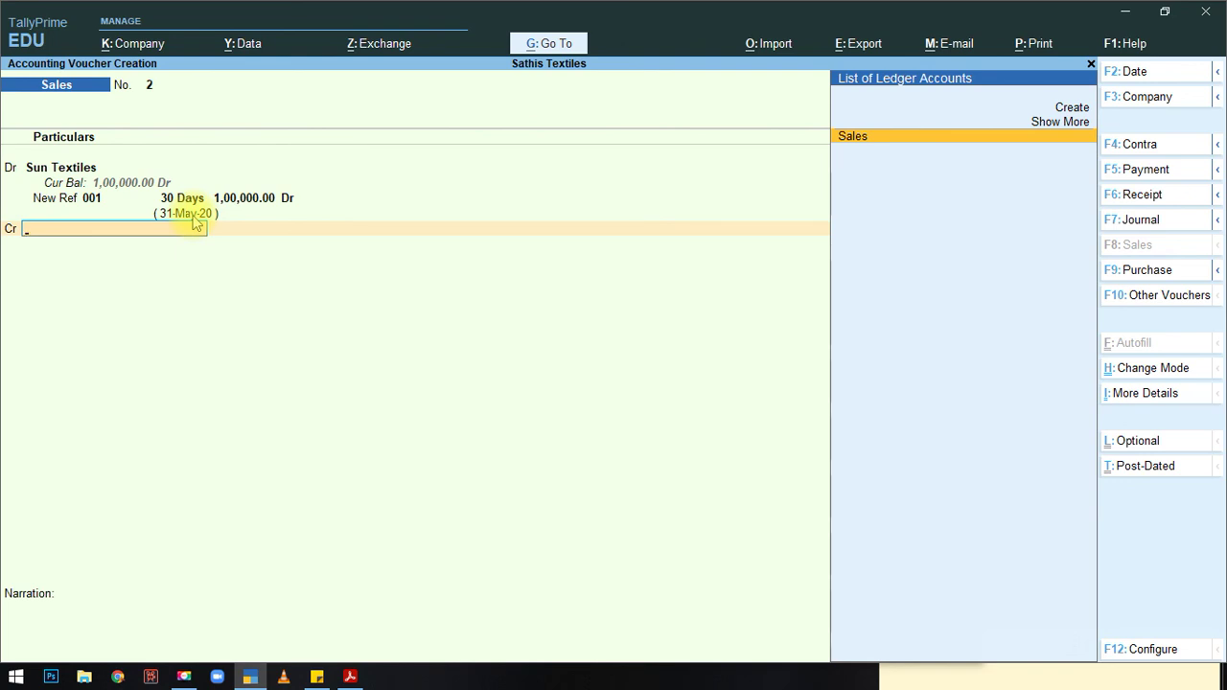
Step: Credit Sales with 1,00,000, leave the inventory allocation and narration blank, and try to save the voucher
{"action": "key", "text": "Return"}
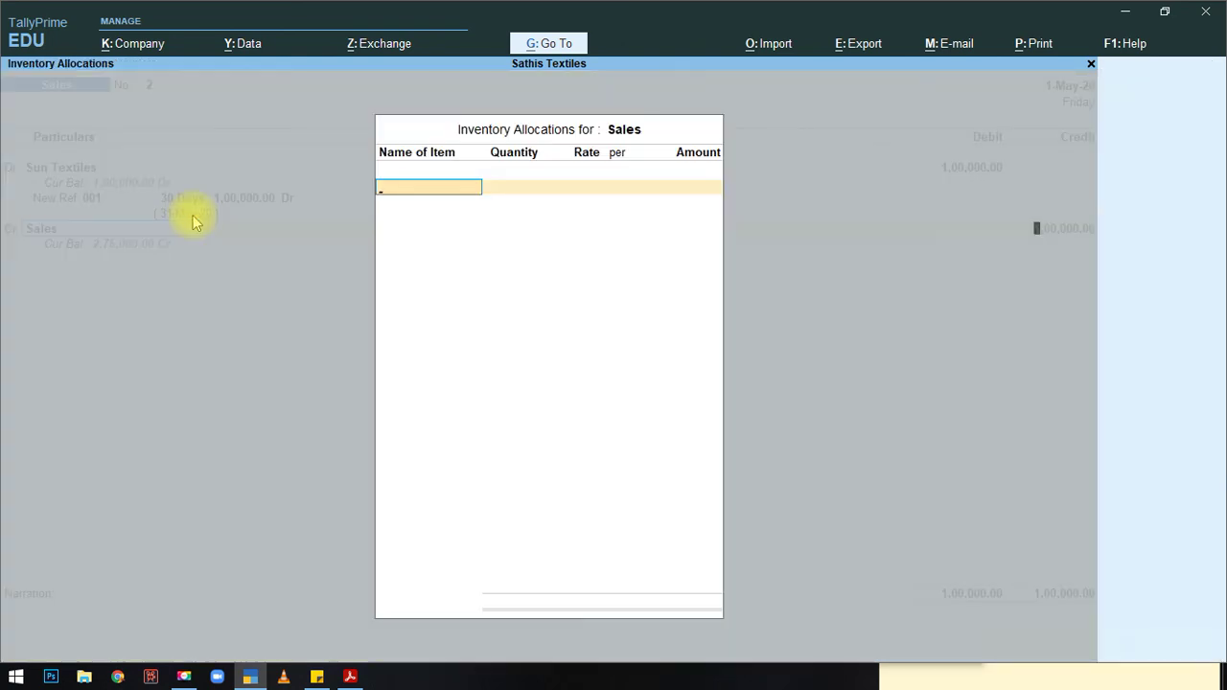
{"action": "key", "text": "Escape"}
{"action": "key", "text": "Return"}
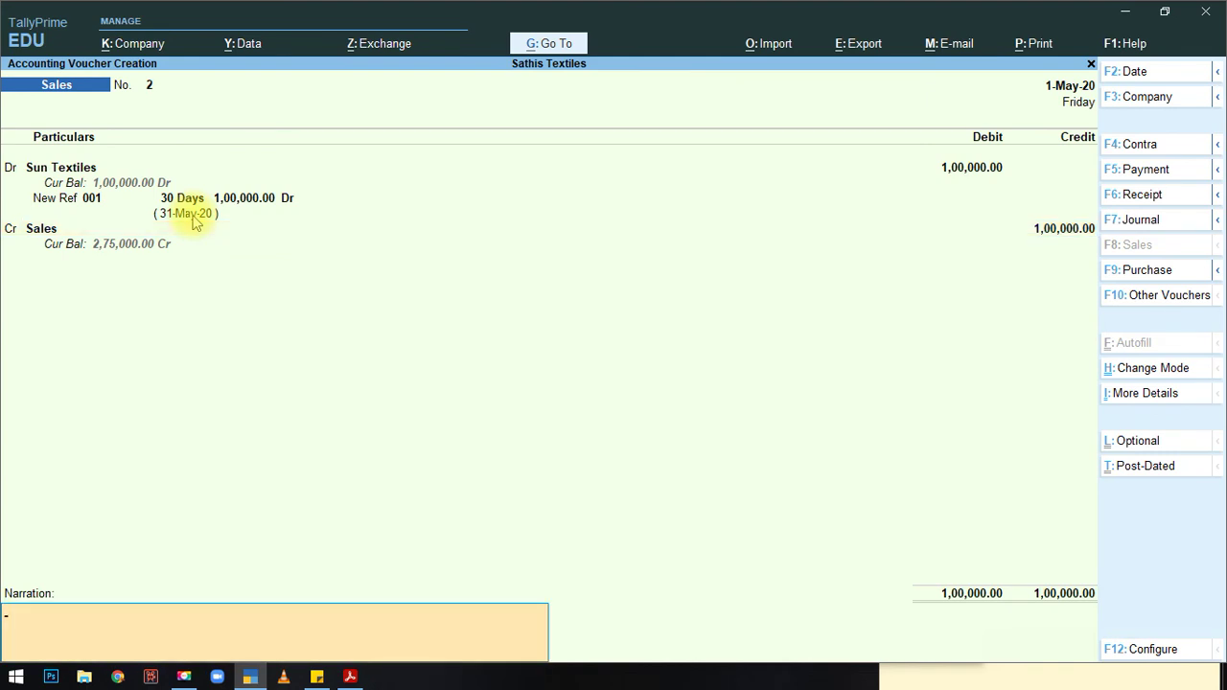
{"action": "key", "text": "Return"}
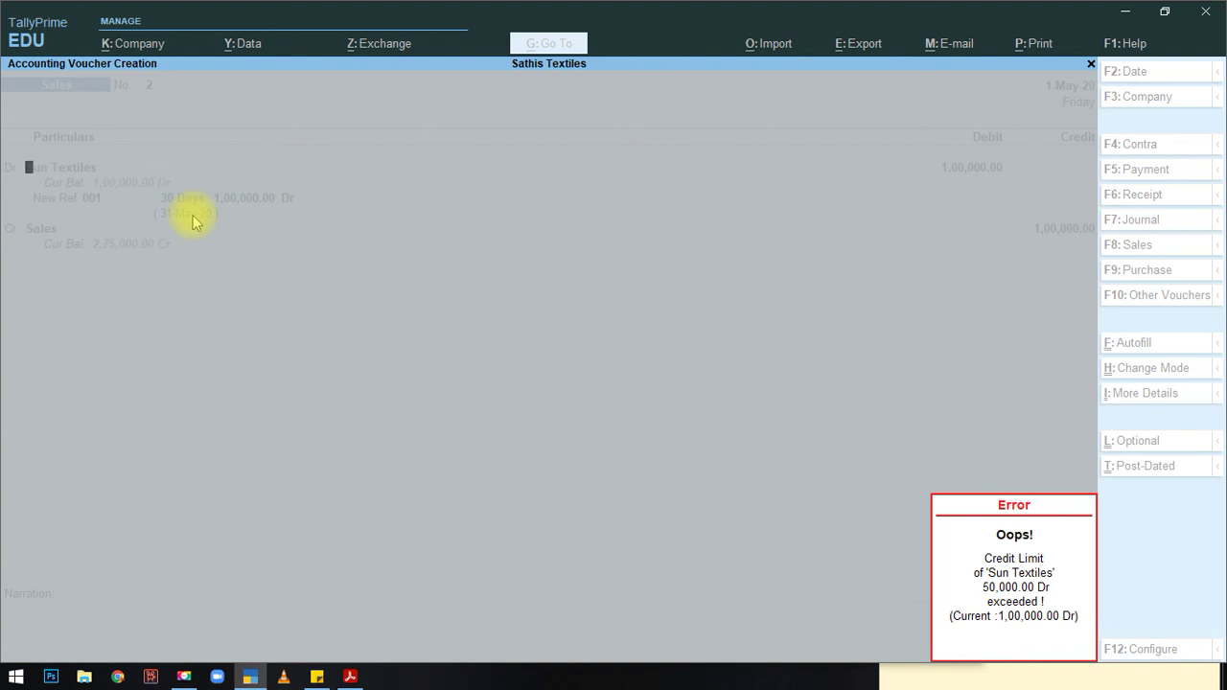
Step: Dismiss the credit limit error and discard the unsaved sales voucher, returning to the Gateway of Tally
{"action": "key", "text": "Escape"}
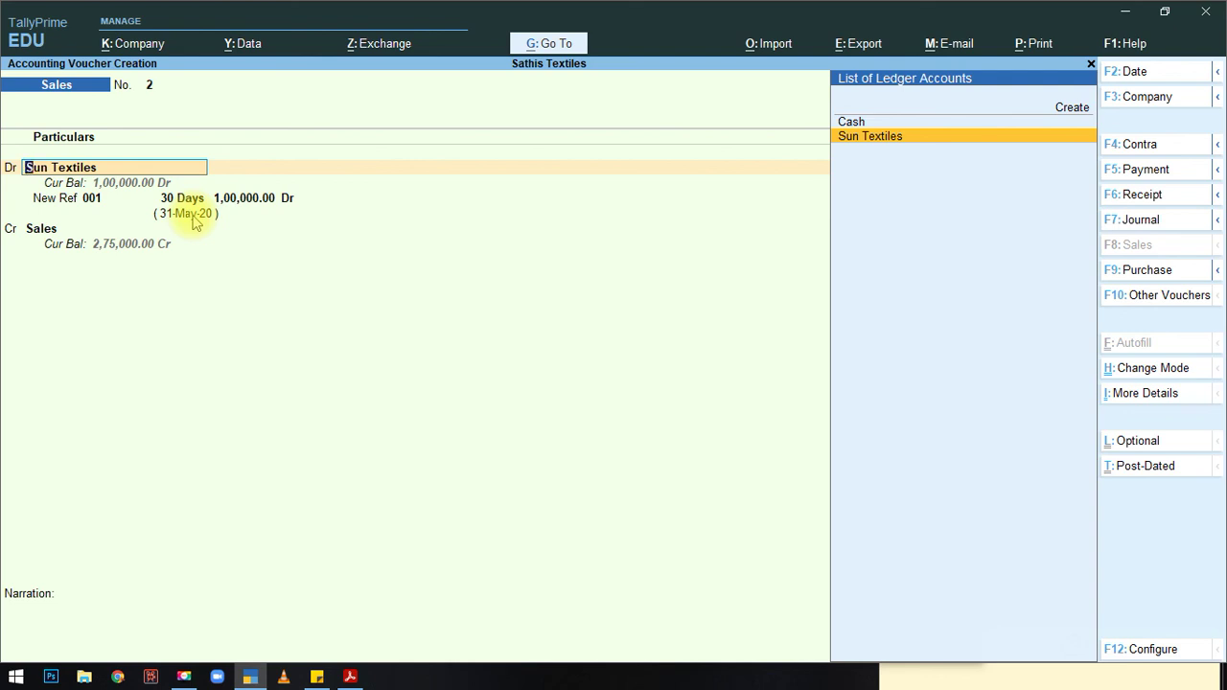
{"action": "key", "text": "BackSpace"}
{"action": "key", "text": "Escape"}
{"action": "key", "text": "y"}
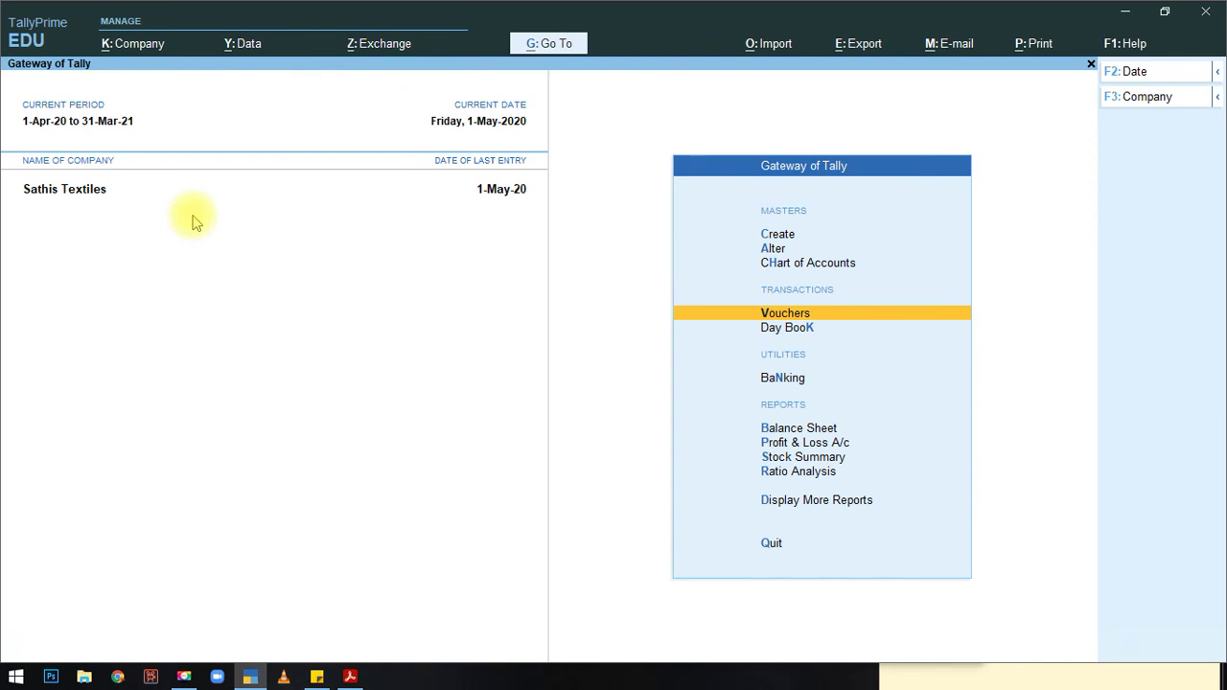
Step: Open the Sun Textiles ledger for alteration
{"action": "key", "text": "Up"}
{"action": "key", "text": "Up"}
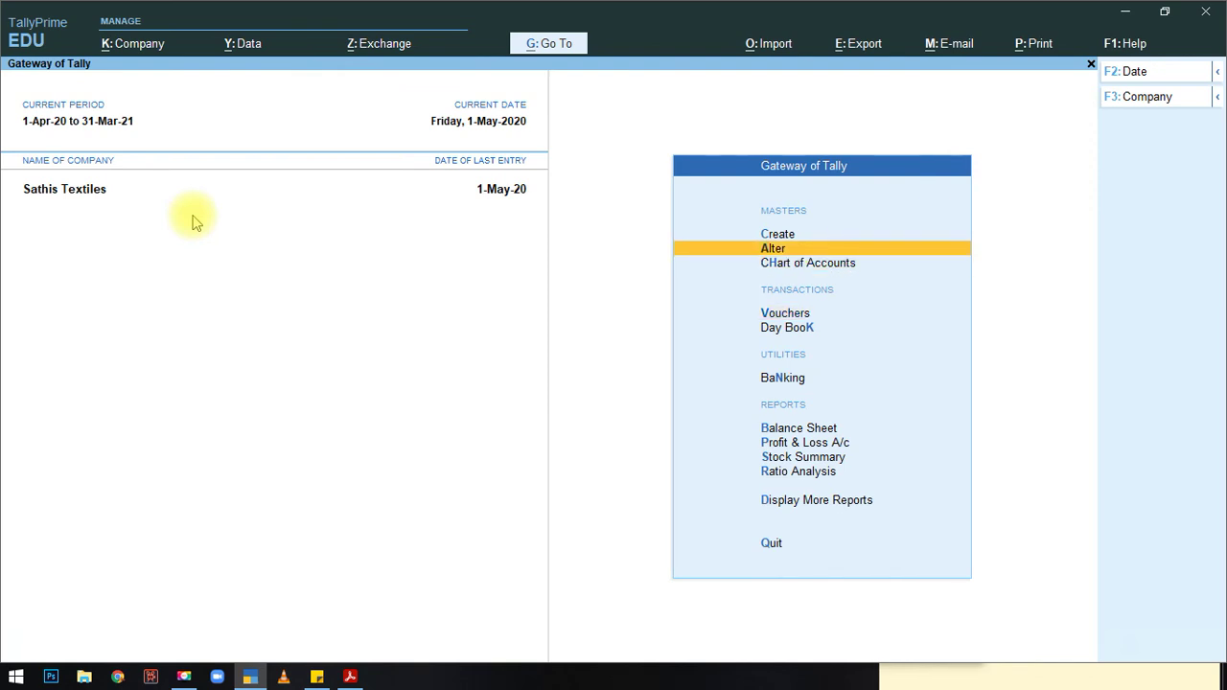
{"action": "key", "text": "Return"}
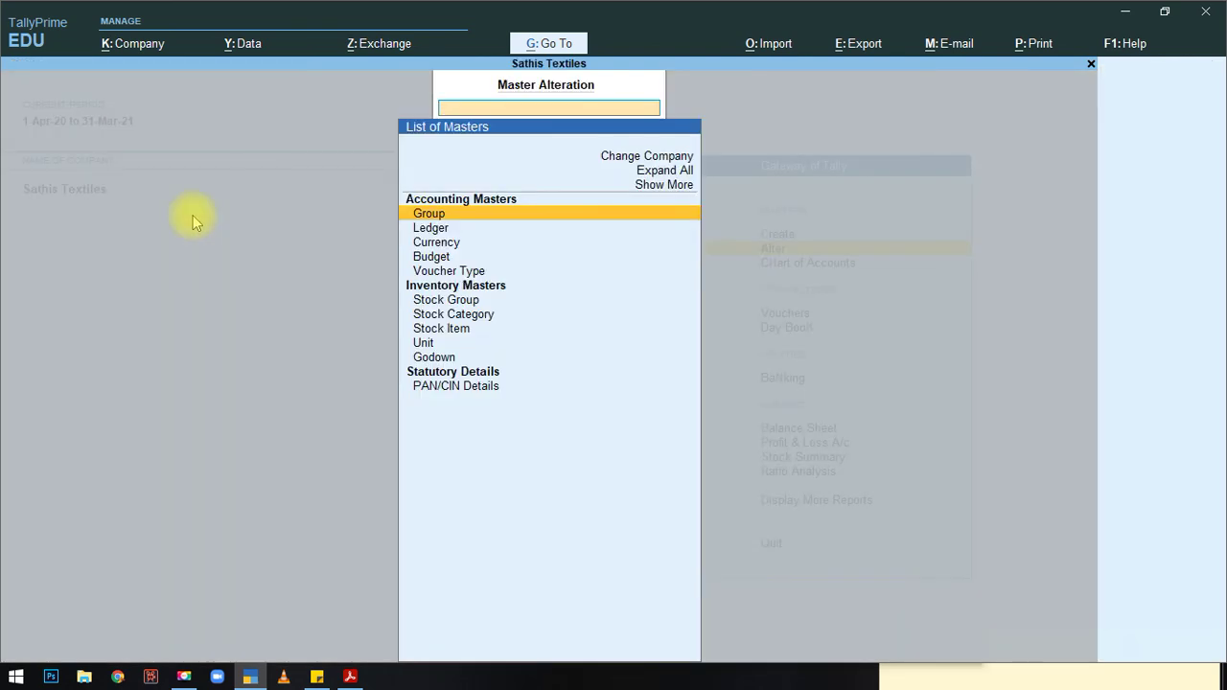
{"action": "key", "text": "Down"}
{"action": "key", "text": "Return"}
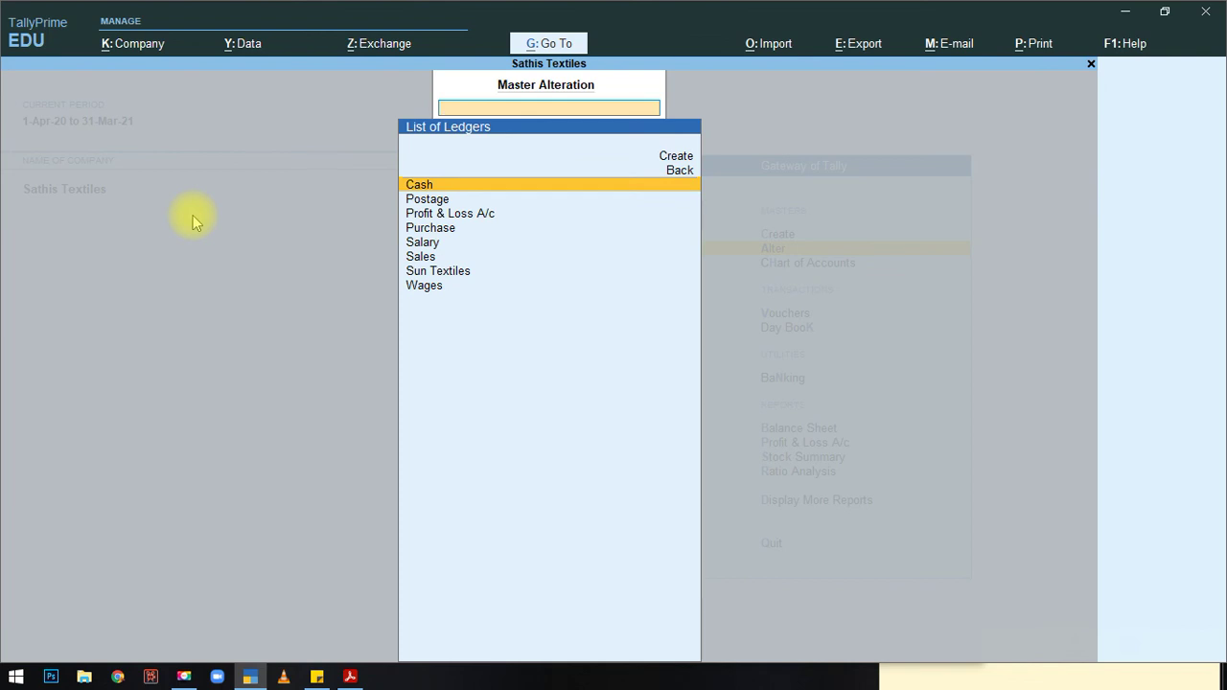
{"action": "key", "text": "Down"}
{"action": "key", "text": "Down"}
{"action": "key", "text": "Down"}
{"action": "key", "text": "Down"}
{"action": "key", "text": "Down"}
{"action": "key", "text": "Down"}
{"action": "key", "text": "Return"}
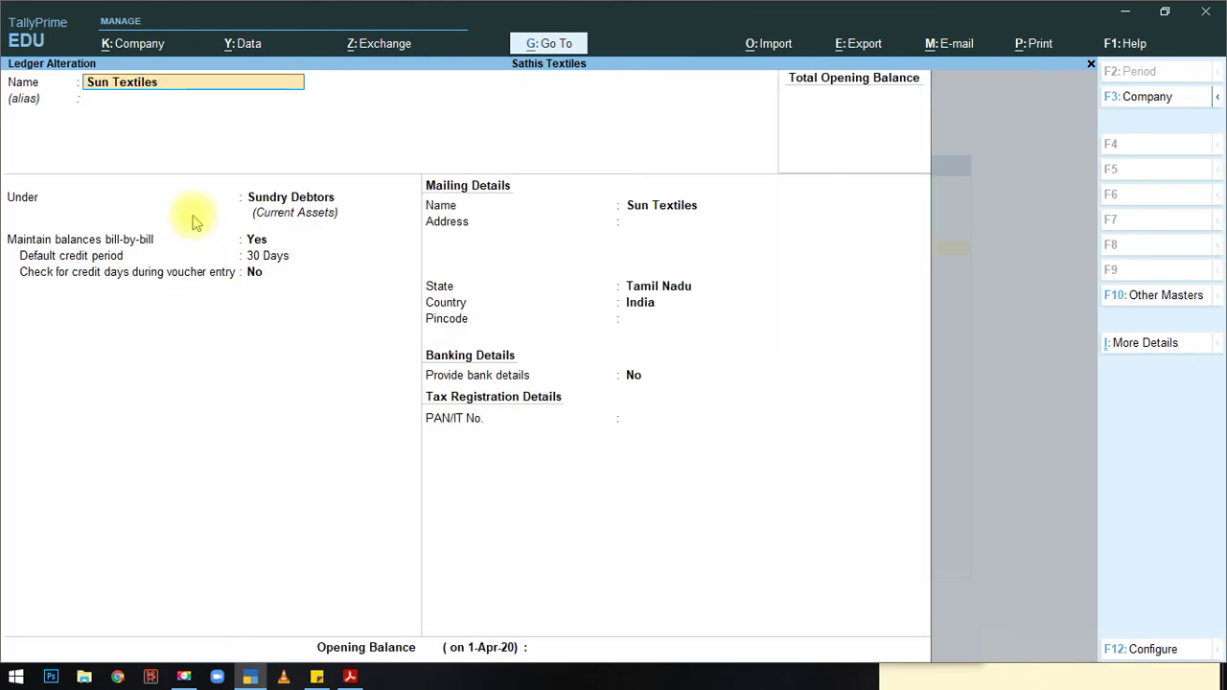
Step: Set the Sun Textiles credit limit to 1,00,000, keeping the override using post-dated transactions at No
{"action": "left_click", "coordinate": [1160, 348]}
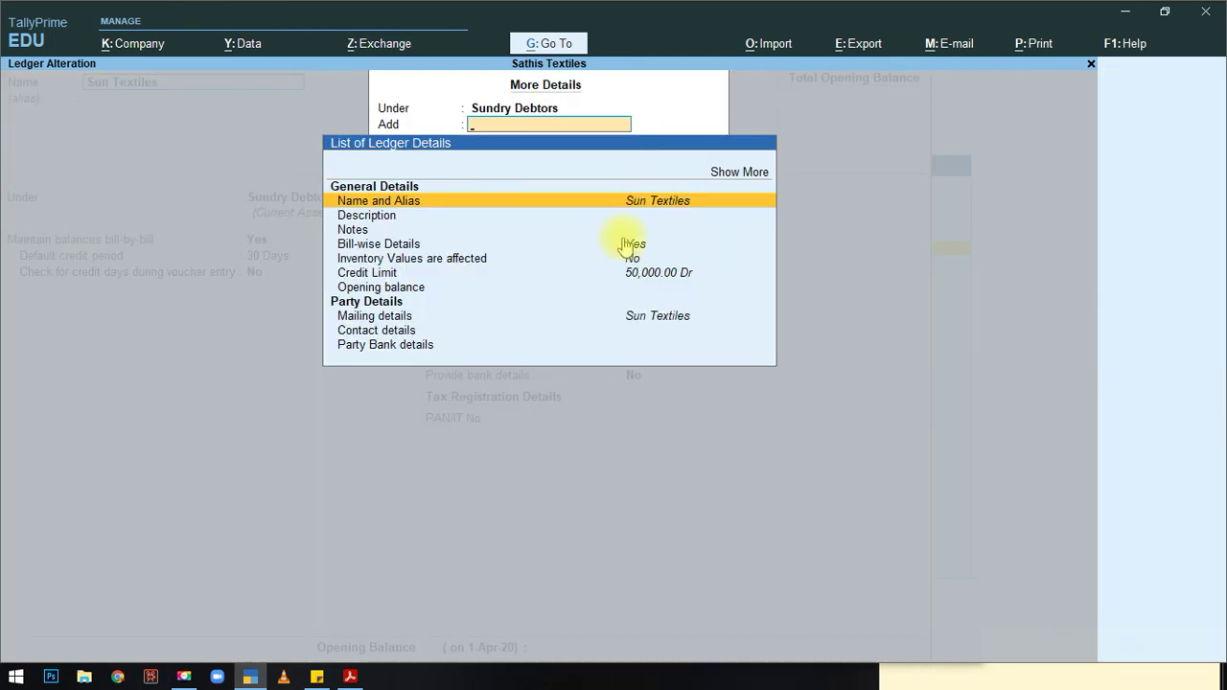
{"action": "left_click", "coordinate": [386, 274]}
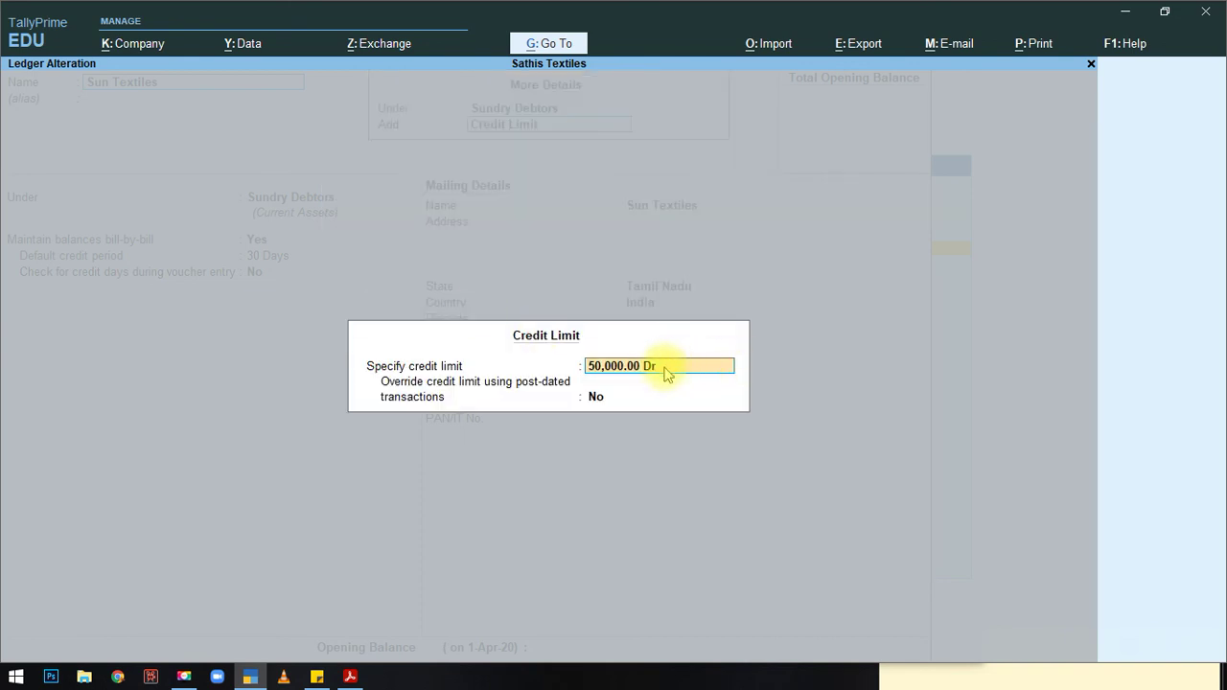
{"action": "type", "text": "100000"}
{"action": "key", "text": "Return"}
{"action": "key", "text": "Return"}
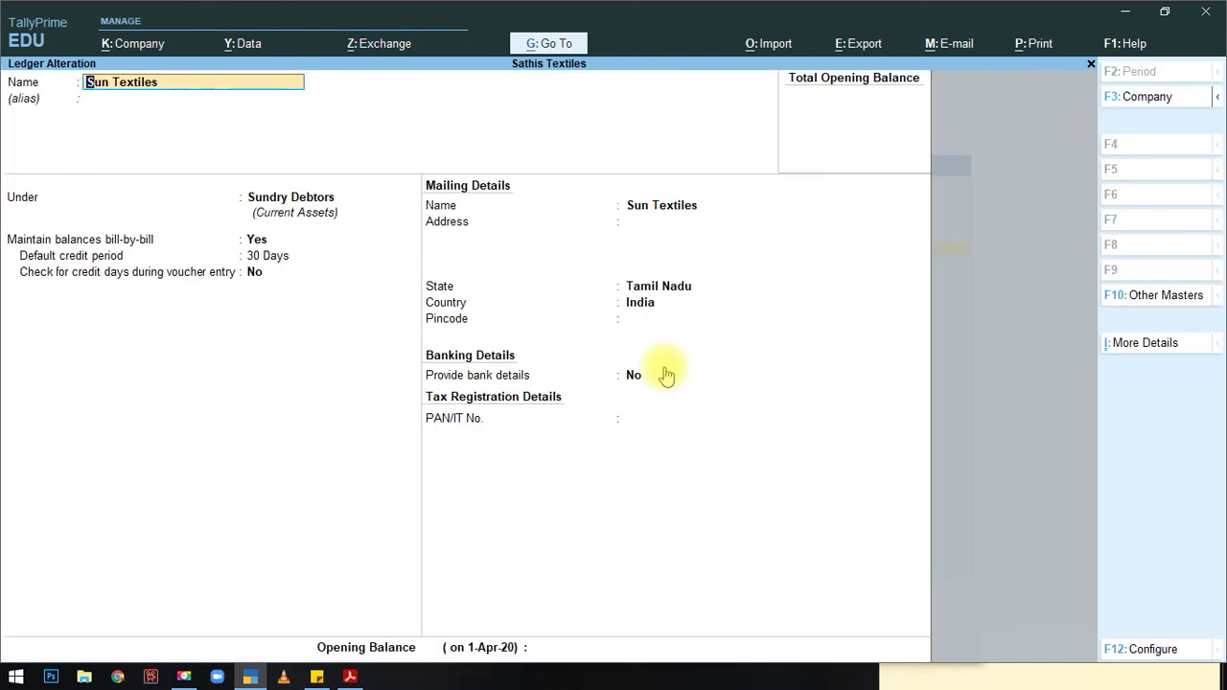
Step: Keep the remaining Sun Textiles ledger details as they are, save the ledger and return to the Gateway of Tally
{"action": "key", "text": "Return"}
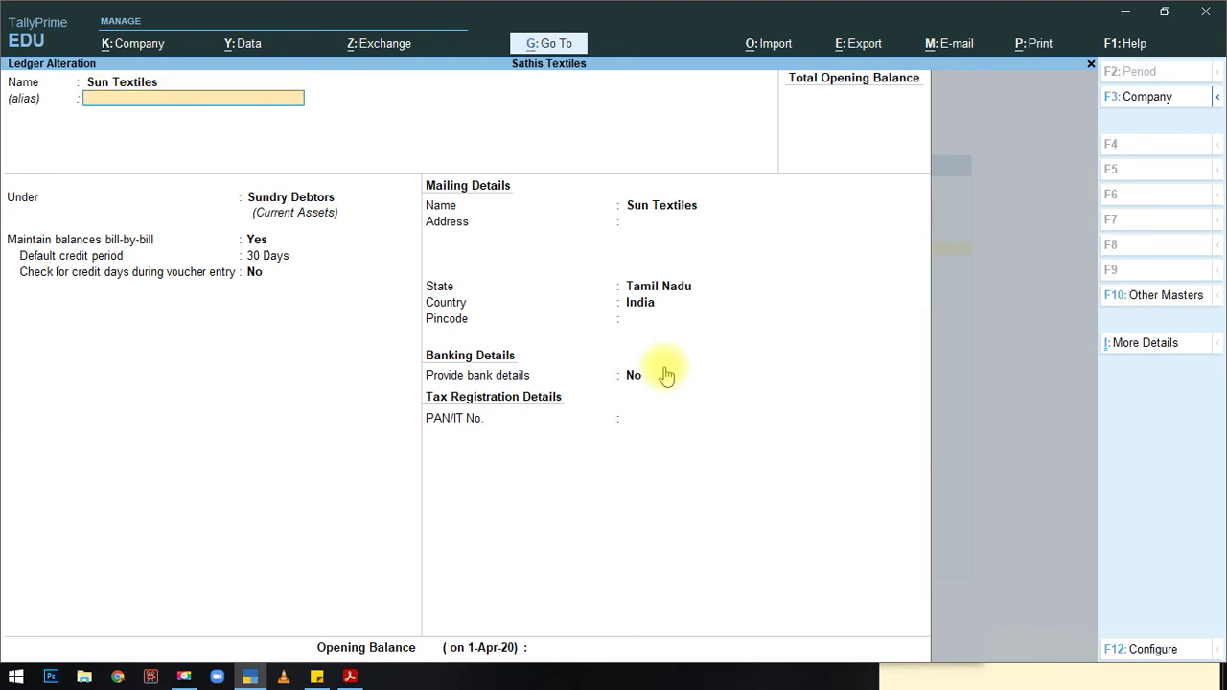
{"action": "key", "text": "Return"}
{"action": "key", "text": "Return"}
{"action": "key", "text": "Return"}
{"action": "key", "text": "Return"}
{"action": "key", "text": "Return"}
{"action": "key", "text": "Return"}
{"action": "key", "text": "Return"}
{"action": "key", "text": "Return"}
{"action": "key", "text": "Return"}
{"action": "key", "text": "Return"}
{"action": "key", "text": "Return"}
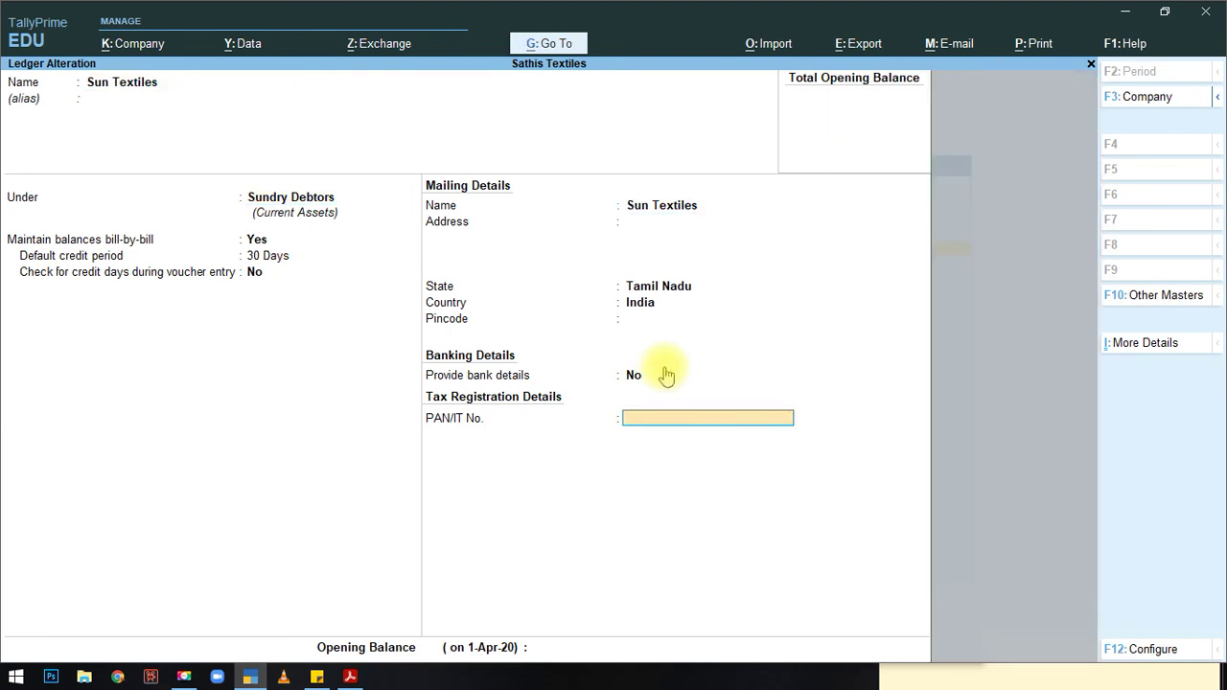
{"action": "key", "text": "Return"}
{"action": "left_click", "coordinate": [664, 366]}
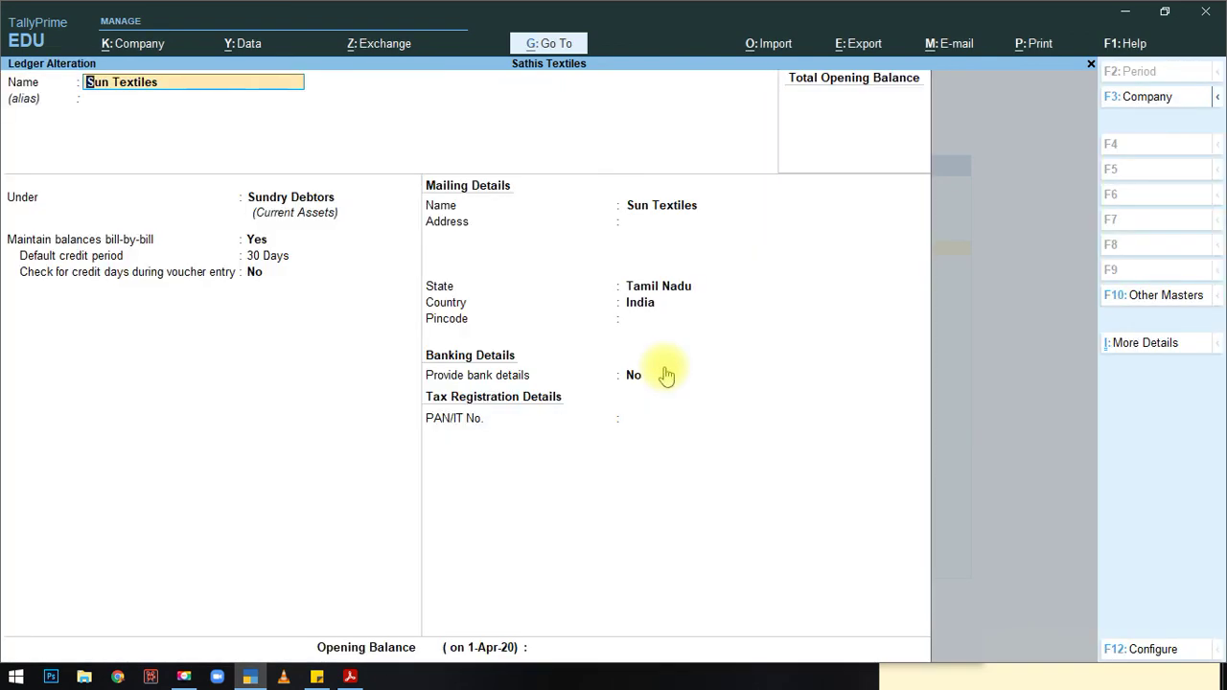
{"action": "key", "text": "Return"}
{"action": "key", "text": "Return"}
{"action": "key", "text": "Return"}
{"action": "key", "text": "Return"}
{"action": "key", "text": "Return"}
{"action": "key", "text": "Return"}
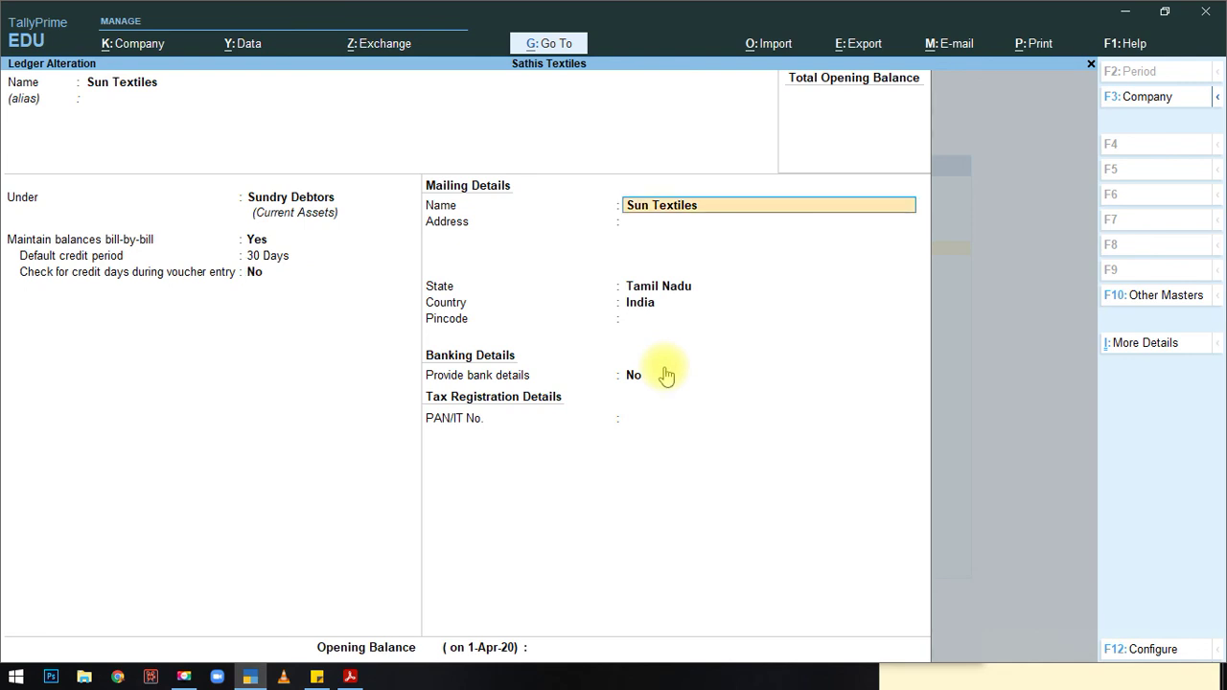
{"action": "left_click", "coordinate": [663, 366]}
{"action": "key", "text": "Return"}
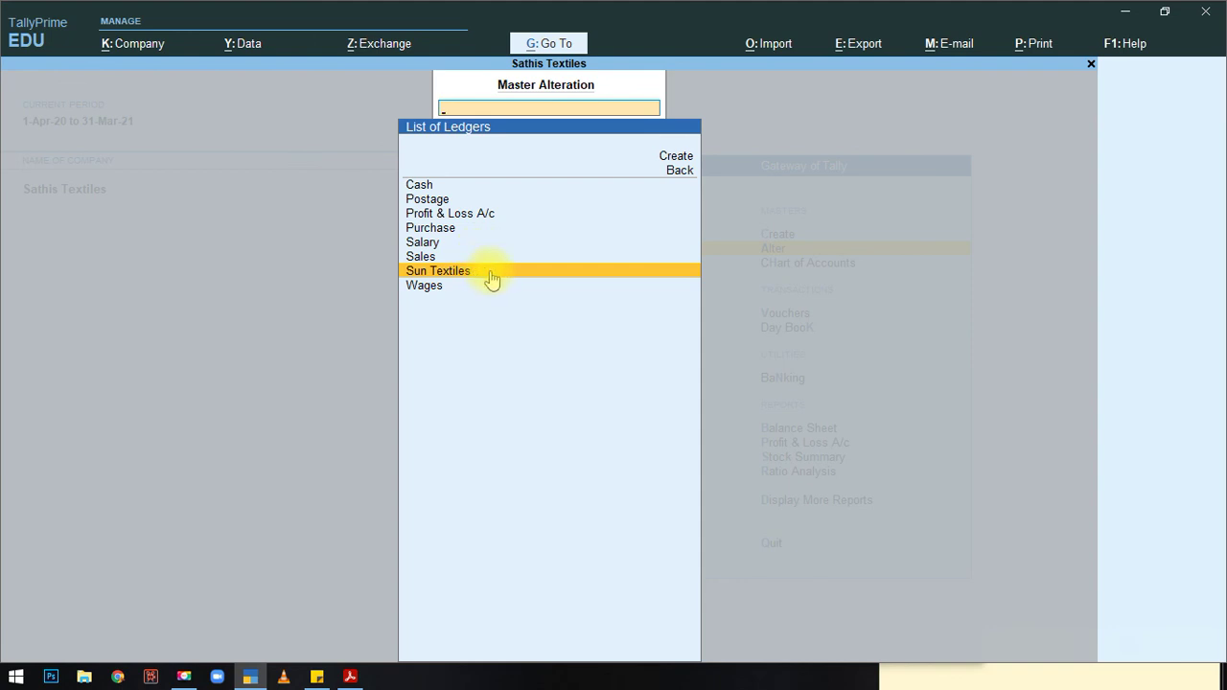
{"action": "key", "text": "Escape"}
{"action": "key", "text": "Escape"}
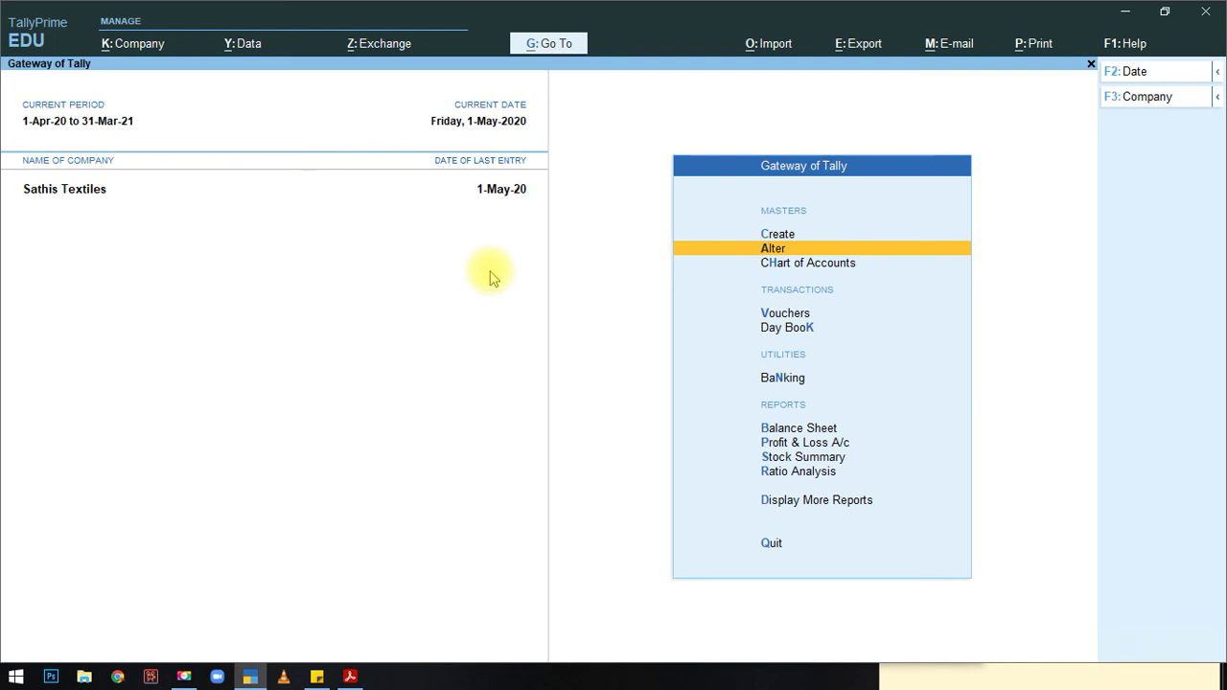
{"action": "key", "text": "Escape"}
{"action": "key", "text": "Escape"}
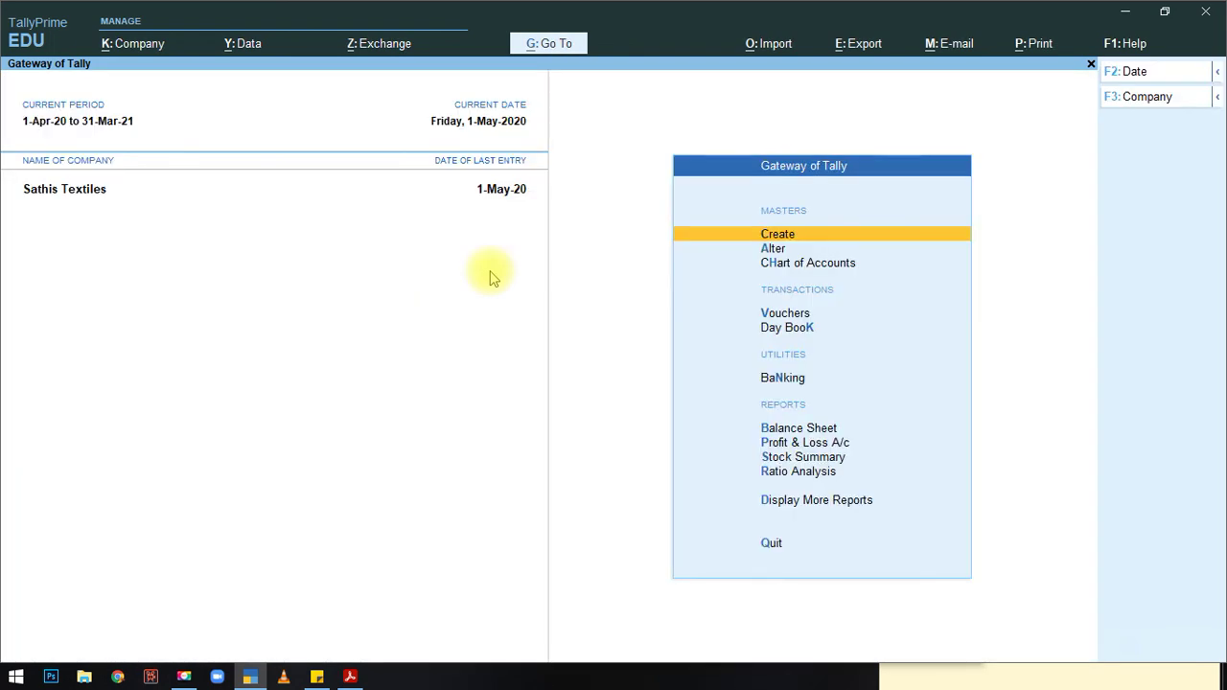
Step: Open a new sales voucher with the voucher date 1-May-20
{"action": "left_click", "coordinate": [782, 316]}
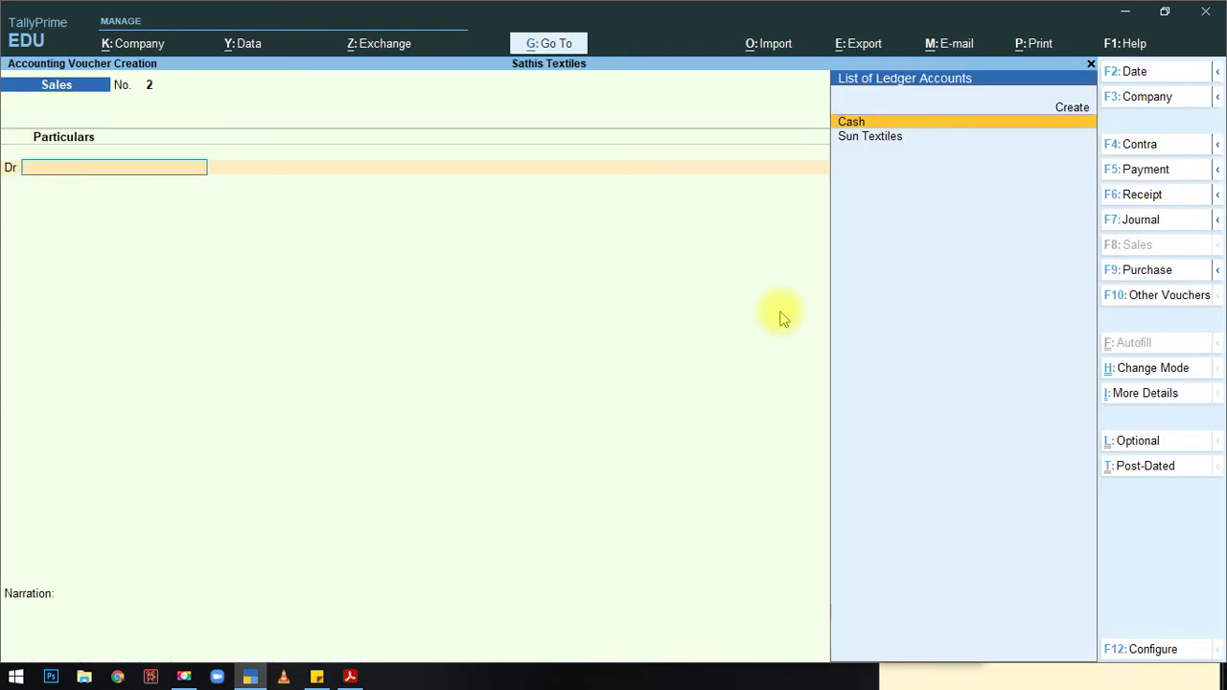
{"action": "left_click", "coordinate": [1129, 74]}
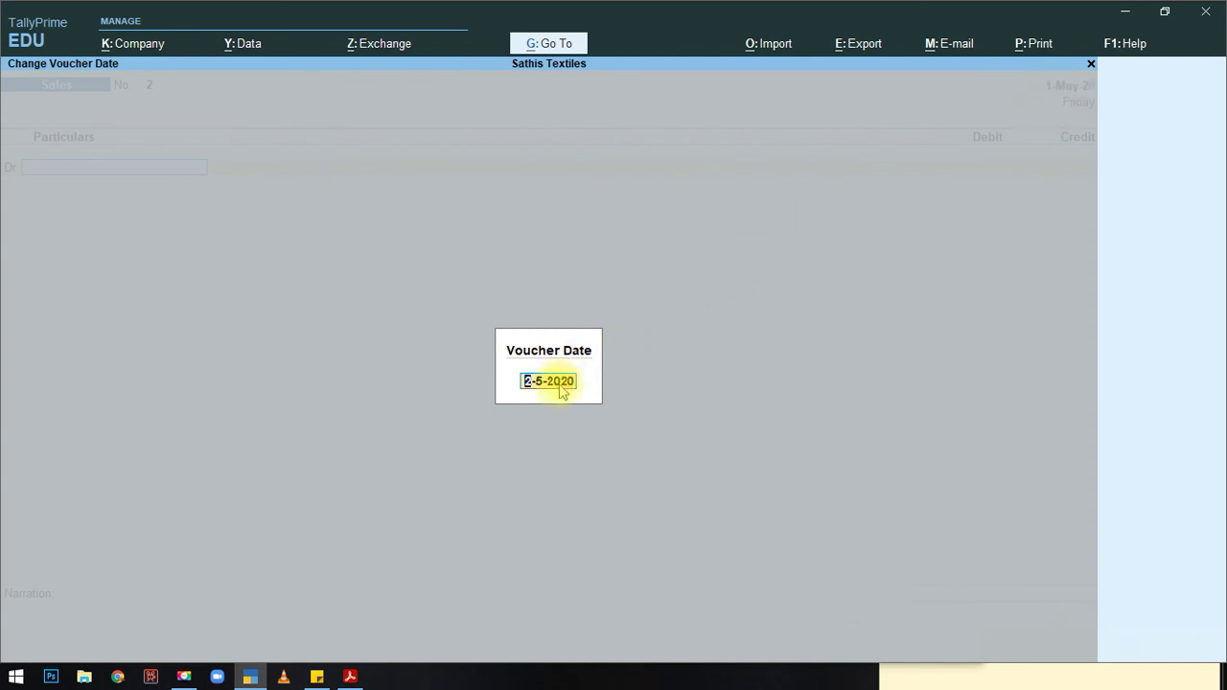
{"action": "key", "text": "Return"}
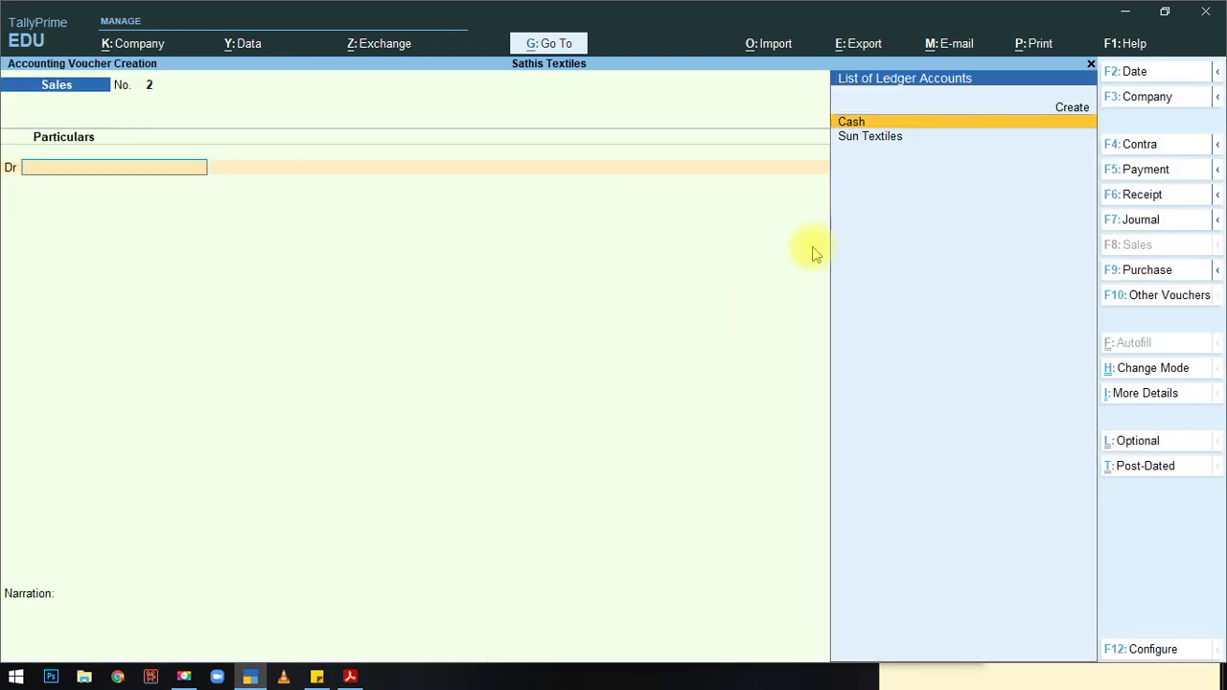
Step: Select Sun Textiles as the debit ledger, leave the dispatch details blank and accept the default party details
{"action": "left_click", "coordinate": [862, 138]}
{"action": "key", "text": "Return"}
{"action": "key", "text": "Return"}
{"action": "key", "text": "Return"}
{"action": "key", "text": "Return"}
{"action": "key", "text": "Return"}
{"action": "key", "text": "Return"}
{"action": "key", "text": "Return"}
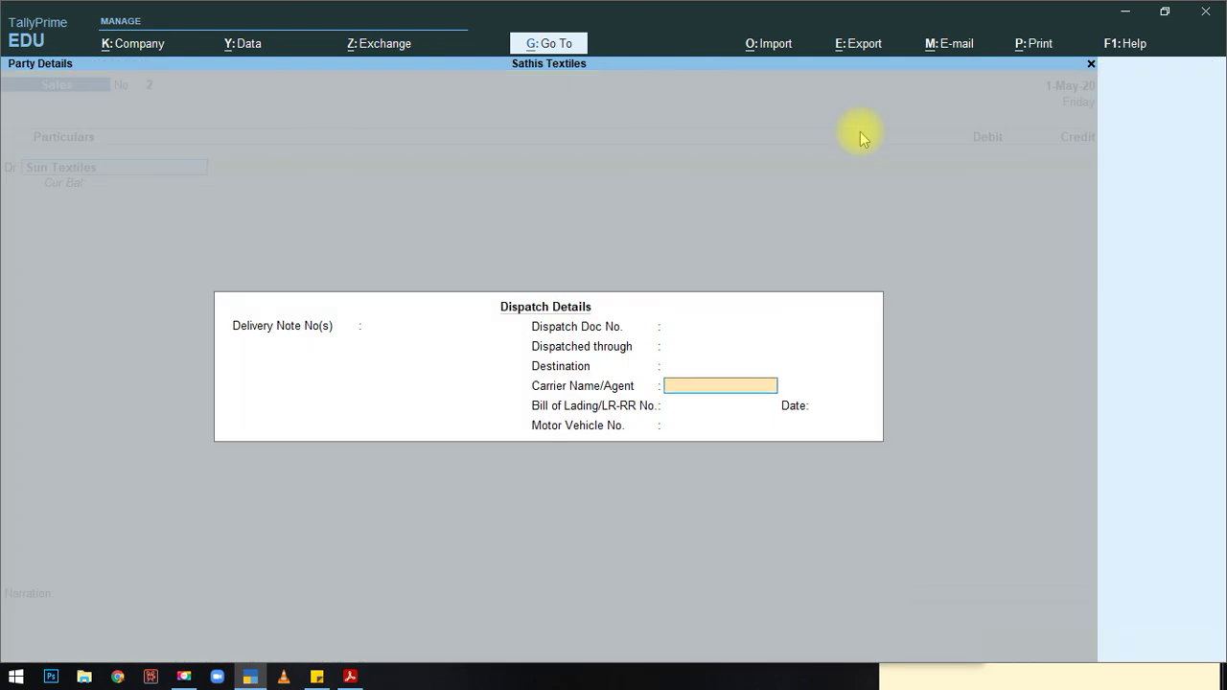
{"action": "key", "text": "Return"}
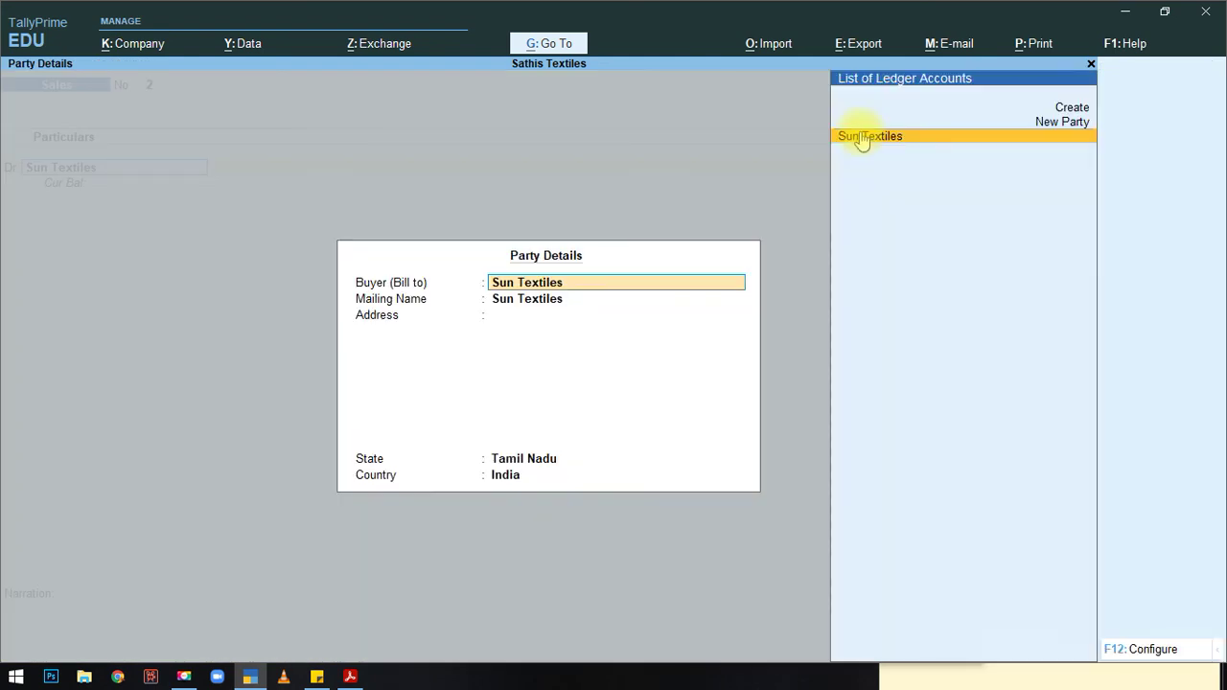
{"action": "key", "text": "Return"}
{"action": "key", "text": "Return"}
{"action": "key", "text": "Return"}
{"action": "key", "text": "Return"}
{"action": "key", "text": "Return"}
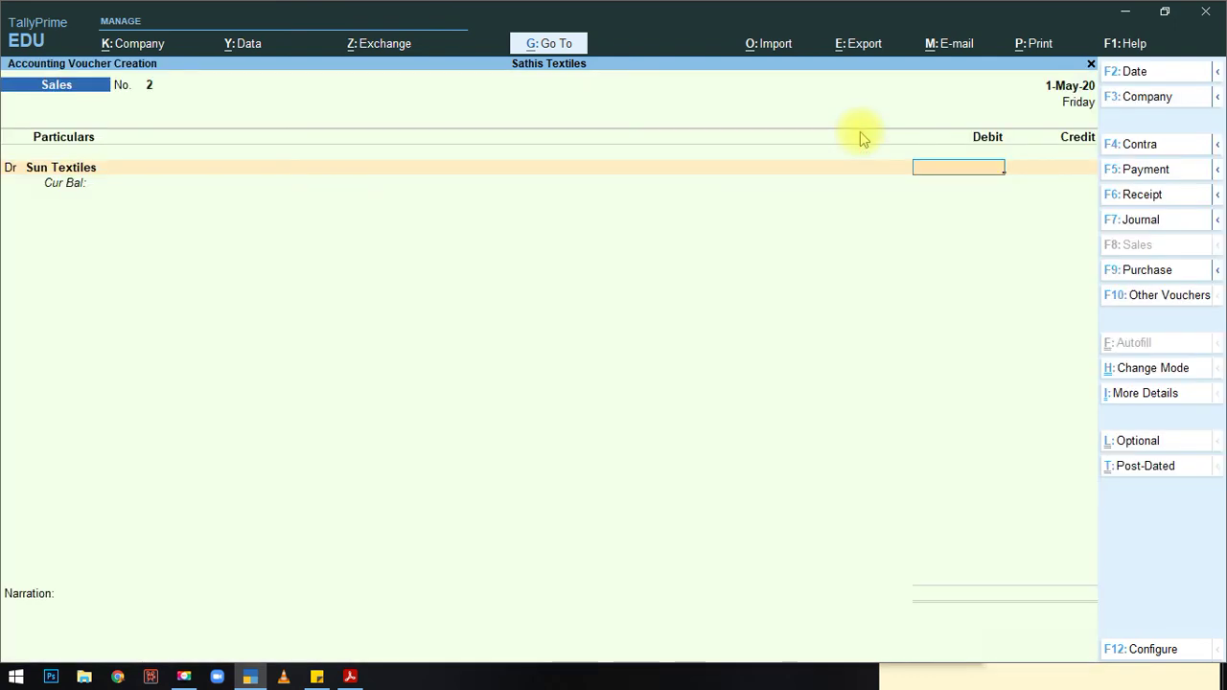
Step: Set the Sun Textiles debit to 1,00,000 against New Ref 001 with a 30-day credit period
{"action": "type", "text": "100000"}
{"action": "key", "text": "Return"}
{"action": "key", "text": "Return"}
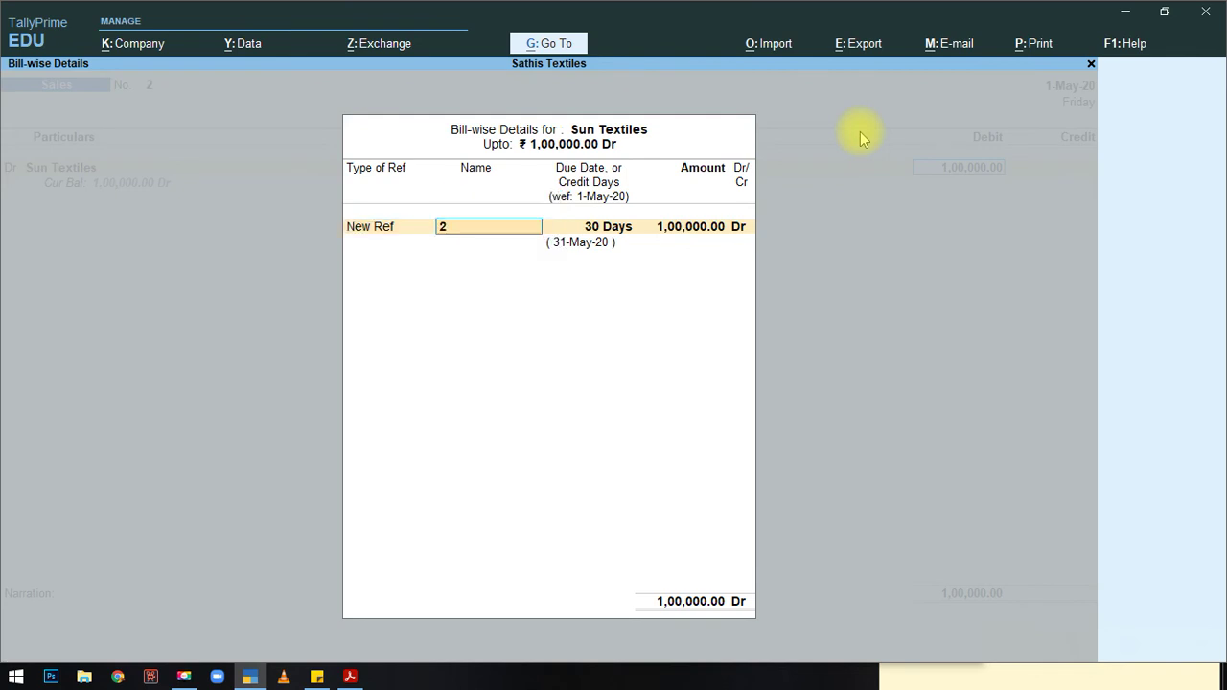
{"action": "type", "text": "001"}
{"action": "key", "text": "Return"}
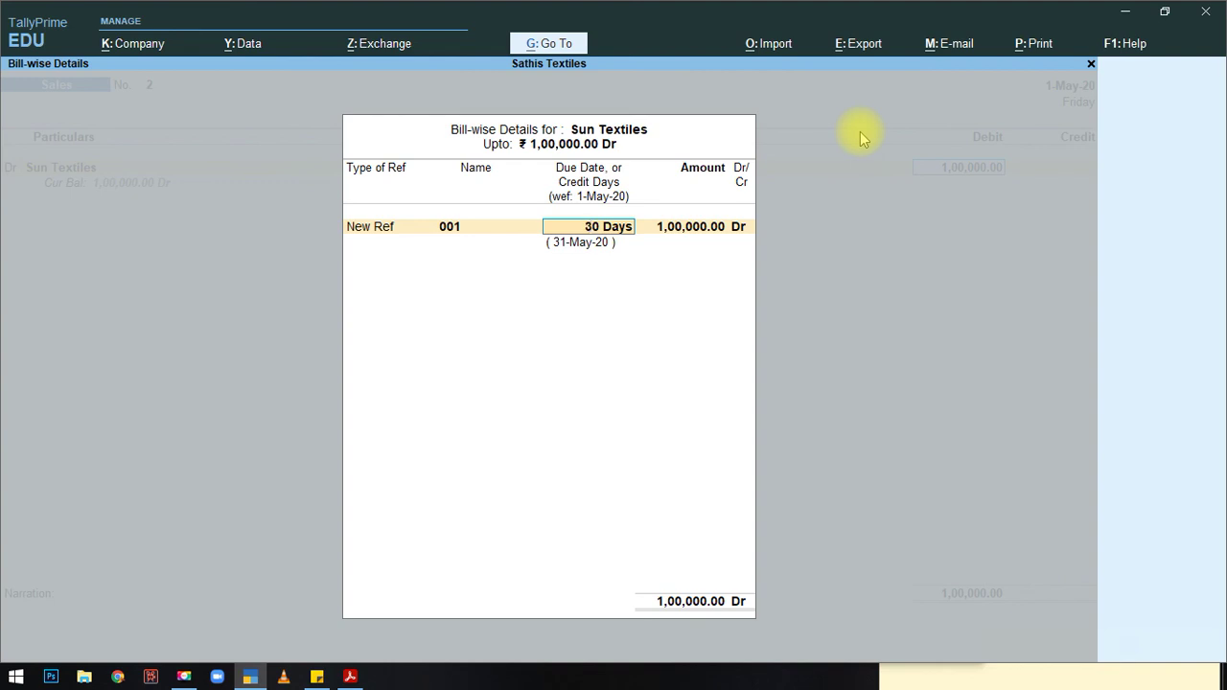
{"action": "key", "text": "Return"}
{"action": "key", "text": "Return"}
{"action": "key", "text": "Return"}
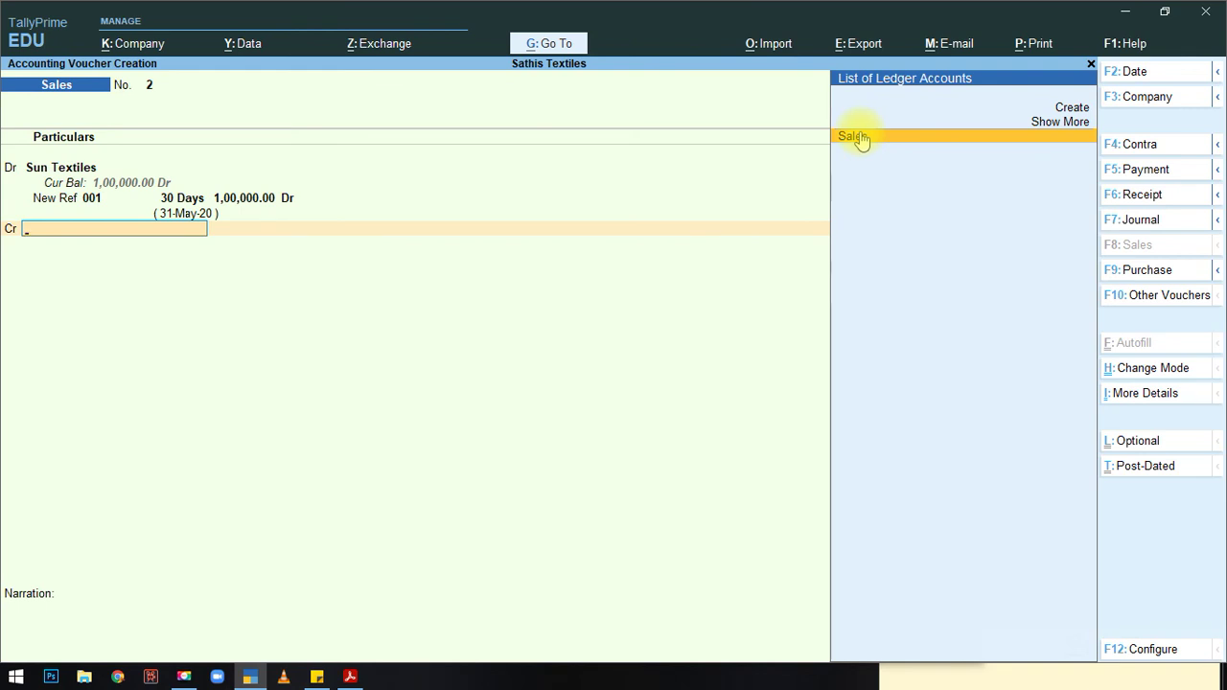
Step: Credit Sales with 1,00,000 without any stock item or narration, save the sales voucher and return to the Gateway of Tally
{"action": "left_click", "coordinate": [861, 137]}
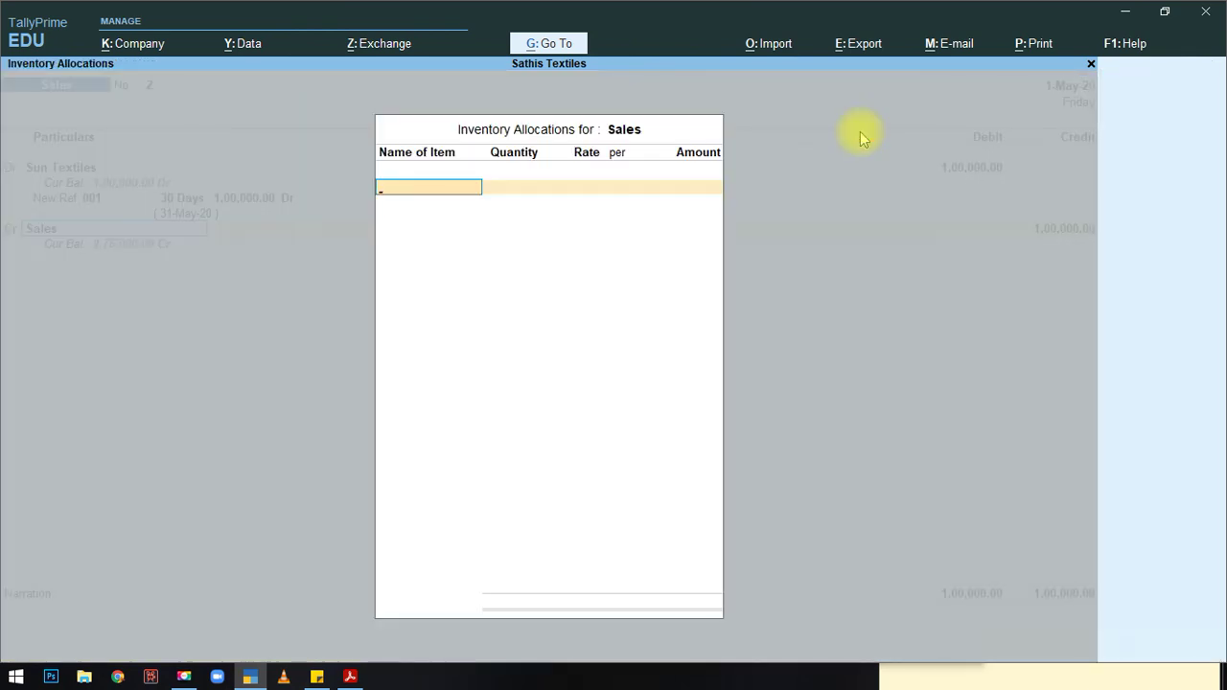
{"action": "key", "text": "Return"}
{"action": "key", "text": "Return"}
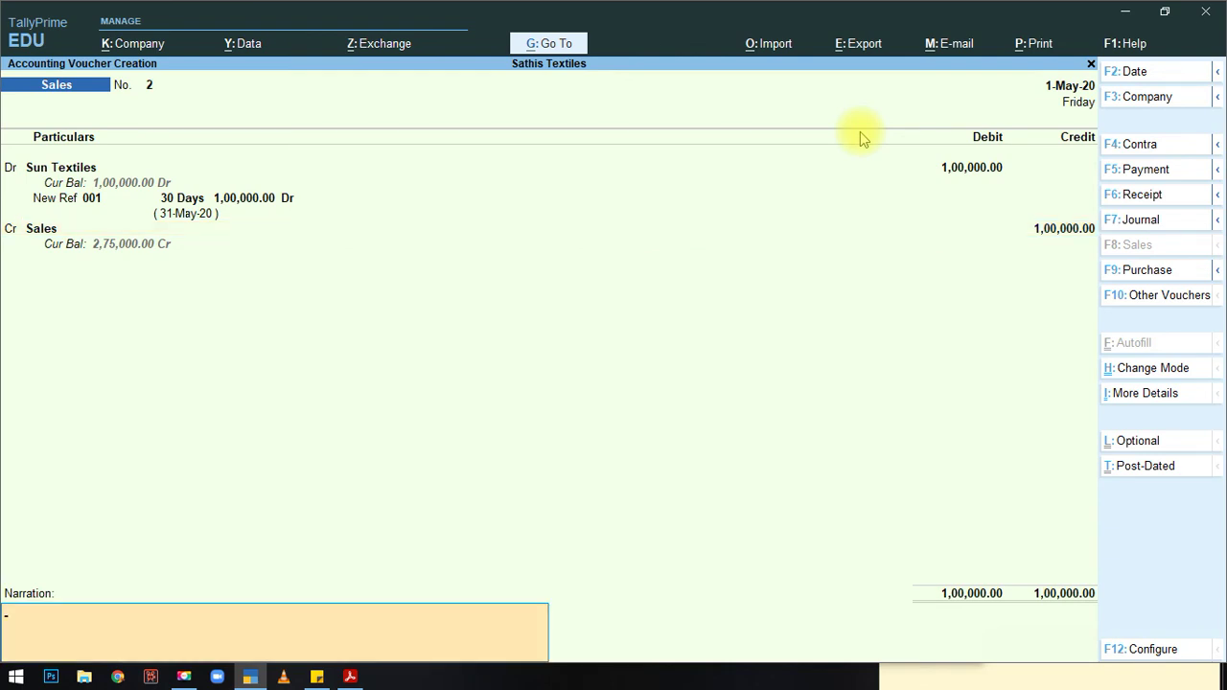
{"action": "key", "text": "Return"}
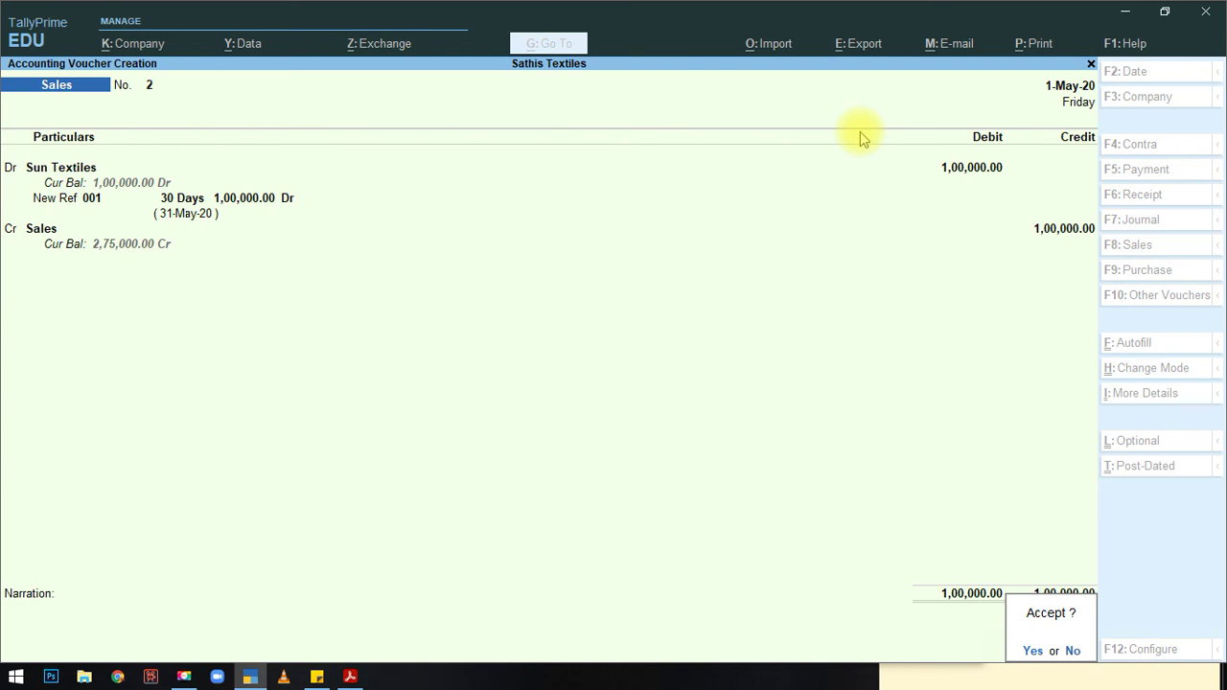
{"action": "left_click", "coordinate": [860, 131]}
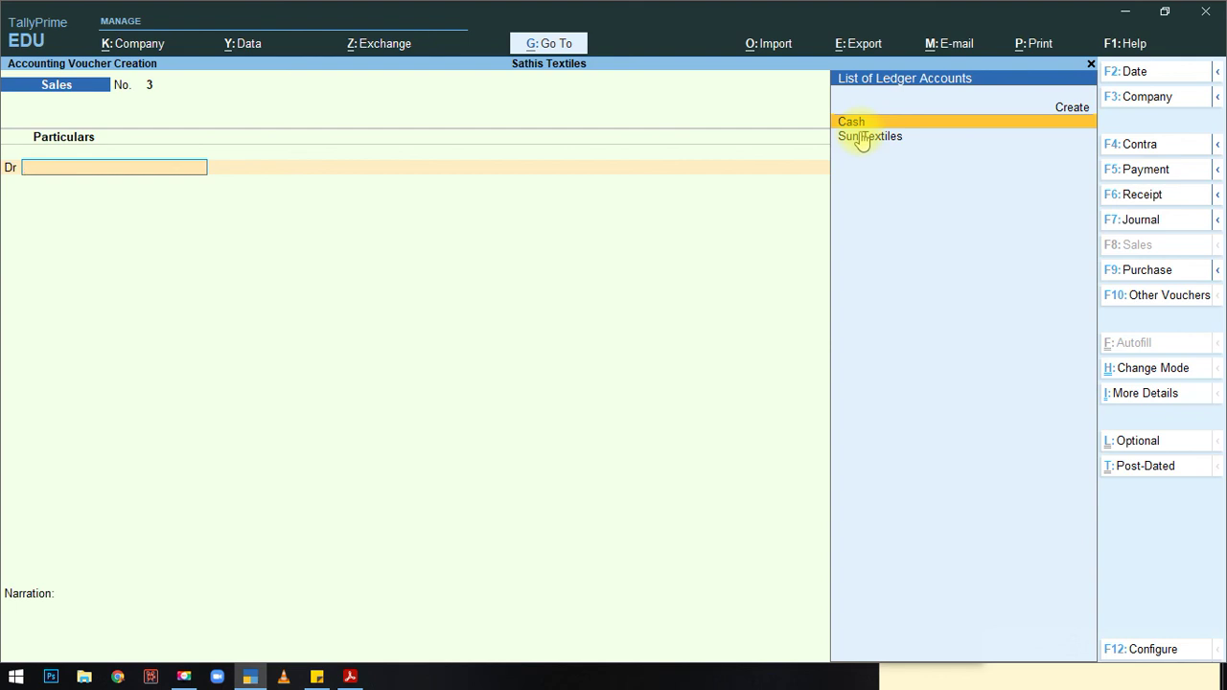
{"action": "key", "text": "Escape"}
{"action": "key", "text": "Return"}
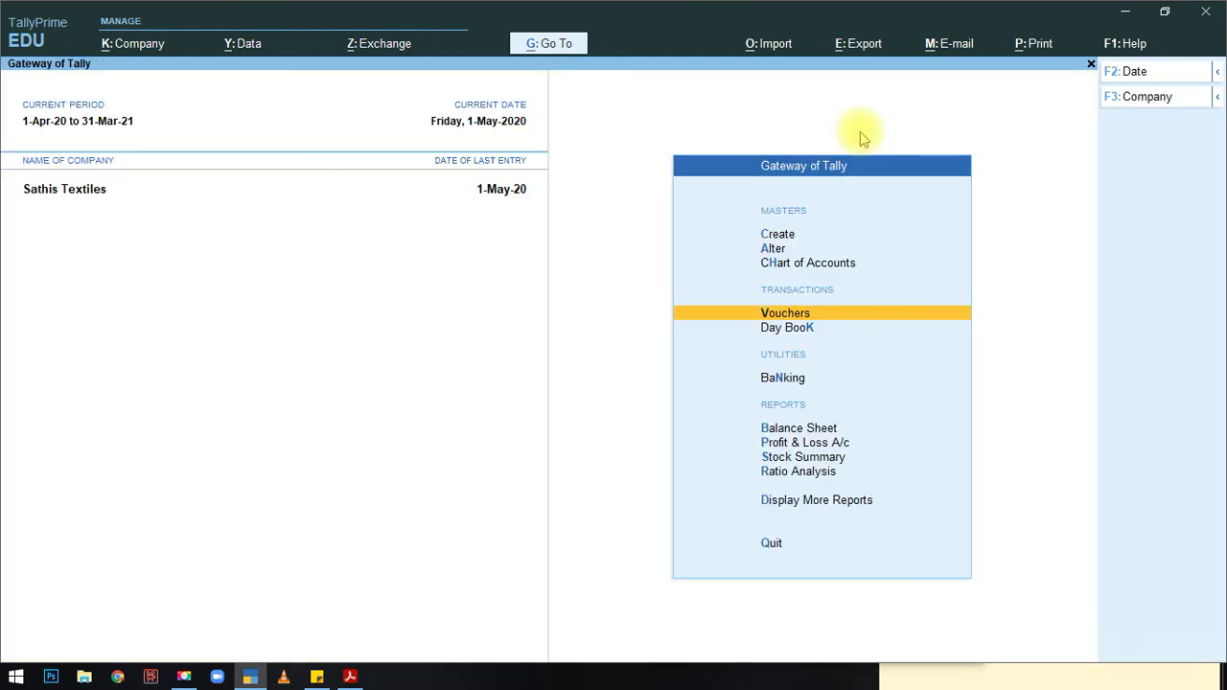
Step: Show the full list of masters, view the credit limits of the Sundry Debtors group and return to the Gateway of Tally without changes
{"action": "key", "text": "Up"}
{"action": "key", "text": "Up"}
{"action": "key", "text": "Up"}
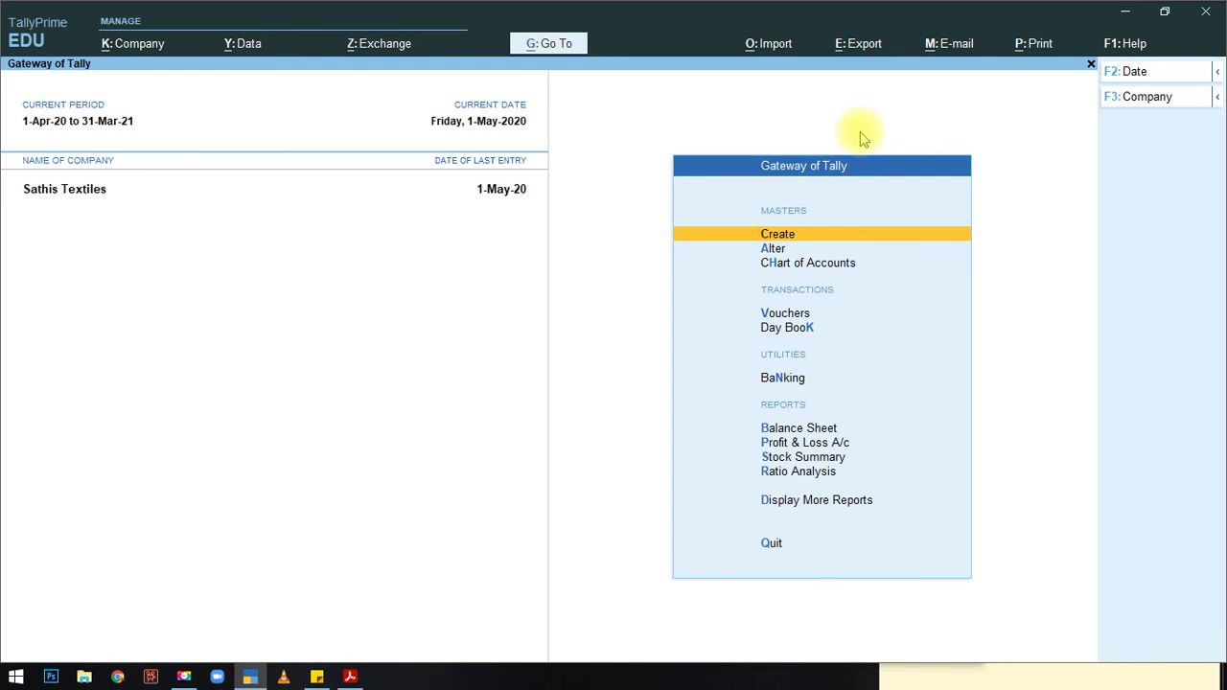
{"action": "key", "text": "Return"}
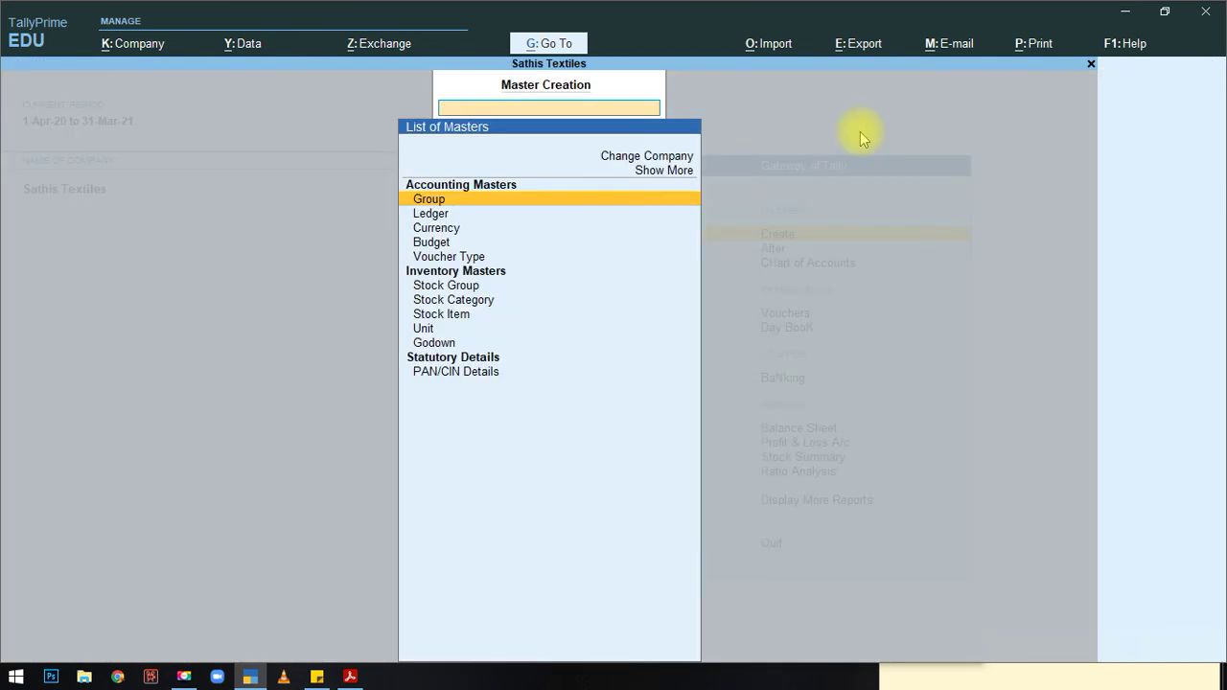
{"action": "left_click", "coordinate": [677, 173]}
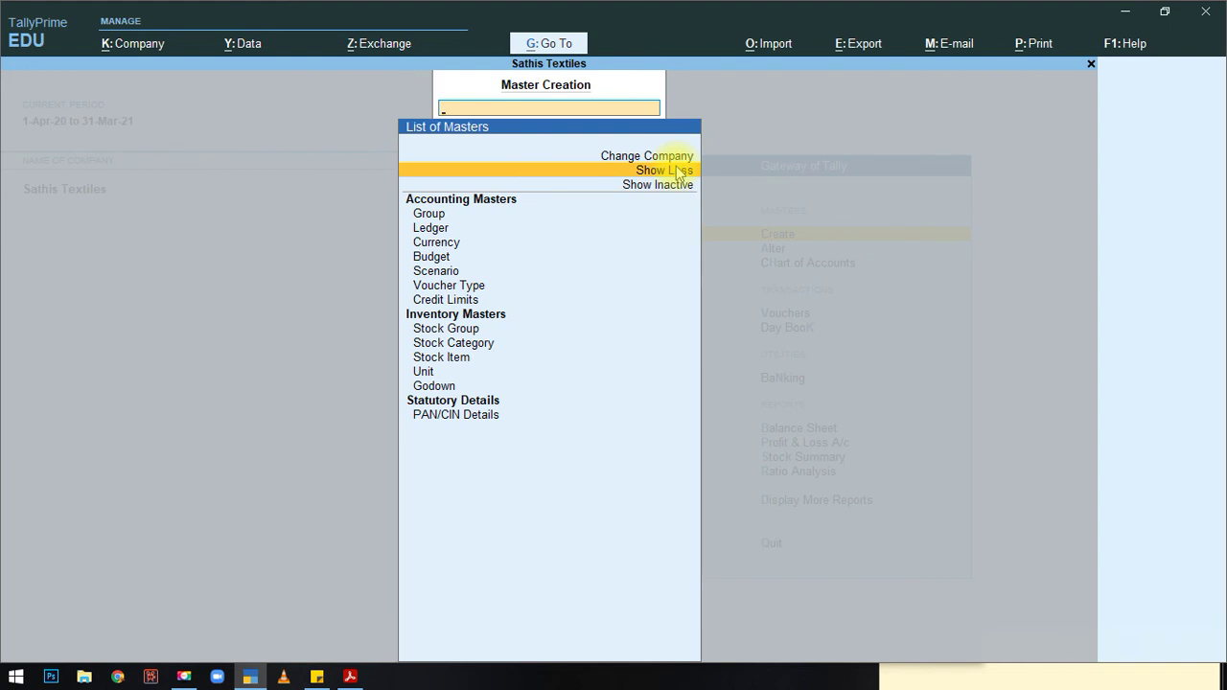
{"action": "left_click", "coordinate": [460, 303]}
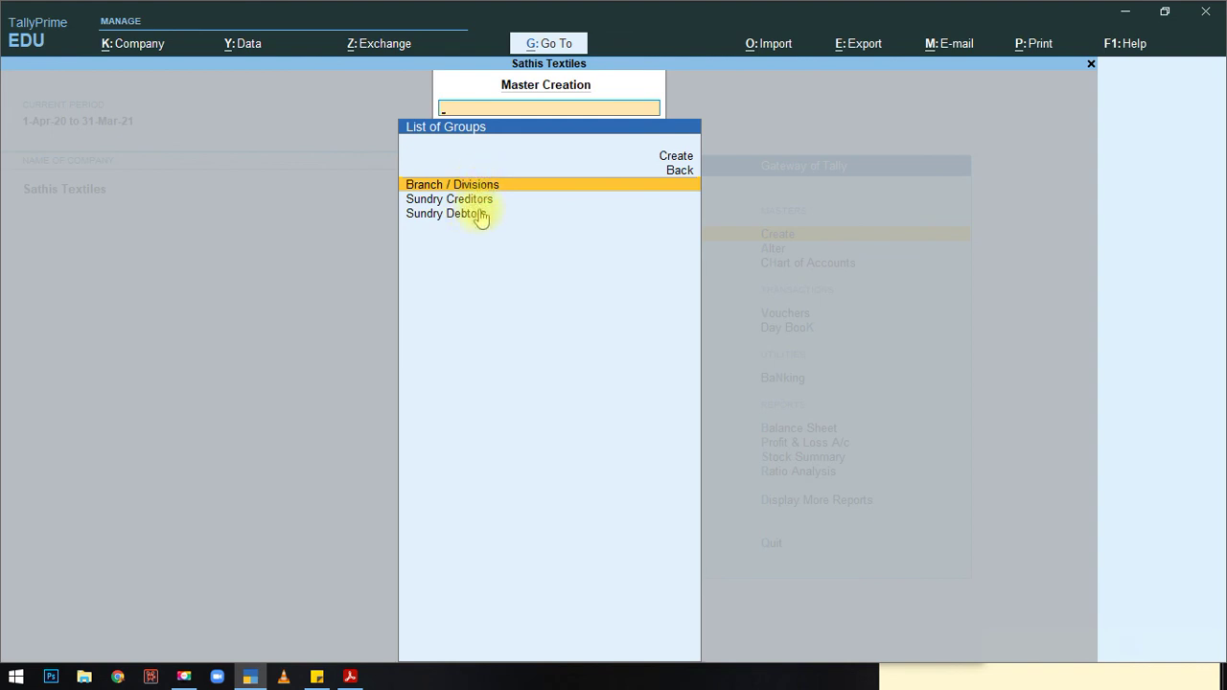
{"action": "left_click", "coordinate": [481, 205]}
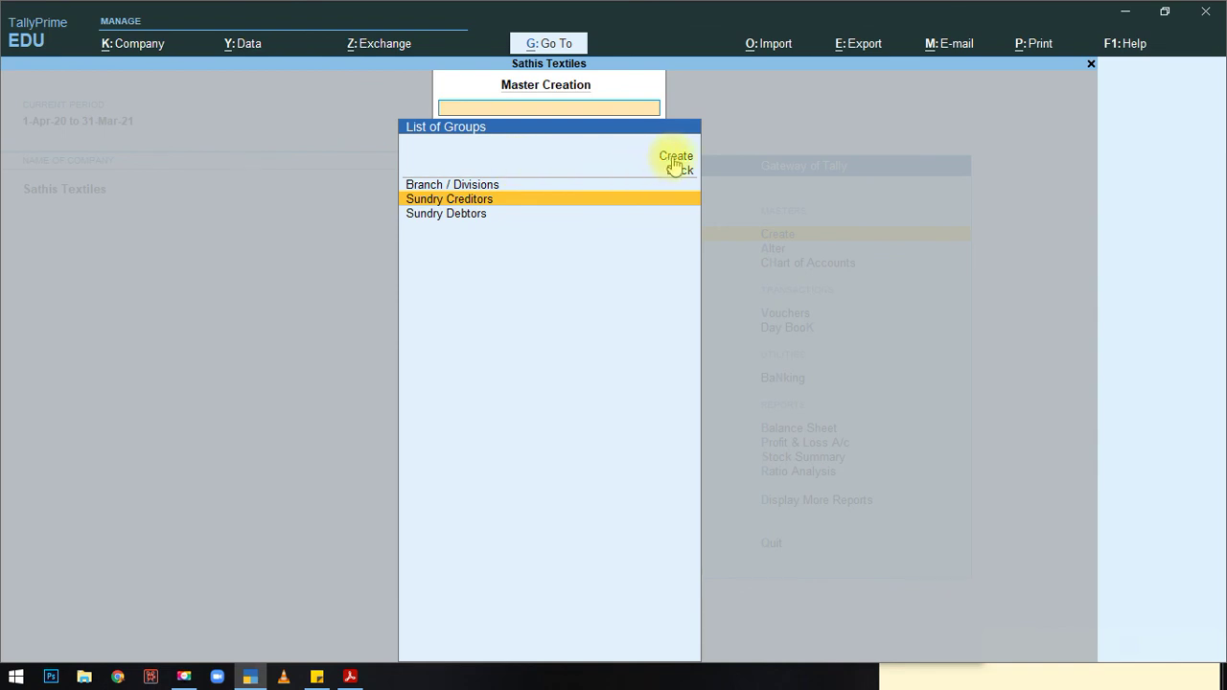
{"action": "left_click", "coordinate": [441, 214]}
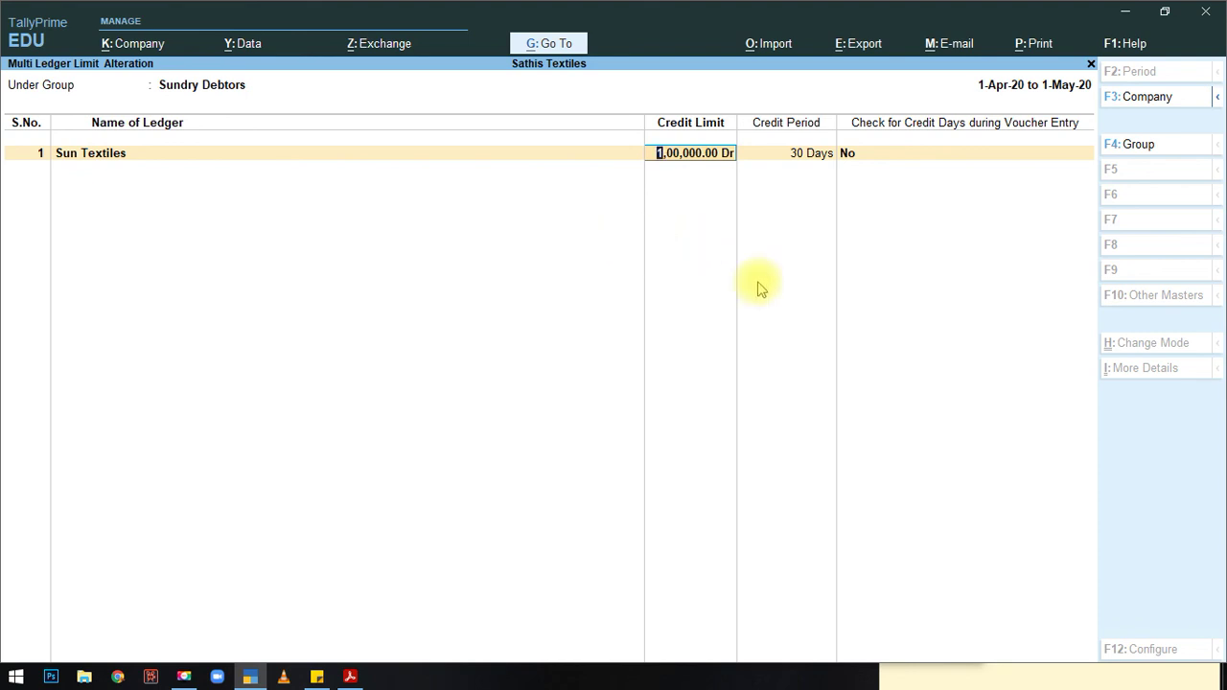
{"action": "key", "text": "BackSpace"}
{"action": "key", "text": "Escape"}
{"action": "key", "text": "Escape"}
{"action": "key", "text": "Escape"}
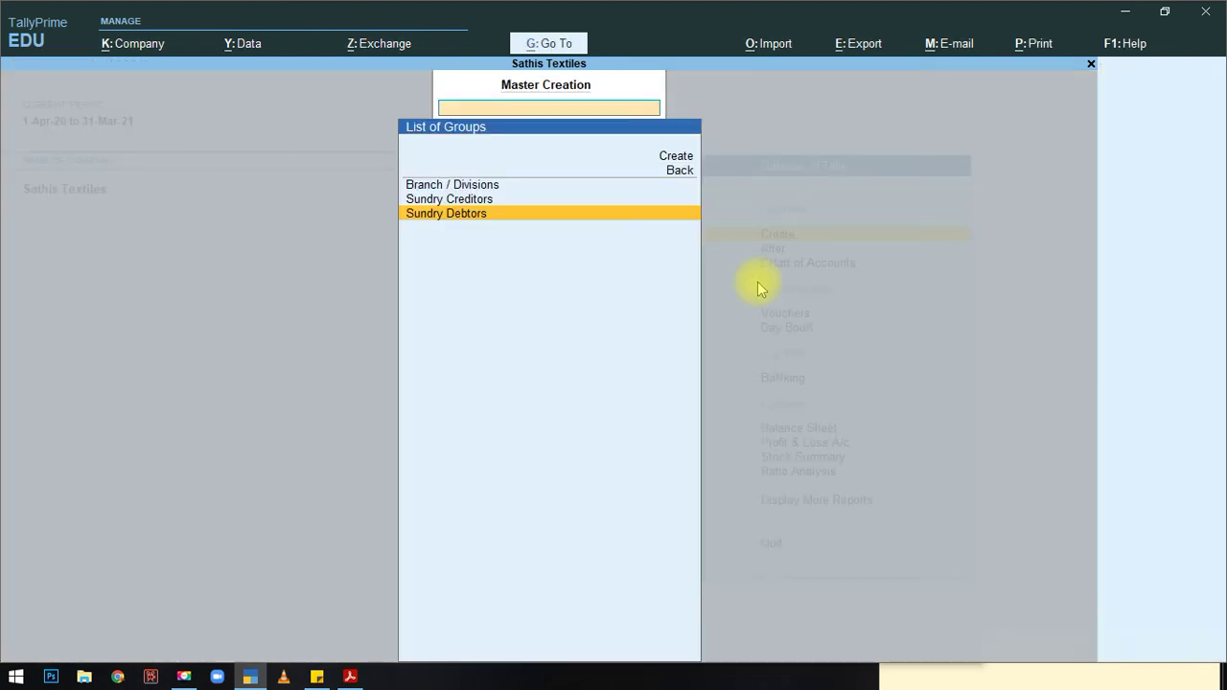
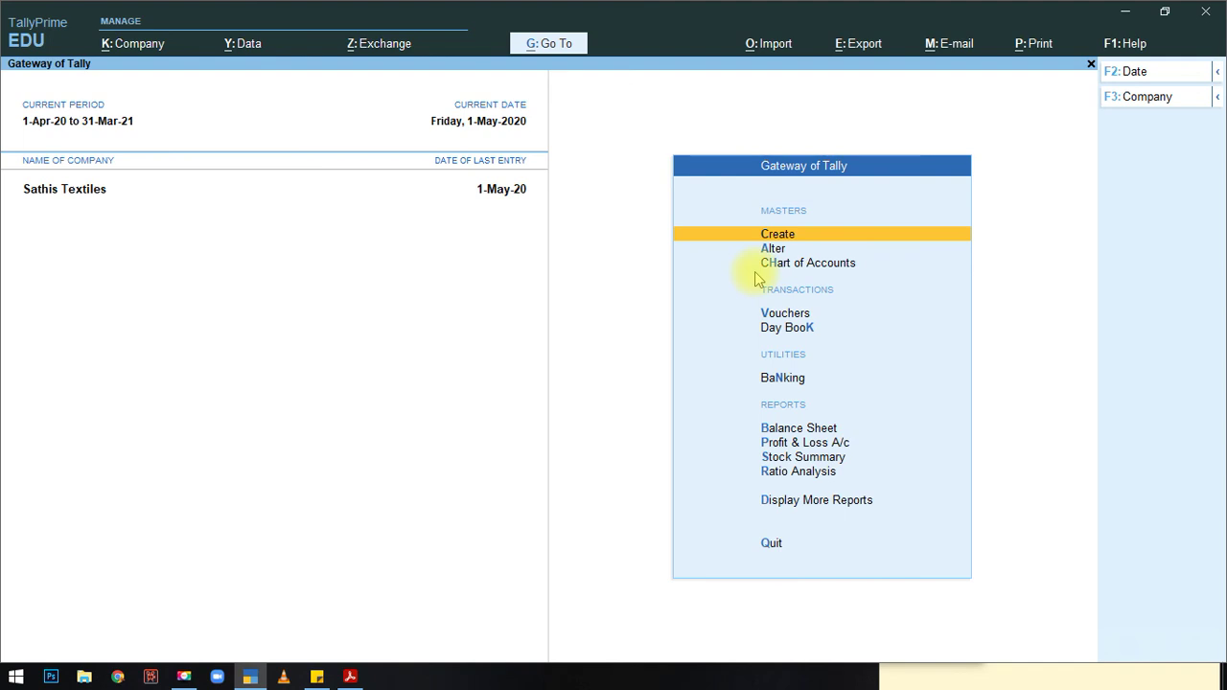
Step: Open the company features of Sathis Textiles, check the Goods and Services Tax option and accept the settings as they are
{"action": "key", "text": "F11"}
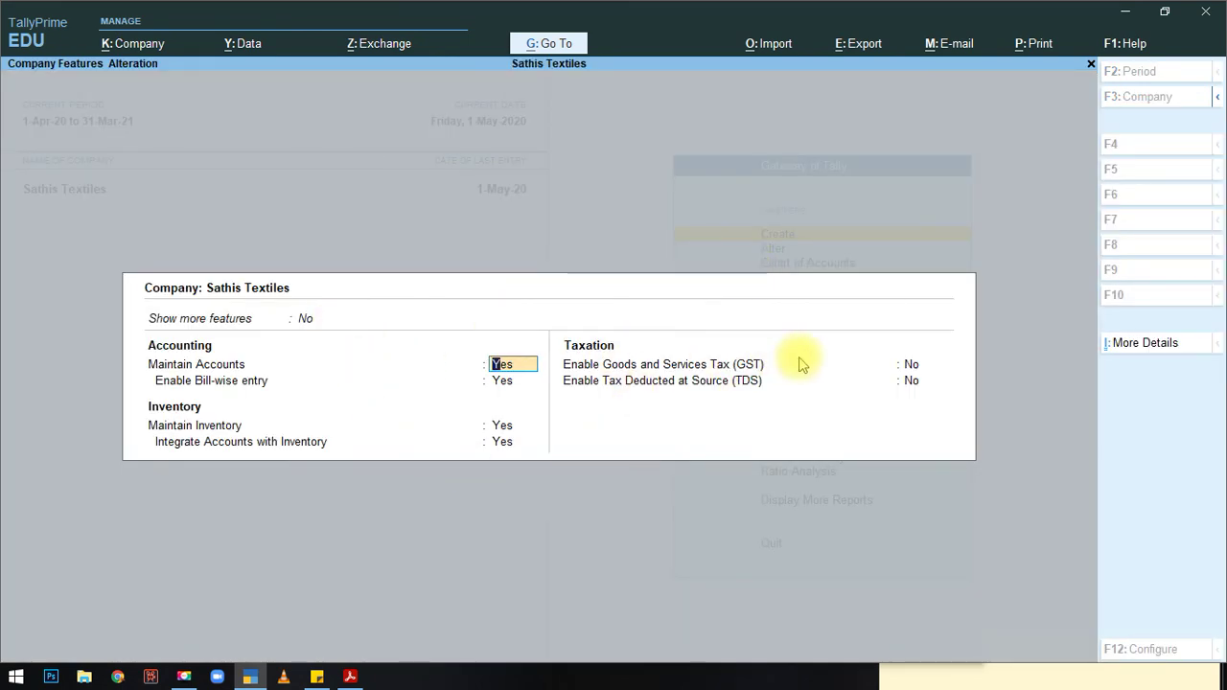
{"action": "left_click", "coordinate": [911, 365]}
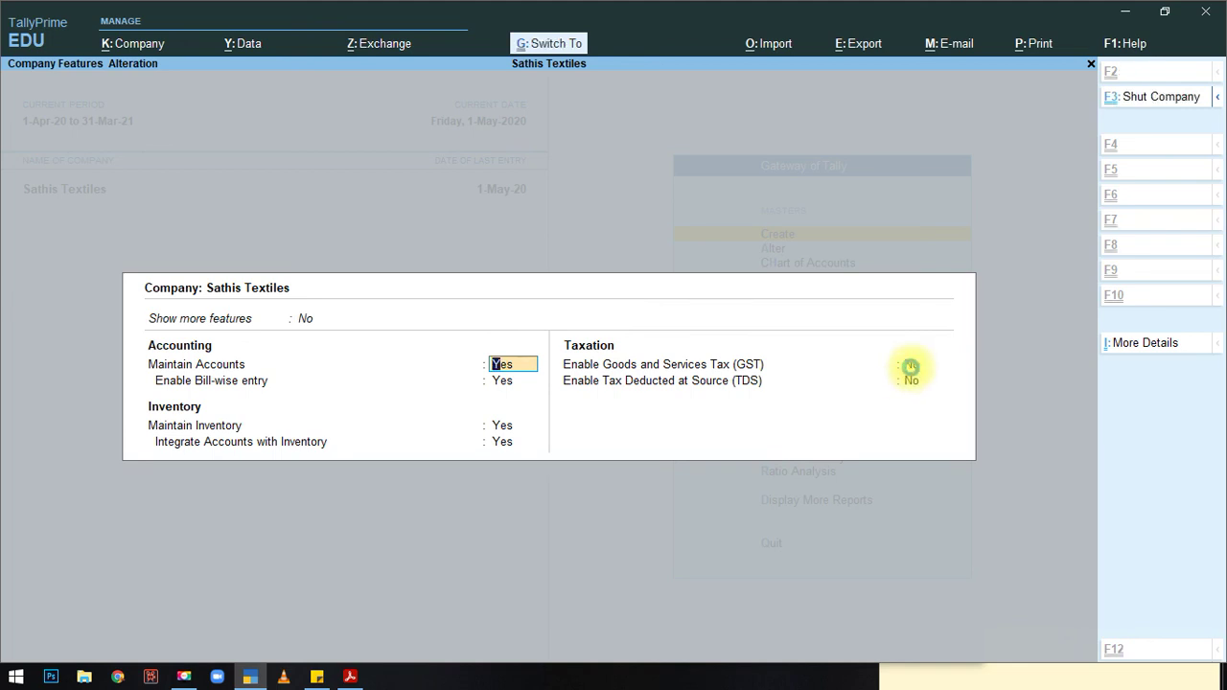
{"action": "key", "text": "ctrl+a"}
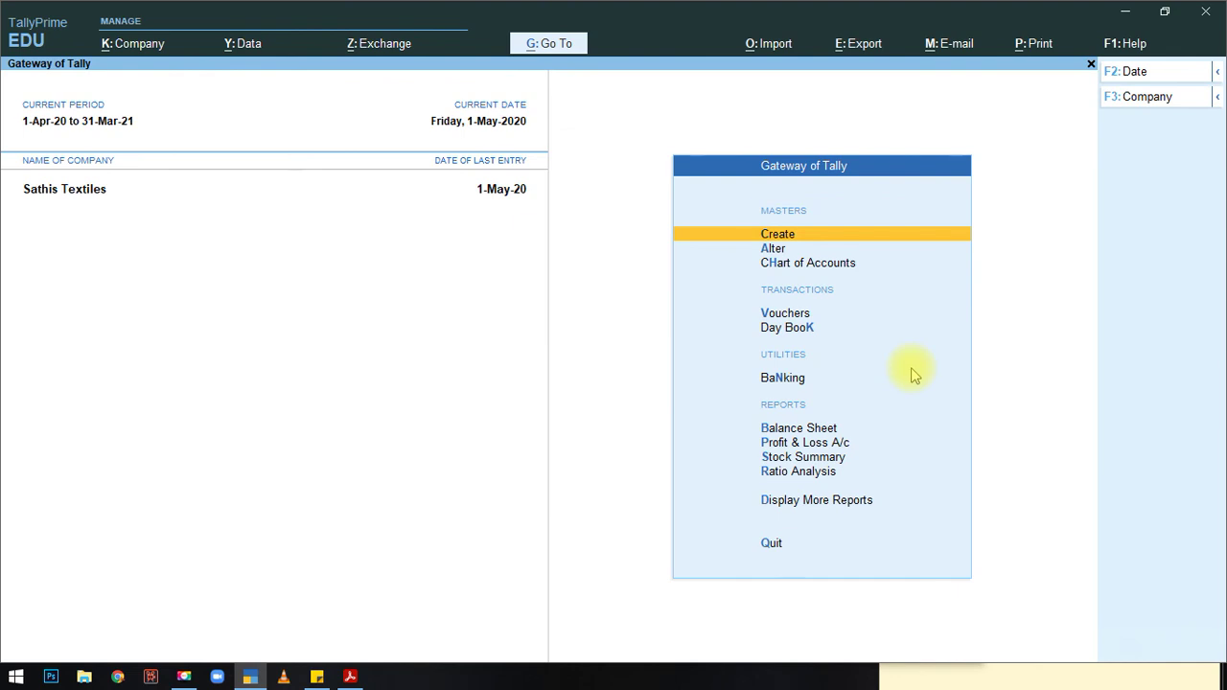